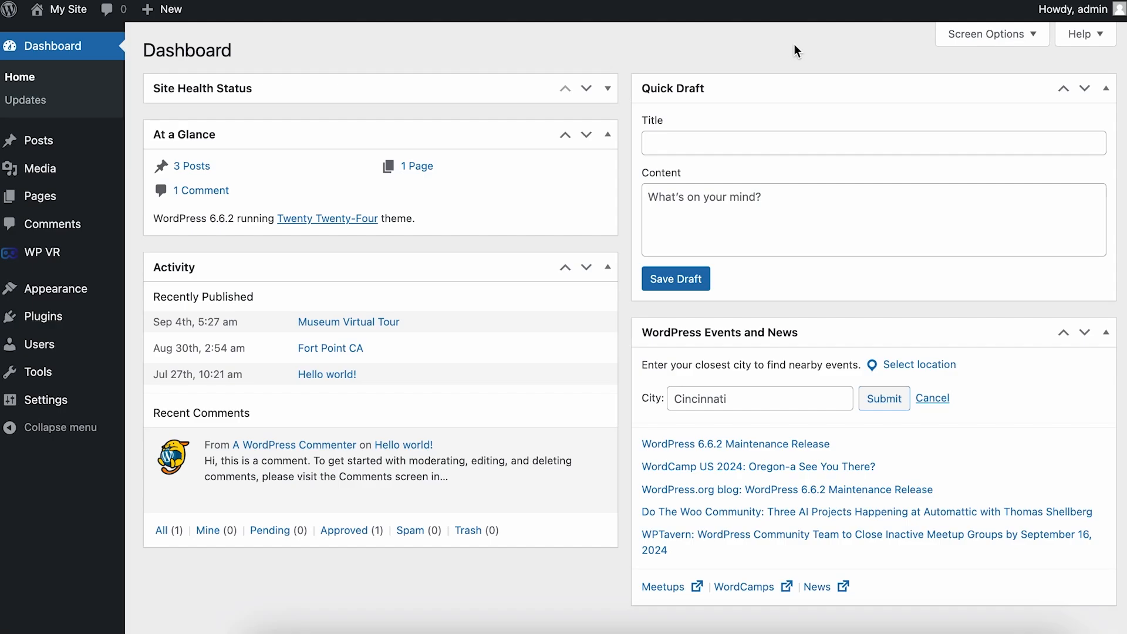
# - Open the WP VR tours list and open the Fort Point CA tour for editing, with the page zoomed out
pyautogui.click(81, 251)
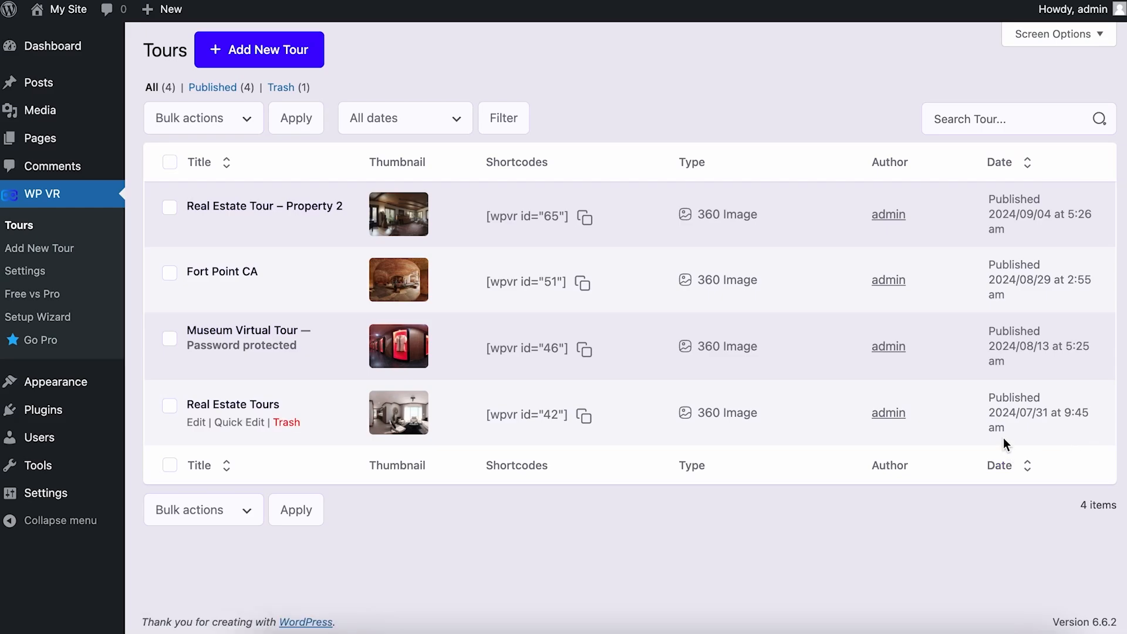
pyautogui.click(253, 118)
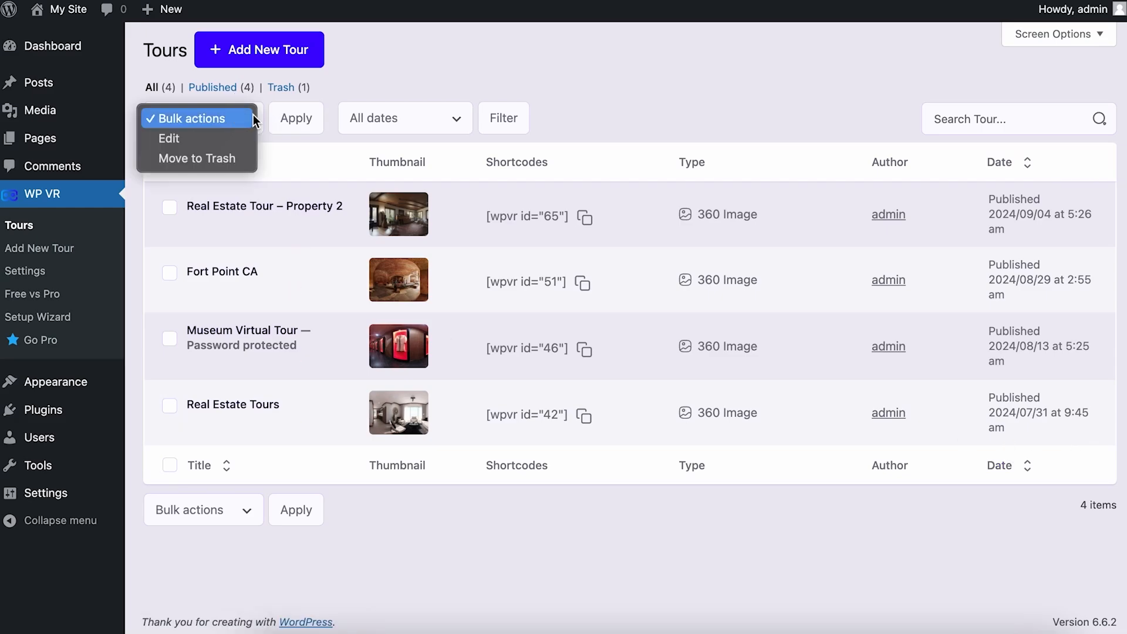
pyautogui.click(676, 108)
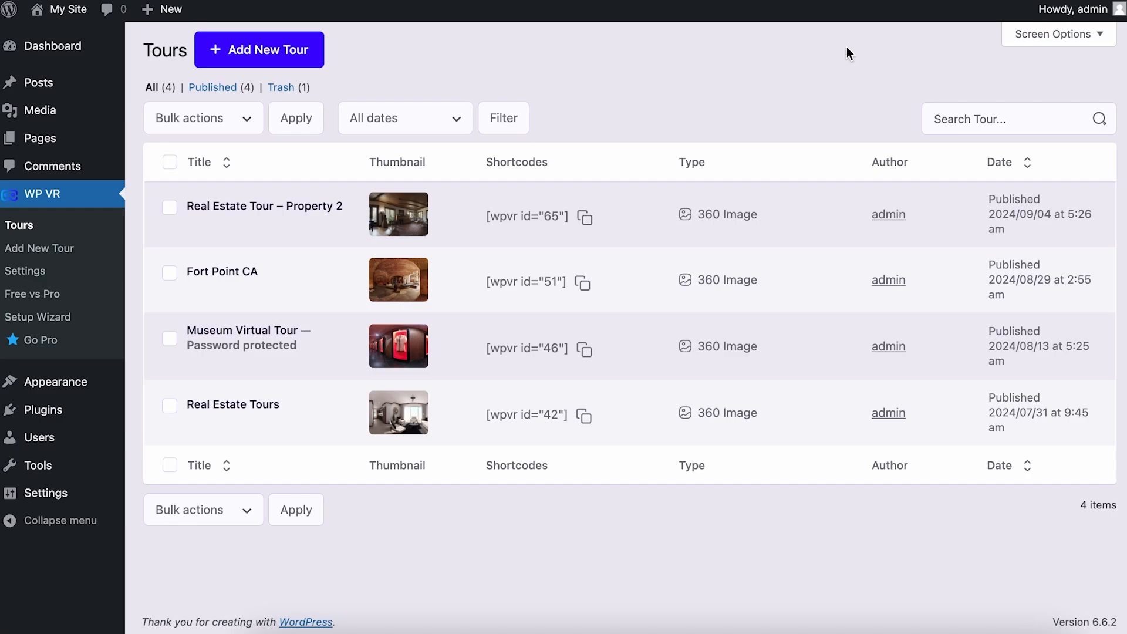
pyautogui.moveTo(242, 247)
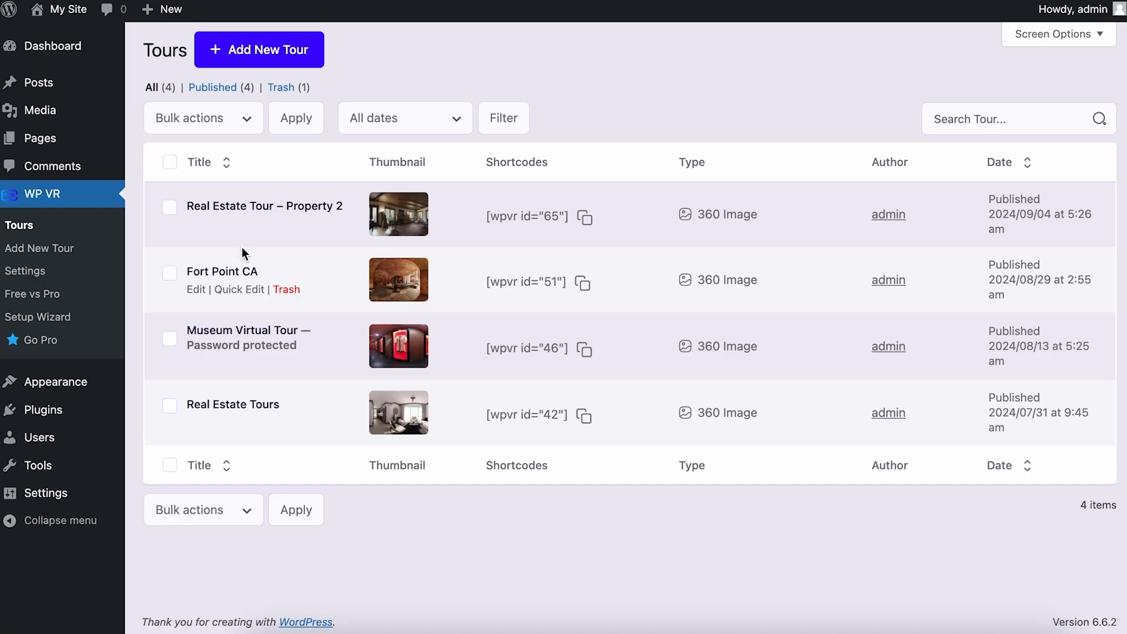
pyautogui.click(196, 291)
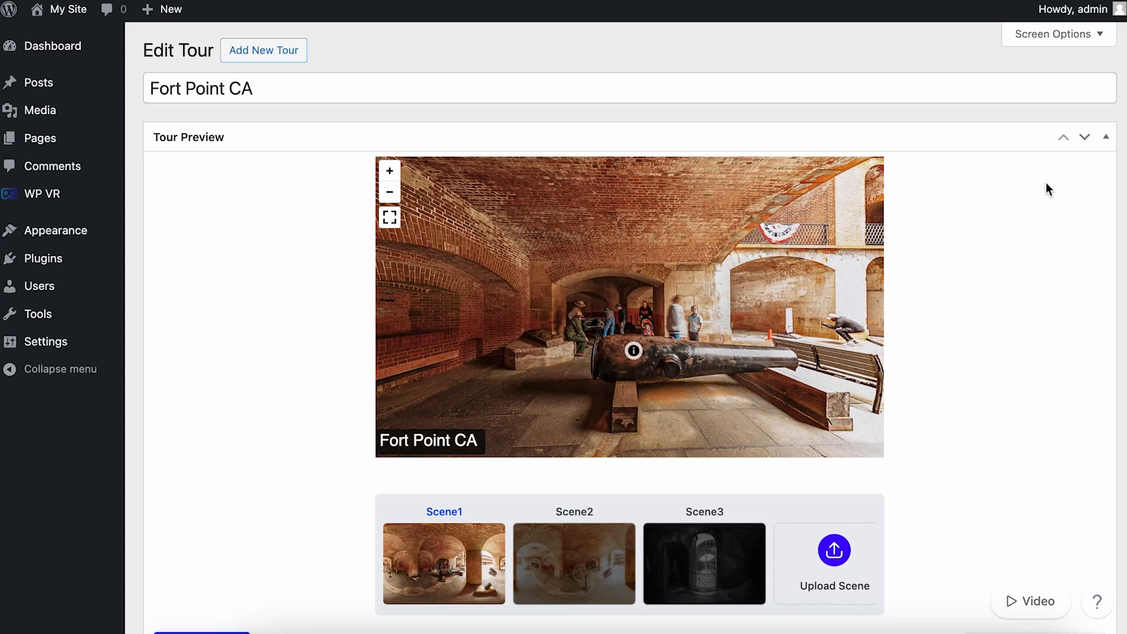
pyautogui.press('super+minus')
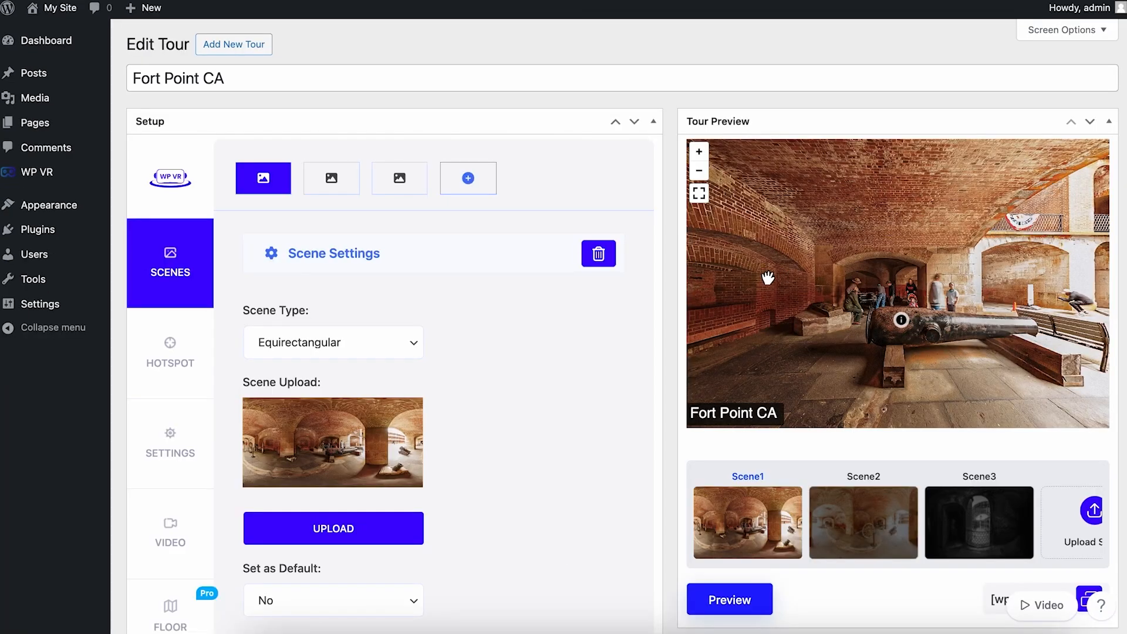
# - Look through the Fort Point CA tour's setup sections, including scenes, hotspot, general settings, video and the Pro features
pyautogui.scroll(-7, 590, 320)
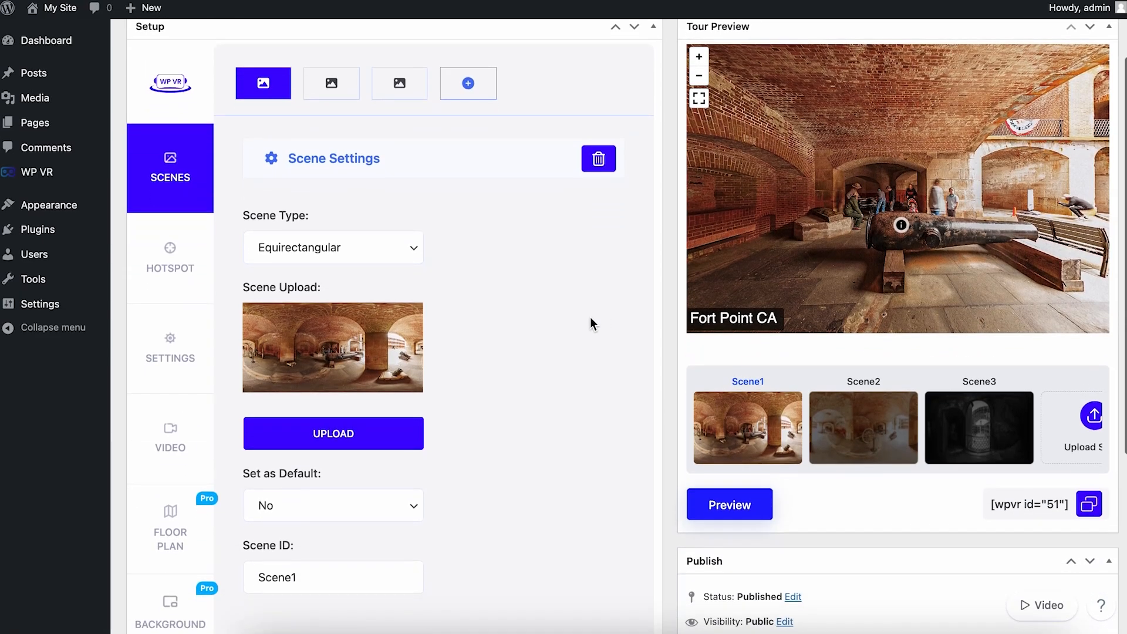
pyautogui.scroll(7, 593, 322)
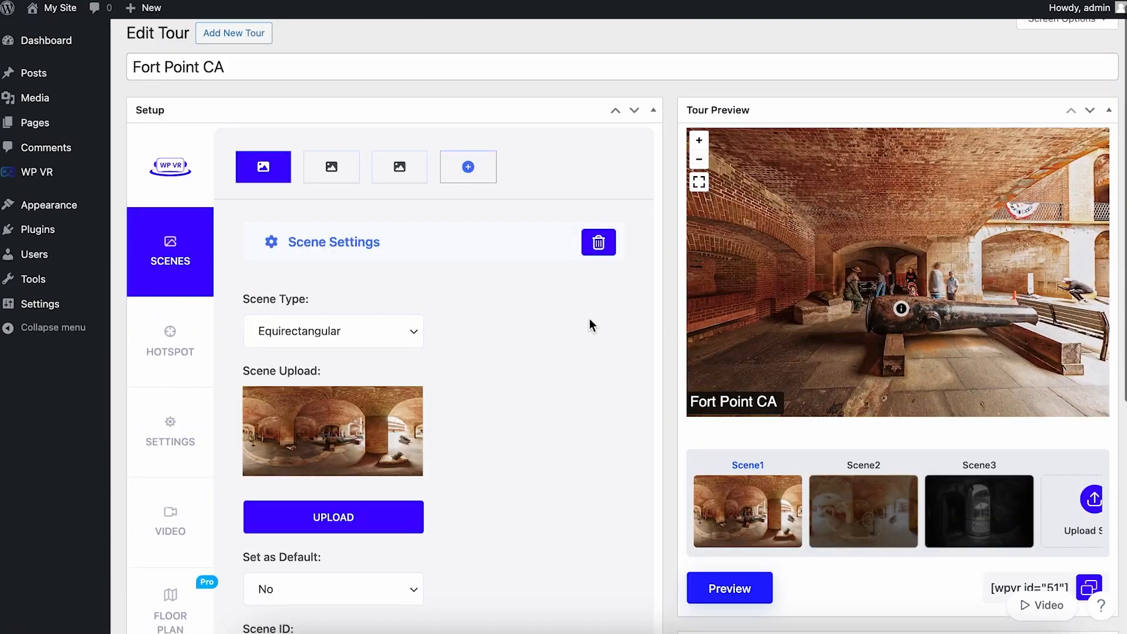
pyautogui.click(194, 371)
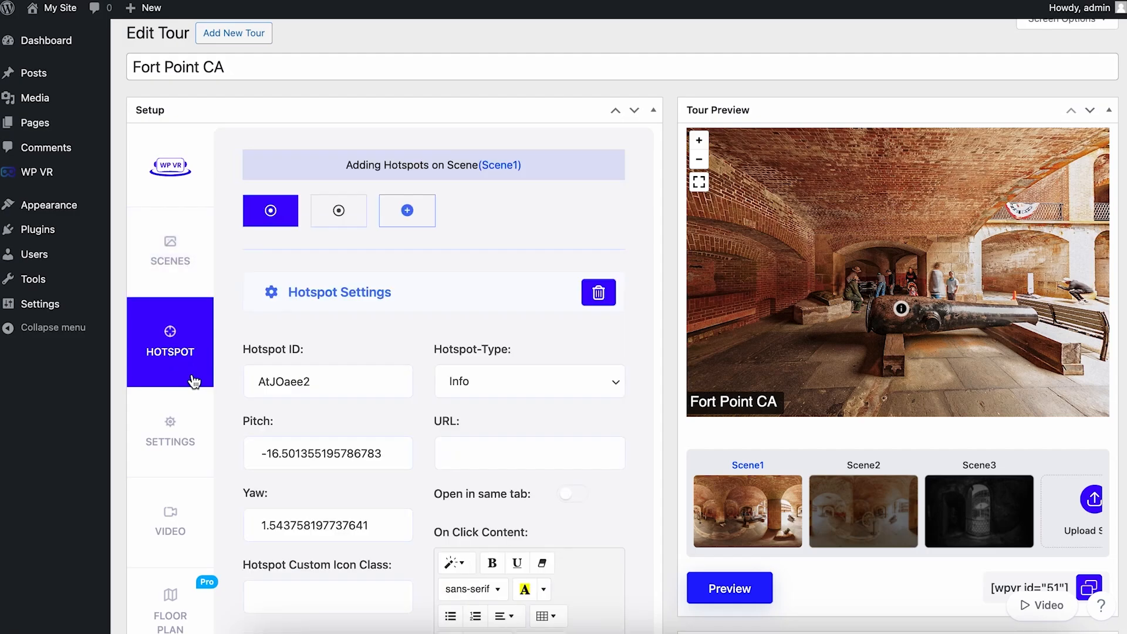
pyautogui.click(172, 437)
pyautogui.scroll(-2, 176, 452)
pyautogui.click(175, 438)
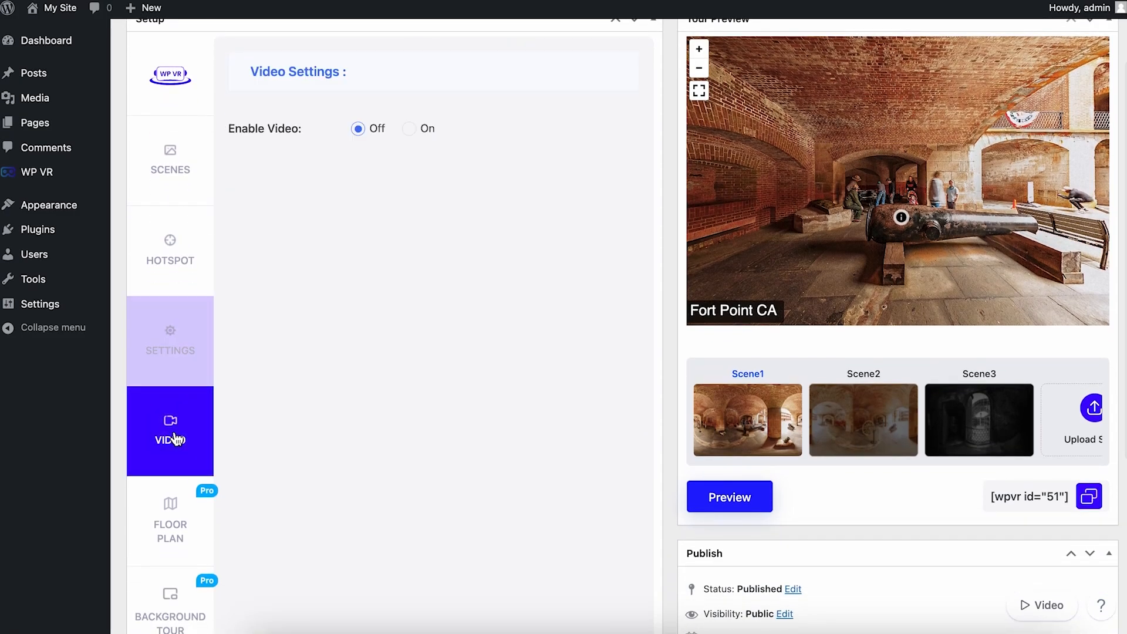
pyautogui.scroll(-3, 173, 438)
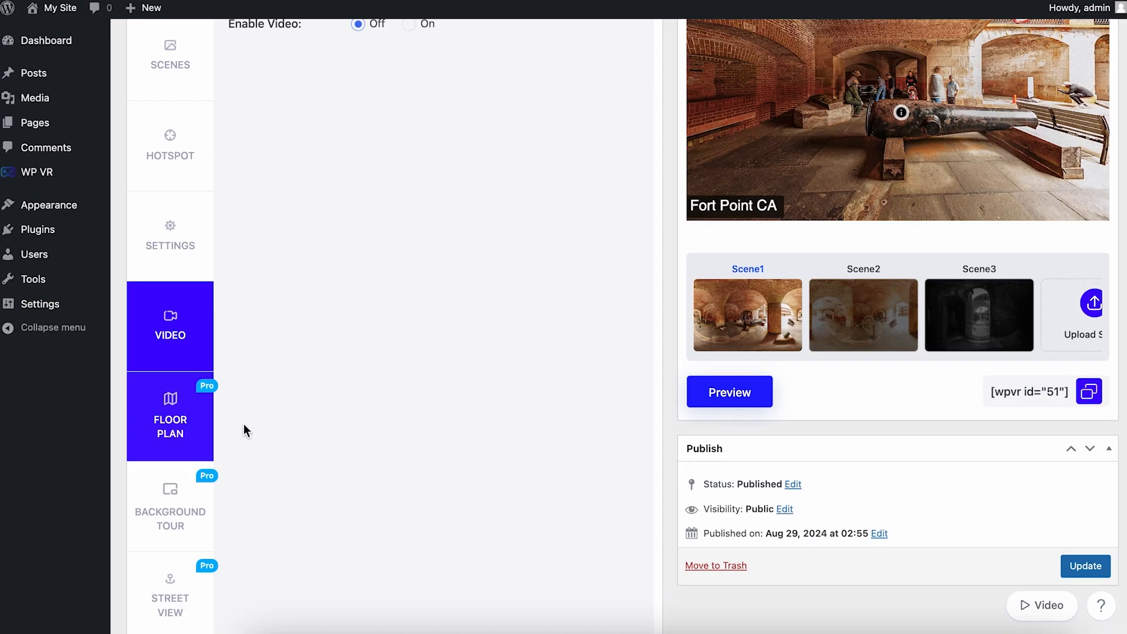
pyautogui.scroll(-3, 248, 423)
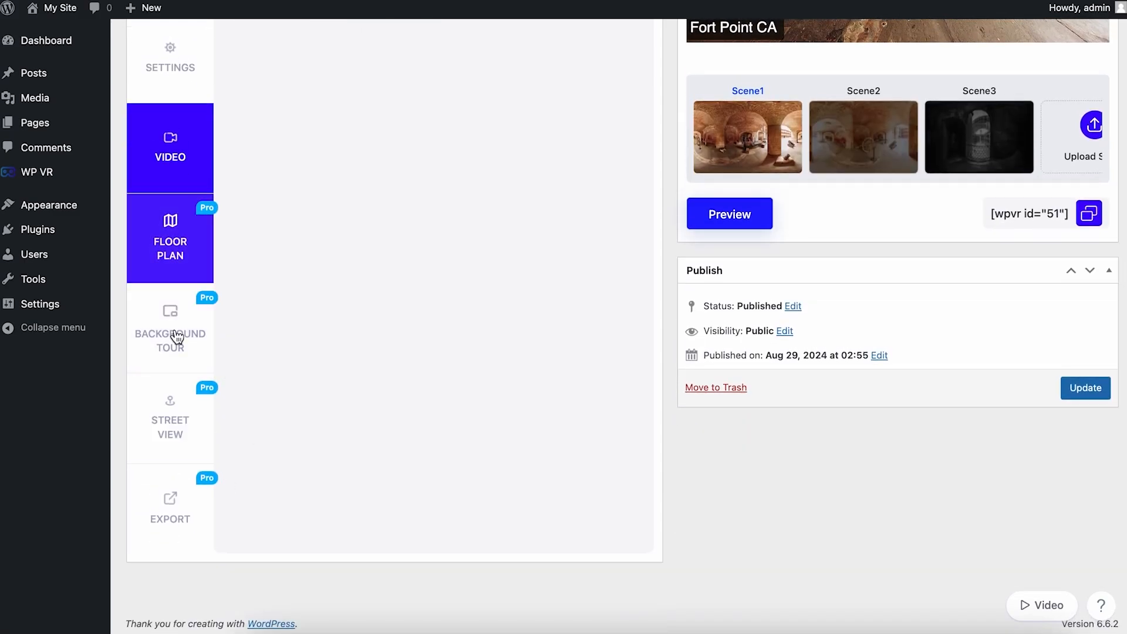
pyautogui.scroll(6, 340, 452)
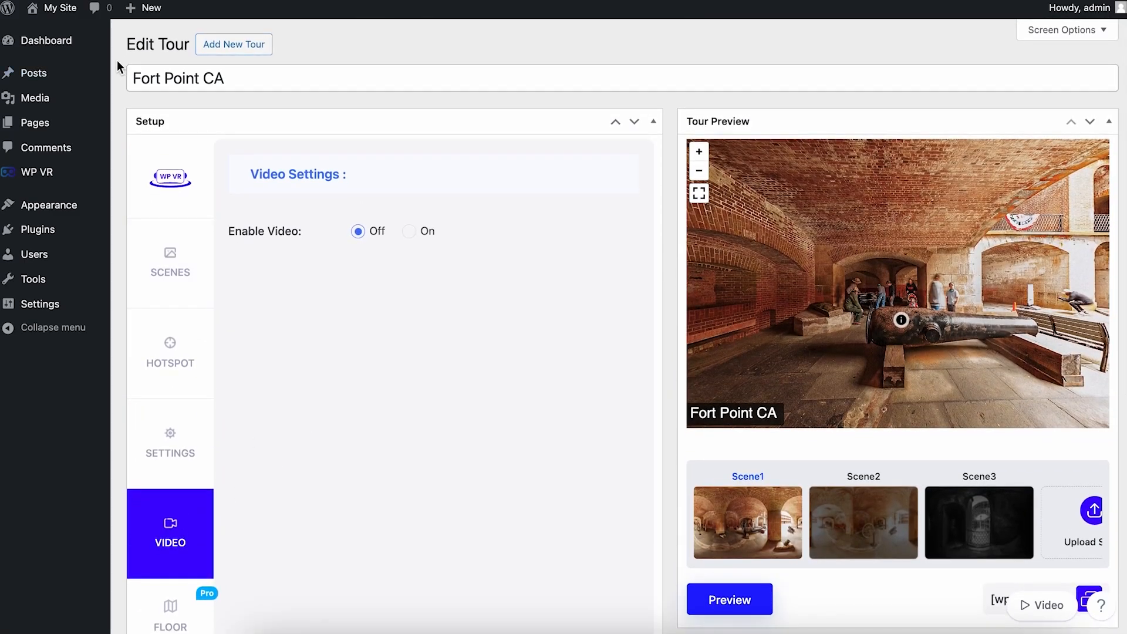
# - Review the Scene1 settings, from scene type and uploaded image to the default option and scene ID, alongside the tour preview
pyautogui.click(167, 258)
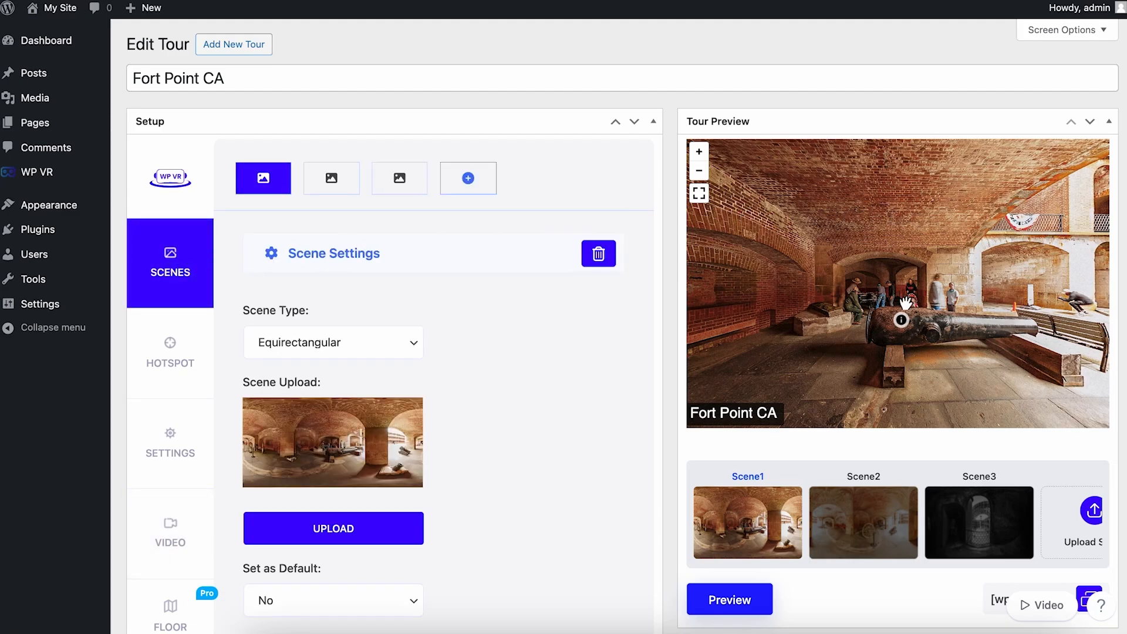
pyautogui.scroll(-1, 906, 302)
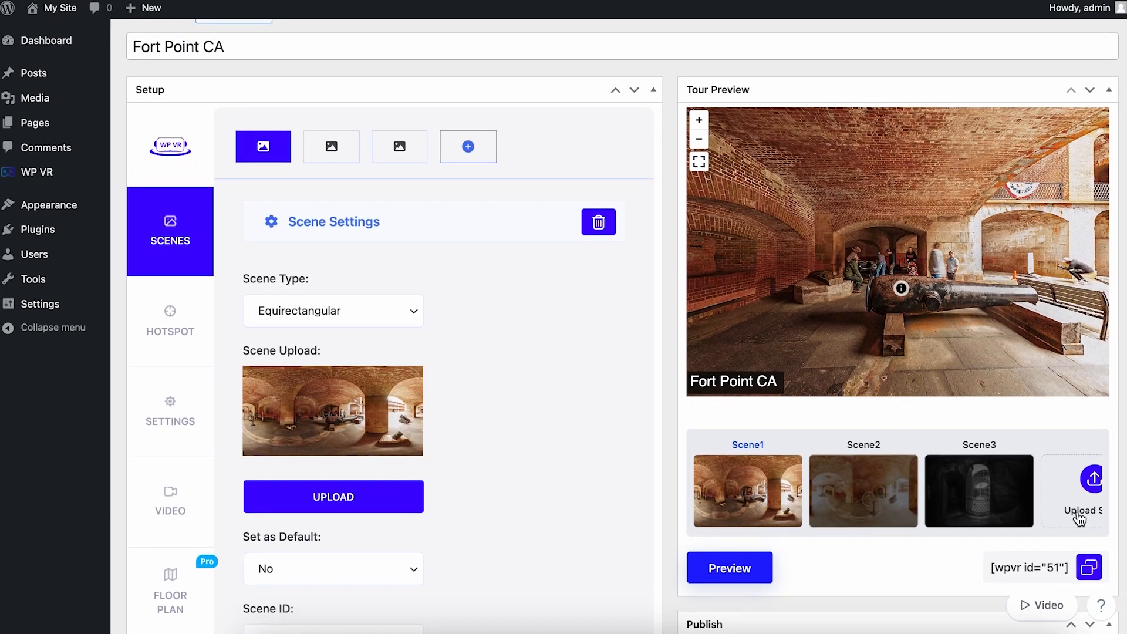
pyautogui.scroll(-3, 1021, 476)
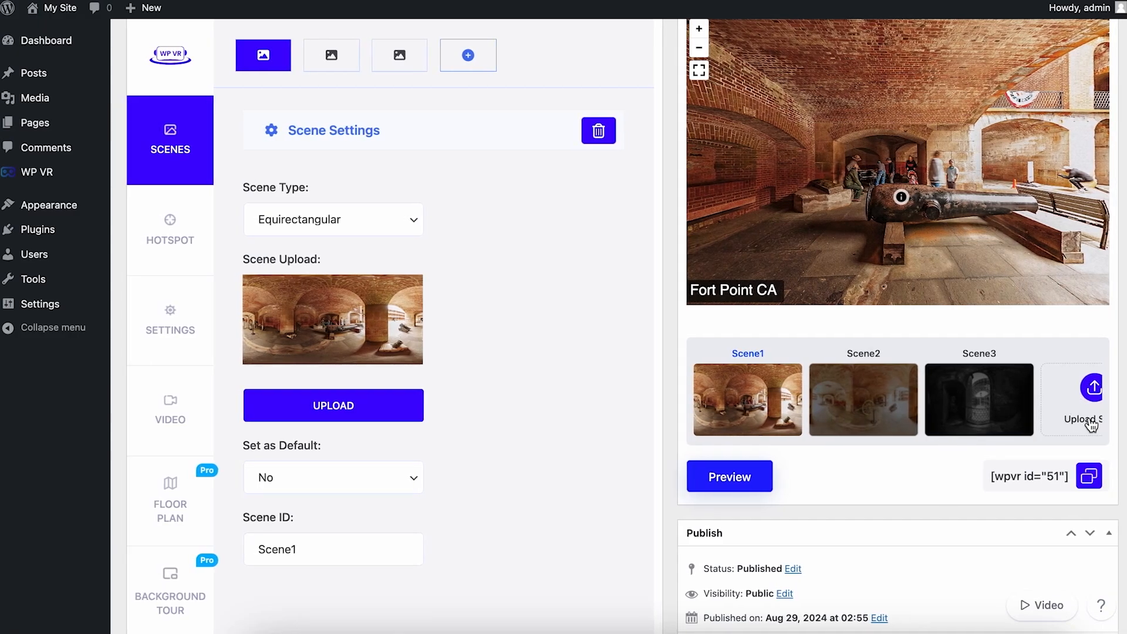
pyautogui.scroll(3, 1074, 405)
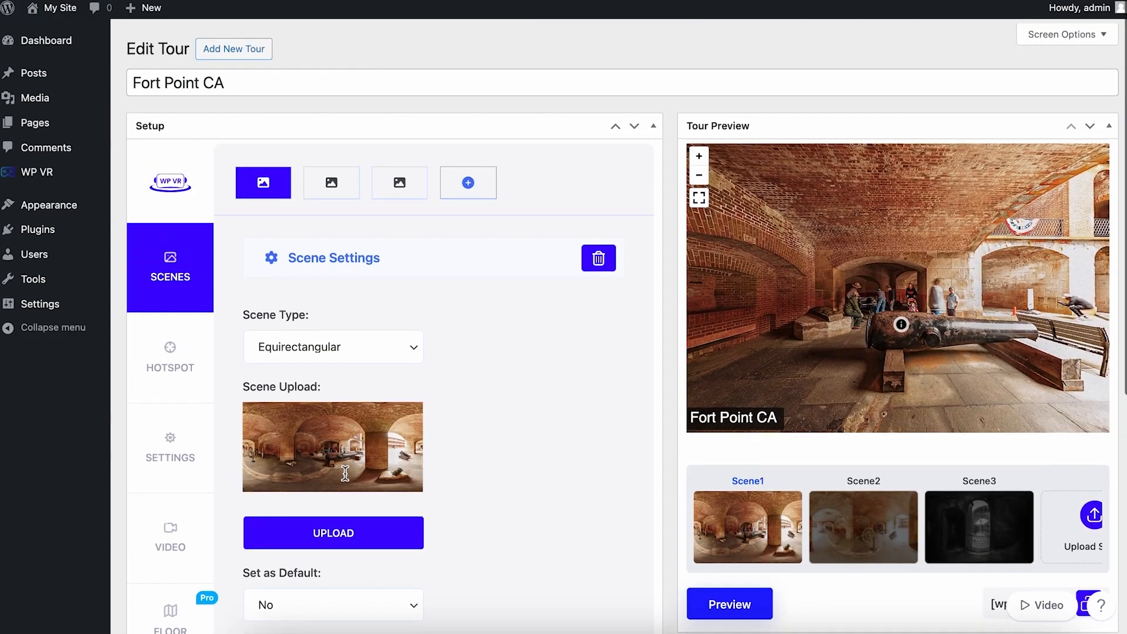
pyautogui.scroll(-4, 164, 399)
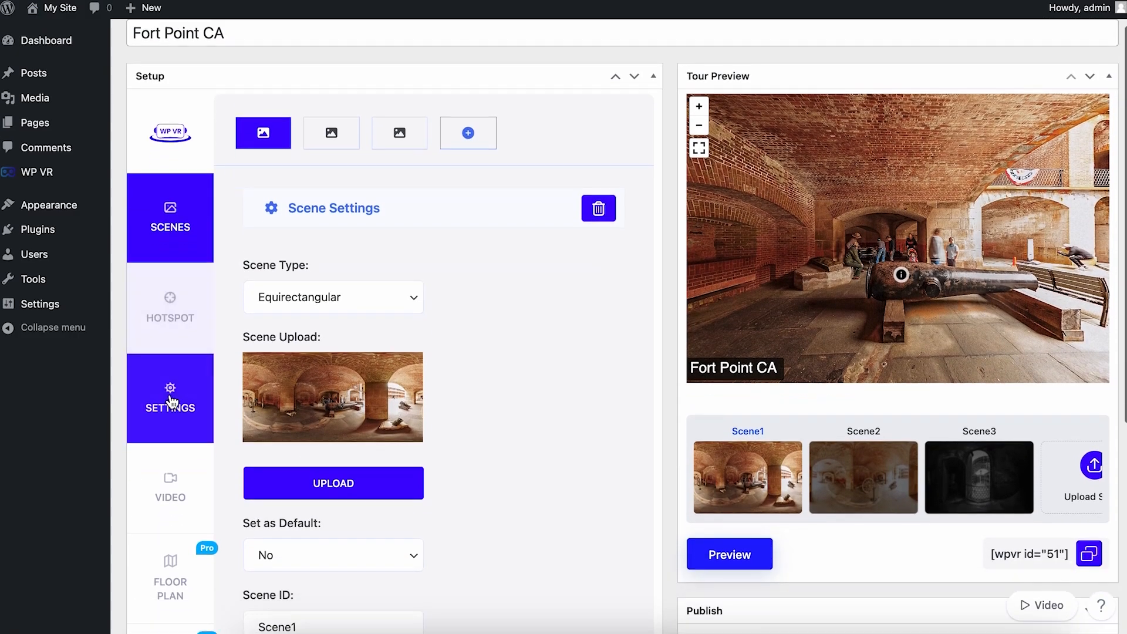
pyautogui.scroll(1, 417, 425)
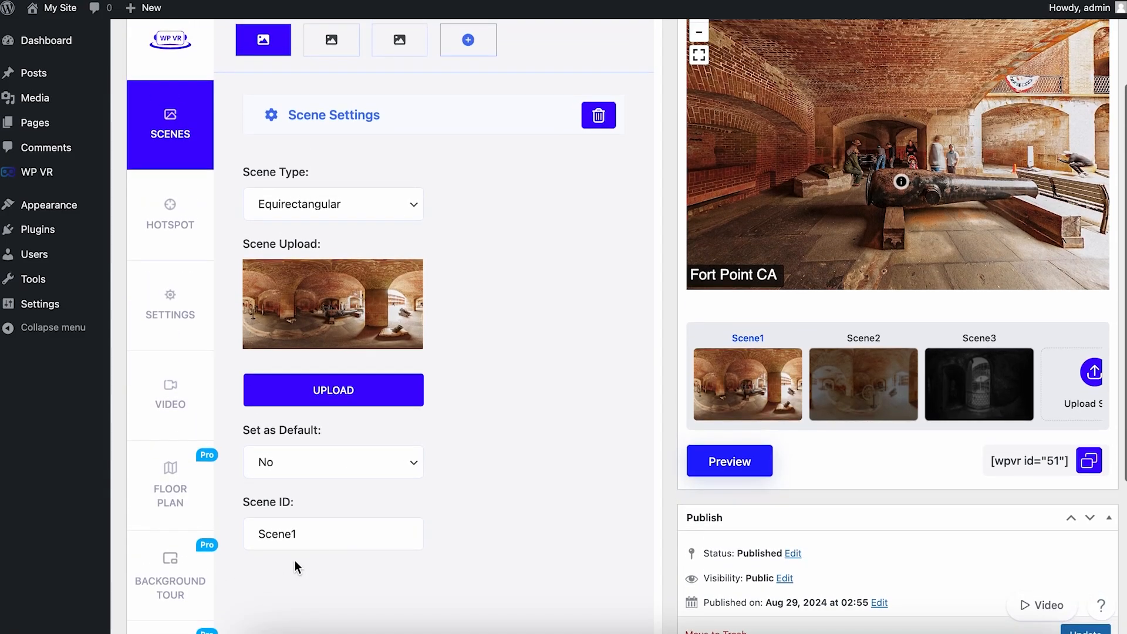
pyautogui.scroll(1, 53, 314)
# - Show Scene1's hotspot settings, pick a point beside the cannon in the tour preview for its coordinates, and review the hotspot fields
pyautogui.click(174, 253)
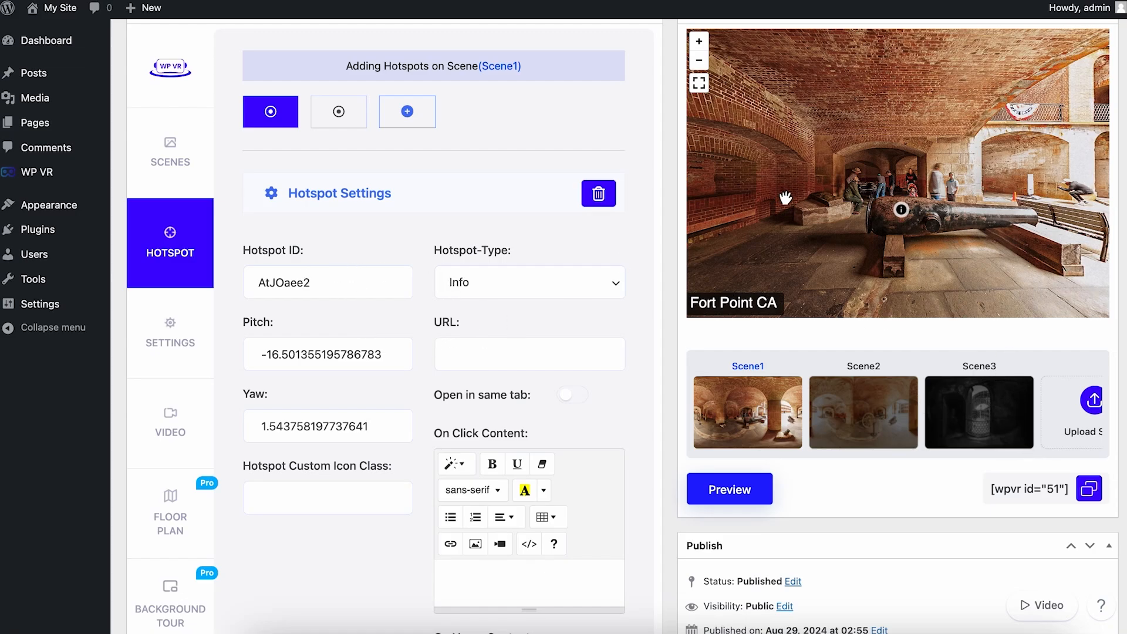
pyautogui.click(838, 203)
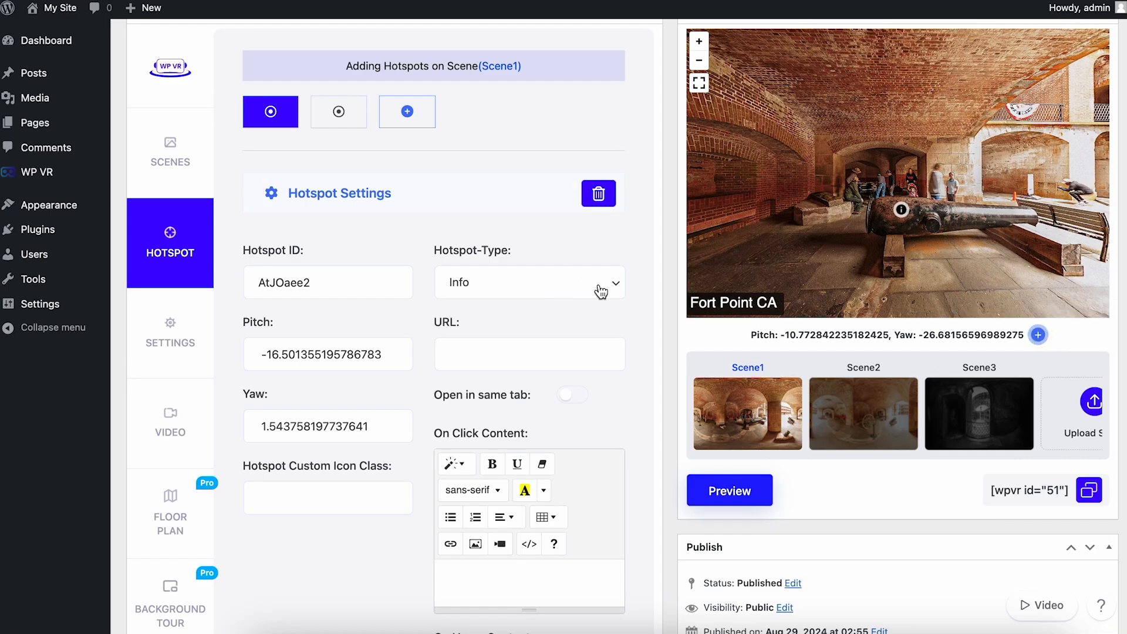
pyautogui.scroll(-3, 590, 366)
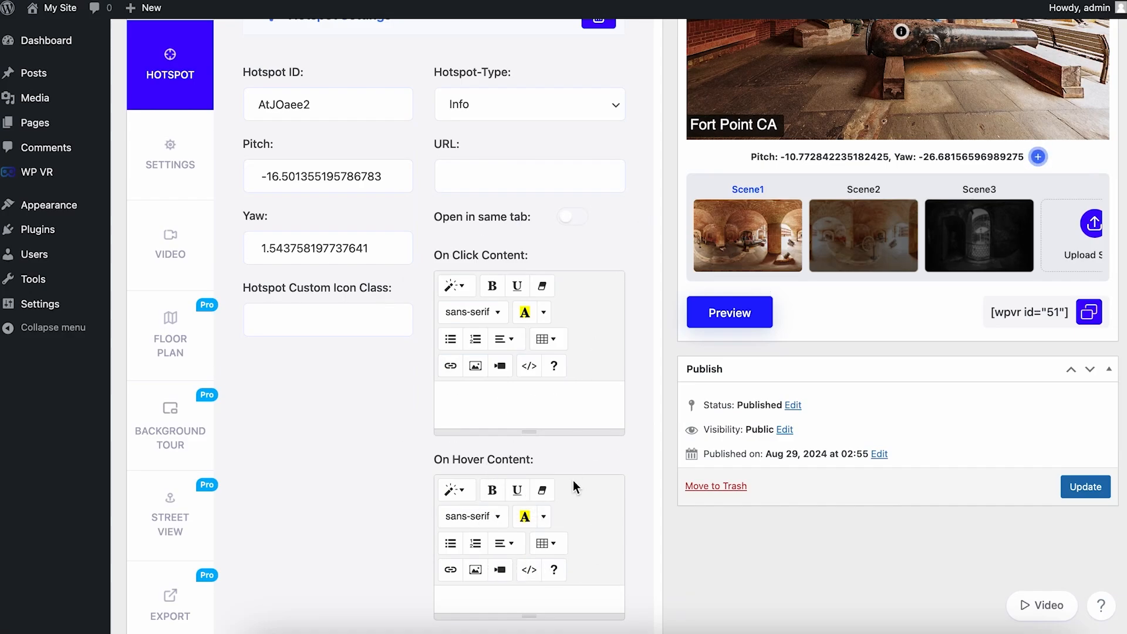
pyautogui.scroll(2, 596, 355)
pyautogui.scroll(-2, 596, 355)
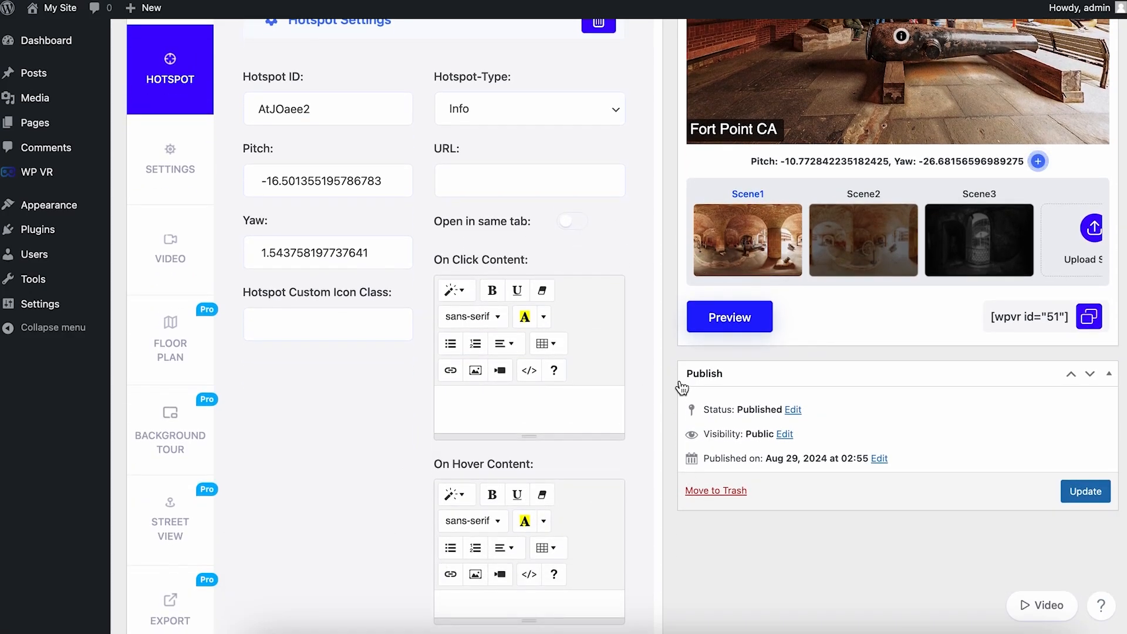
pyautogui.scroll(2, 410, 323)
# - Examine the tour's basic settings, from preview image and autoload to tour layout, scene fade, scene transition and auto rotation
pyautogui.click(168, 256)
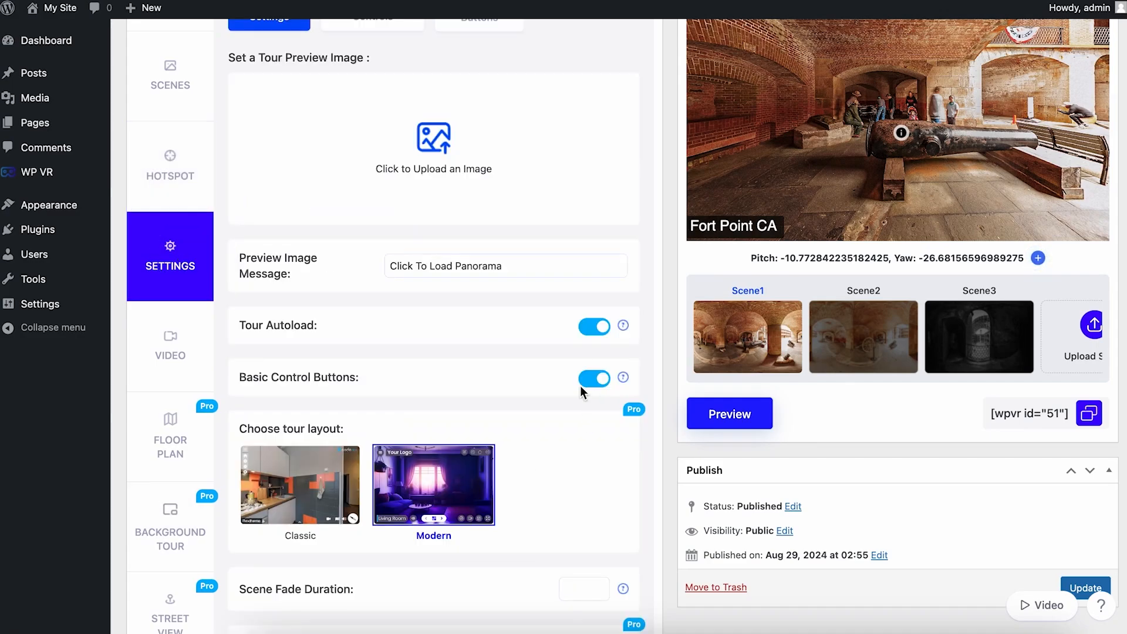
pyautogui.scroll(-3, 580, 385)
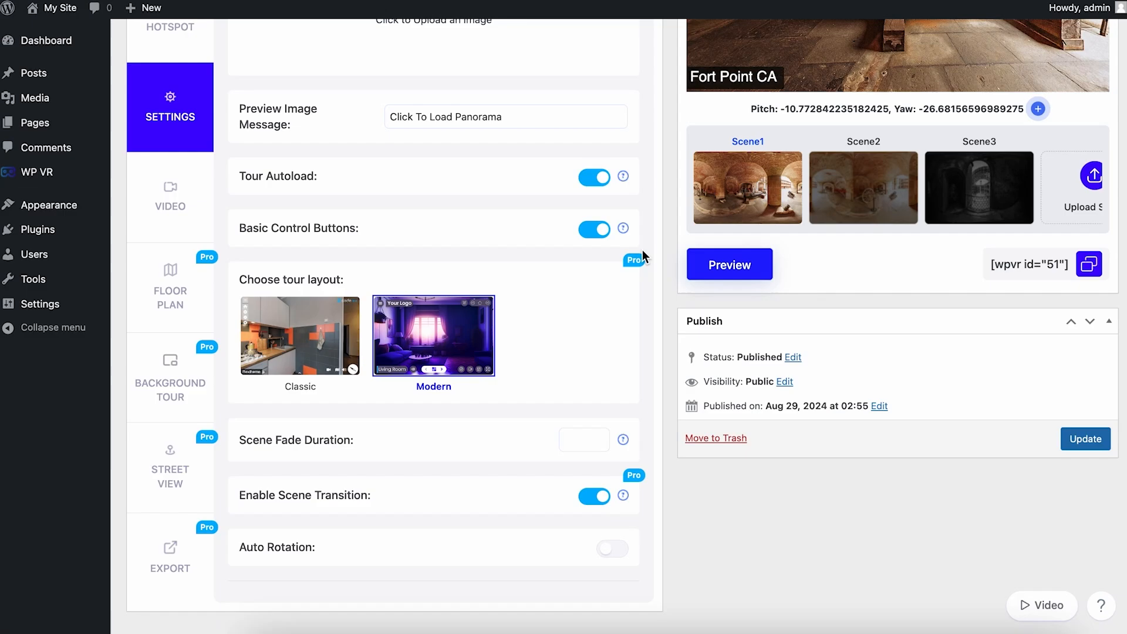
pyautogui.scroll(-1, 448, 392)
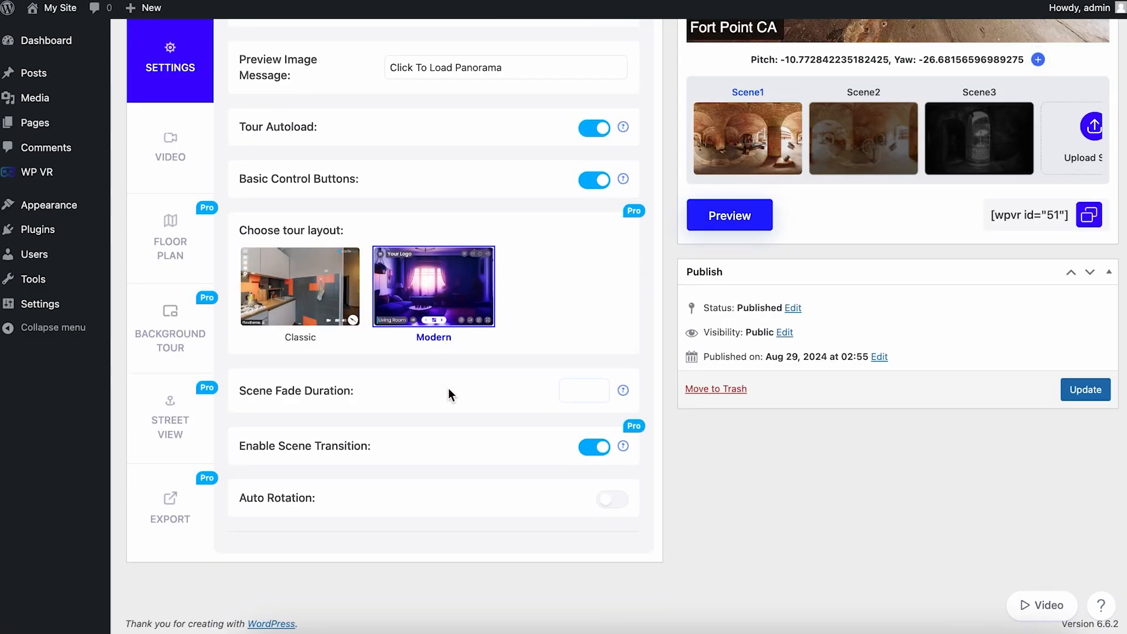
pyautogui.scroll(2, 911, 284)
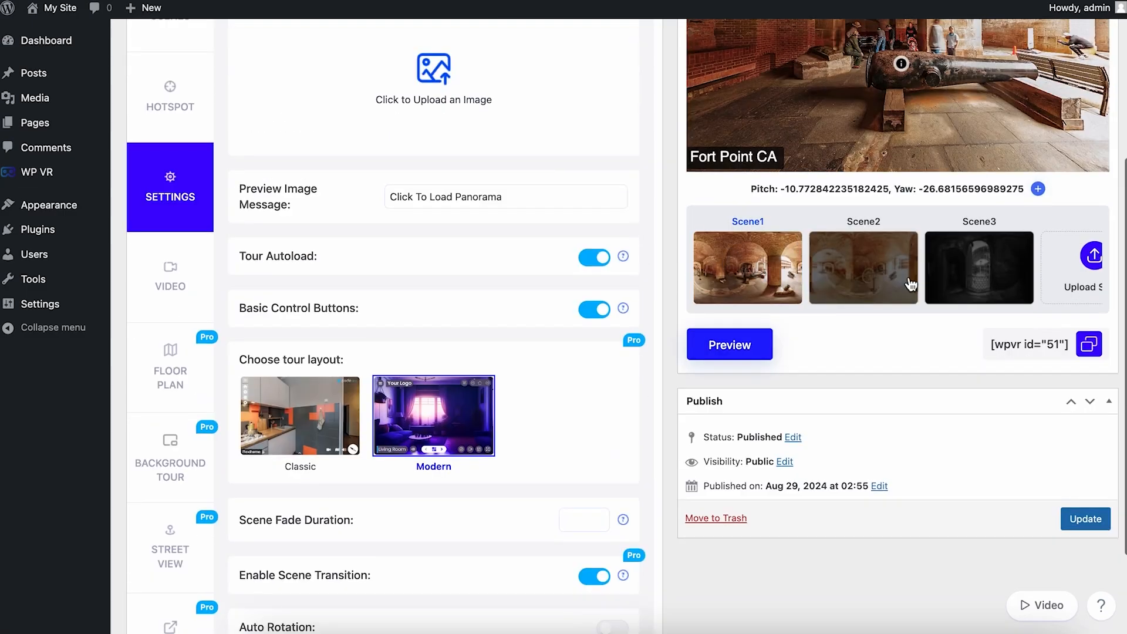
pyautogui.scroll(-1, 701, 519)
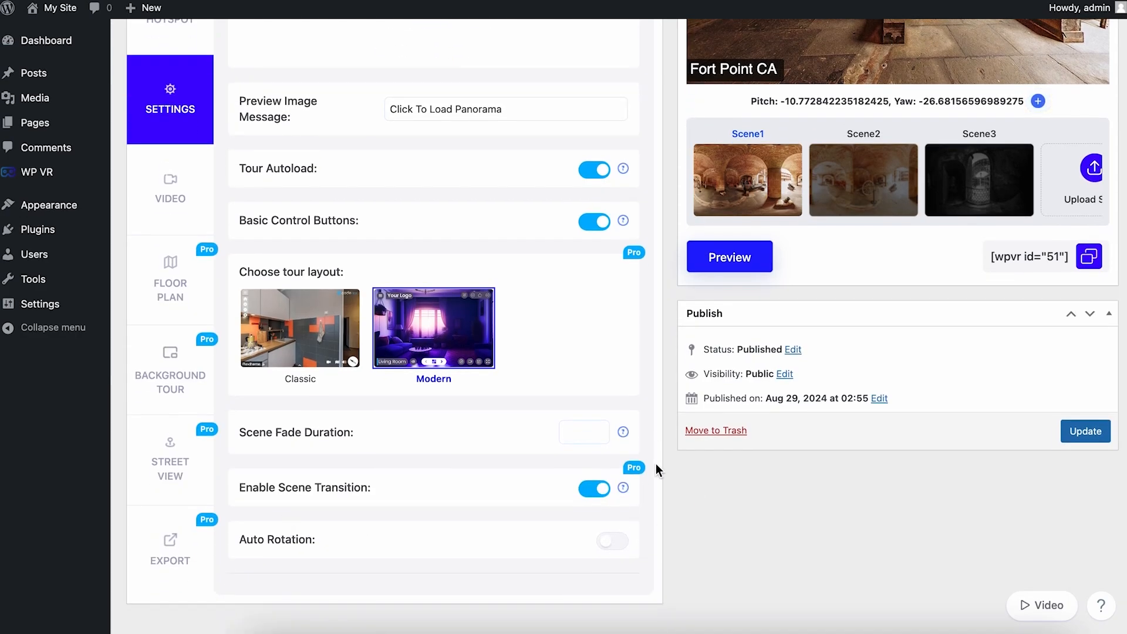
pyautogui.scroll(2, 639, 334)
pyautogui.scroll(2, 635, 336)
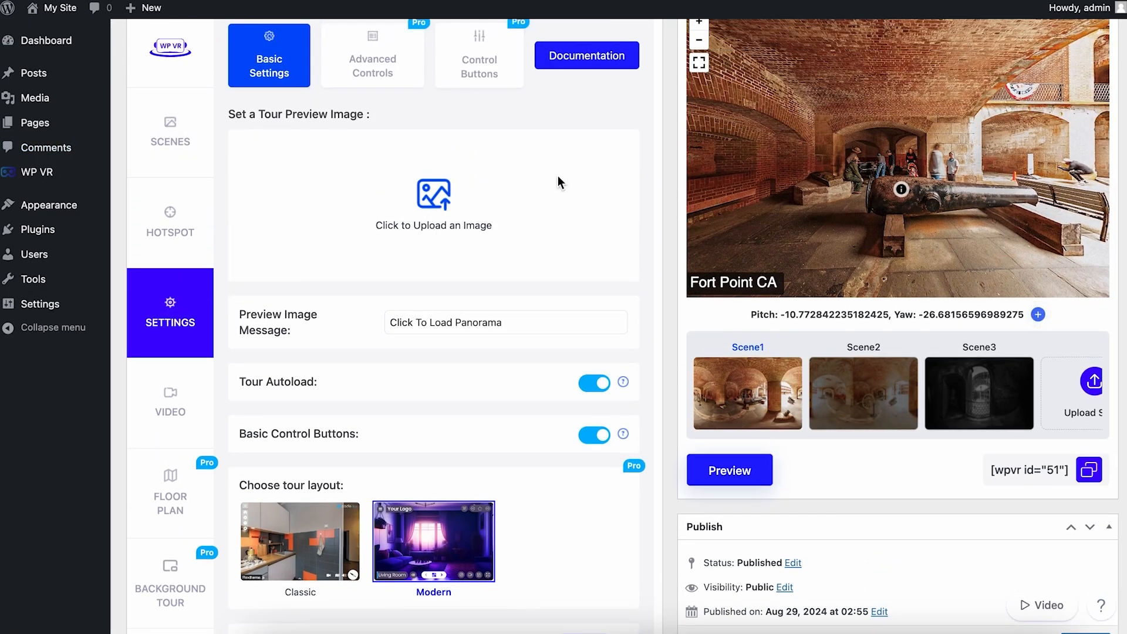
pyautogui.scroll(-5, 587, 191)
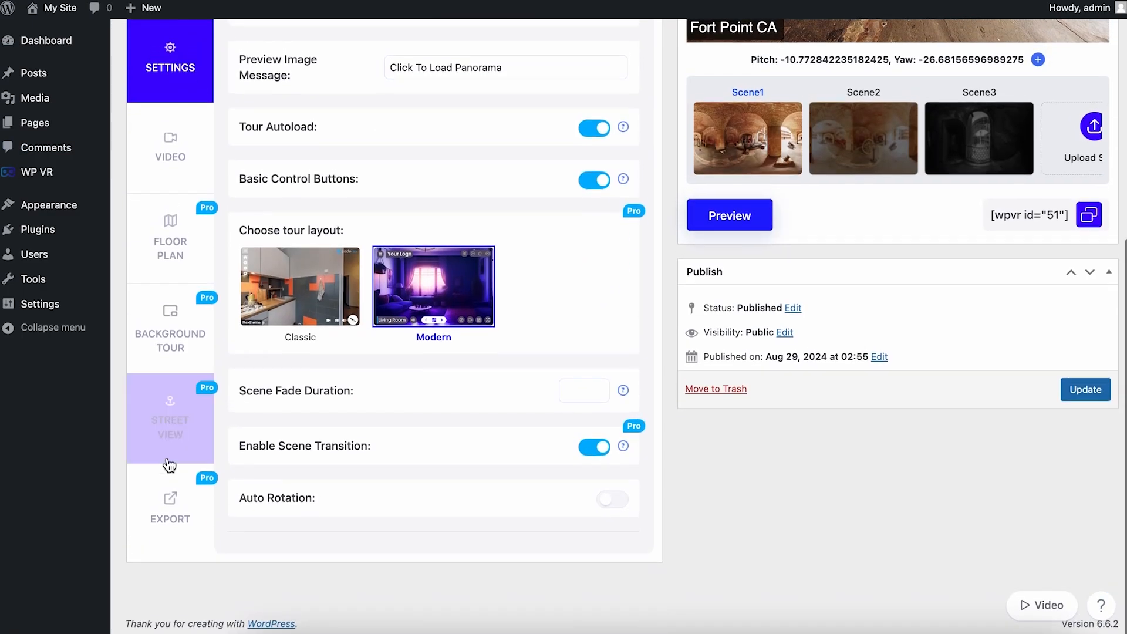
# - Turn on auto rotation for the tour and review its speed, resume and stop options
pyautogui.click(610, 505)
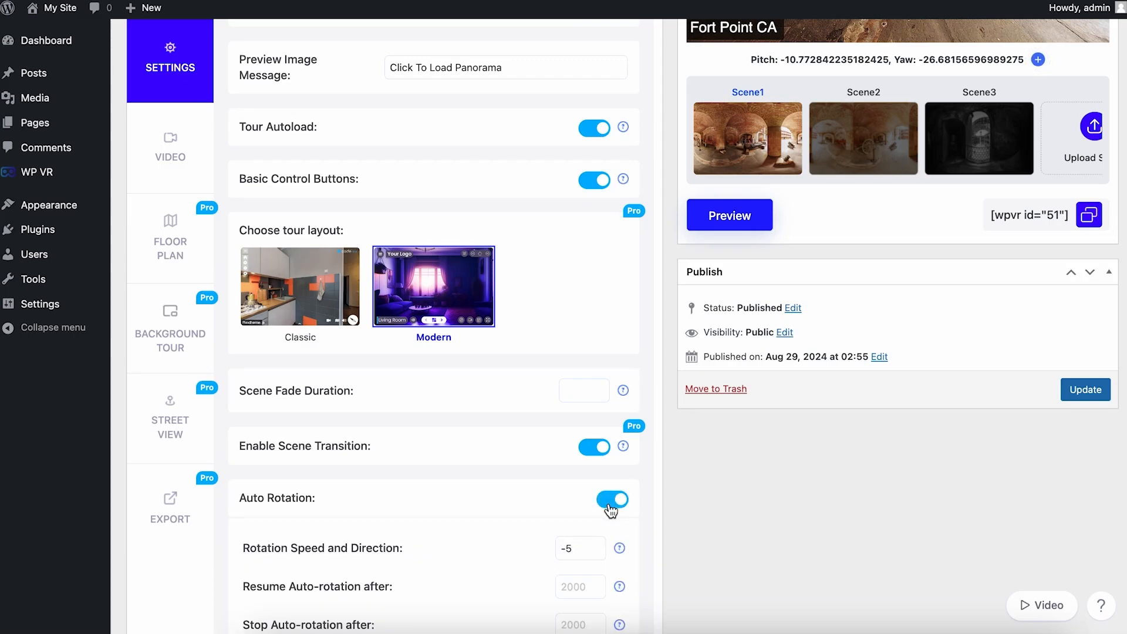
pyautogui.scroll(-2, 604, 507)
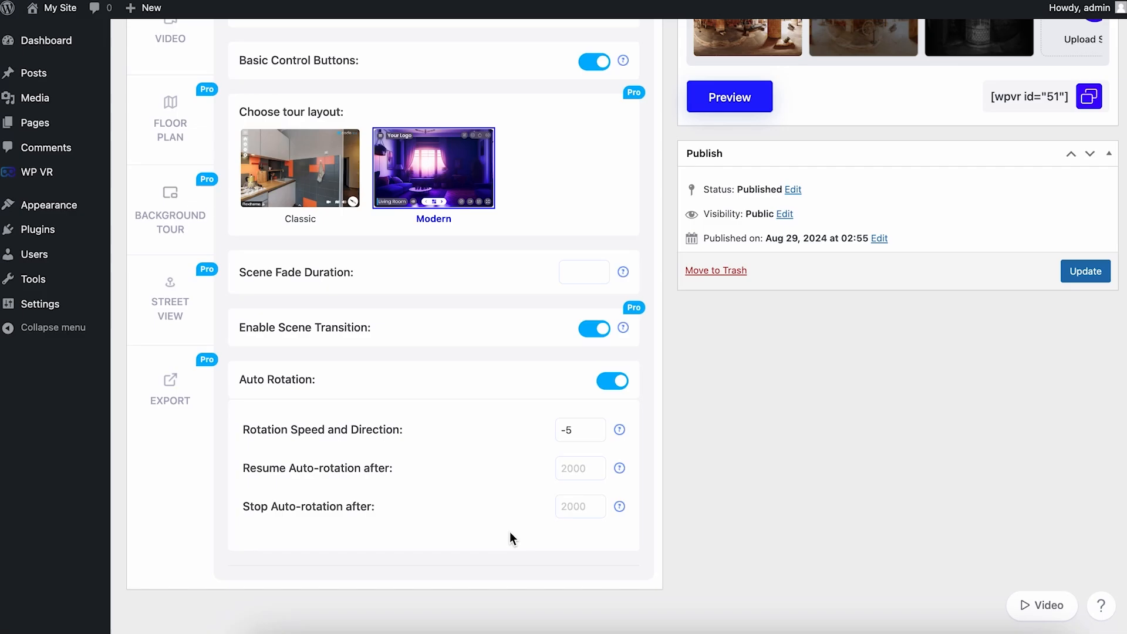
pyautogui.scroll(2, 510, 531)
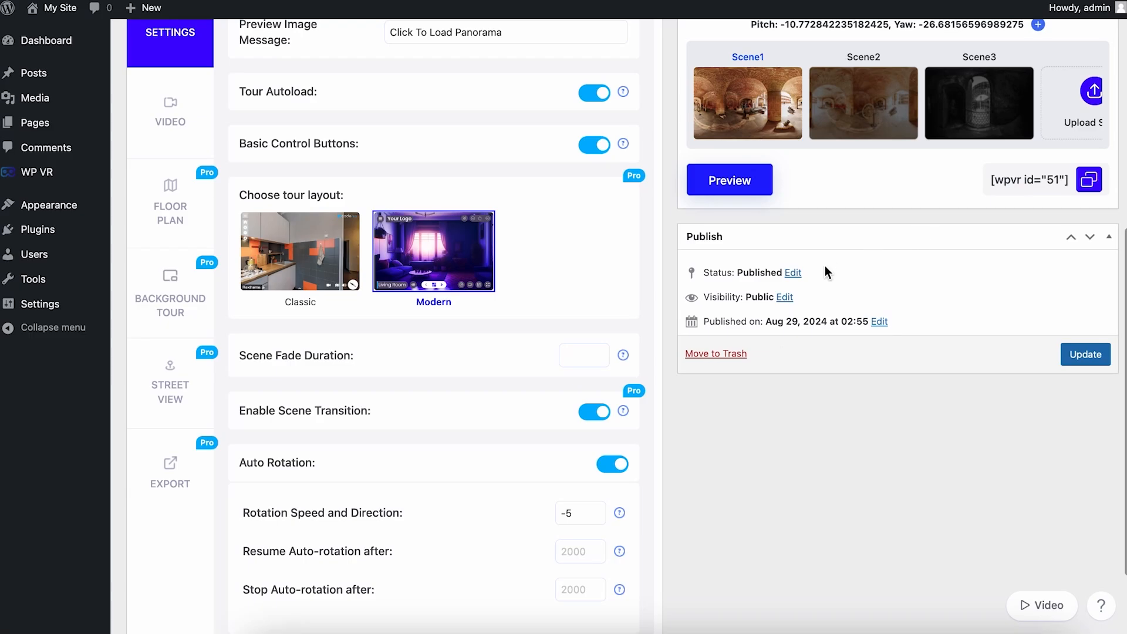
# - Show the visibility options in the tour's publish settings
pyautogui.click(784, 297)
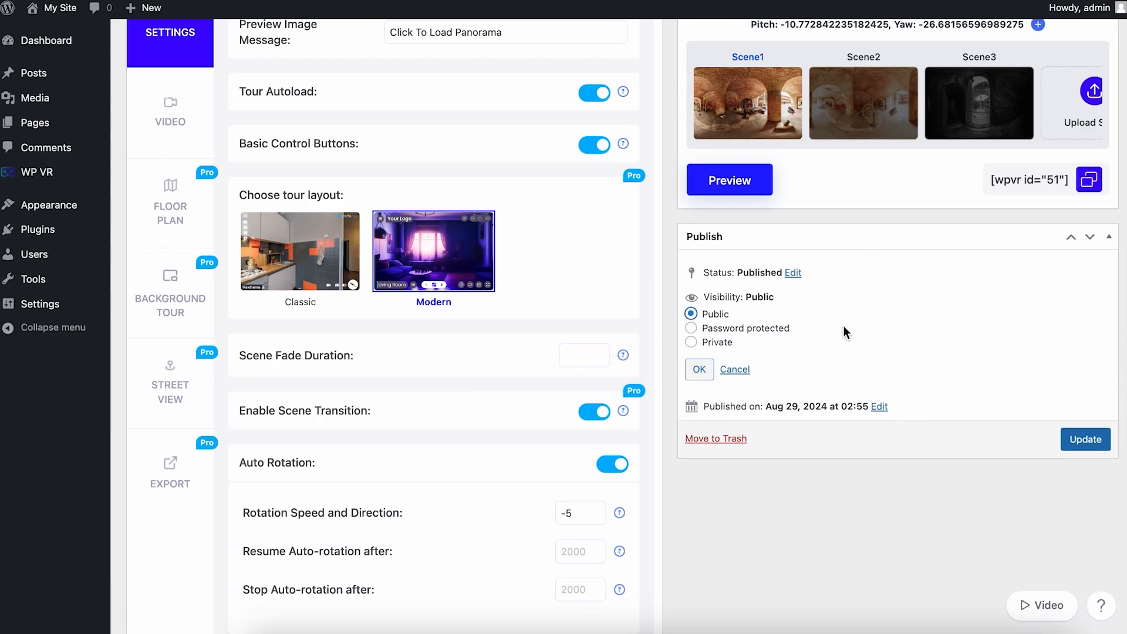
pyautogui.scroll(4, 843, 326)
pyautogui.scroll(3, 843, 325)
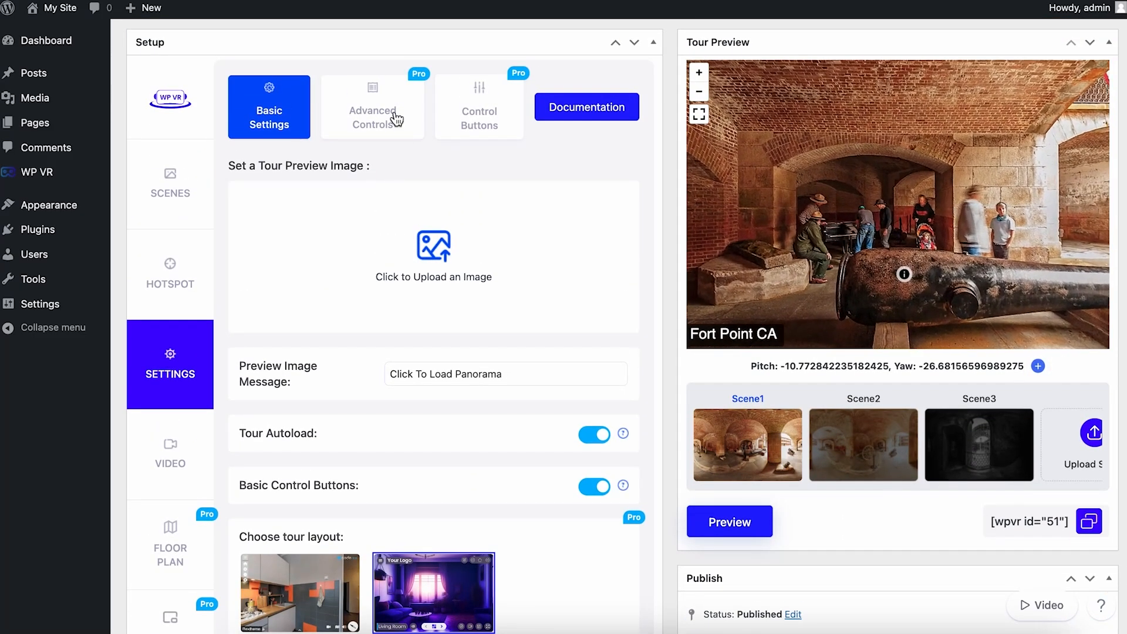
# - Review the tour's advanced controls and its control button settings, such as the move, zoom, full screen and gyroscope buttons
pyautogui.click(404, 138)
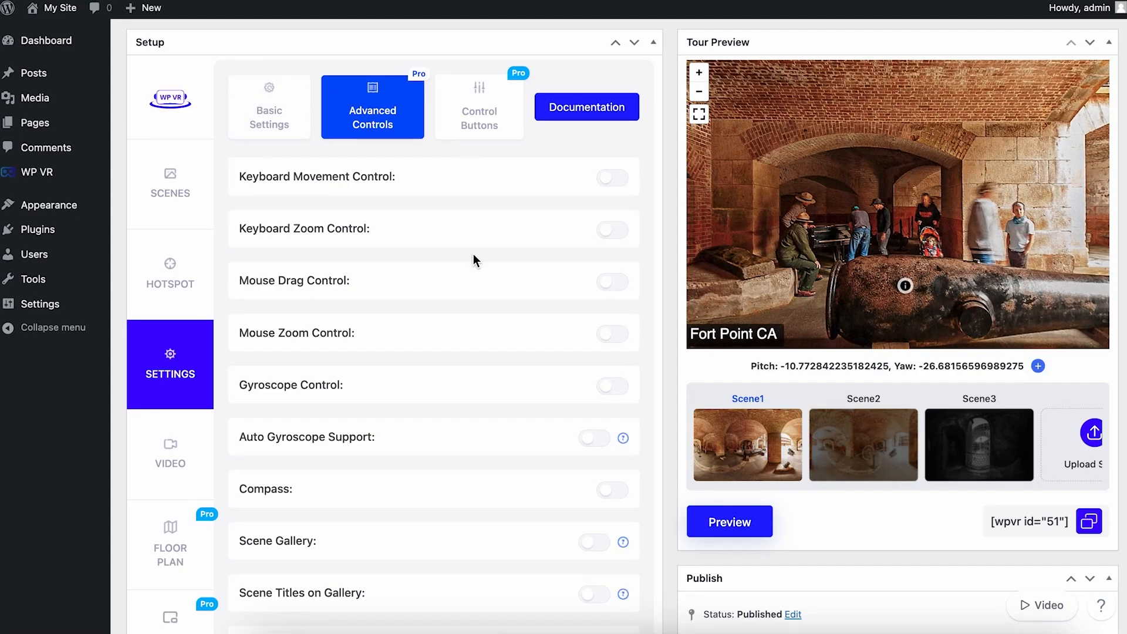
pyautogui.scroll(-1, 473, 254)
pyautogui.click(497, 86)
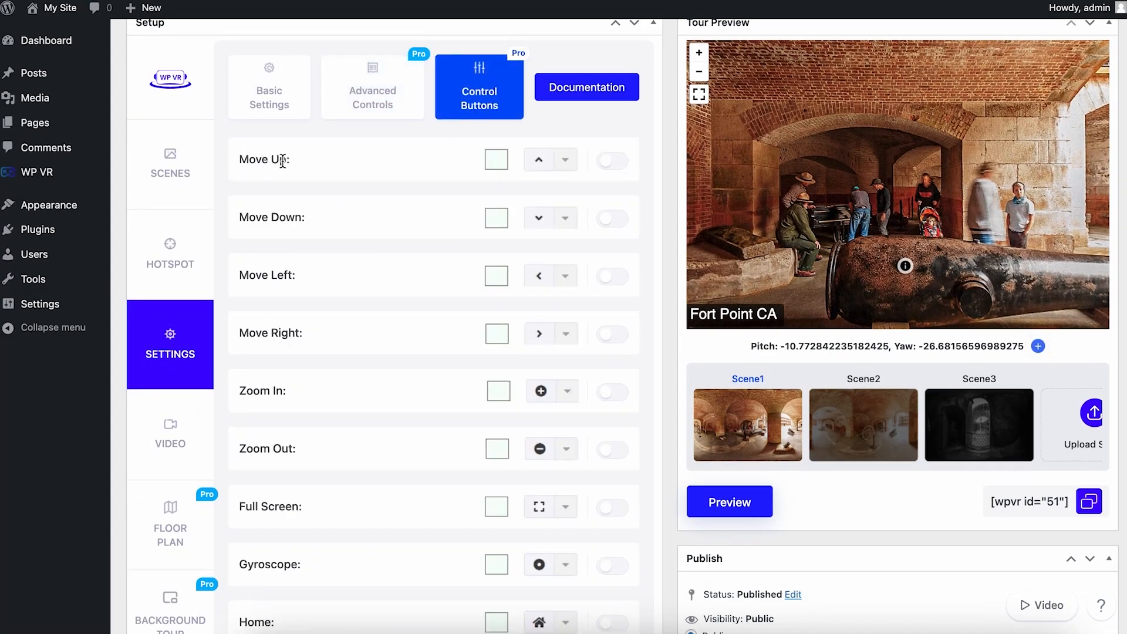
pyautogui.scroll(2, 395, 211)
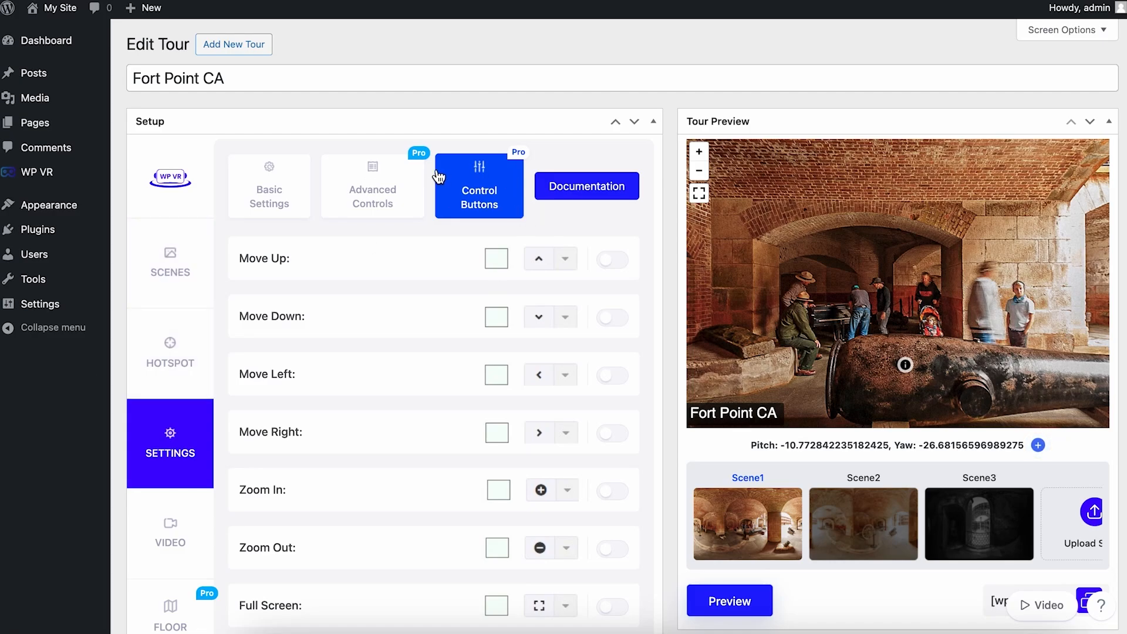
# - Show the tour's video settings and review the Enable Video option
pyautogui.scroll(-5, 437, 177)
pyautogui.click(194, 273)
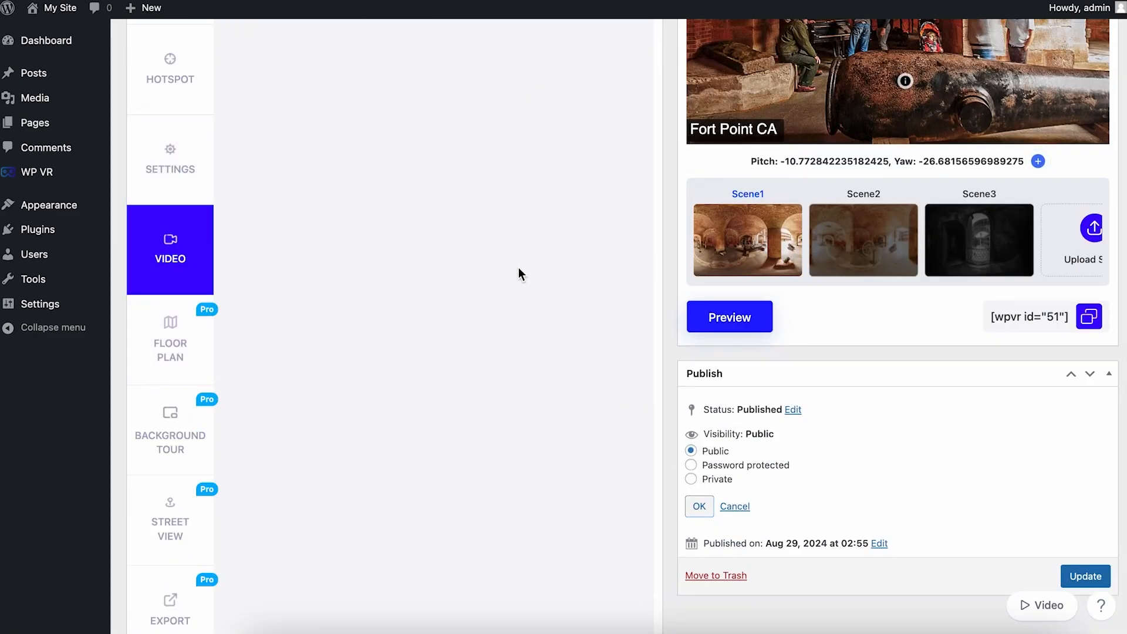
pyautogui.scroll(4, 519, 266)
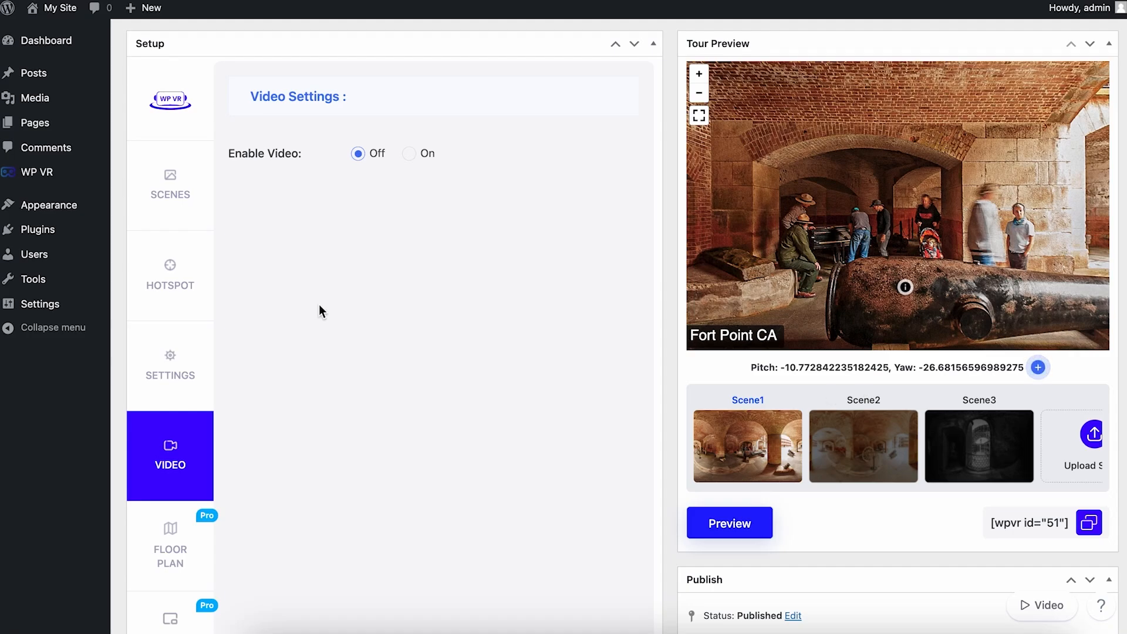
# - Create a new tour from the WP VR tours list and title it "Real Estate Tour"
pyautogui.scroll(2, 319, 304)
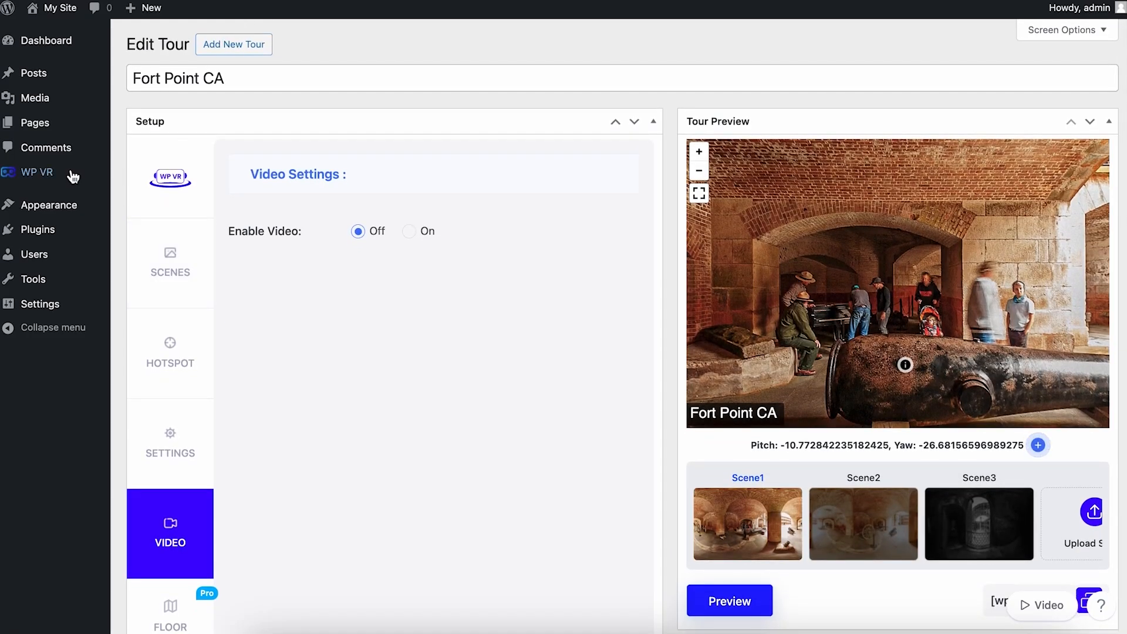
pyautogui.moveTo(73, 176)
pyautogui.click(139, 171)
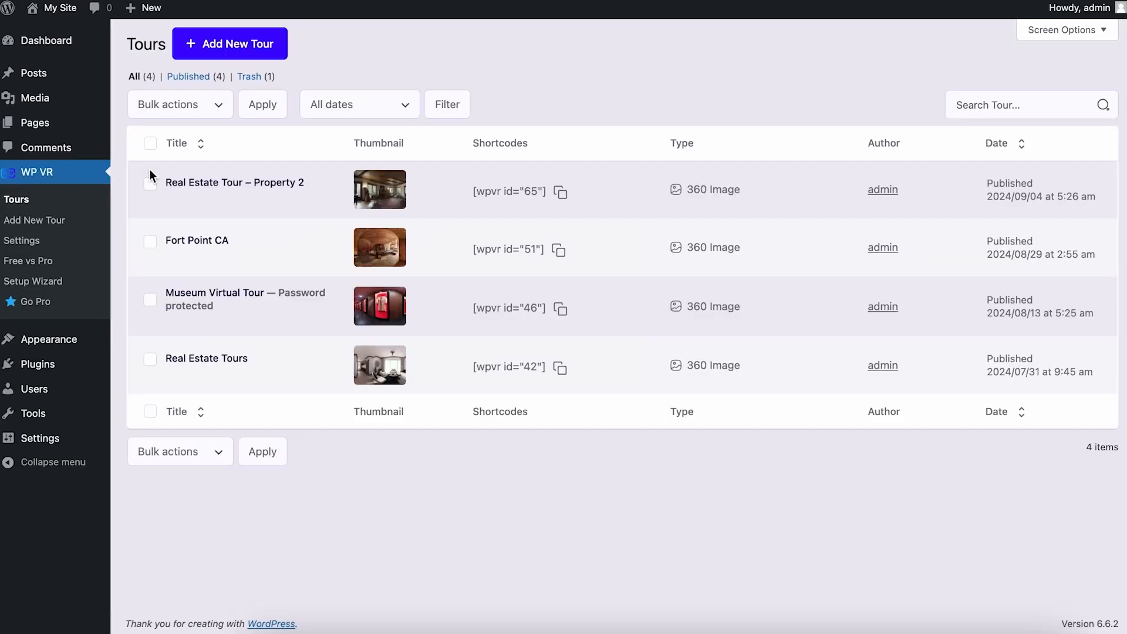
pyautogui.click(286, 57)
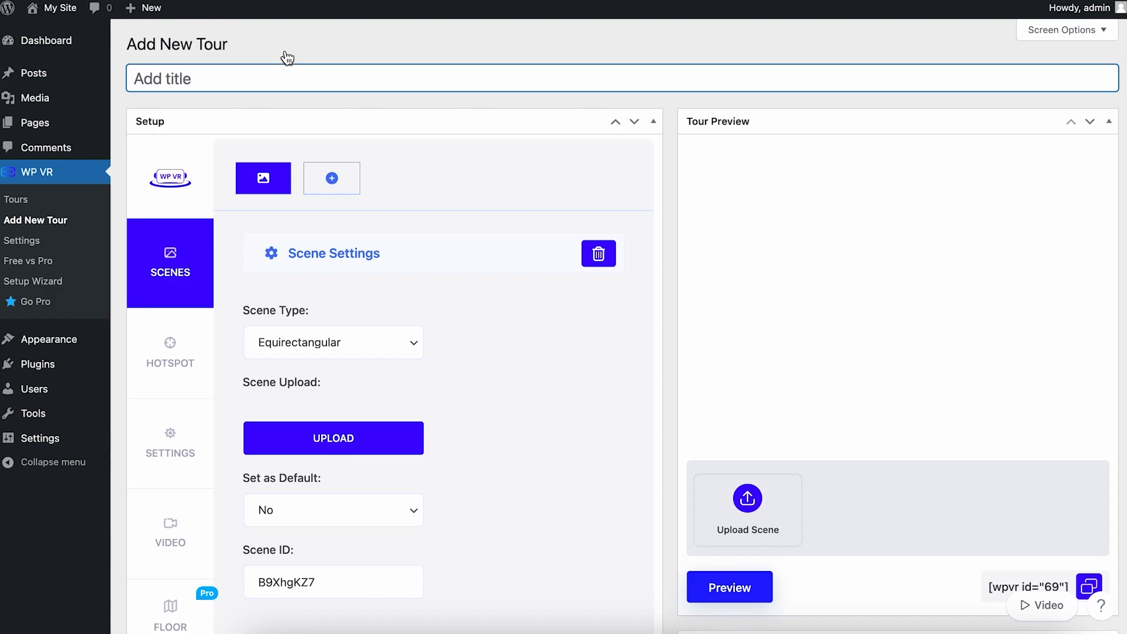
pyautogui.write('Real Estate Tour')
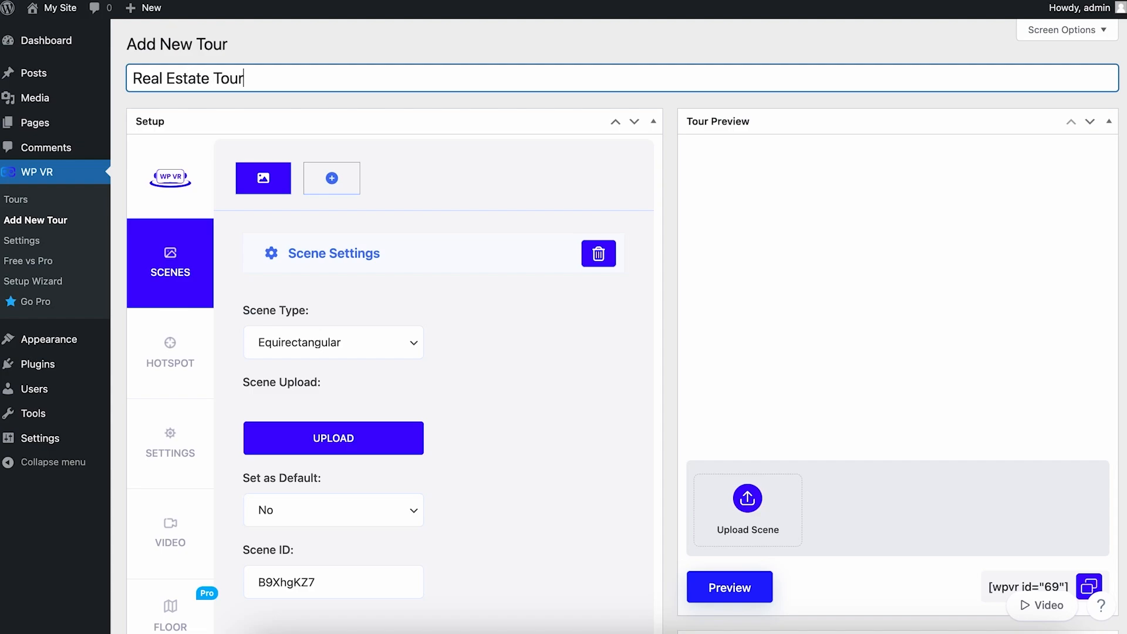
# - Replace the first scene's generated ID with "Scene1"
pyautogui.scroll(-2, 360, 144)
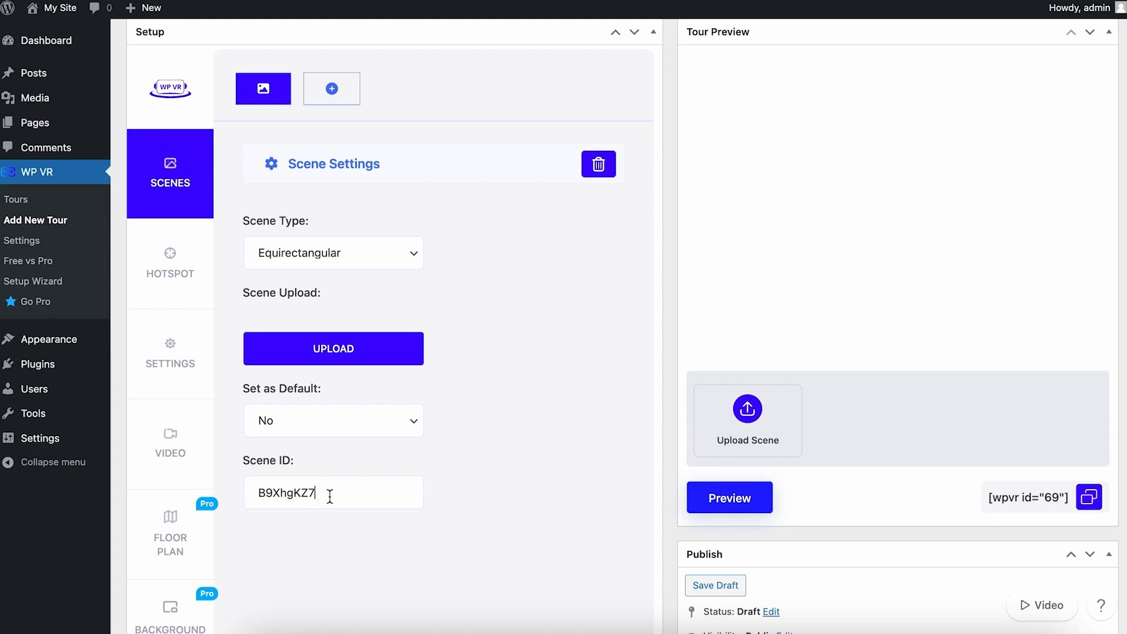
pyautogui.press('super+a')
pyautogui.press('BackSpace')
pyautogui.scroll(2, 448, 445)
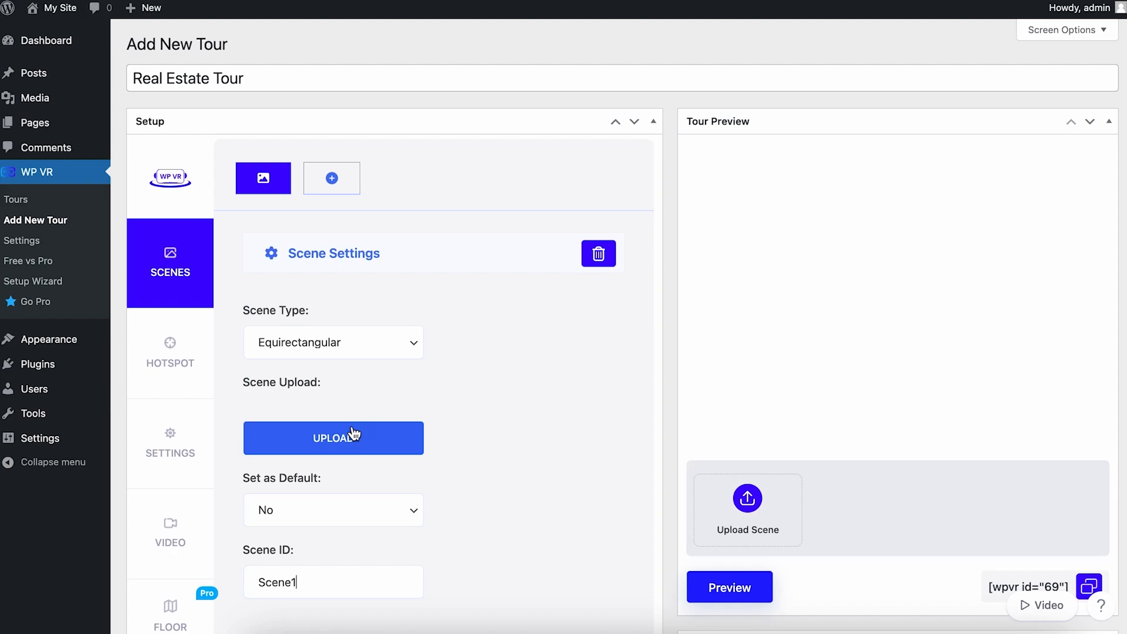
# - Set the rustic room with a bed and chairs image from the media library as Scene1's panorama
pyautogui.doubleClick(747, 498)
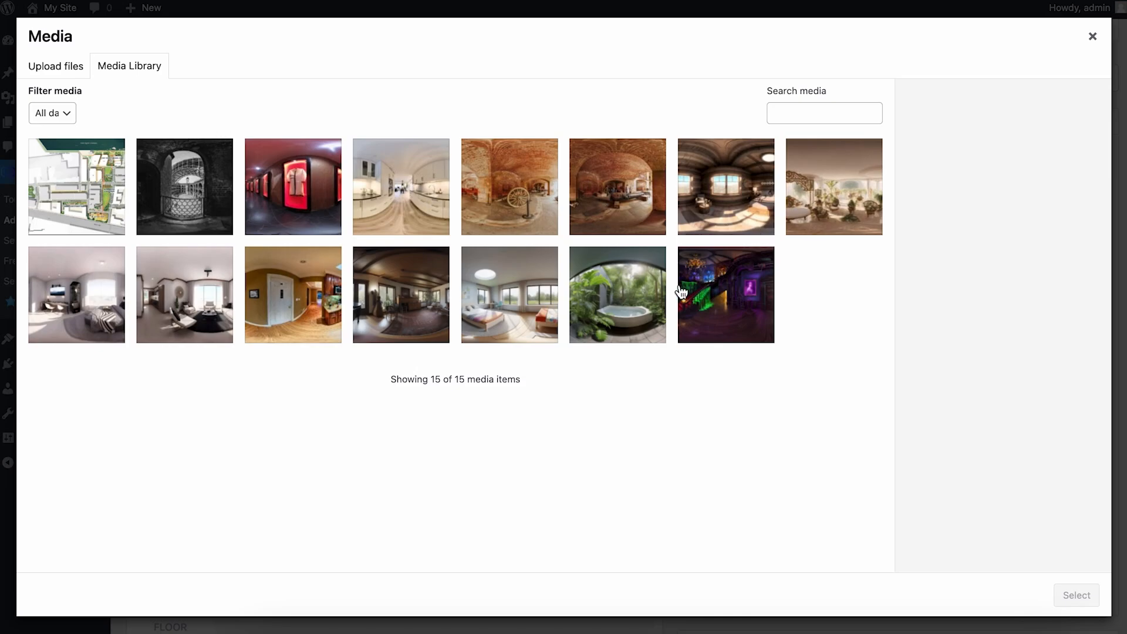
pyautogui.click(738, 180)
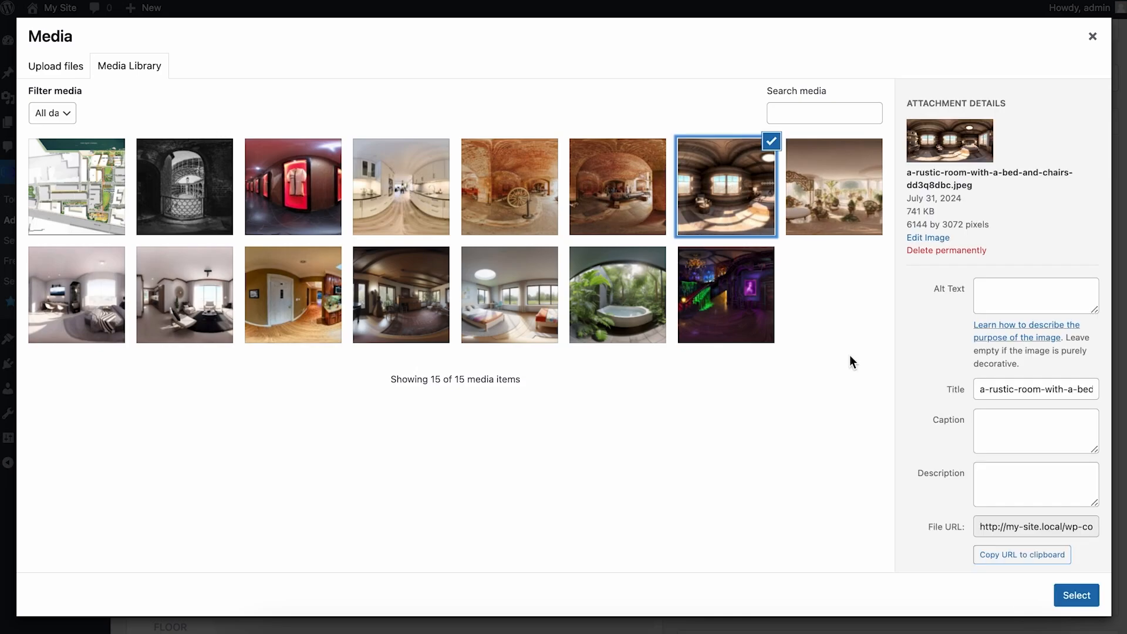
pyautogui.click(1079, 604)
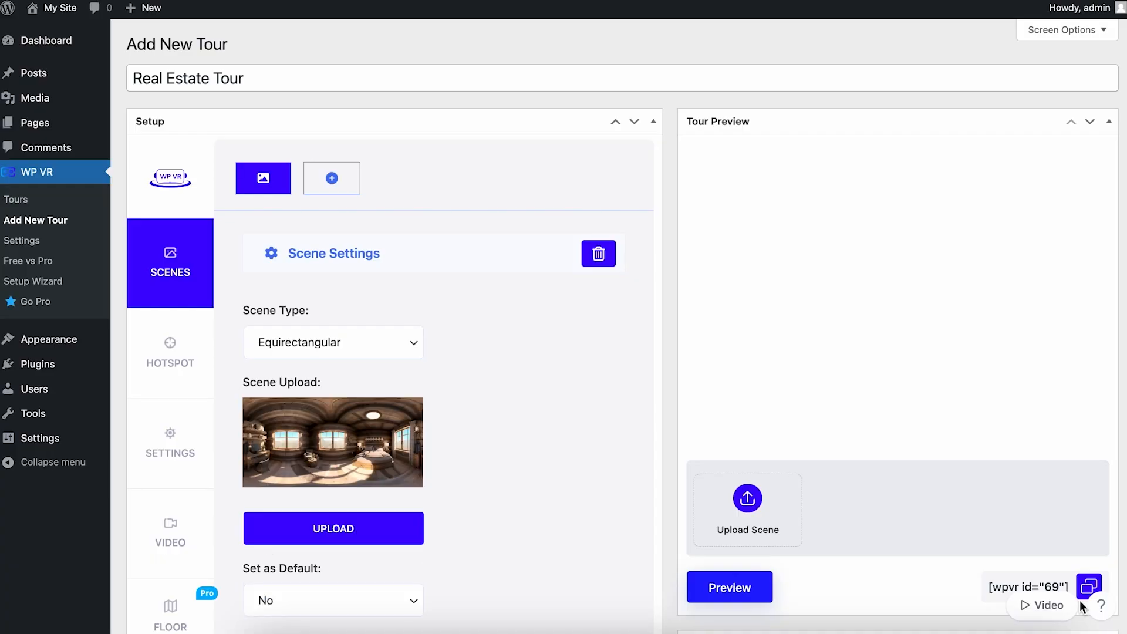
# - Preview the tour, look around Scene1's panorama up to the bed area, and review the scene settings
pyautogui.scroll(-2, 889, 502)
pyautogui.scroll(4, 920, 192)
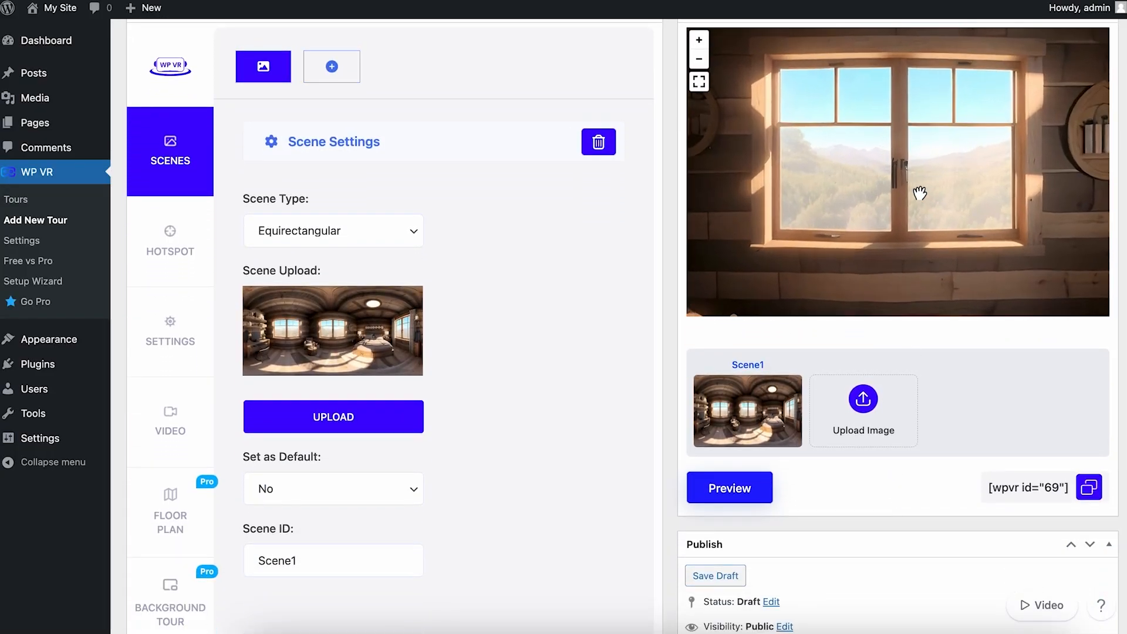
pyautogui.scroll(-7, 920, 192)
pyautogui.moveTo(833, 211); pyautogui.dragTo(968, 212)
pyautogui.moveTo(795, 210); pyautogui.dragTo(947, 207)
pyautogui.moveTo(833, 210); pyautogui.dragTo(950, 214)
pyautogui.moveTo(797, 217); pyautogui.dragTo(921, 206)
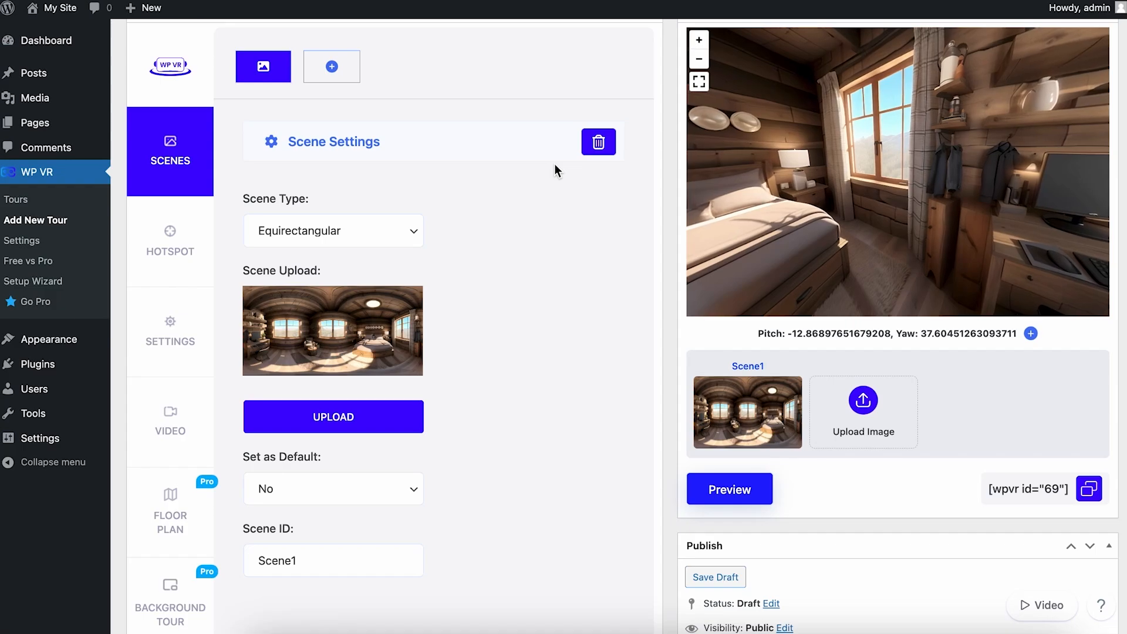
pyautogui.scroll(-3, 878, 396)
pyautogui.scroll(5, 878, 397)
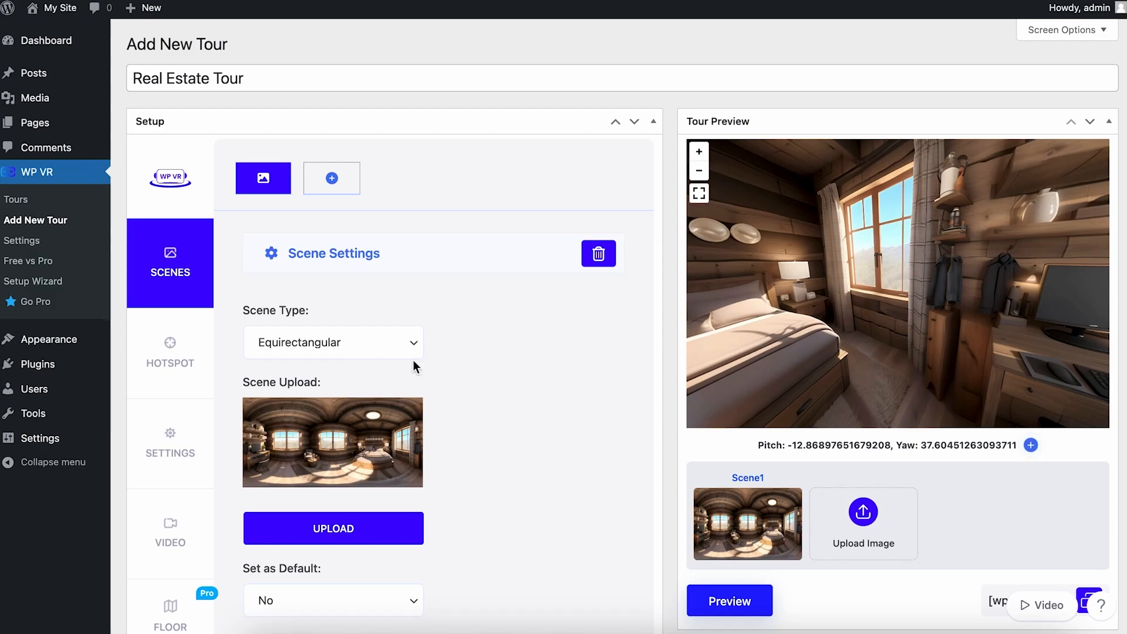
pyautogui.scroll(-4, 413, 361)
pyautogui.scroll(3, 338, 360)
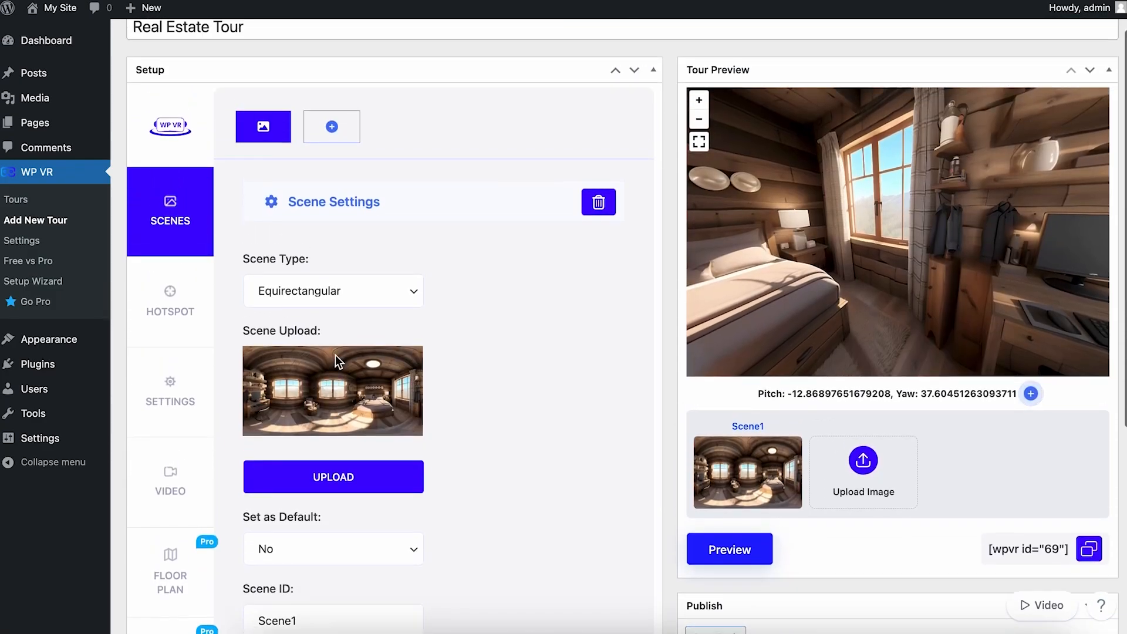
# - Show Scene1's hotspot settings and pick a point on the bed in the tour preview for its coordinates
pyautogui.click(191, 311)
pyautogui.moveTo(845, 207); pyautogui.dragTo(1121, 203)
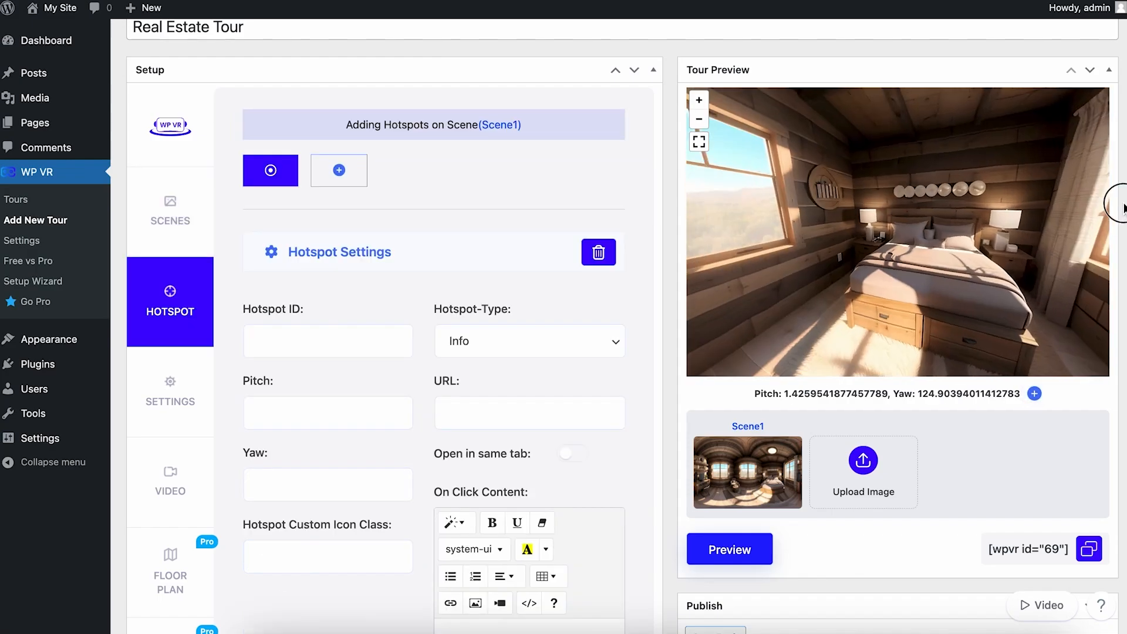
pyautogui.moveTo(935, 226); pyautogui.dragTo(939, 260)
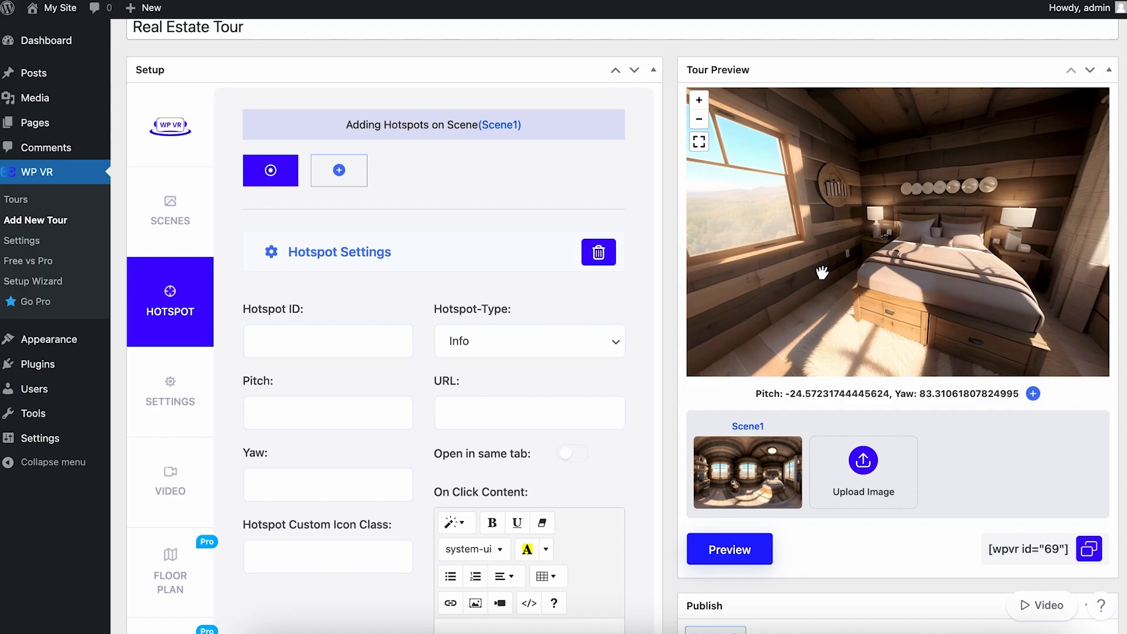
# - Set the hotspot ID to "Bed" and fill in its pitch and yaw from the picked point
pyautogui.scroll(-1, 596, 252)
pyautogui.click(284, 320)
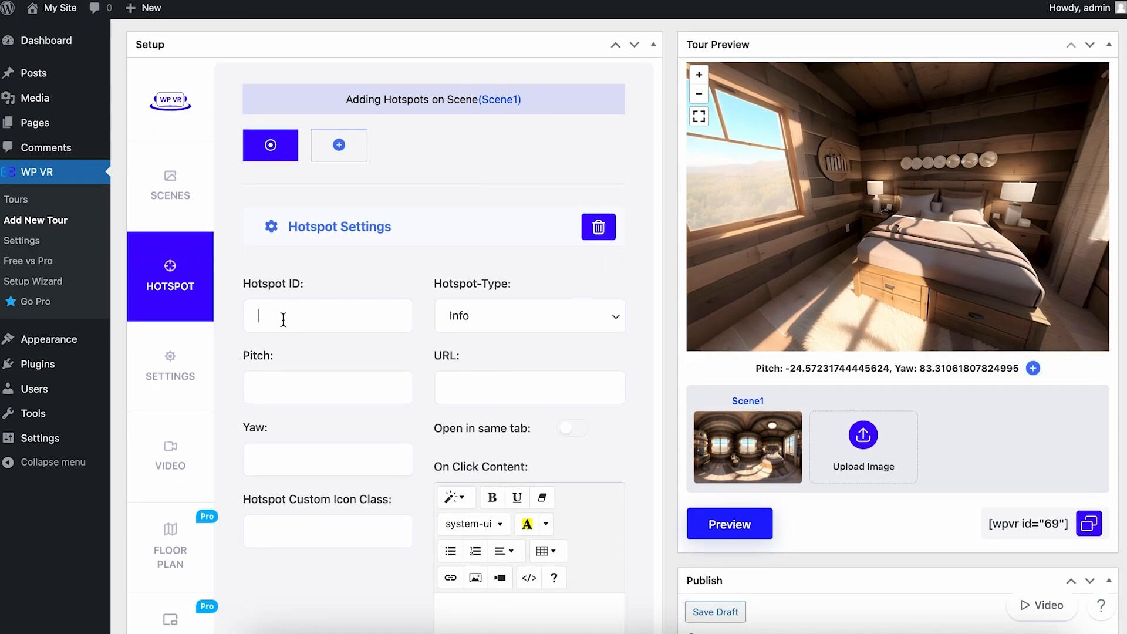
pyautogui.write('Bed')
pyautogui.click(1033, 368)
# - Check the Bed hotspot's placement in the tour preview and review its hotspot type options
pyautogui.scroll(-1, 1018, 371)
pyautogui.click(888, 157)
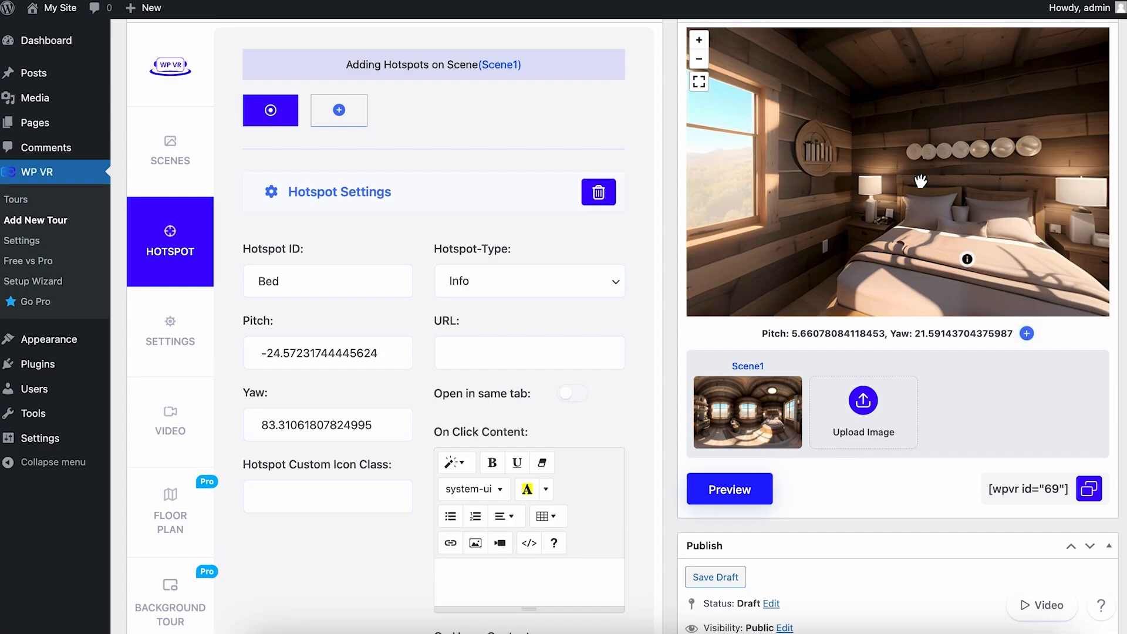
pyautogui.moveTo(920, 181); pyautogui.dragTo(851, 105)
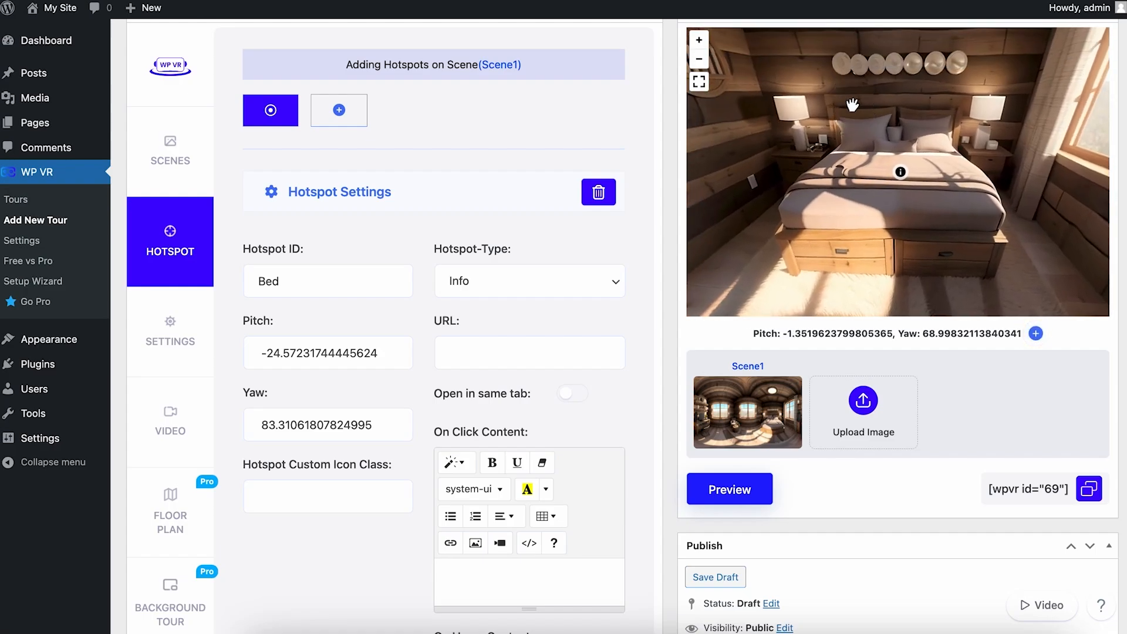
pyautogui.click(565, 293)
pyautogui.click(588, 244)
pyautogui.scroll(-3, 551, 372)
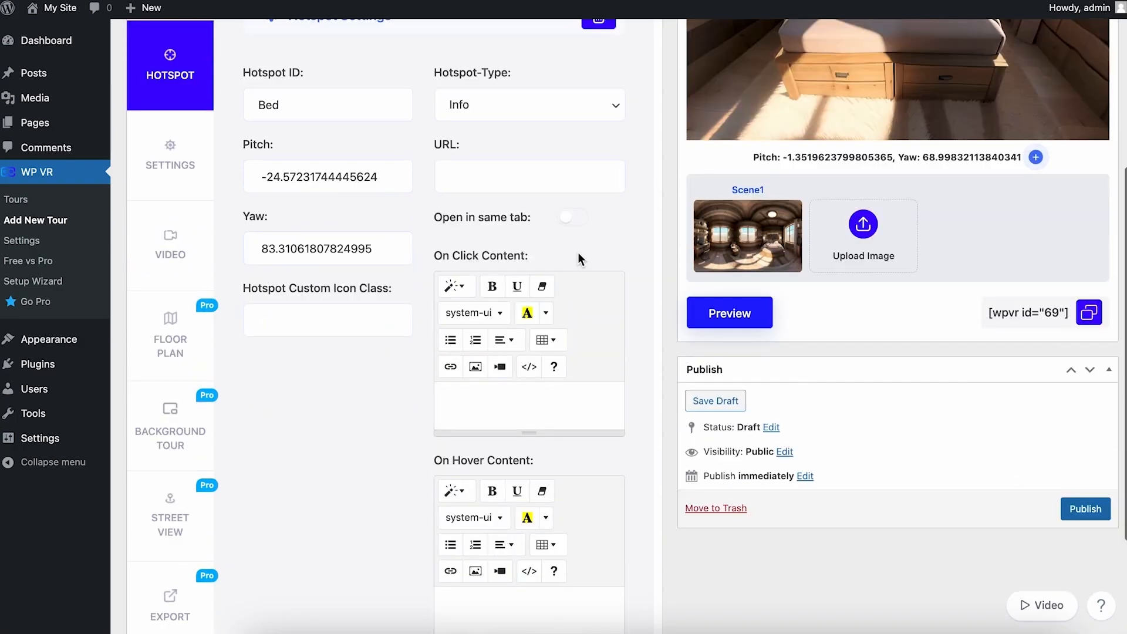
# - Try the Open in same tab option for the Bed hotspot and turn it back off
pyautogui.click(572, 218)
pyautogui.scroll(2, 573, 218)
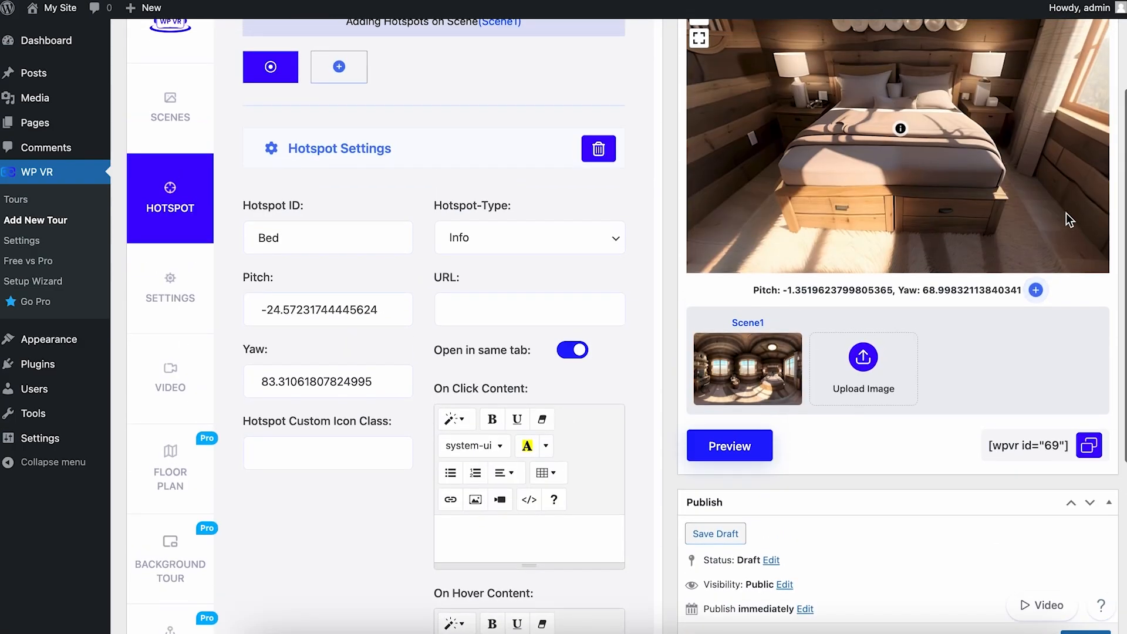
pyautogui.click(578, 354)
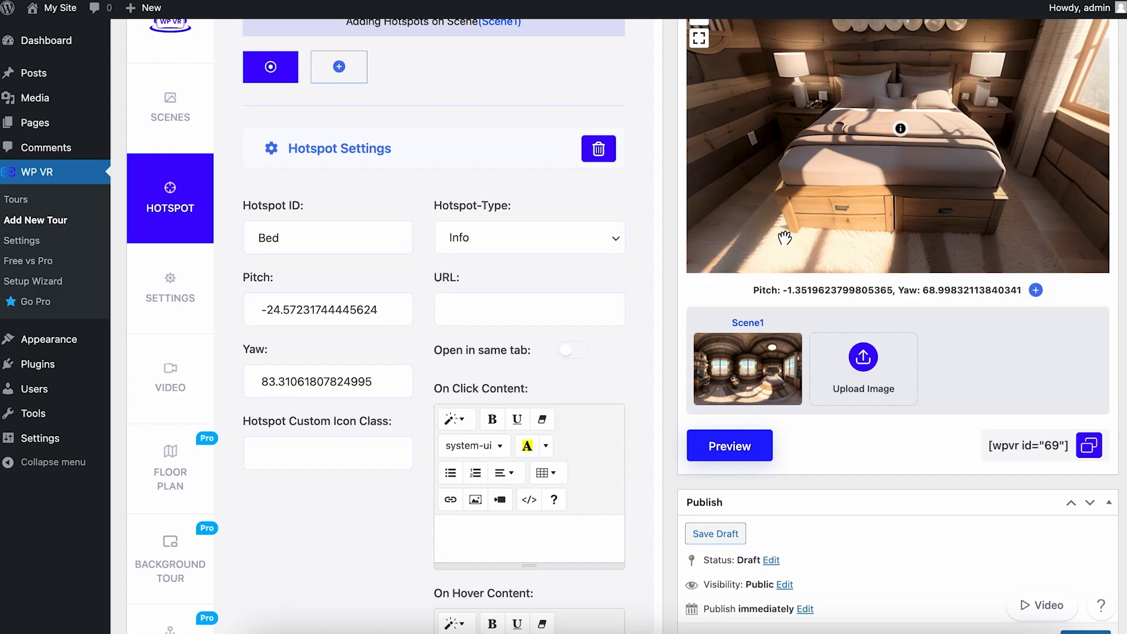
# - Enter "This Is a bed" as the Bed hotspot's on-click content
pyautogui.scroll(-3, 630, 401)
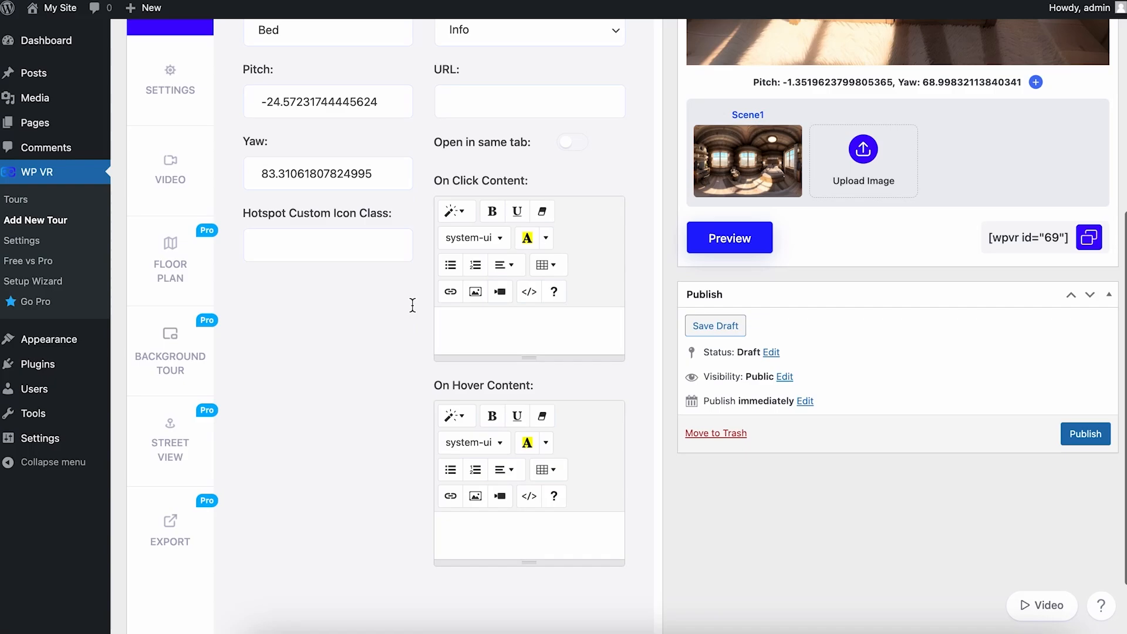
pyautogui.click(440, 331)
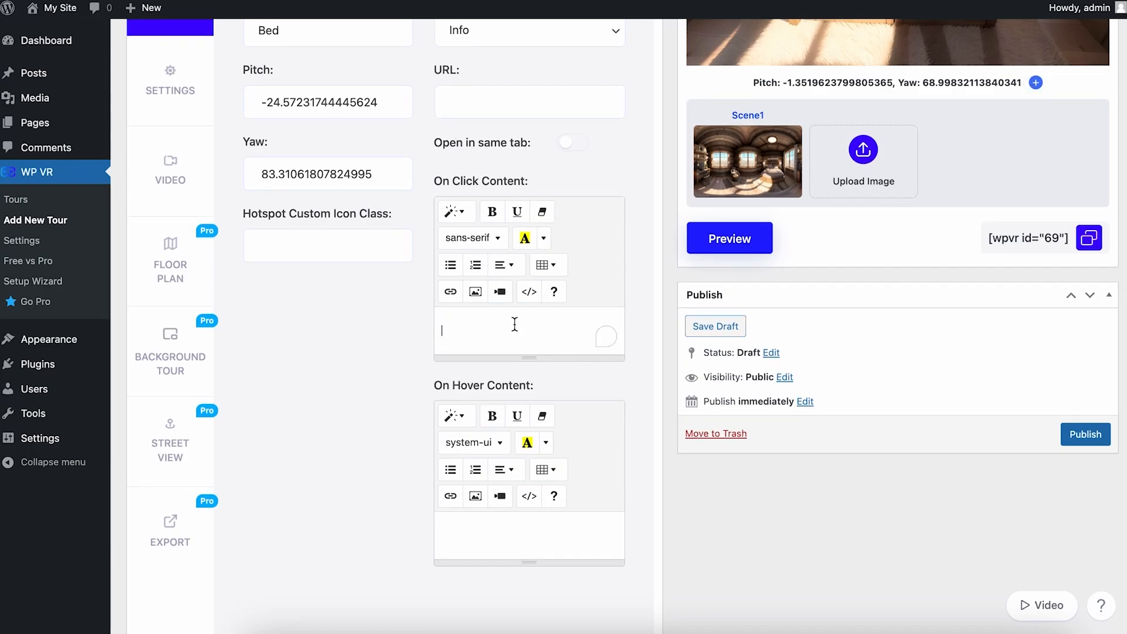
pyautogui.write('This')
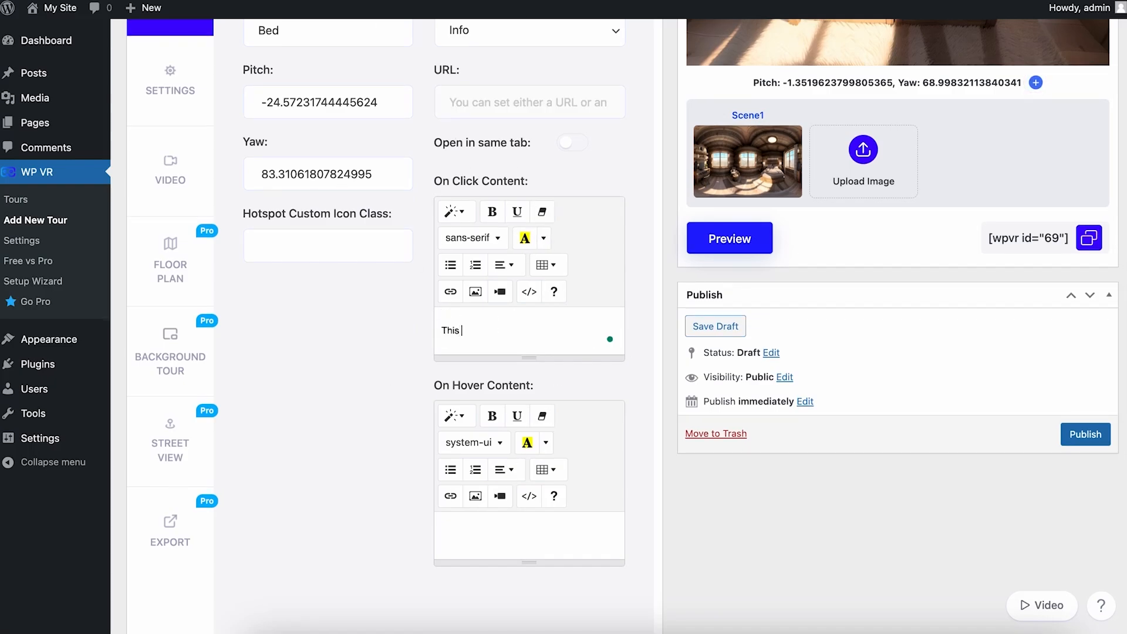
pyautogui.write(' Is a bed')
# - Refresh the tour preview, turn to the bed, open the hotspot's on-click content and close it again
pyautogui.scroll(5, 934, 365)
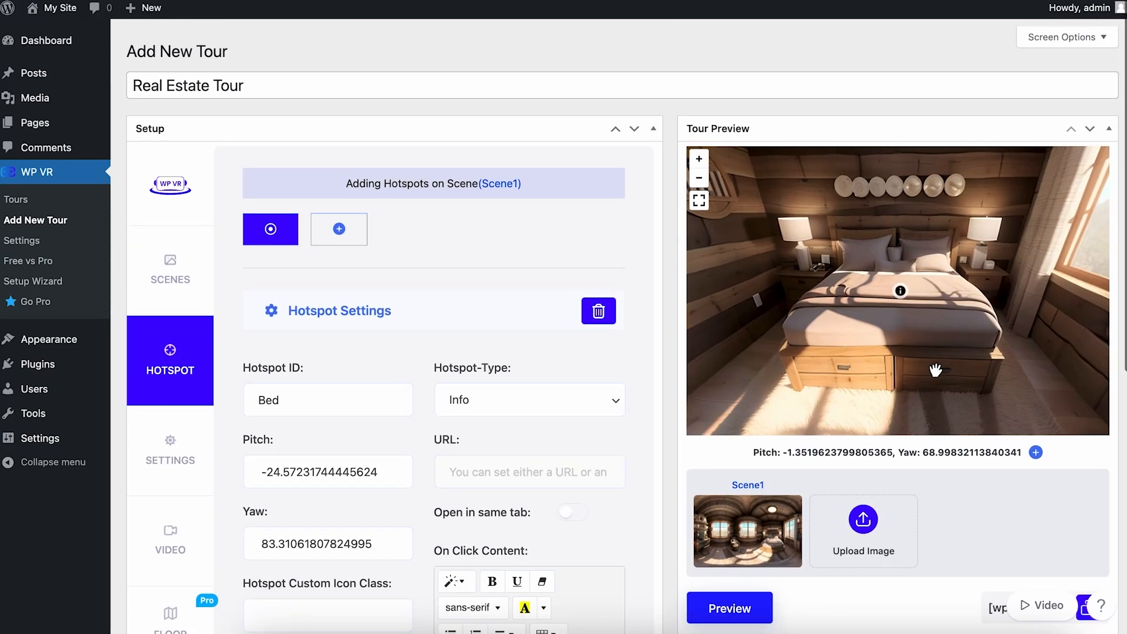
pyautogui.click(748, 608)
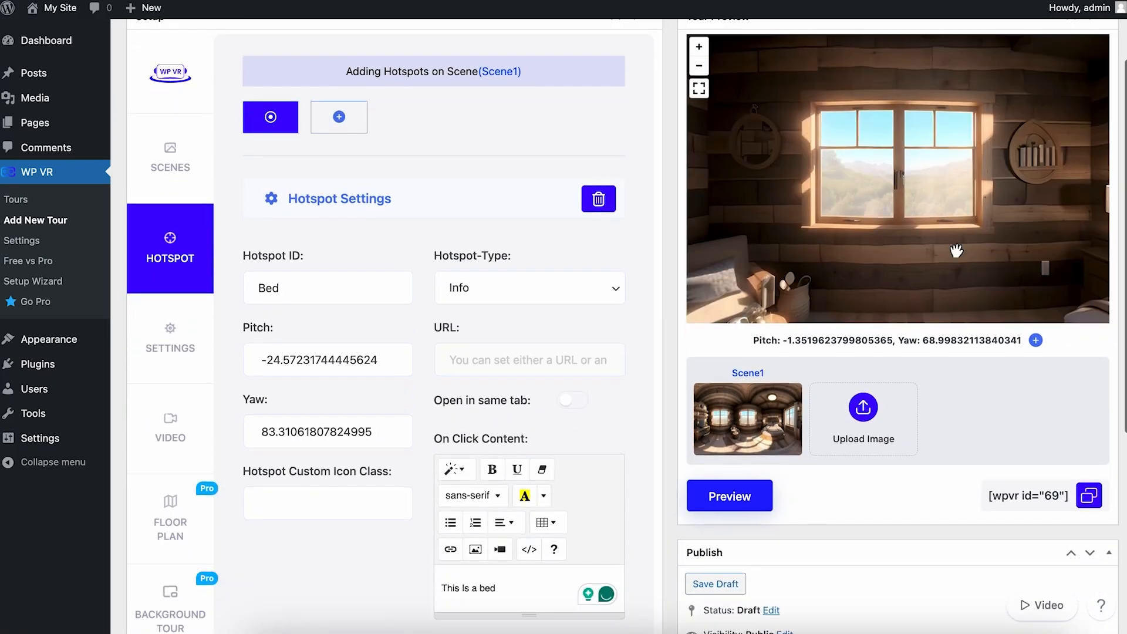
pyautogui.moveTo(920, 181); pyautogui.dragTo(757, 182)
pyautogui.click(974, 262)
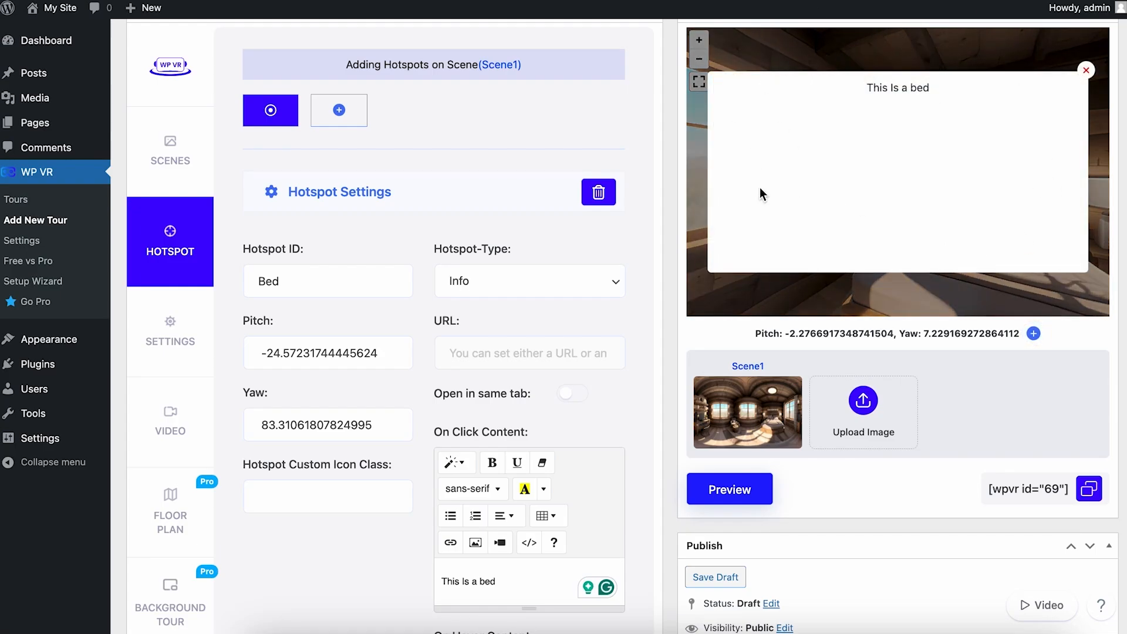
pyautogui.click(1087, 72)
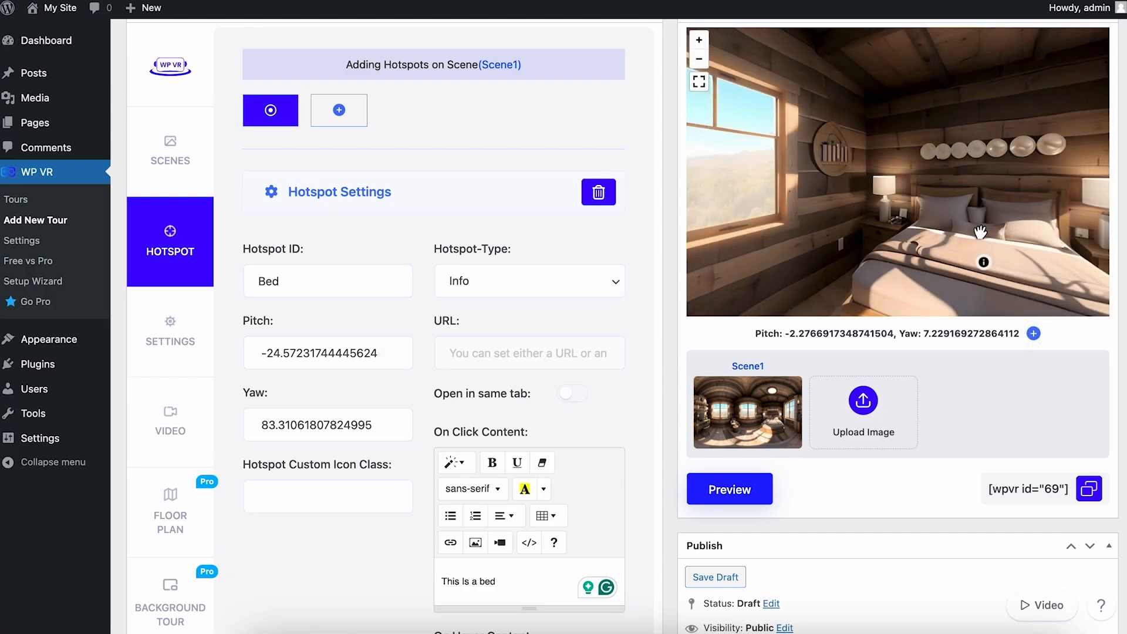
# - Review the formatting options for the Bed hotspot's on-click content, including the table size grid, and the on-hover content editor
pyautogui.scroll(-5, 573, 368)
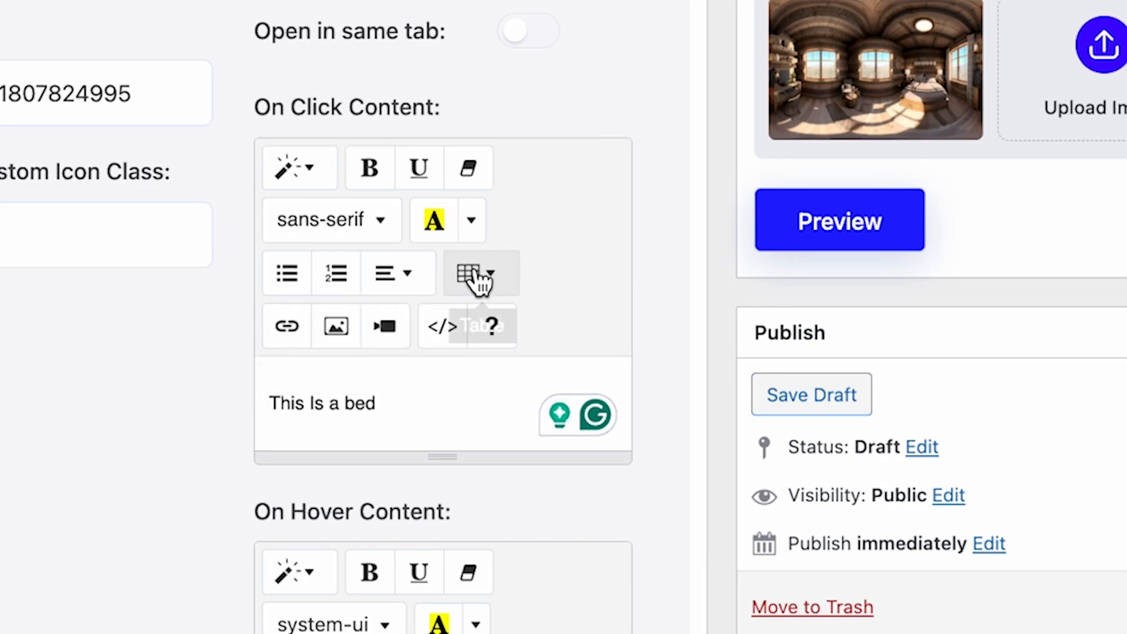
pyautogui.click(496, 276)
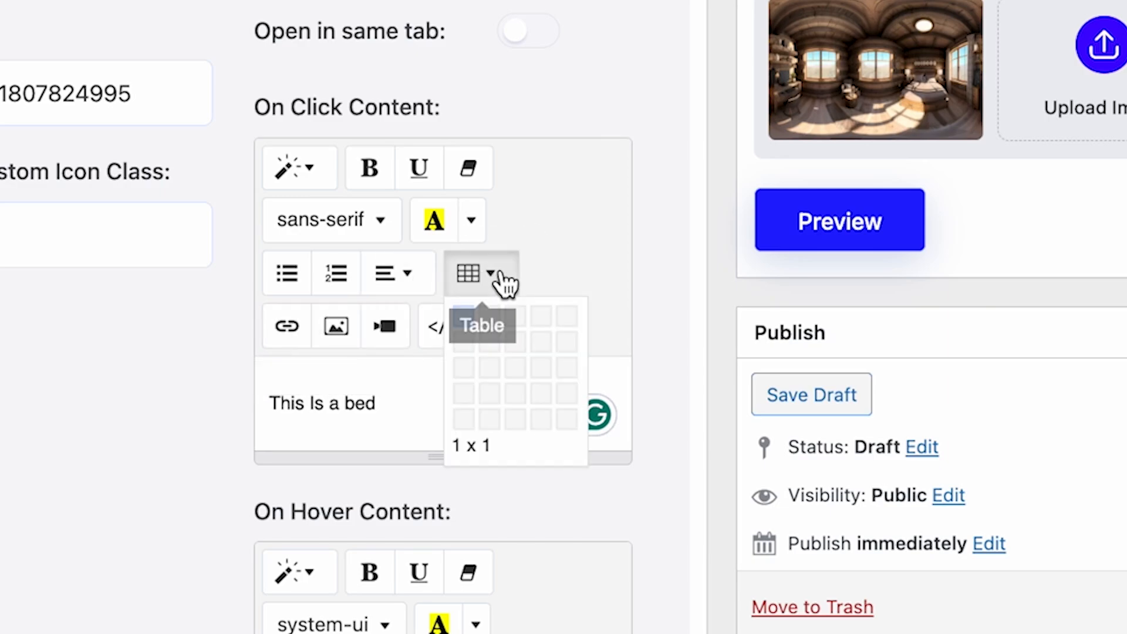
pyautogui.click(565, 250)
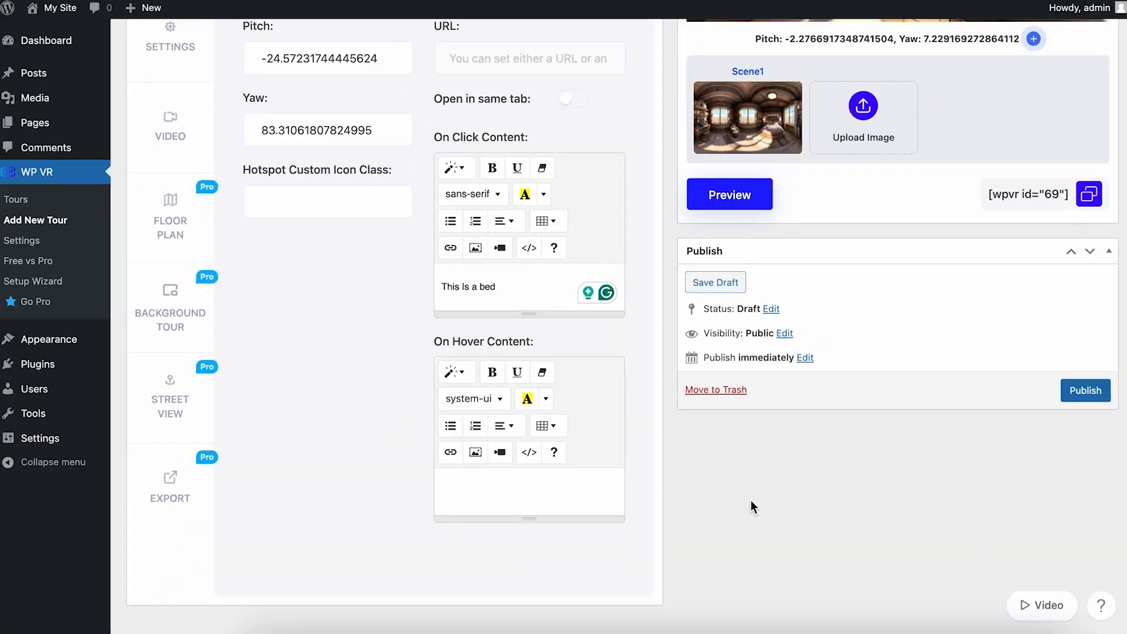
pyautogui.scroll(5, 751, 500)
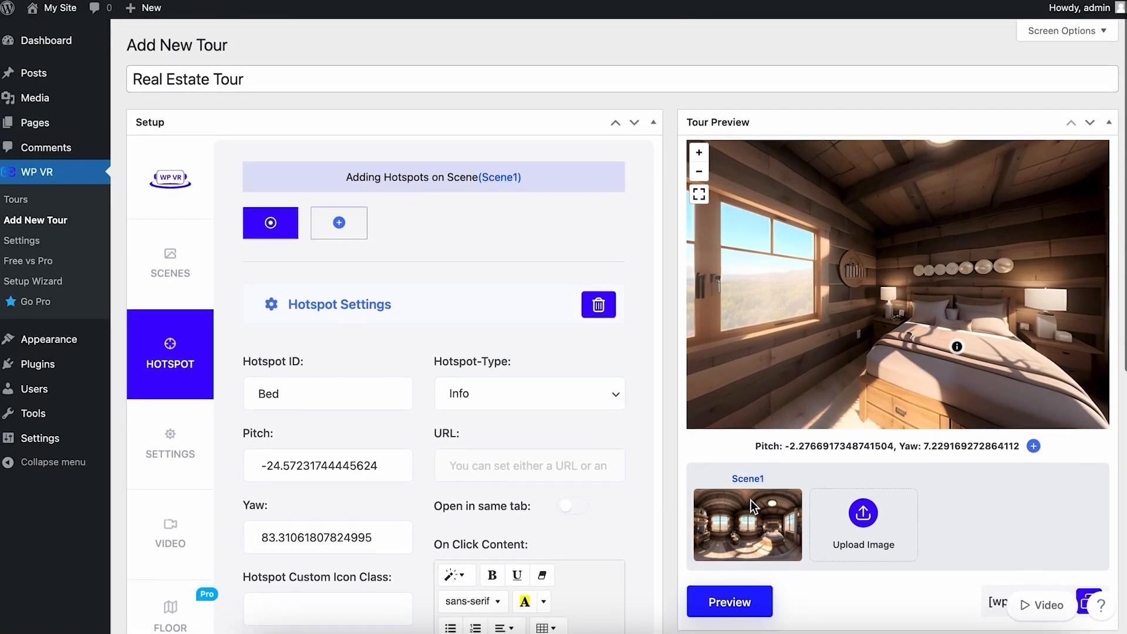
pyautogui.scroll(-5, 751, 500)
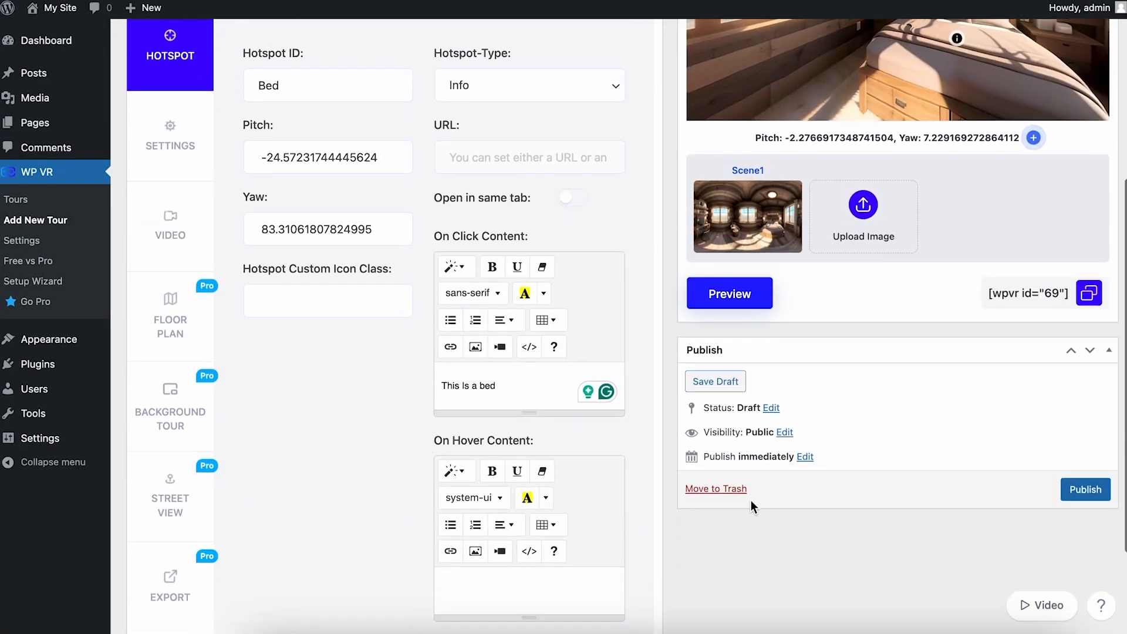
pyautogui.scroll(5, 751, 500)
pyautogui.scroll(-1, 751, 500)
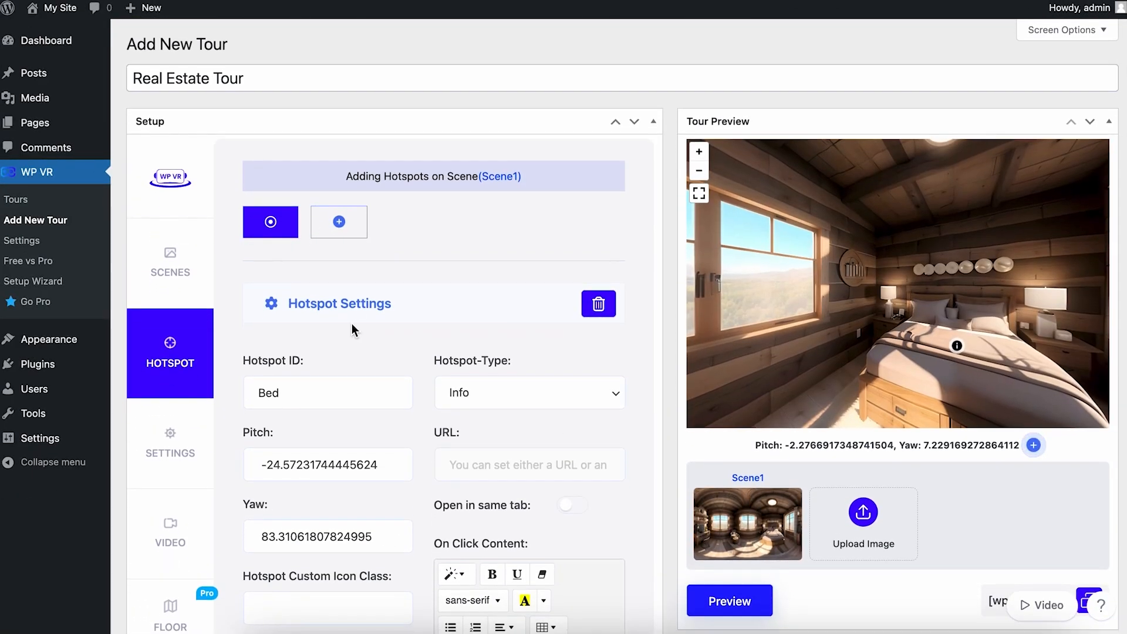
pyautogui.scroll(-2, 351, 324)
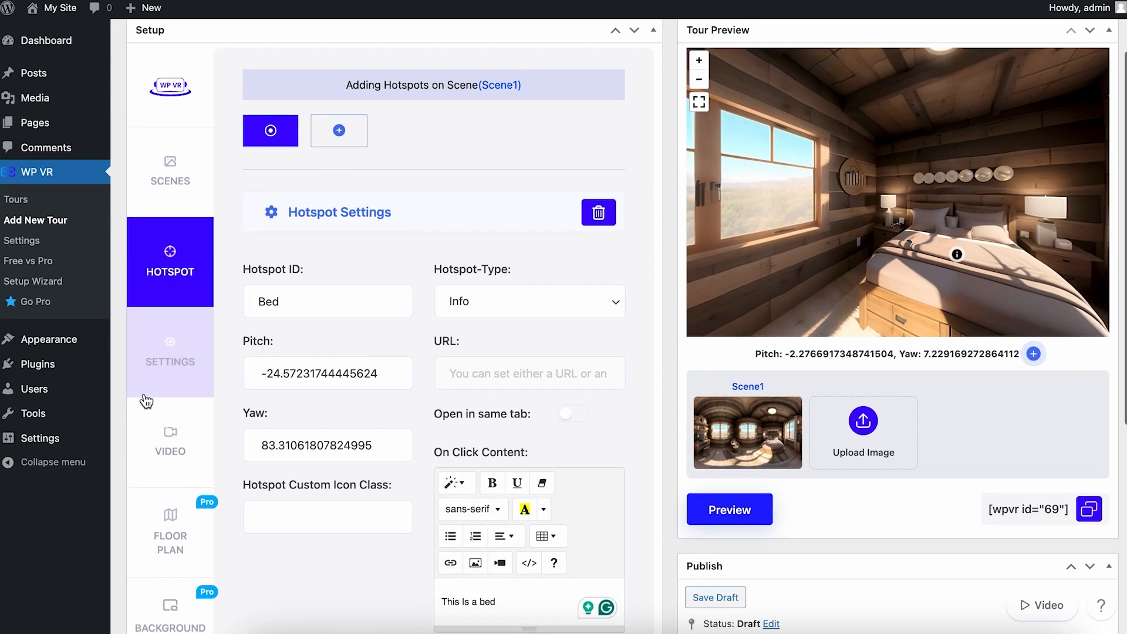
# - In the tour's basic settings, set the a-rustic-room-with-a-bed-and-chairs panorama from the media library as the tour preview image
pyautogui.click(181, 370)
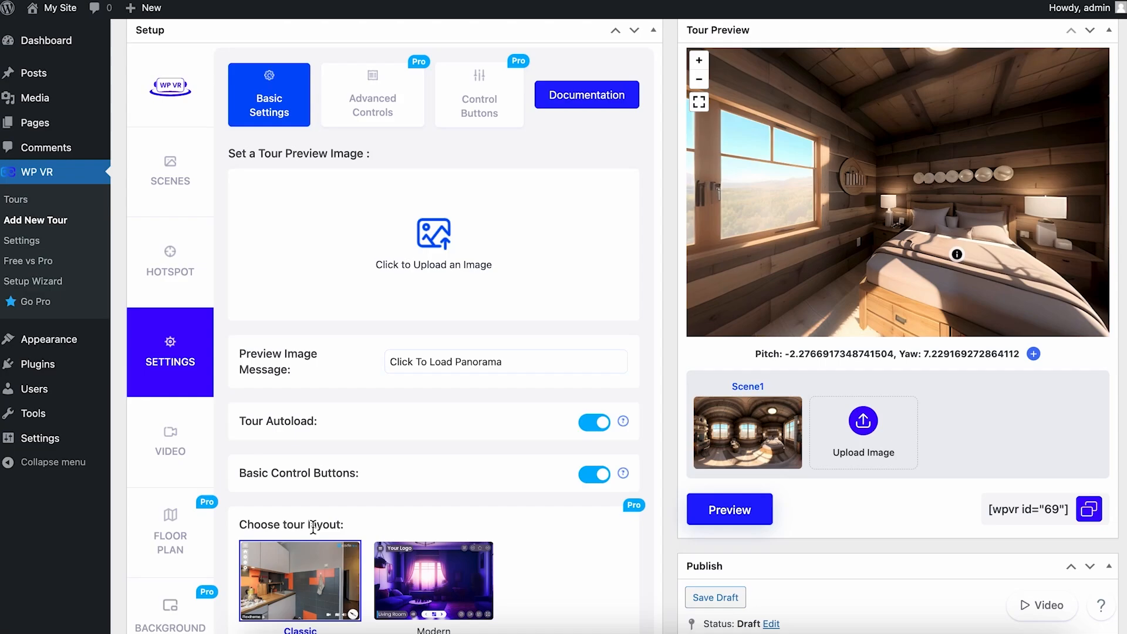
pyautogui.scroll(-5, 405, 352)
pyautogui.scroll(7, 434, 328)
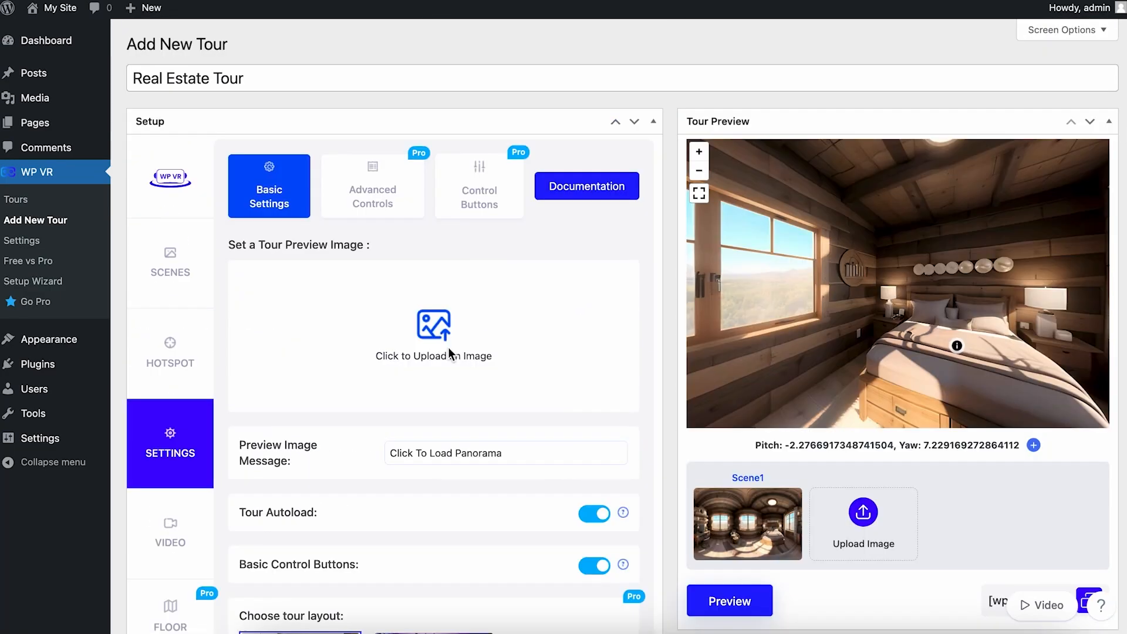
pyautogui.click(469, 305)
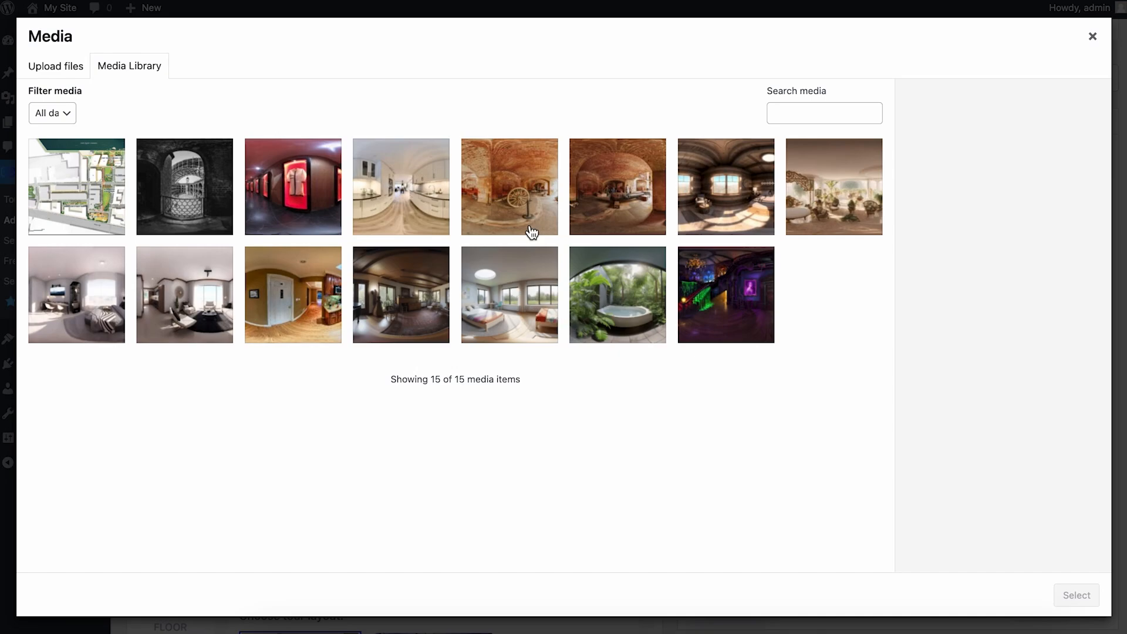
pyautogui.click(754, 199)
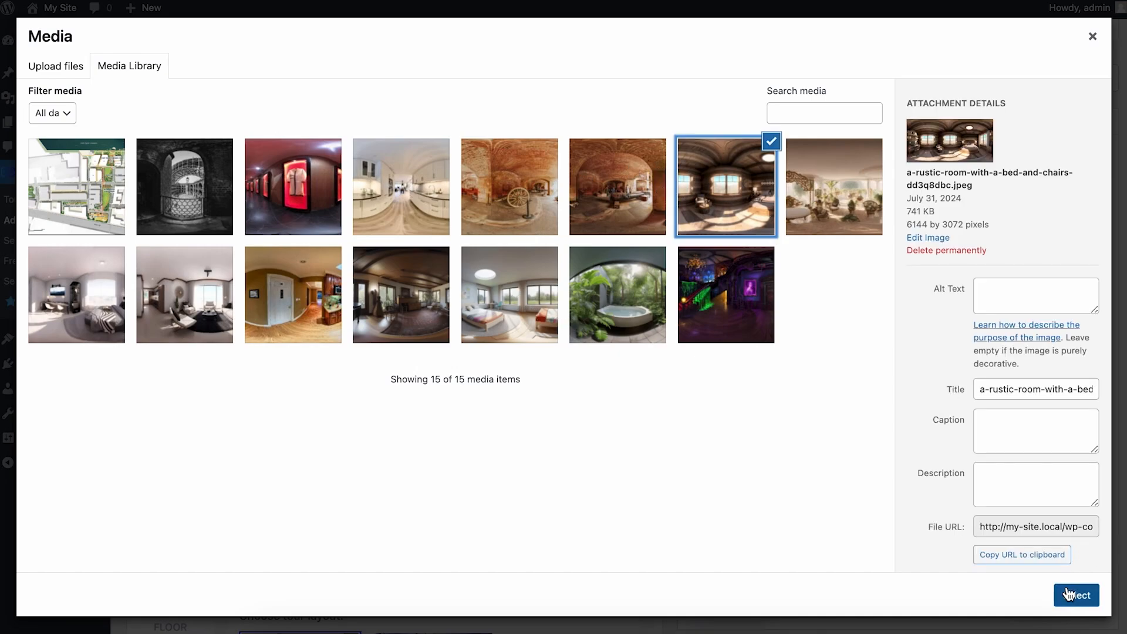
pyautogui.click(1076, 594)
# - Turn on Auto Rotation for the tour and publish the tour
pyautogui.scroll(-6, 327, 452)
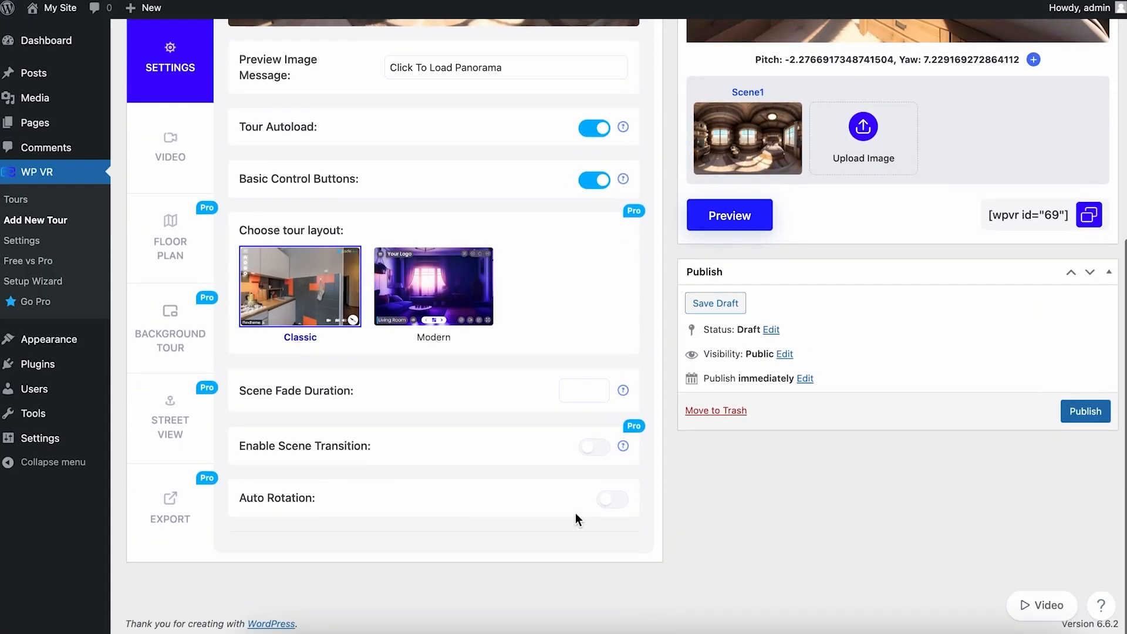
pyautogui.click(612, 502)
pyautogui.scroll(4, 968, 487)
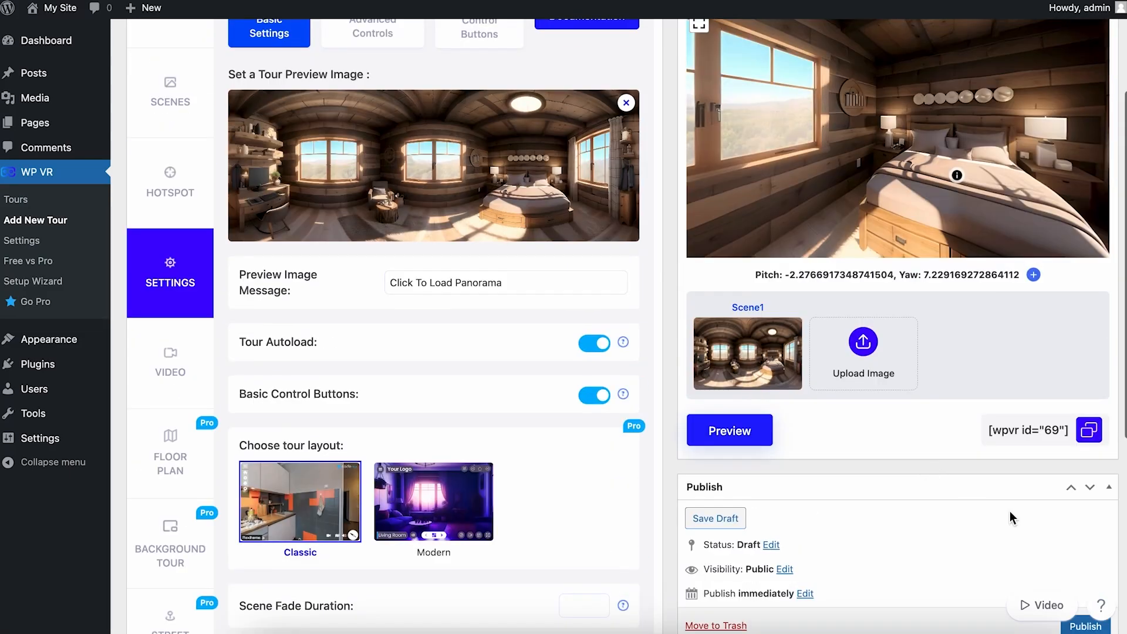
pyautogui.scroll(-3, 1021, 510)
pyautogui.click(1090, 438)
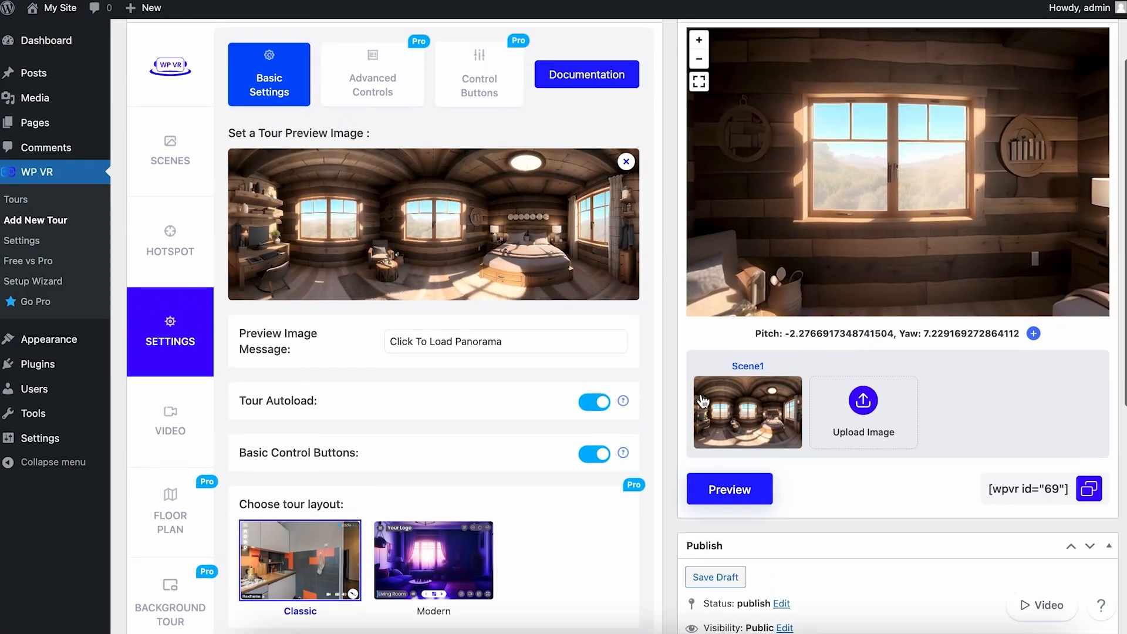
pyautogui.scroll(2, 535, 305)
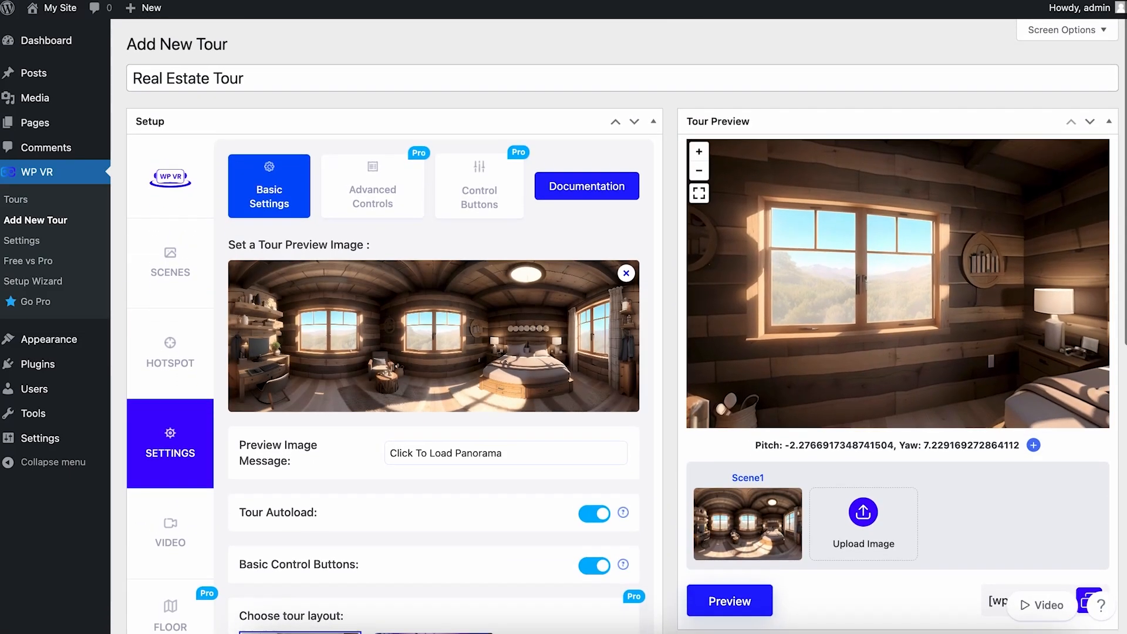
# - Create a new post titled "Real Estate Tour"
pyautogui.moveTo(56, 47)
pyautogui.moveTo(73, 71)
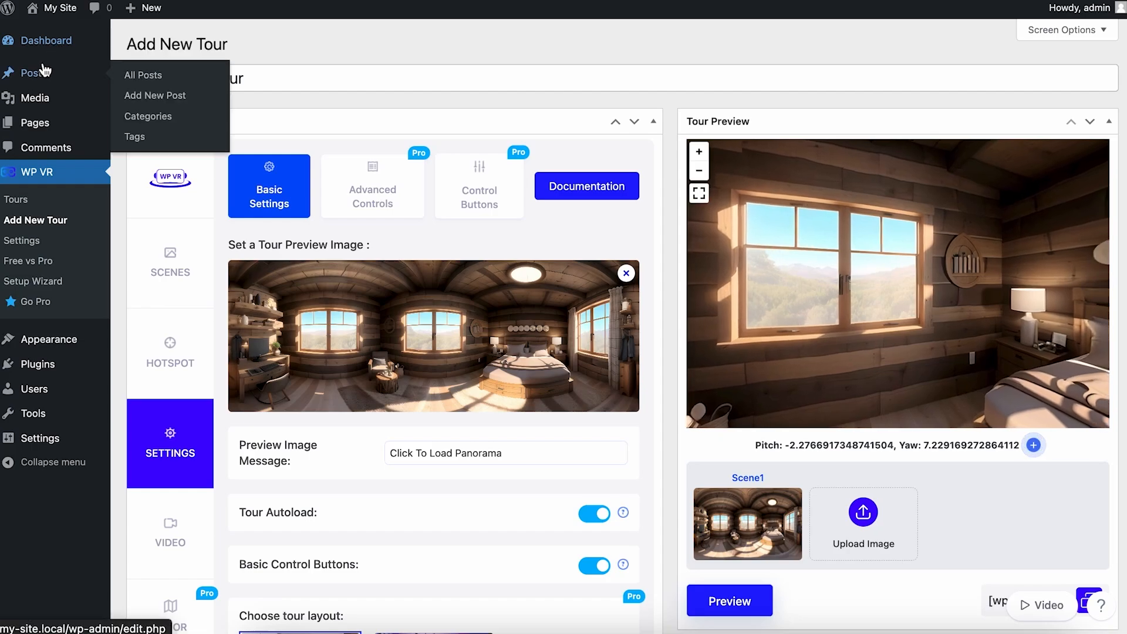
pyautogui.click(148, 85)
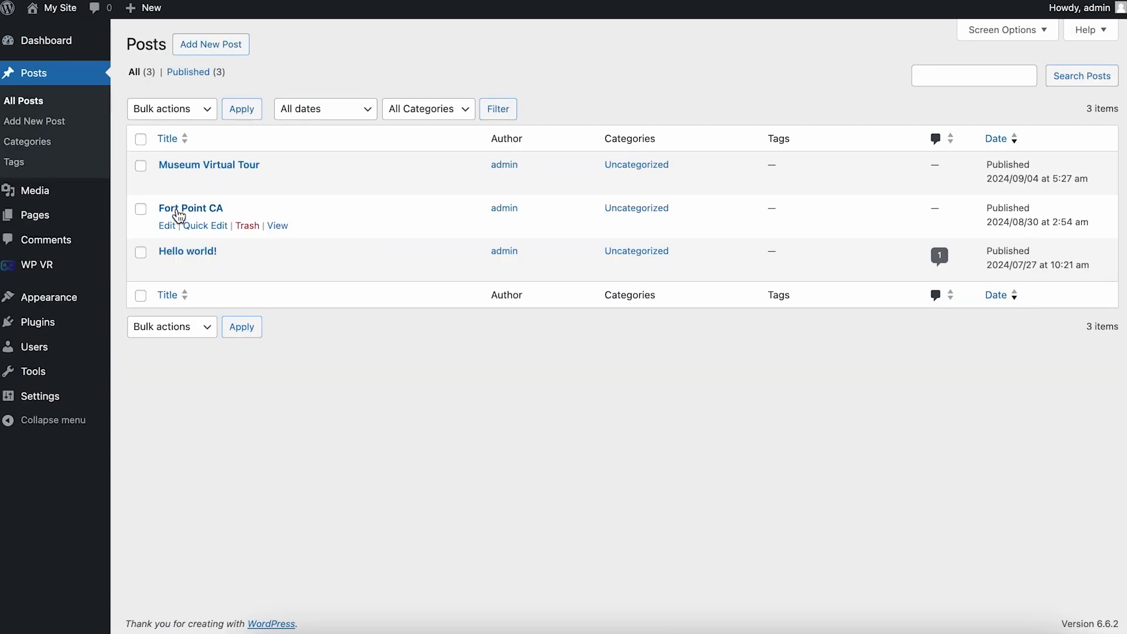
pyautogui.moveTo(182, 191)
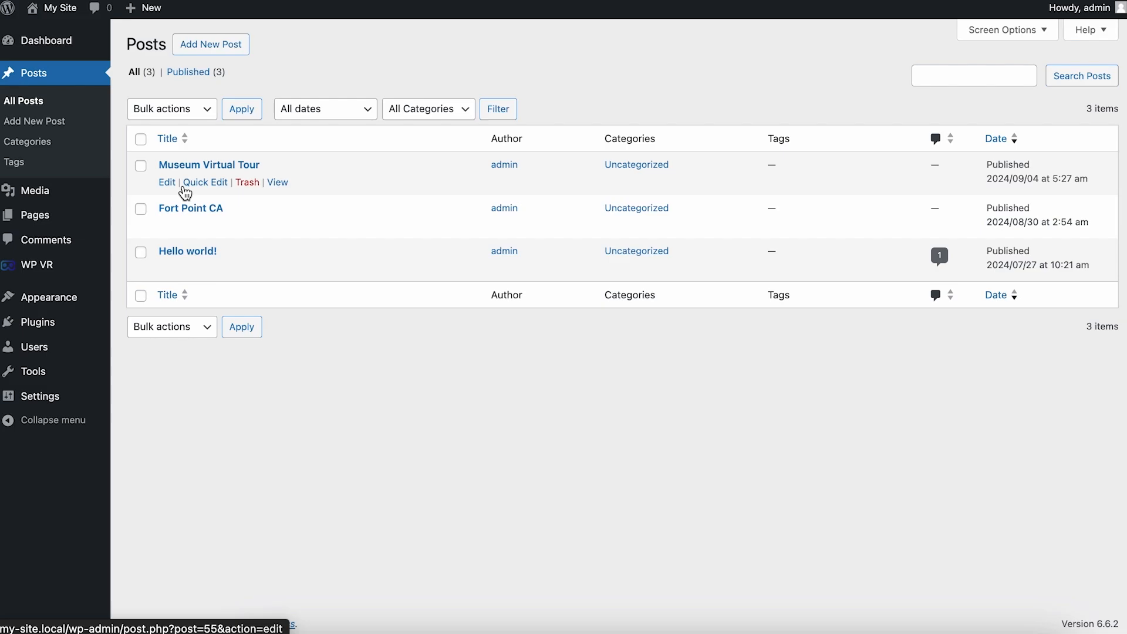
pyautogui.click(188, 48)
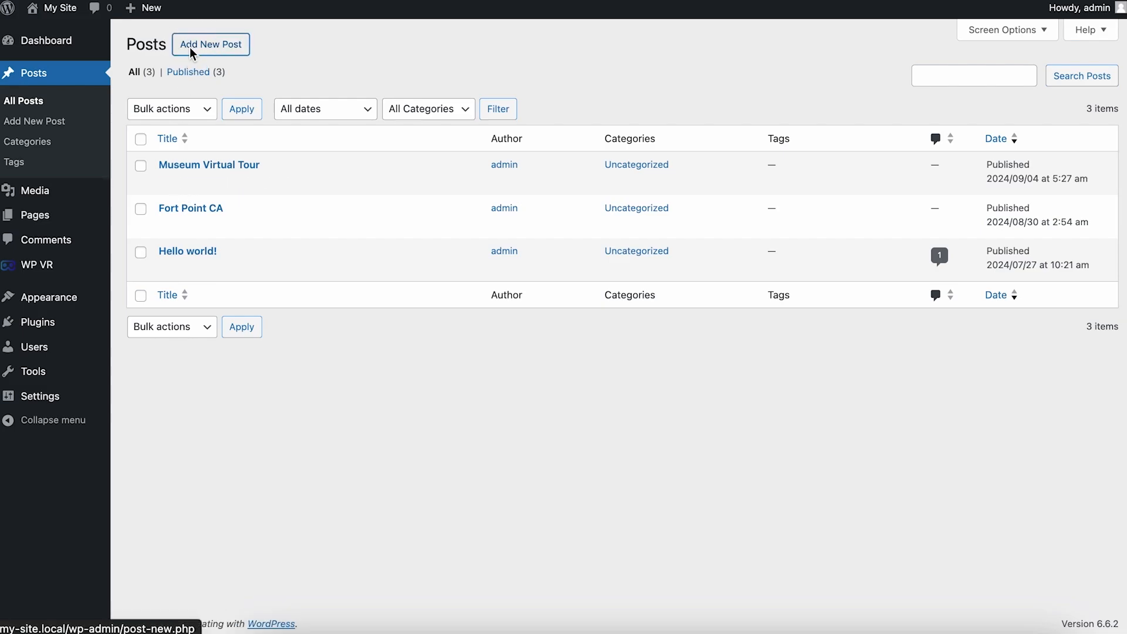
pyautogui.write('Real Estat')
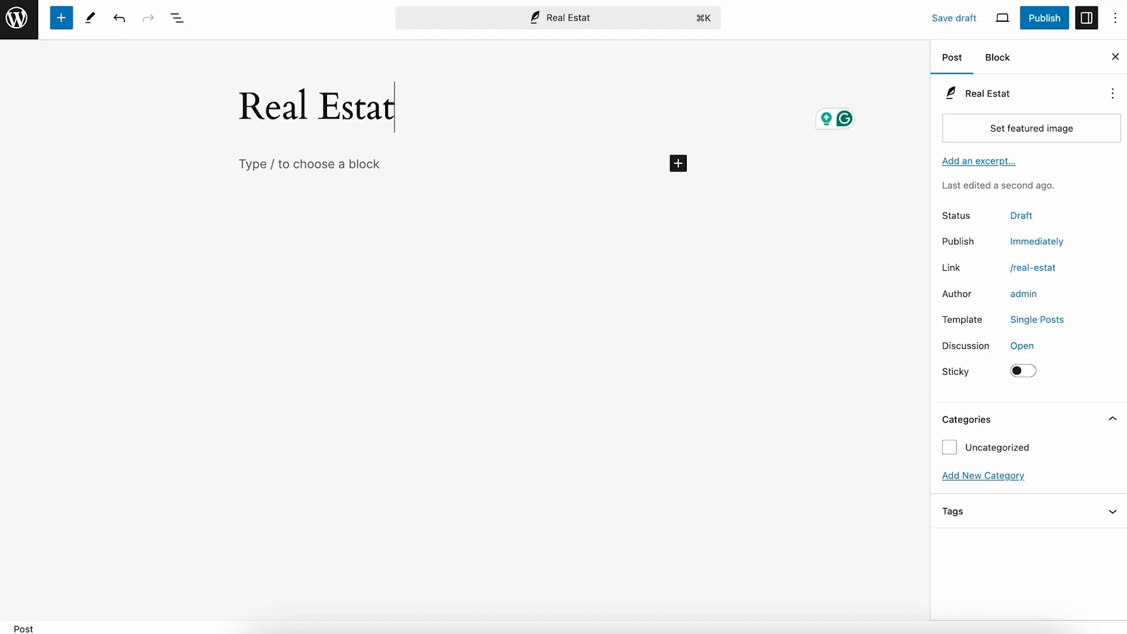
pyautogui.write('e Tour')
# - Add a WPVR block under the post title and set its ID to "69 : Real Estate Tour"
pyautogui.click(574, 171)
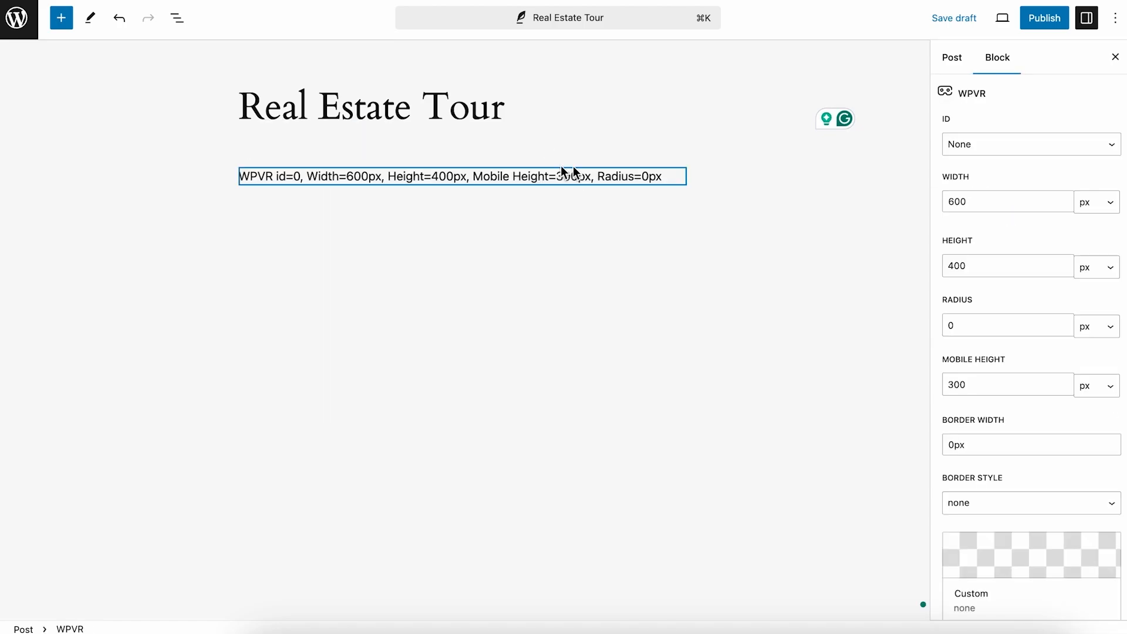
pyautogui.click(1056, 144)
pyautogui.click(1054, 164)
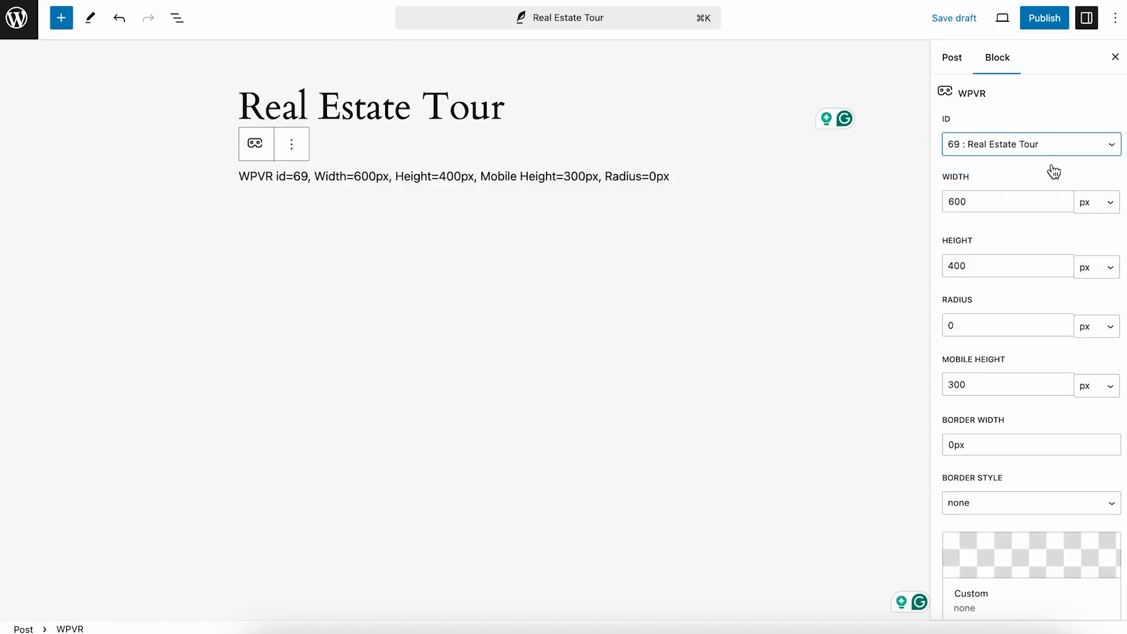
# - Set the WPVR block's width to 1200 px and its height to 600 px
pyautogui.click(966, 202)
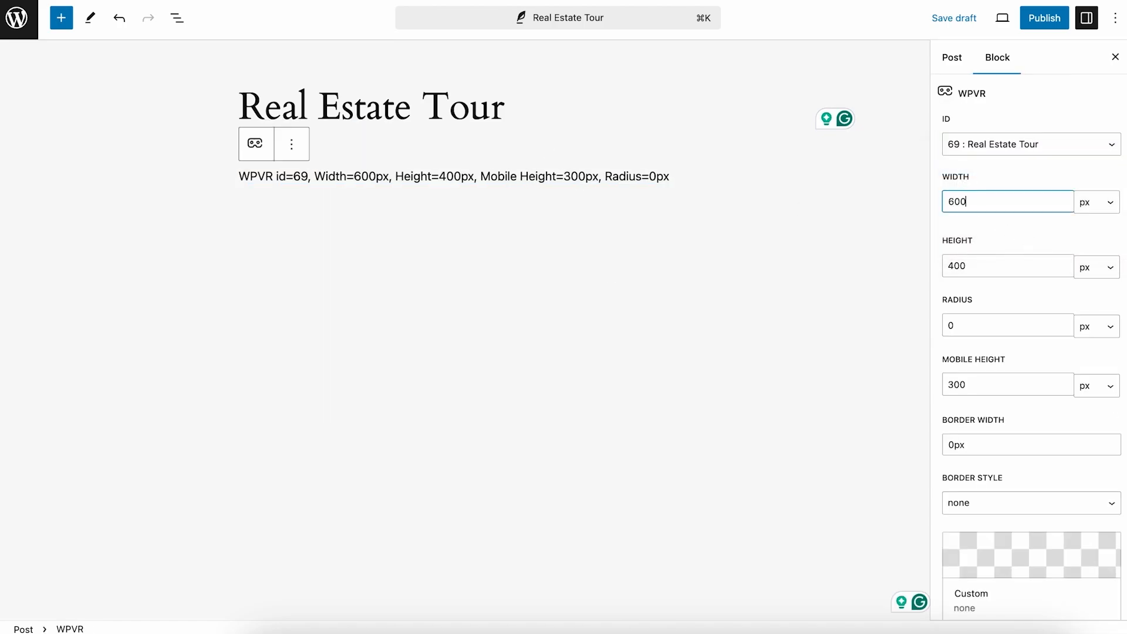
pyautogui.press('BackSpace')
pyautogui.press('BackSpace')
pyautogui.press('BackSpace')
pyautogui.write('1200')
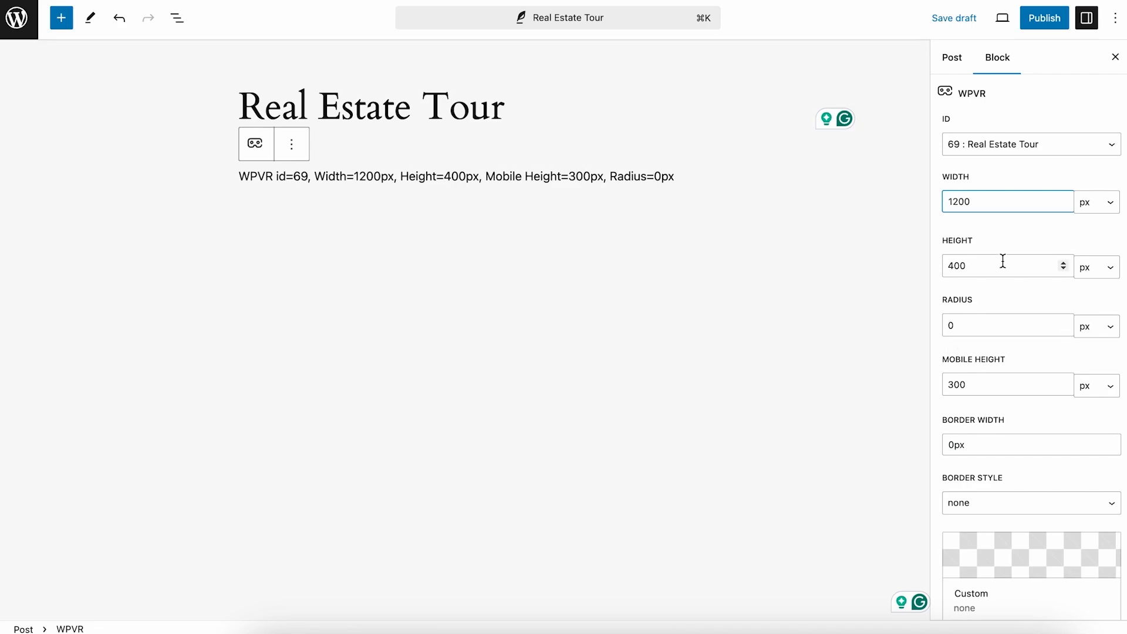
pyautogui.click(1002, 260)
pyautogui.press('BackSpace')
pyautogui.press('BackSpace')
pyautogui.press('BackSpace')
pyautogui.write('600')
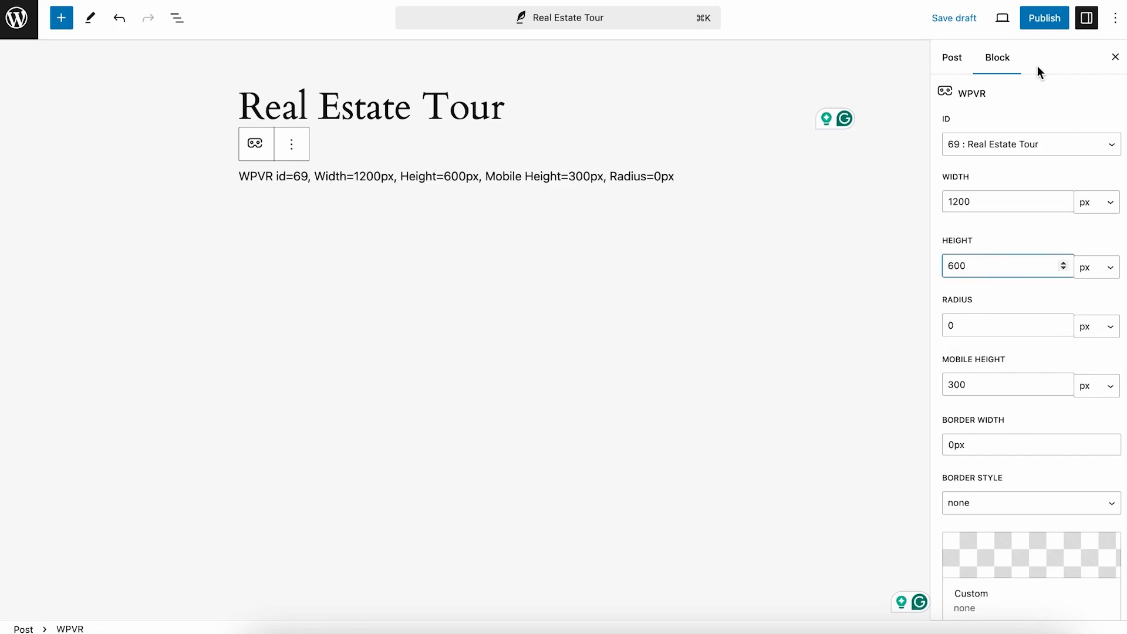
# - Publish the Real Estate Tour post and open it on the site
pyautogui.click(1044, 24)
pyautogui.click(1004, 21)
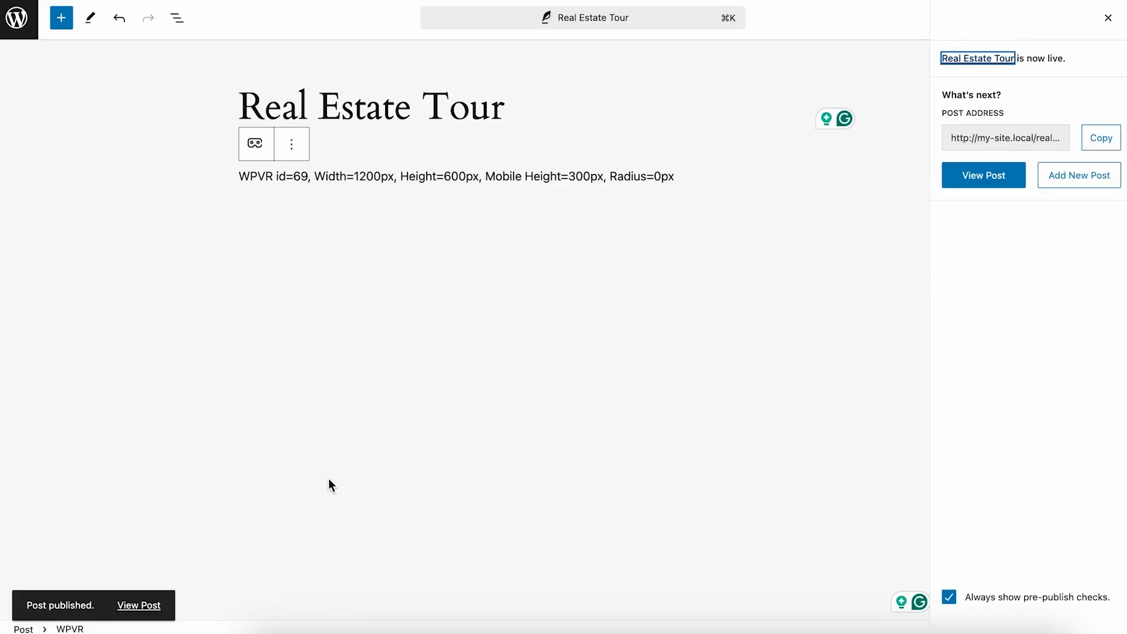
pyautogui.click(135, 605)
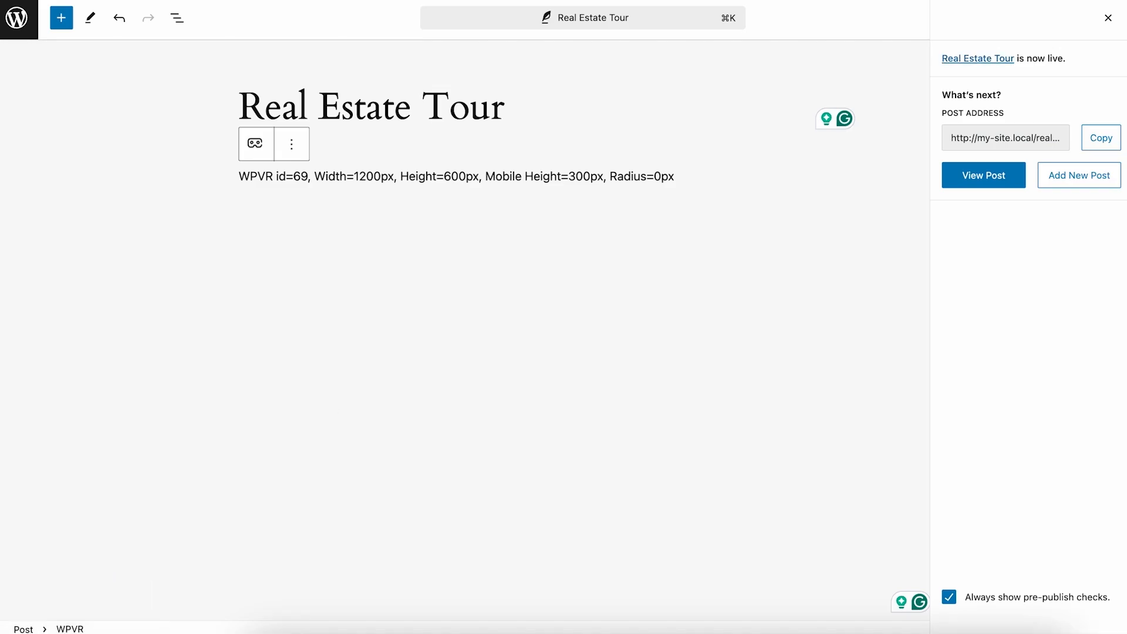
# - Turn the tour embedded in the published post to the bed, open the info hotspot's content and close it again
pyautogui.scroll(-4, 785, 194)
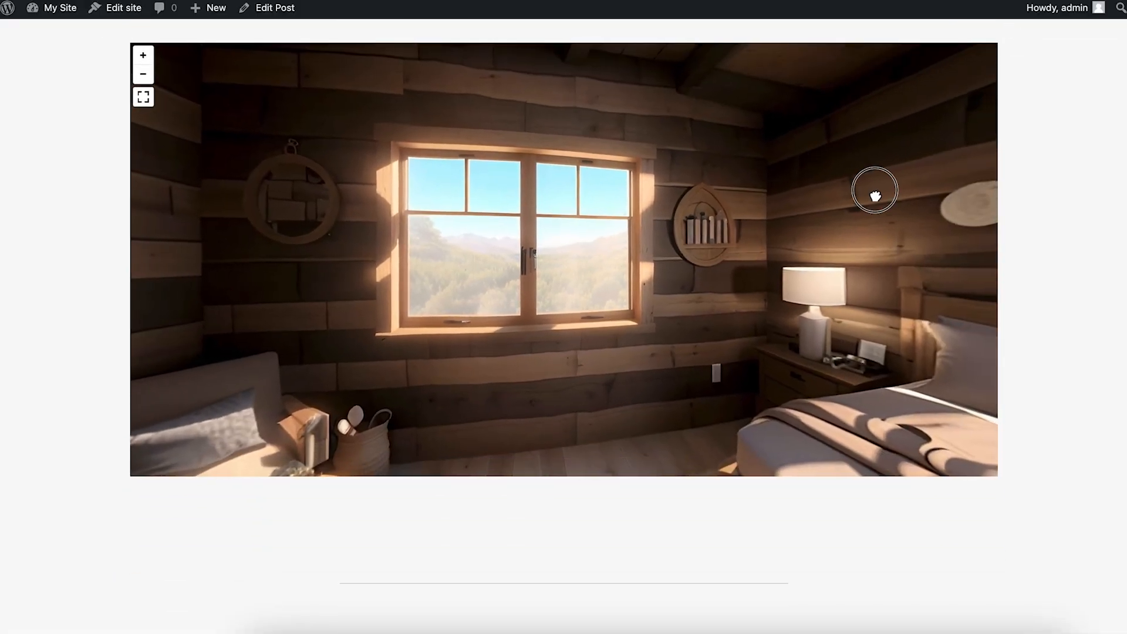
pyautogui.moveTo(874, 191); pyautogui.dragTo(462, 194)
pyautogui.moveTo(826, 262); pyautogui.dragTo(908, 201)
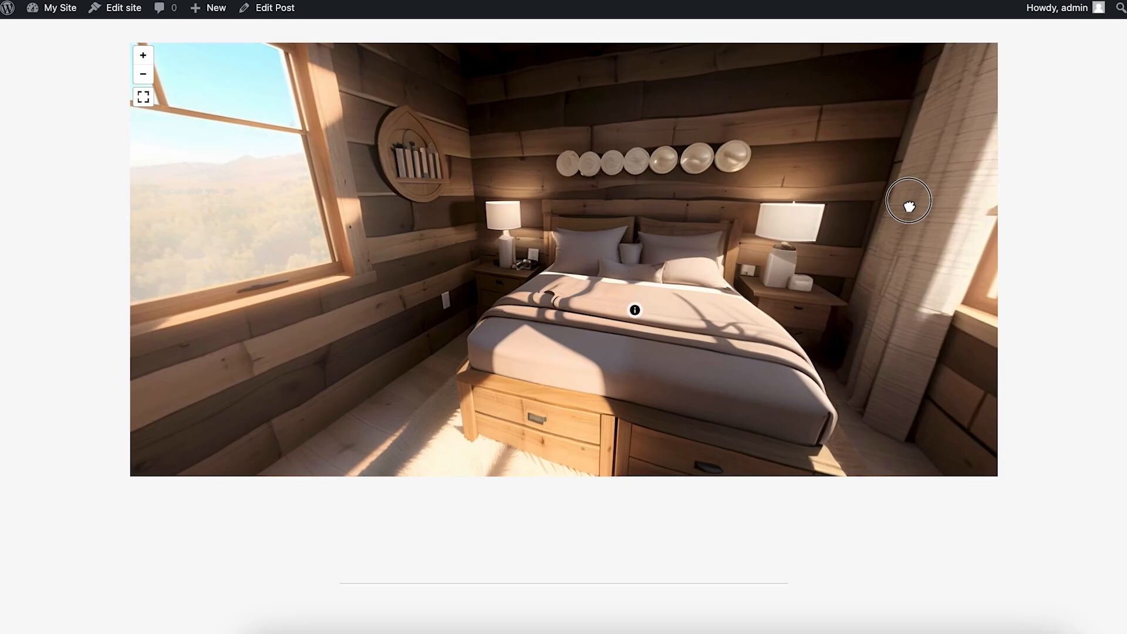
pyautogui.click(640, 313)
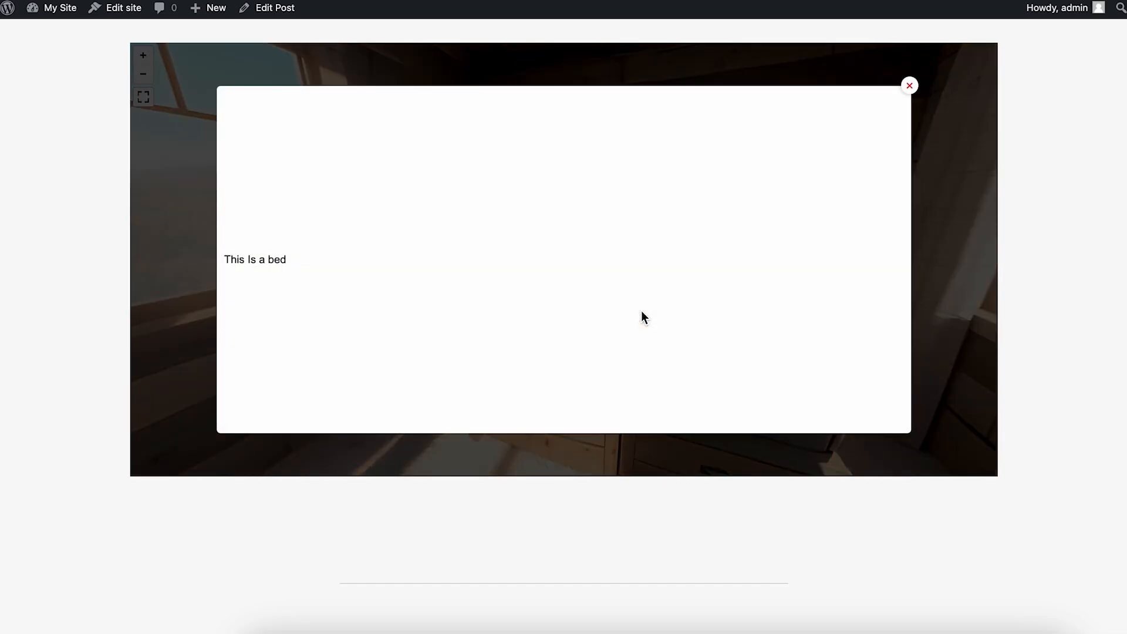
pyautogui.click(910, 88)
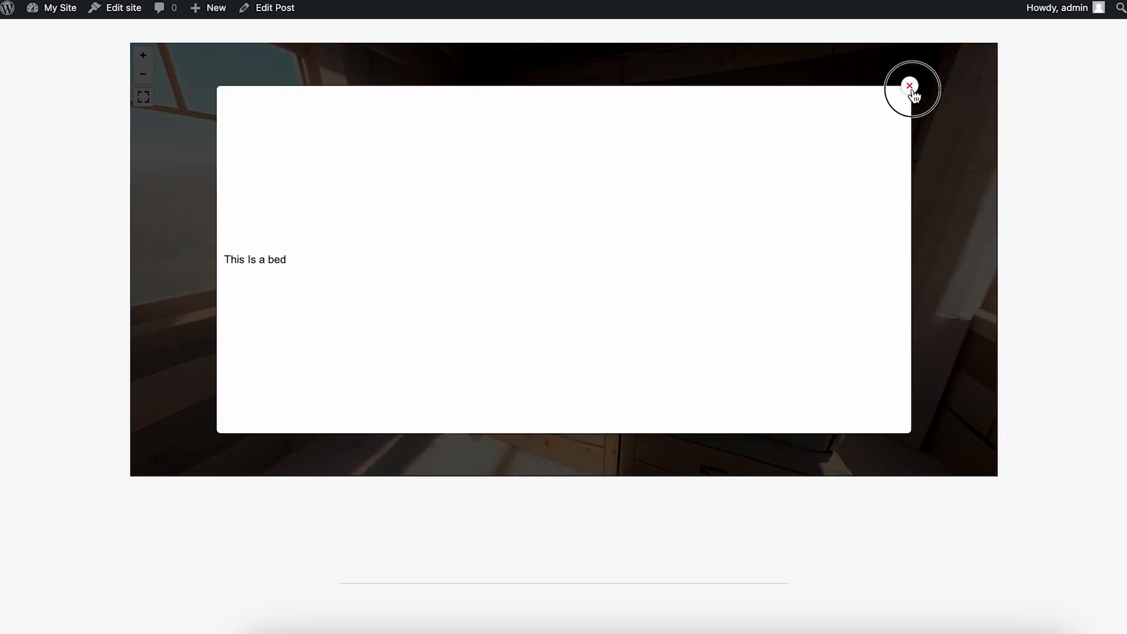
# - Look around the rest of the room in the published tour, past the windows and the desk
pyautogui.moveTo(243, 297); pyautogui.dragTo(764, 255)
pyautogui.moveTo(374, 226); pyautogui.dragTo(857, 237)
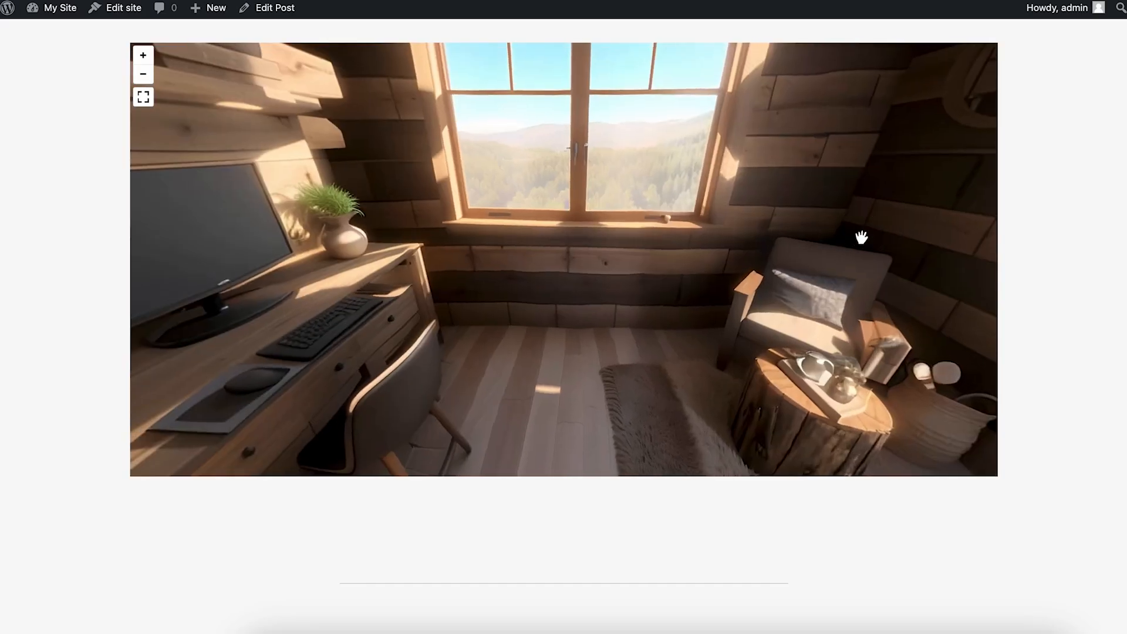
pyautogui.moveTo(329, 219); pyautogui.dragTo(750, 125)
pyautogui.moveTo(504, 152); pyautogui.dragTo(828, 177)
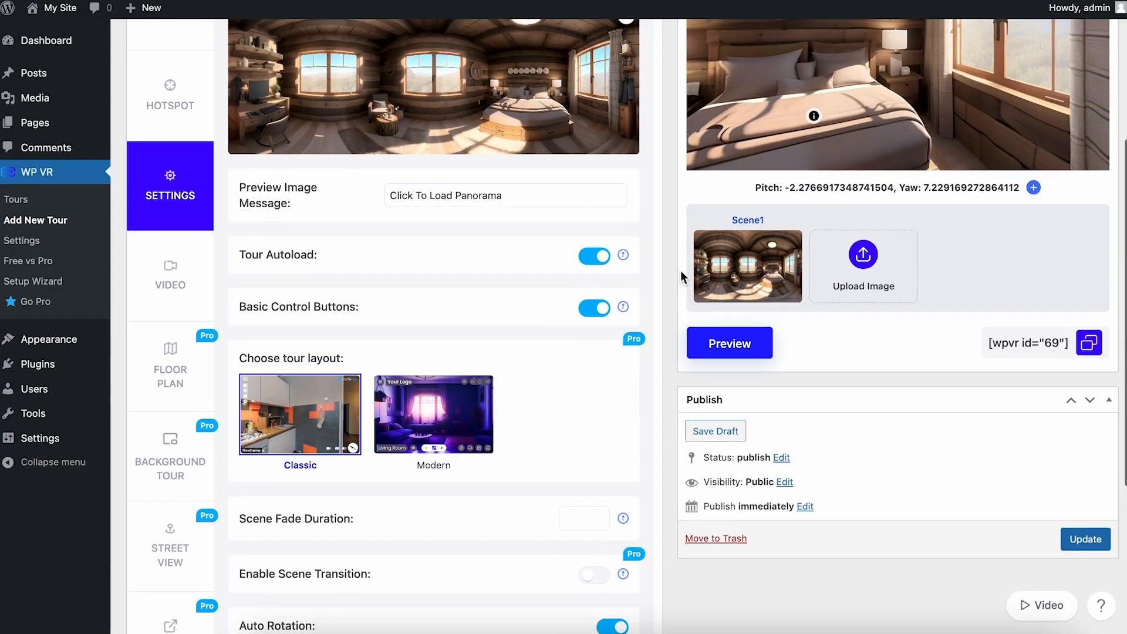
# - Open the list of installed plugins and activate WP VR PRO
pyautogui.scroll(2, 681, 270)
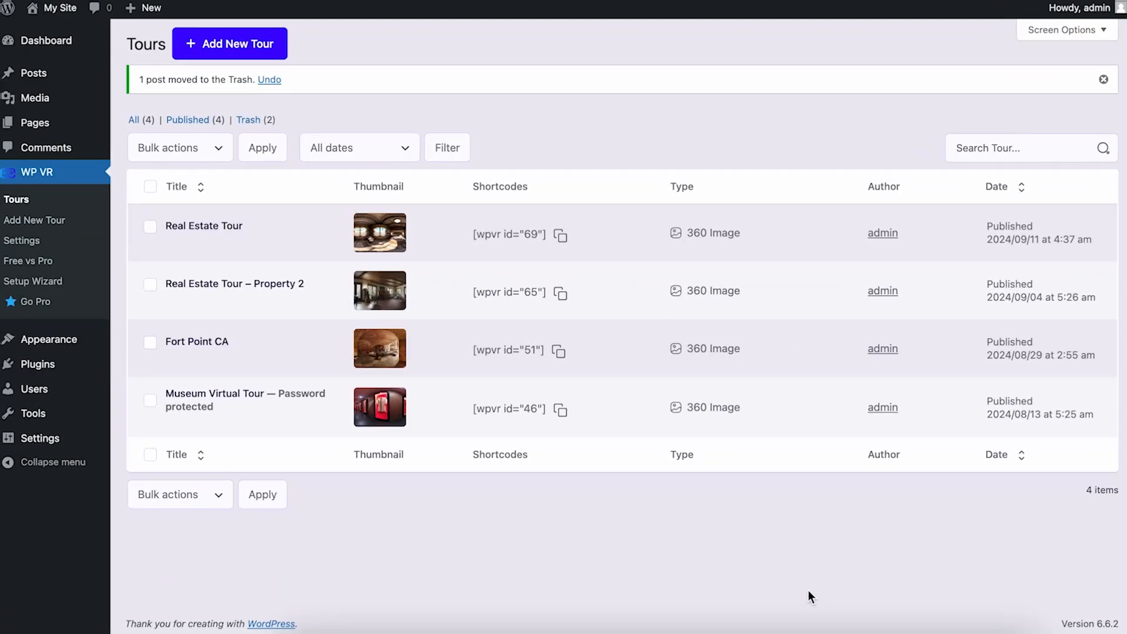
pyautogui.click(72, 366)
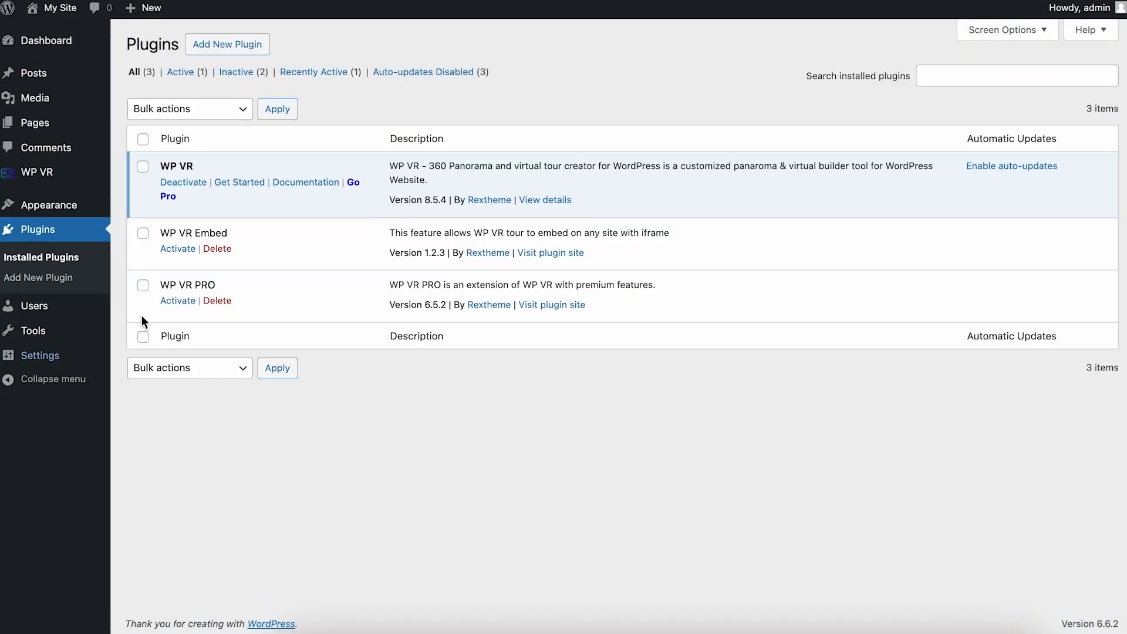
pyautogui.click(178, 301)
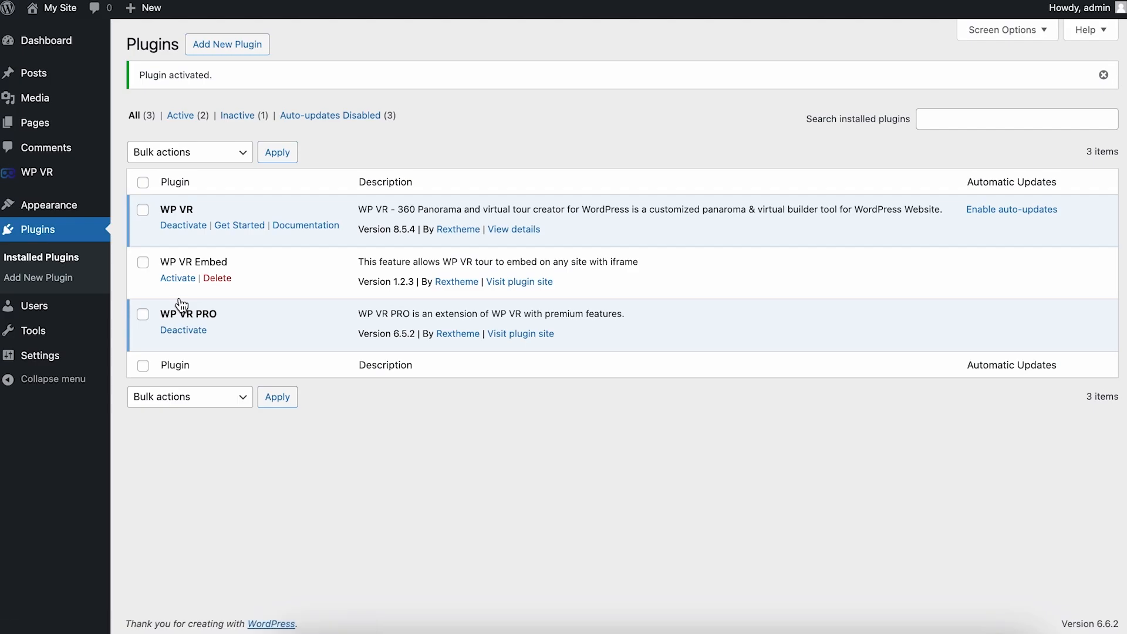
# - Open the Real Estate Tour for editing and look over its scene settings and publishing details
pyautogui.click(50, 174)
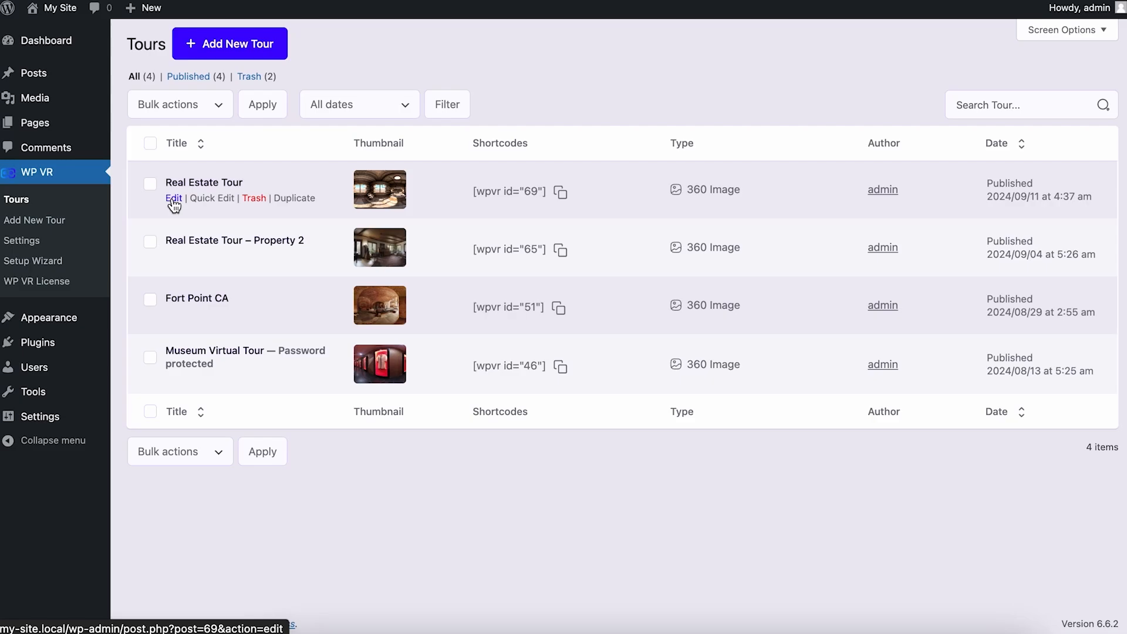
pyautogui.click(174, 197)
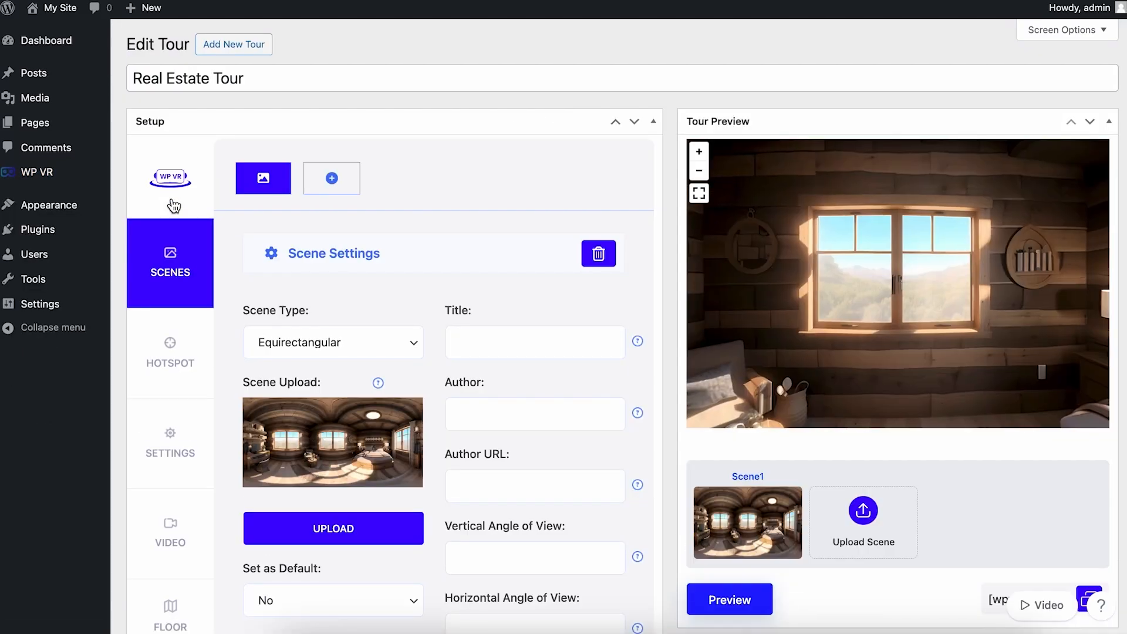
pyautogui.scroll(-3, 483, 284)
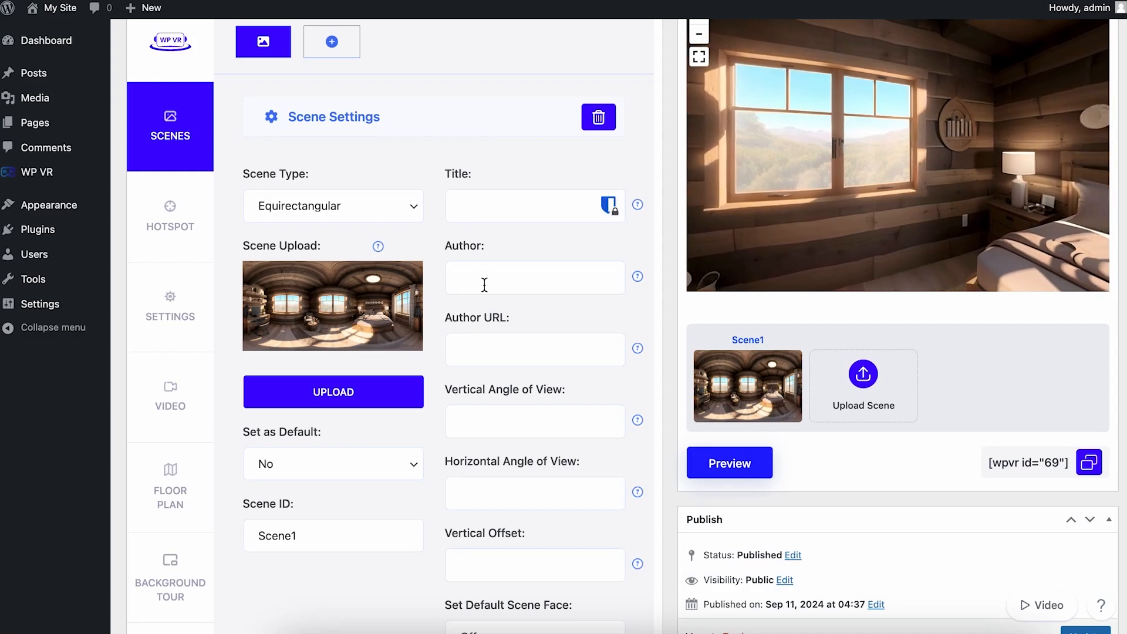
pyautogui.scroll(3, 483, 284)
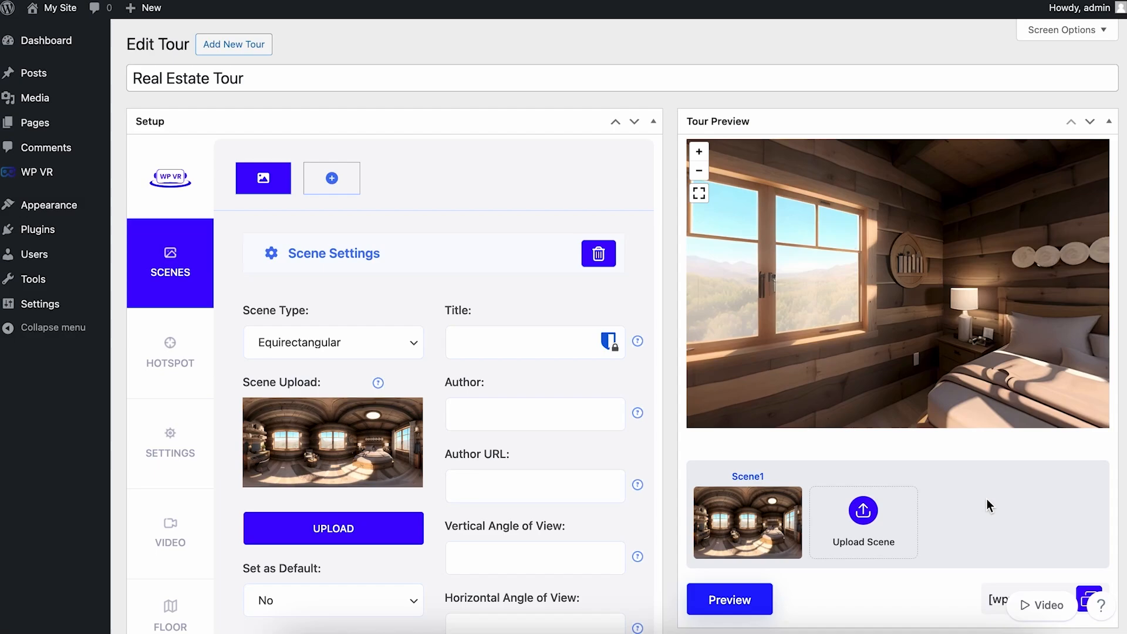
pyautogui.scroll(-4, 986, 499)
pyautogui.scroll(-5, 986, 498)
pyautogui.scroll(9, 985, 498)
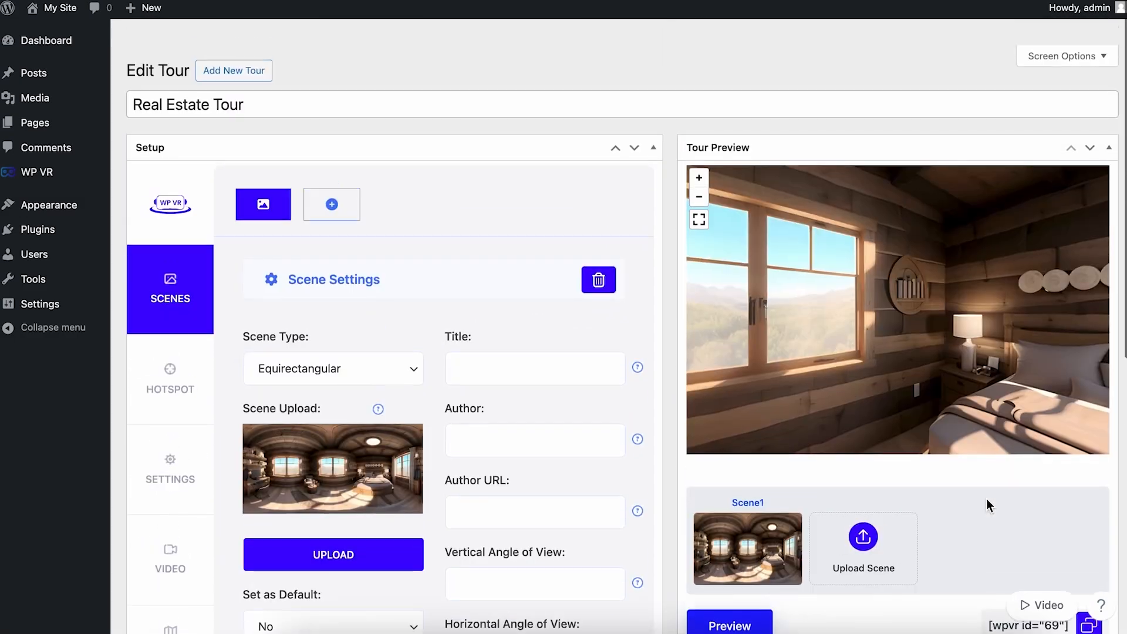
# - Set the title of Scene1 to Bedroom
pyautogui.scroll(-1, 986, 498)
pyautogui.scroll(-6, 986, 498)
pyautogui.scroll(2, 986, 498)
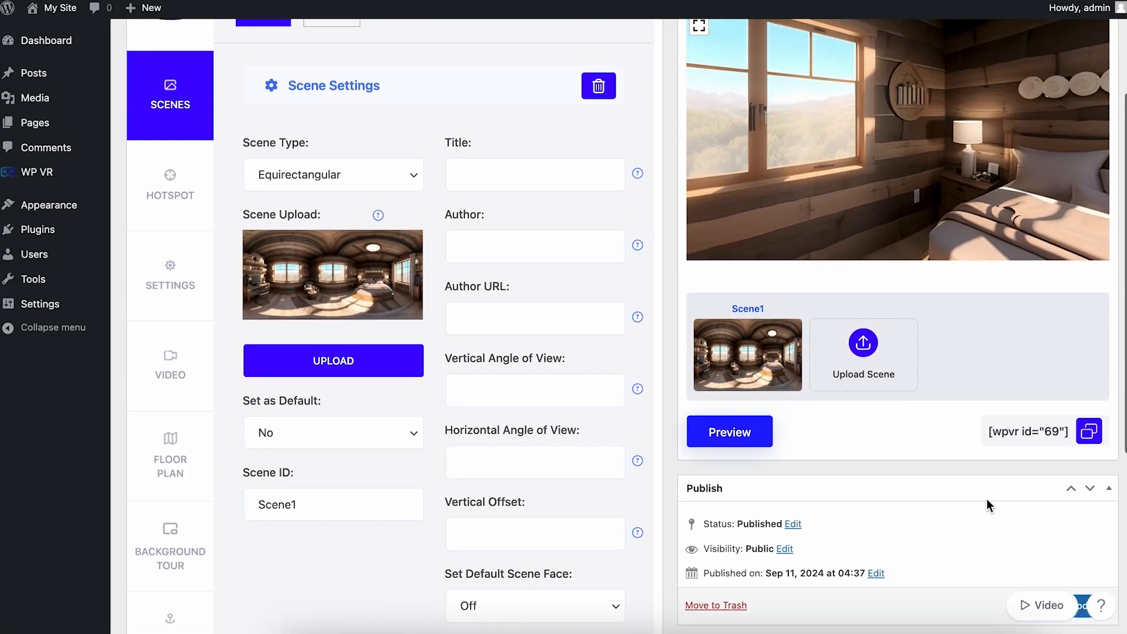
pyautogui.click(497, 177)
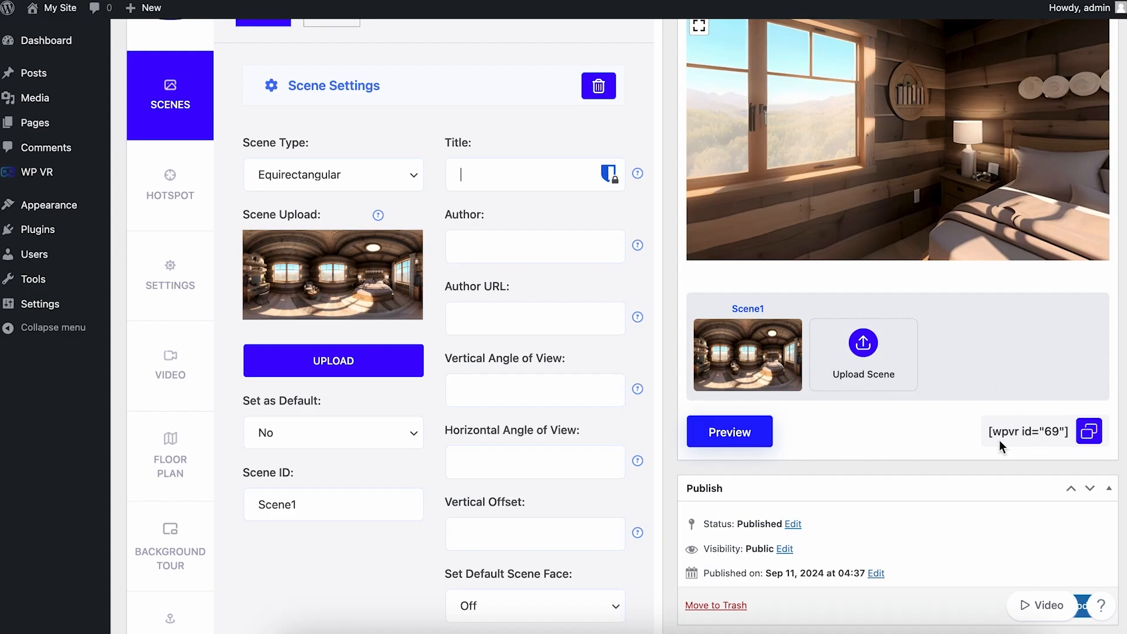
pyautogui.scroll(3, 987, 355)
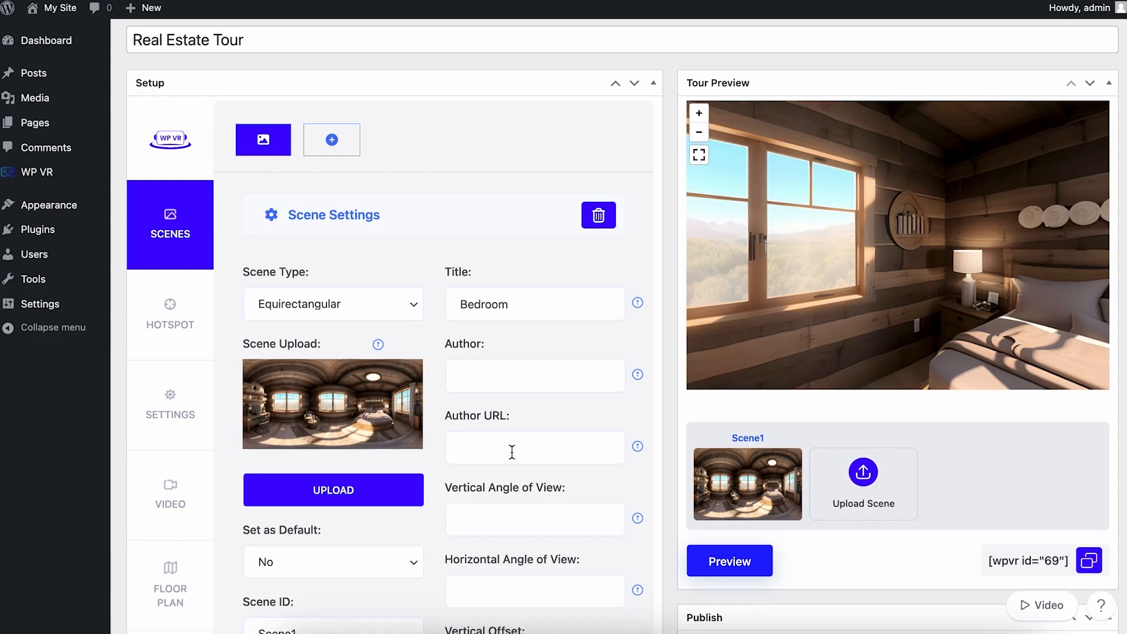
# - Examine the remaining scene settings, from author and angles of view to the scene grab limits, and view the Set Default Scene Face options
pyautogui.scroll(-1, 511, 452)
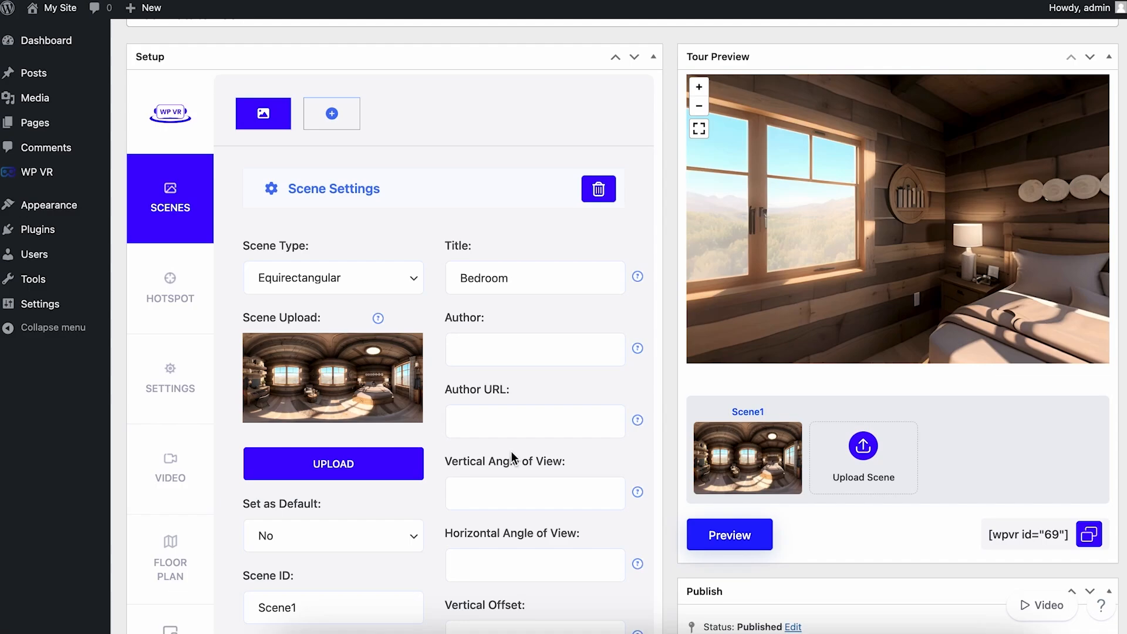
pyautogui.scroll(-3, 572, 460)
pyautogui.scroll(-2, 572, 460)
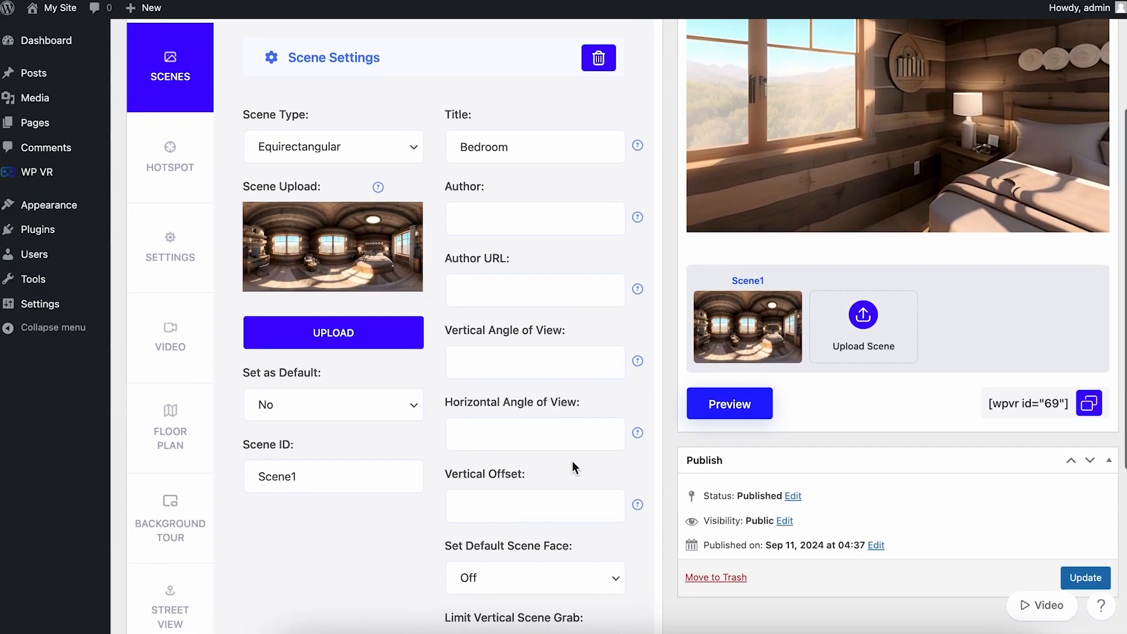
pyautogui.scroll(-2, 571, 460)
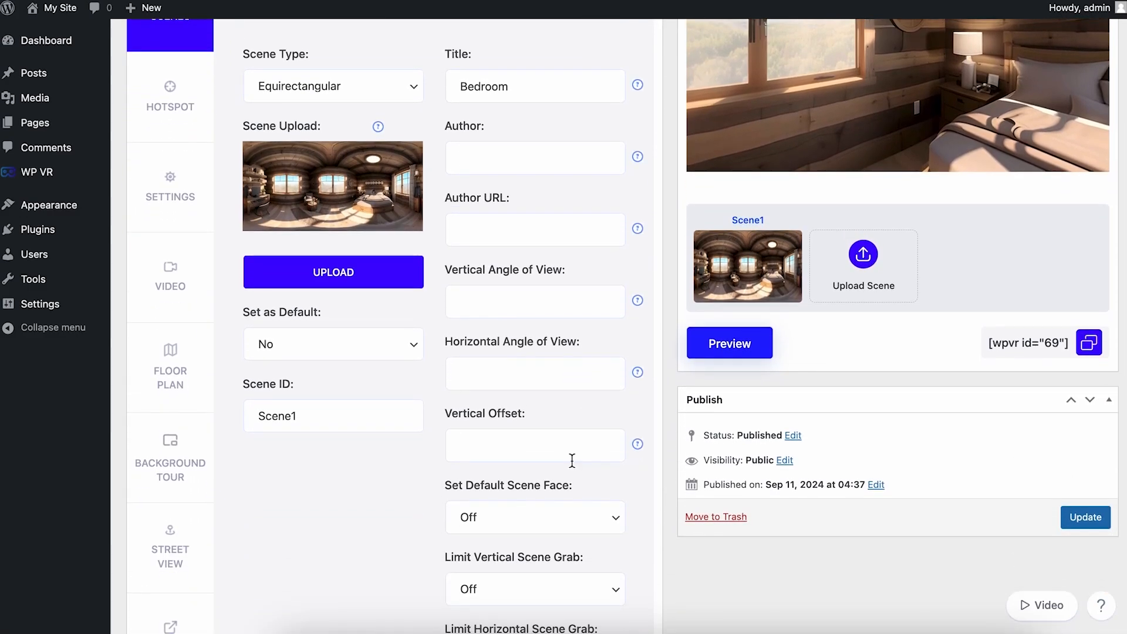
pyautogui.scroll(-2, 572, 460)
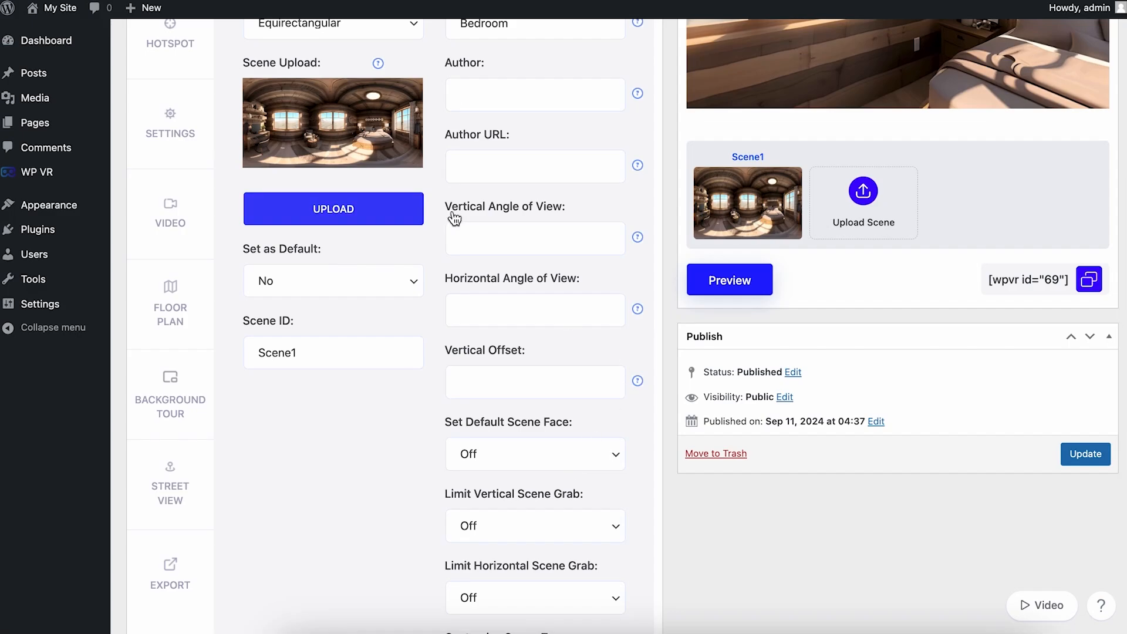
pyautogui.moveTo(633, 313)
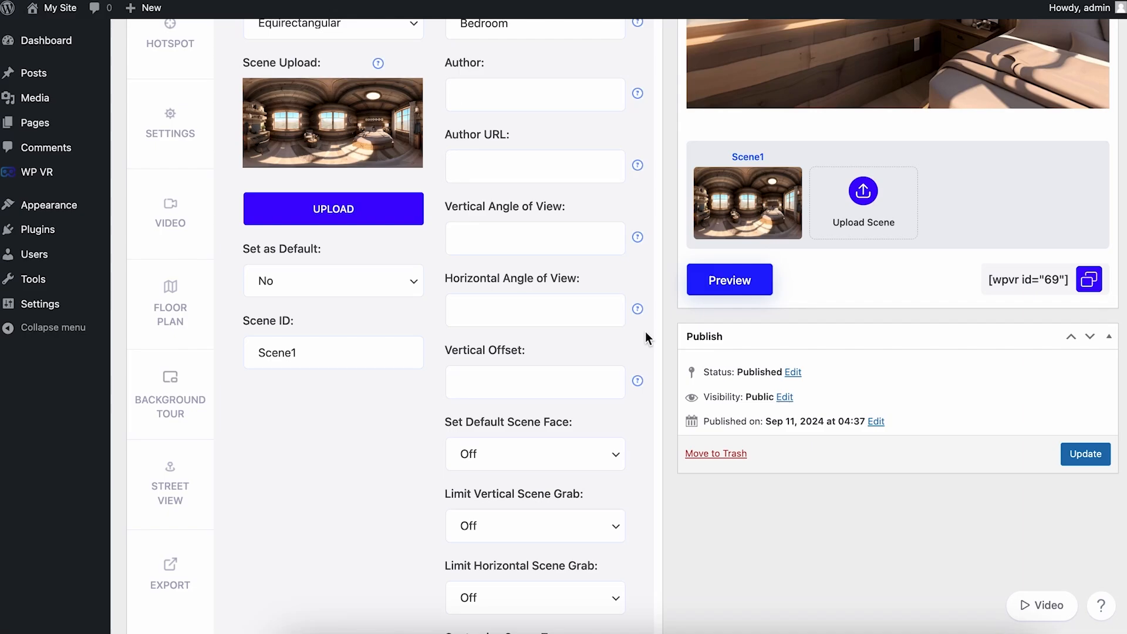
pyautogui.scroll(-5, 645, 331)
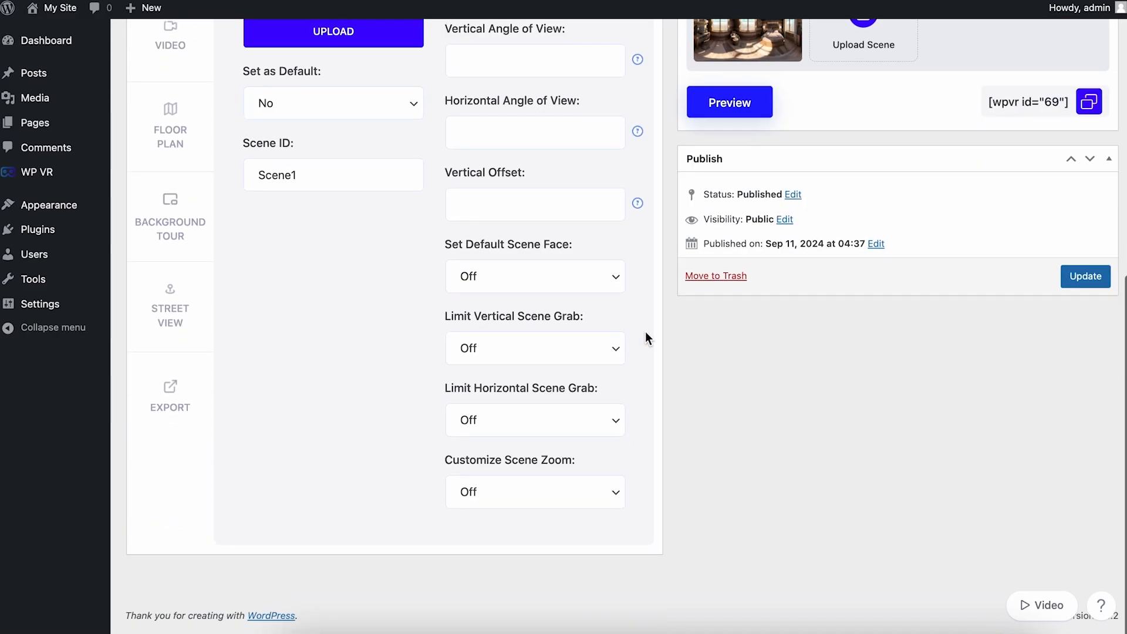
pyautogui.click(610, 287)
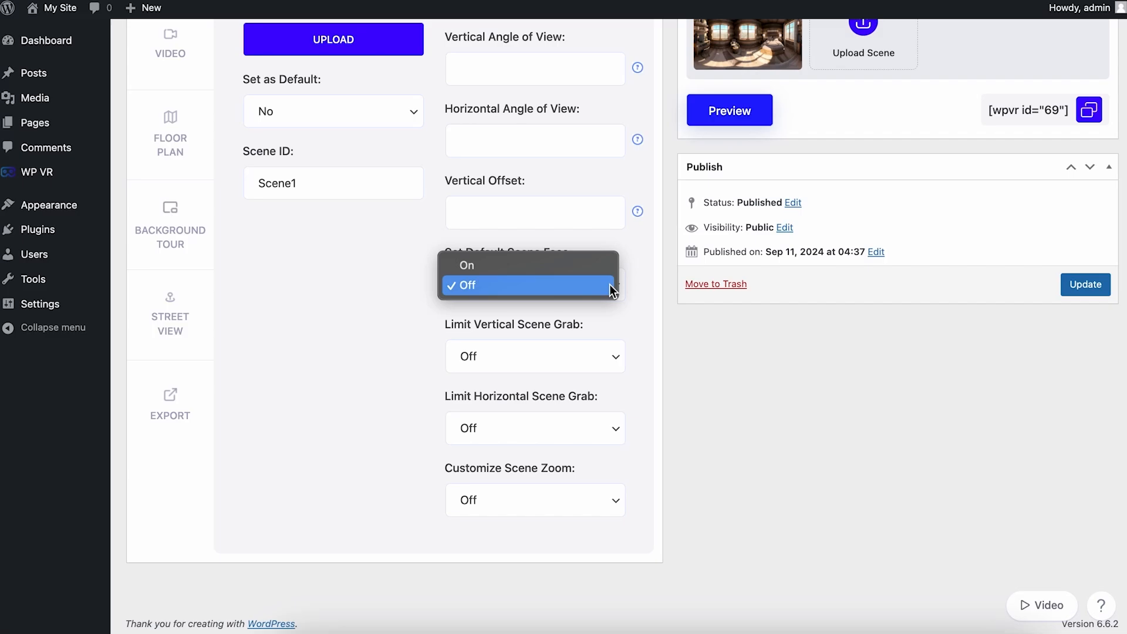
pyautogui.click(649, 284)
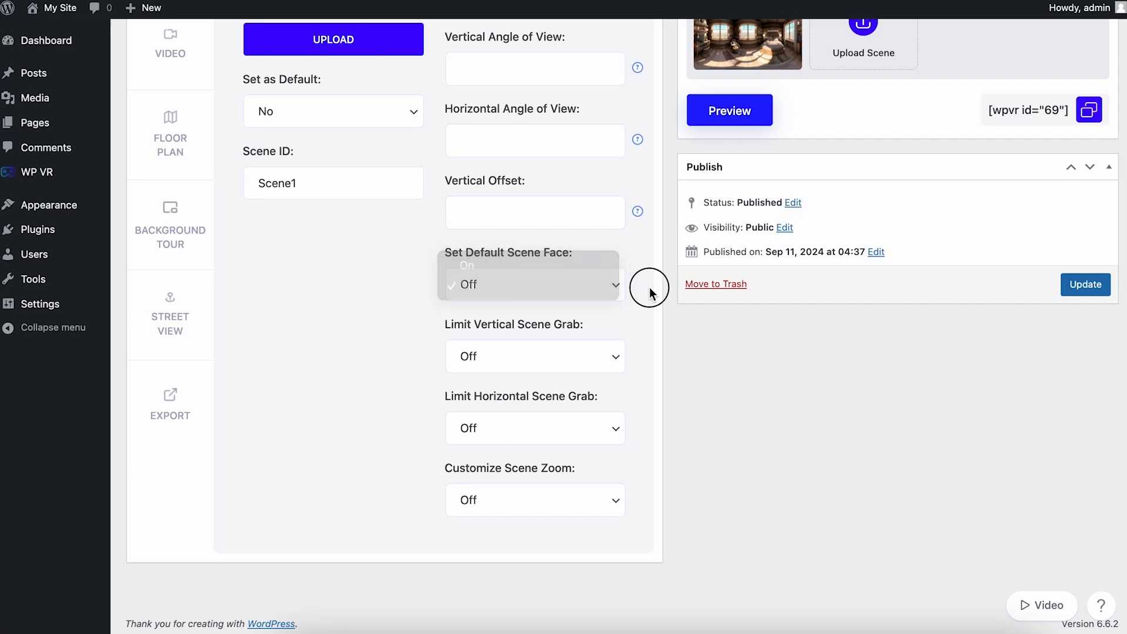
# - Turn the tour preview to the bed and check the Set Default Scene Face options again without changing them
pyautogui.scroll(10, 819, 340)
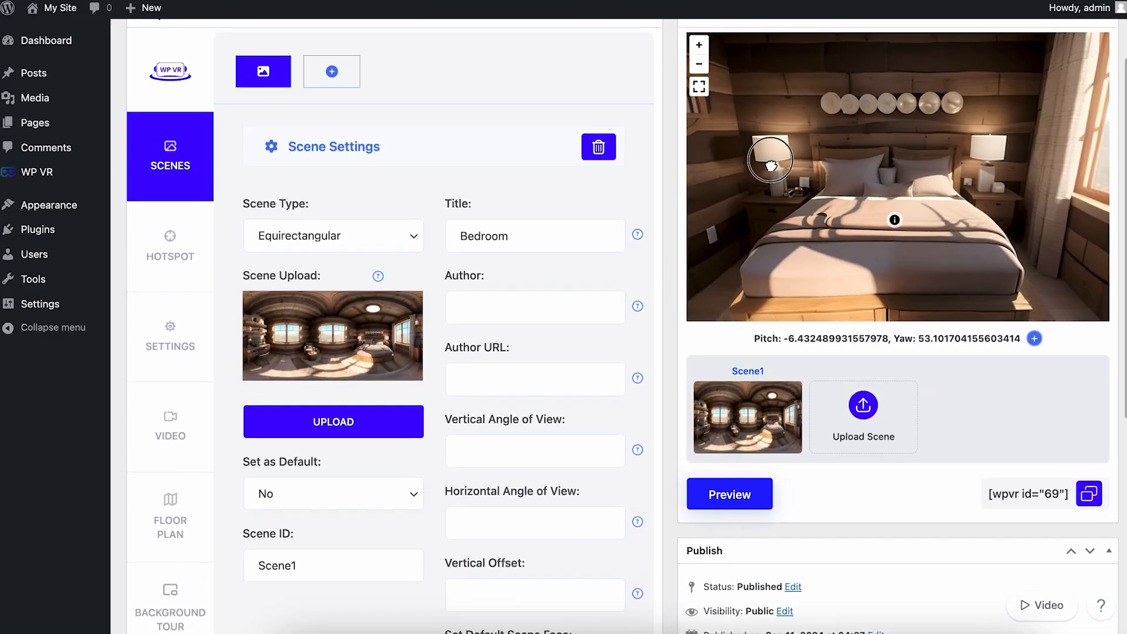
pyautogui.moveTo(767, 157); pyautogui.dragTo(767, 198)
pyautogui.scroll(-4, 624, 350)
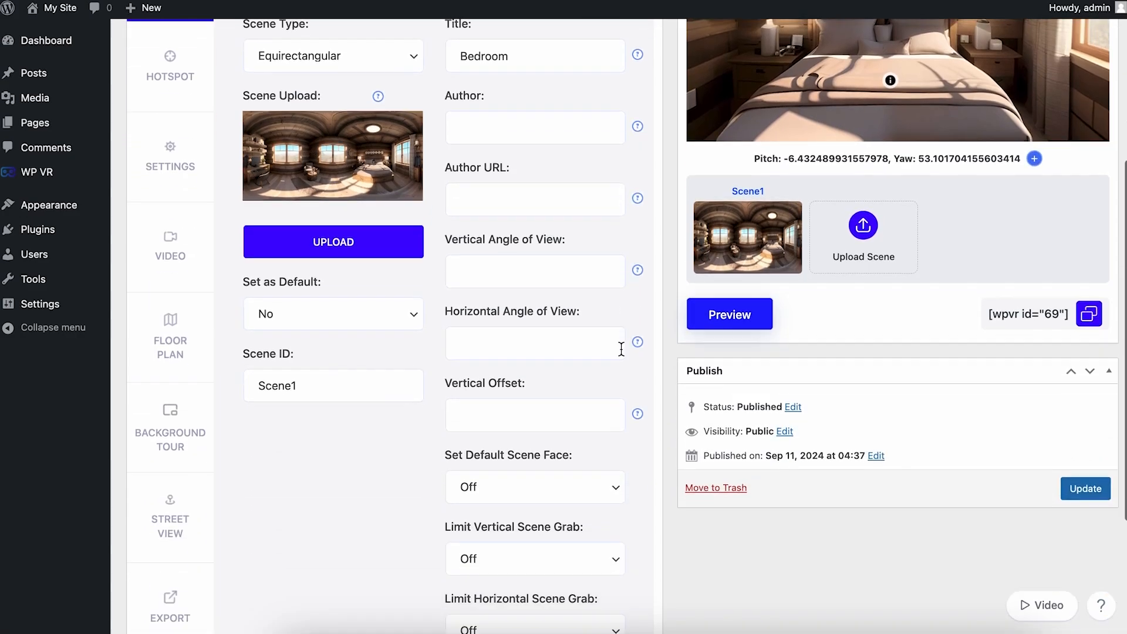
pyautogui.click(611, 457)
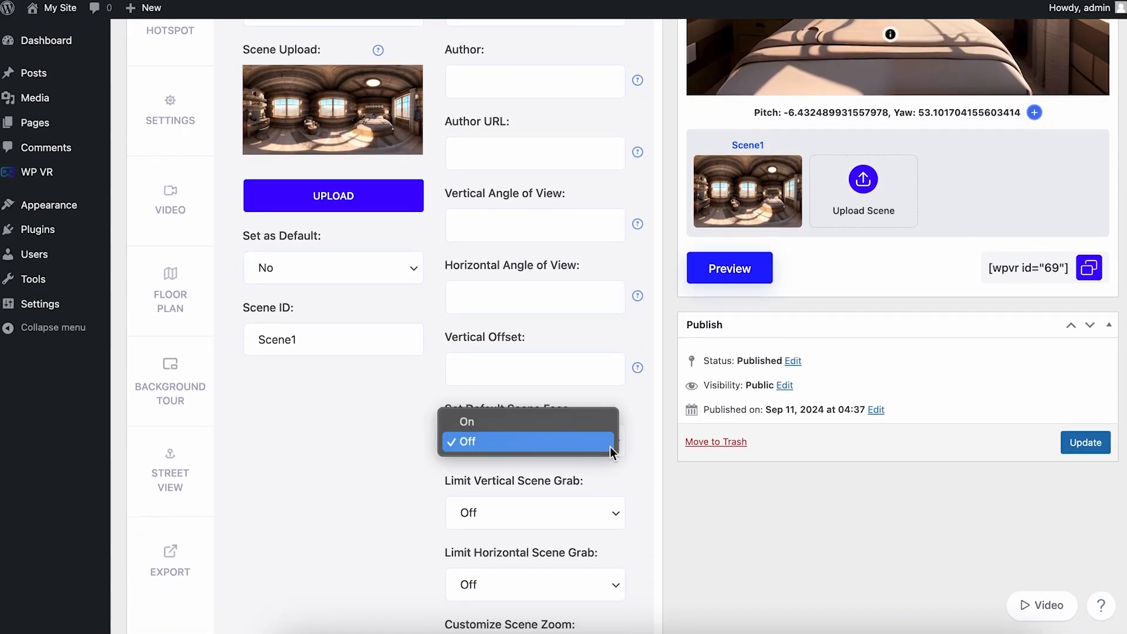
pyautogui.click(659, 530)
pyautogui.scroll(-1, 659, 530)
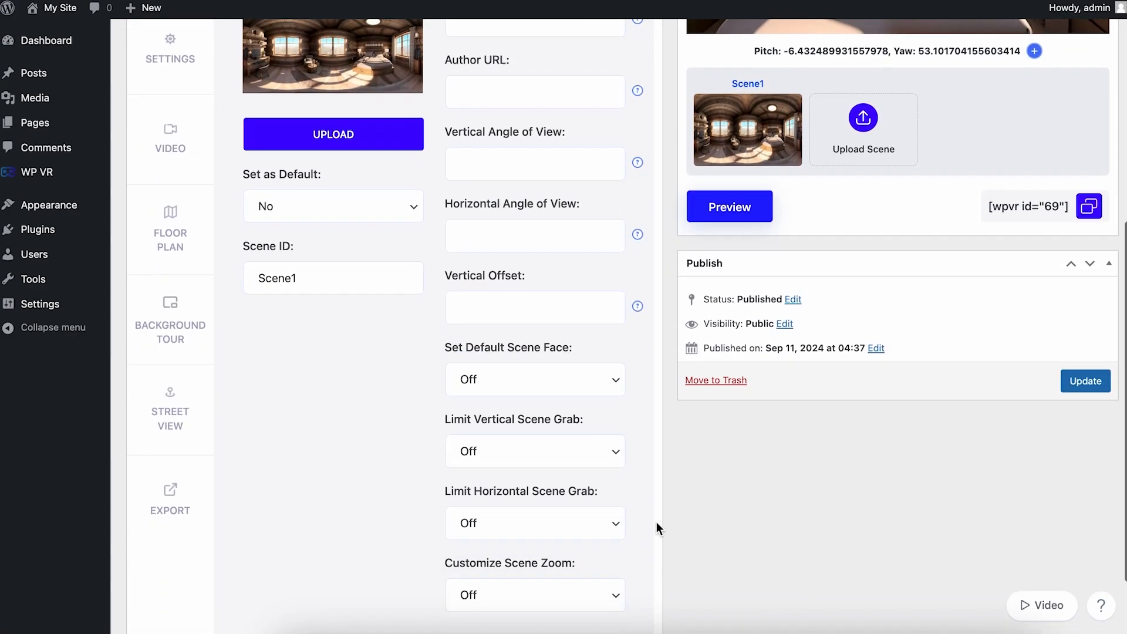
# - Check the Customize Scene Zoom options and zoom the tour preview out from the bed
pyautogui.scroll(-2, 575, 554)
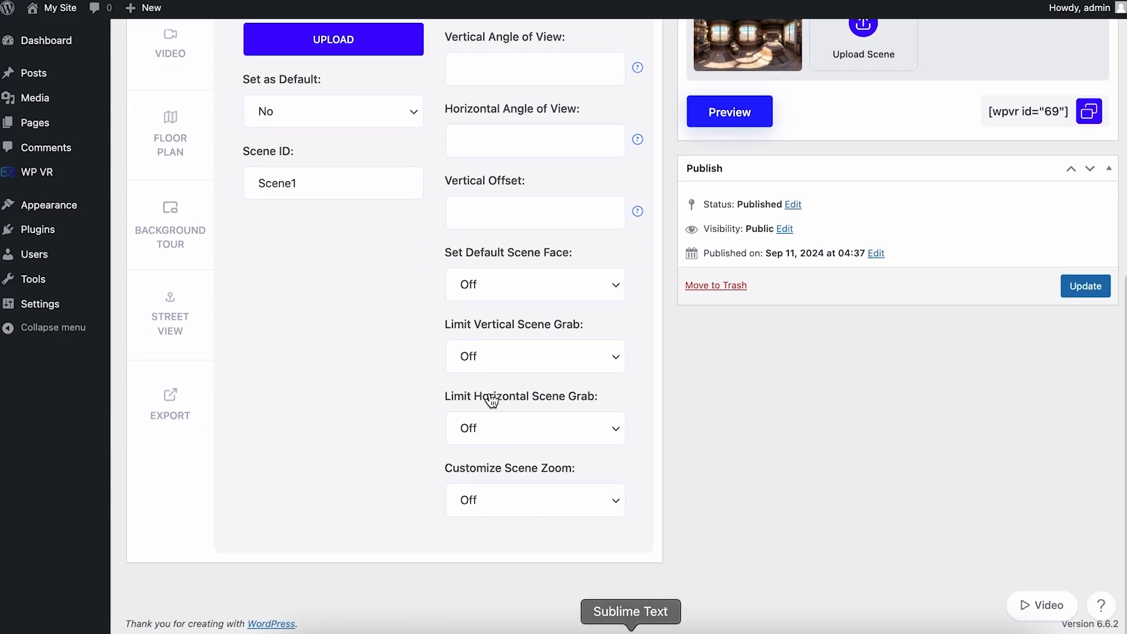
pyautogui.click(621, 508)
pyautogui.click(694, 443)
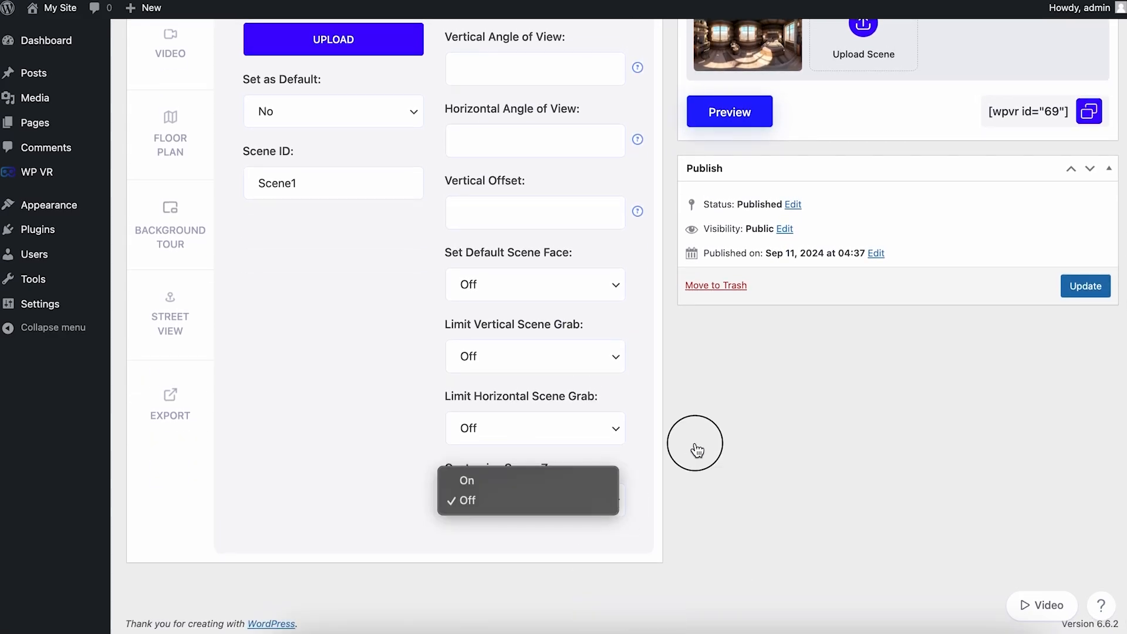
pyautogui.scroll(7, 695, 442)
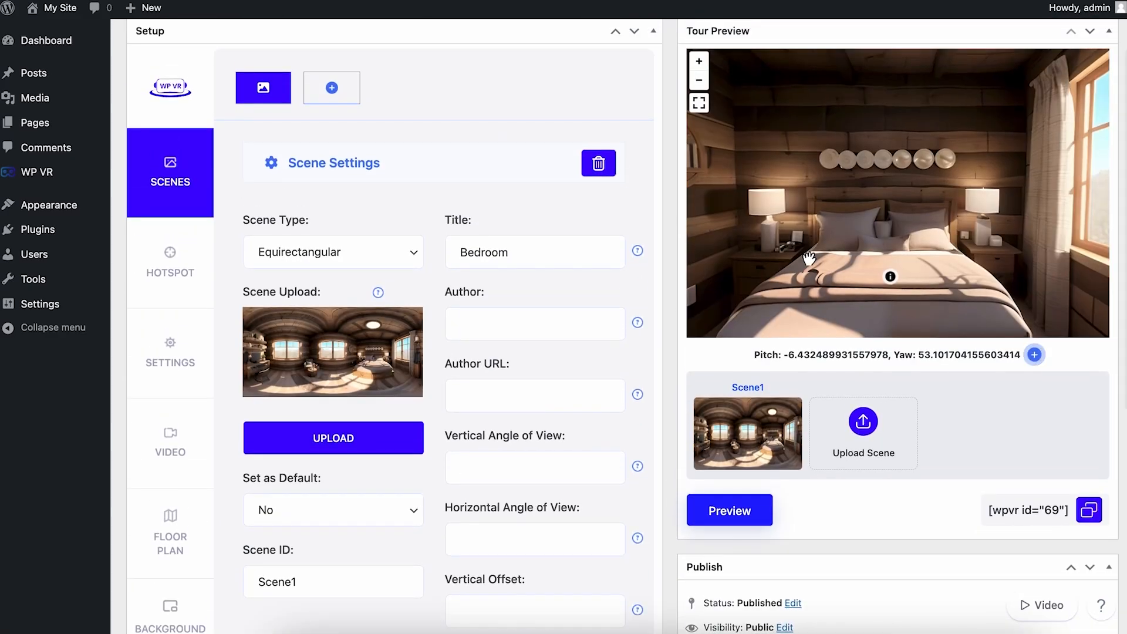
pyautogui.scroll(-3, 809, 258)
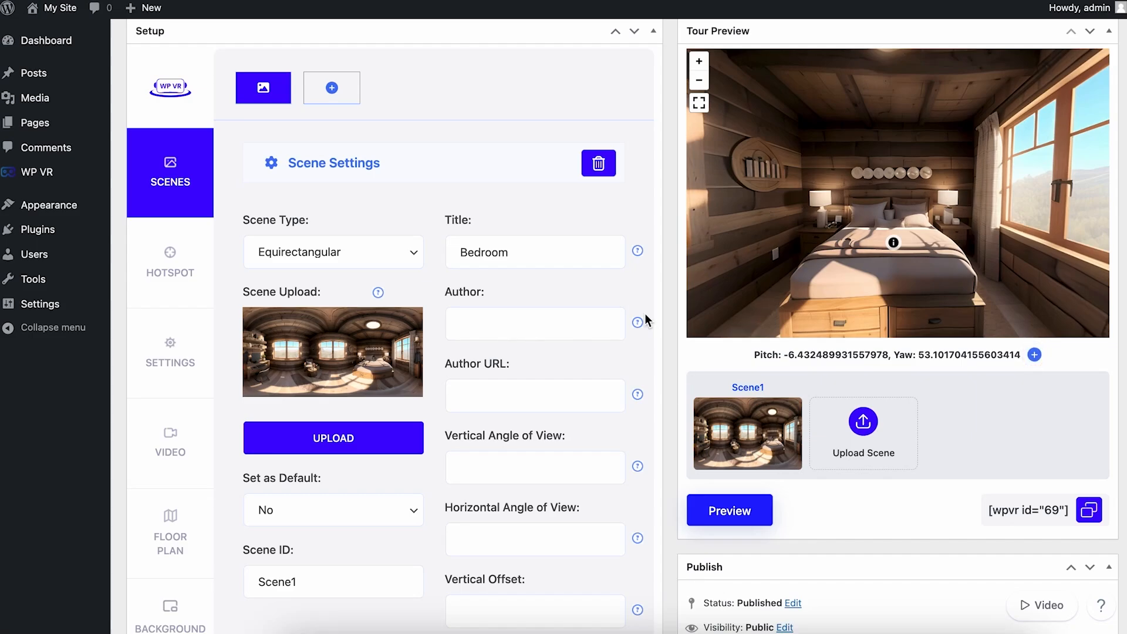
pyautogui.scroll(-7, 645, 312)
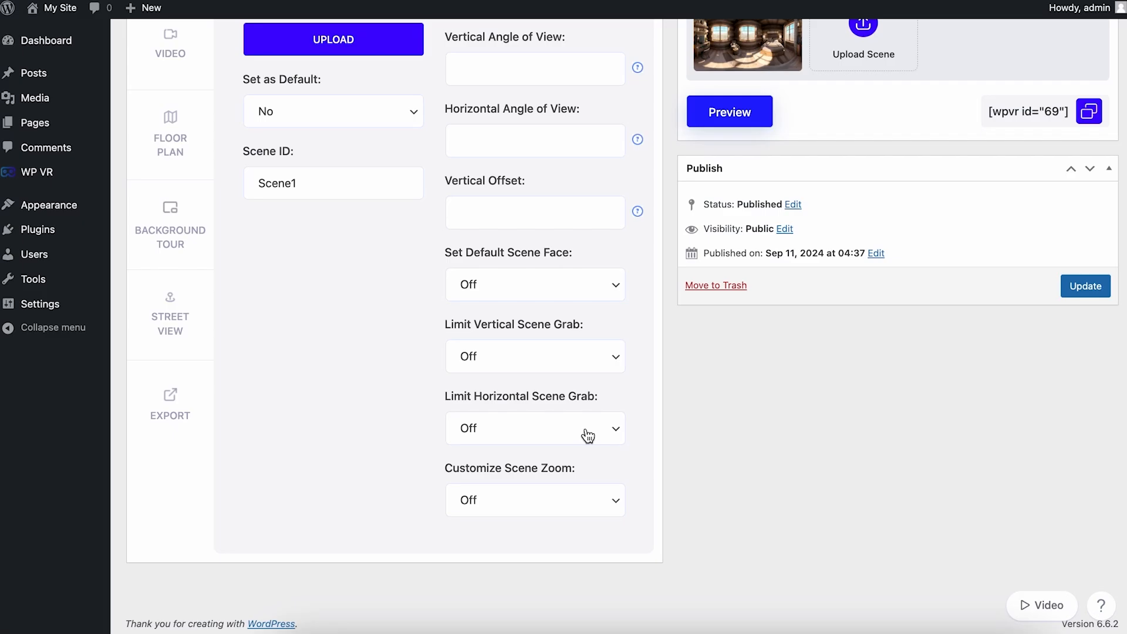
# - Switch Customize Scene Zoom on and look over the default, maximum and minimum zoom fields
pyautogui.scroll(1, 587, 436)
pyautogui.click(583, 570)
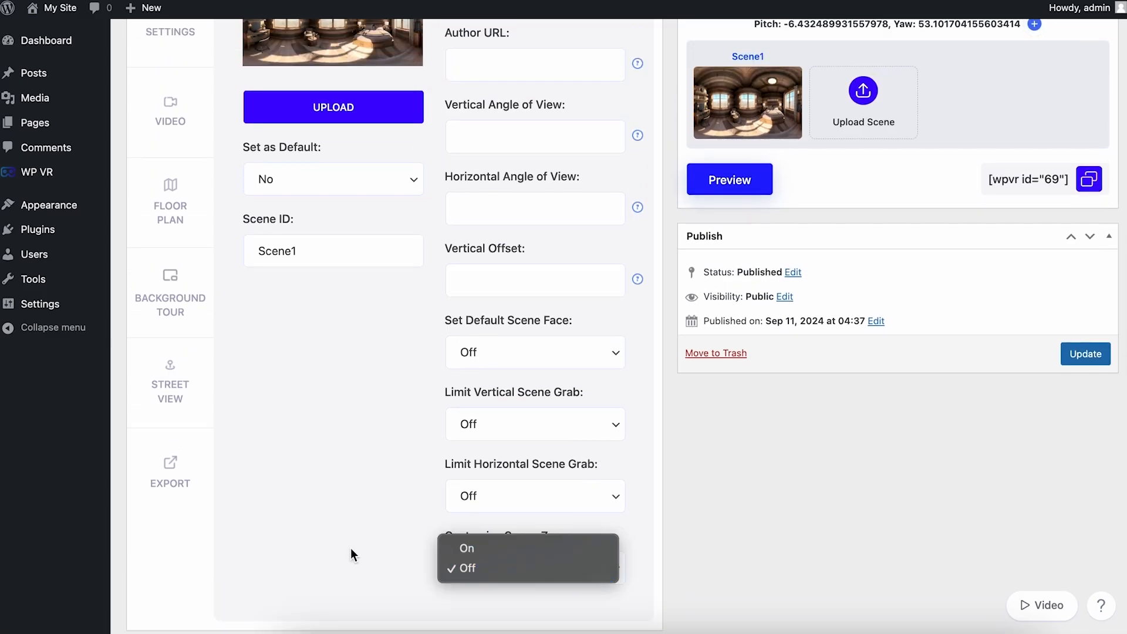
pyautogui.click(545, 550)
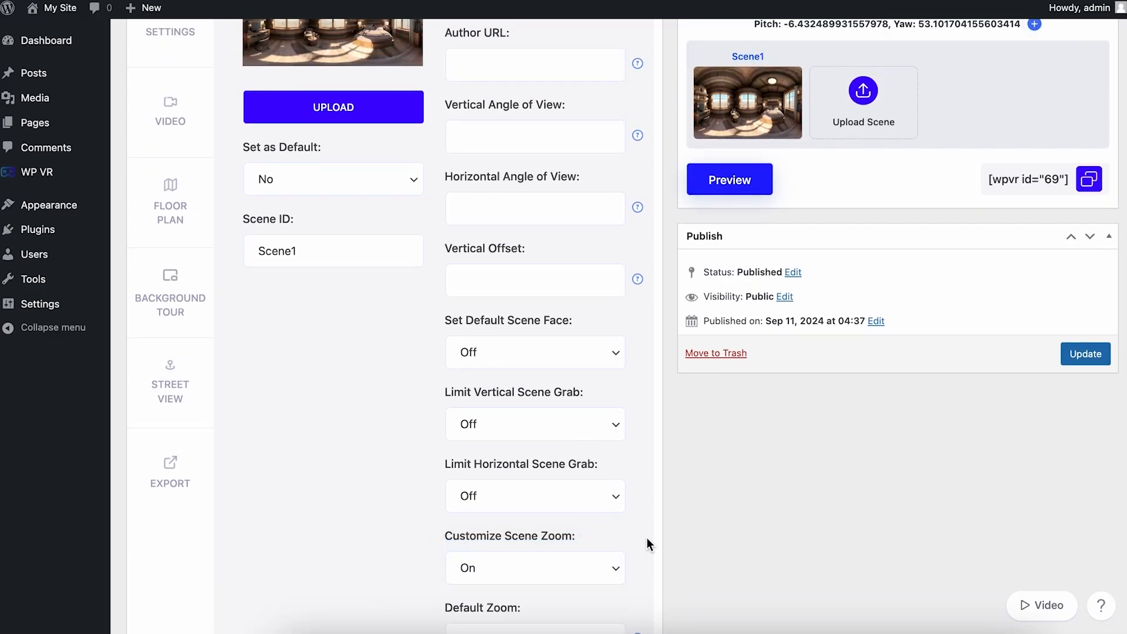
pyautogui.scroll(-3, 646, 537)
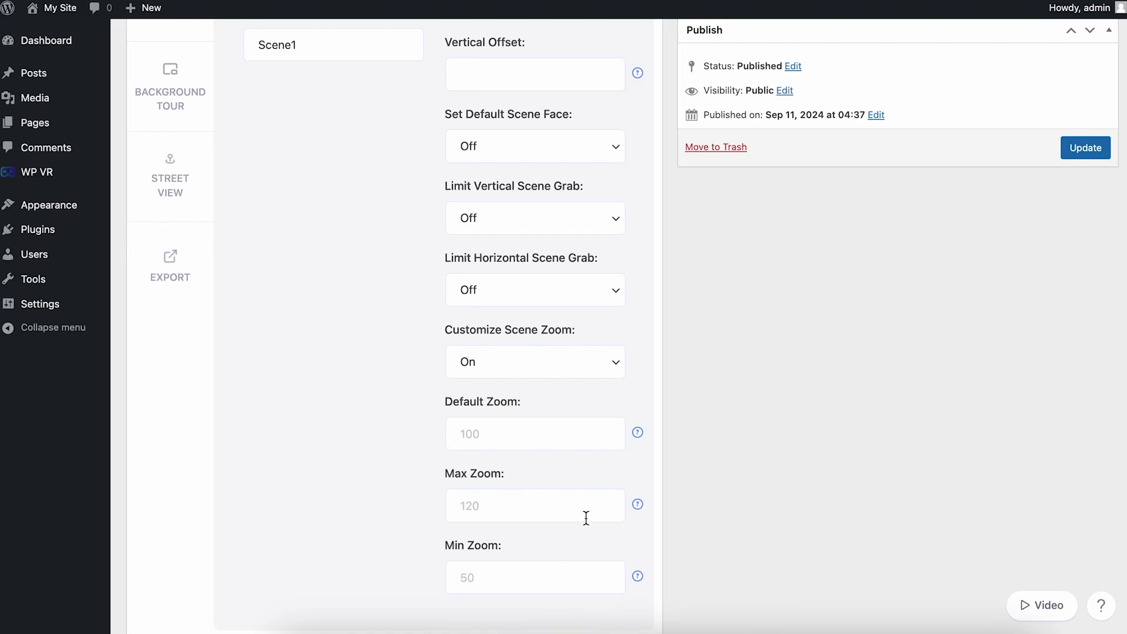
pyautogui.click(568, 352)
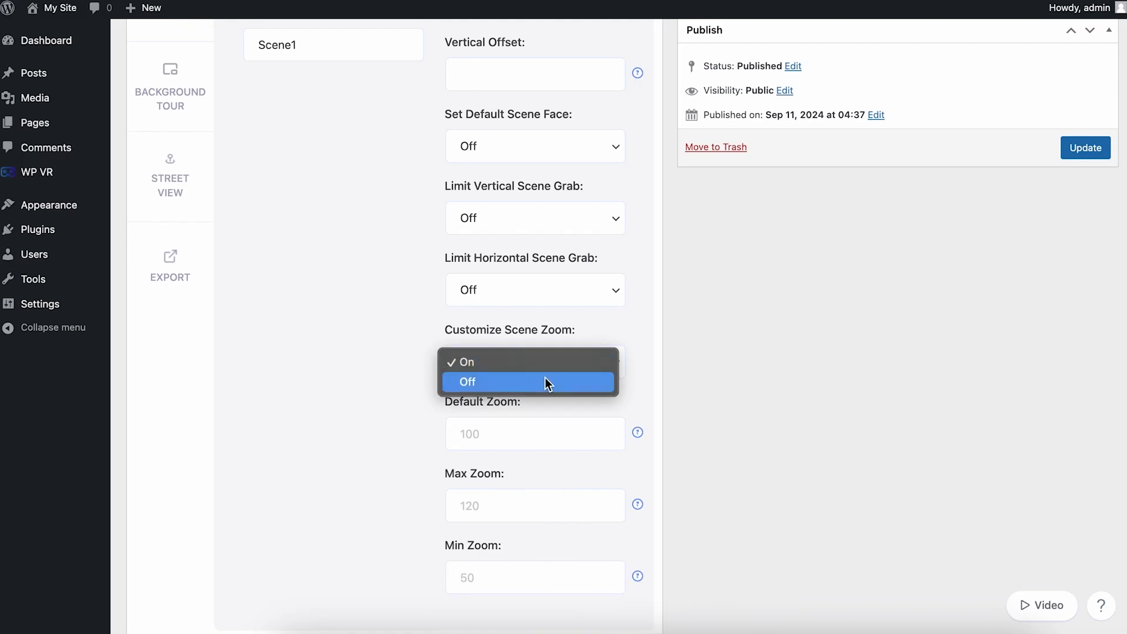
pyautogui.click(733, 414)
# - Add a second scene to the tour using the a-living-room-with-a-large-window-ulaoidh8.jpeg panorama from the media library
pyautogui.scroll(5, 734, 415)
pyautogui.scroll(5, 733, 415)
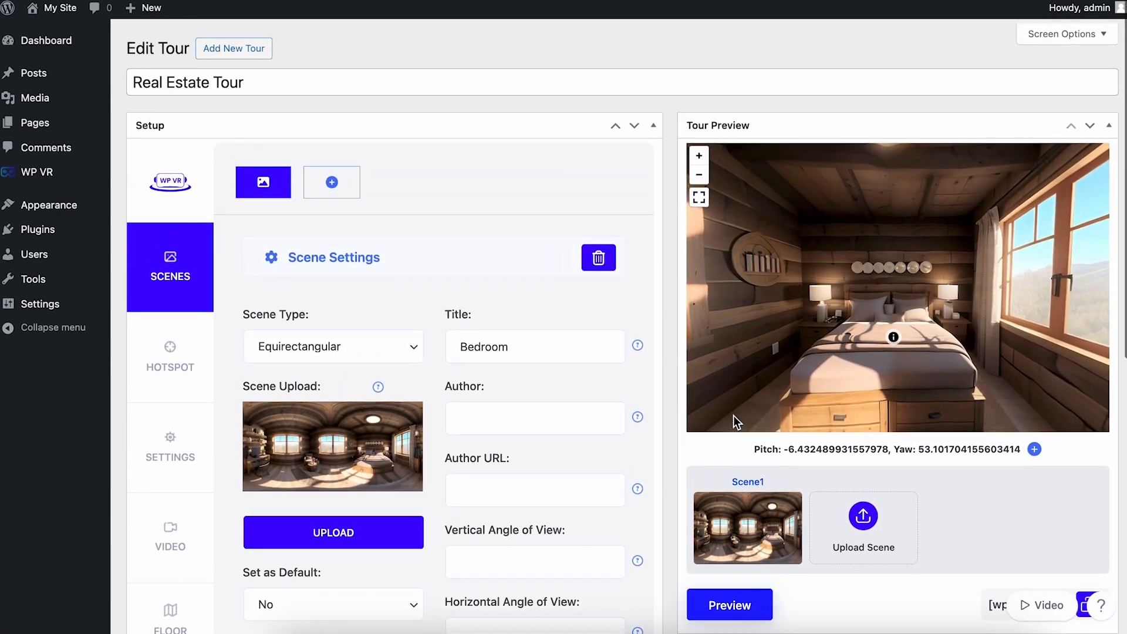
pyautogui.scroll(-1, 398, 253)
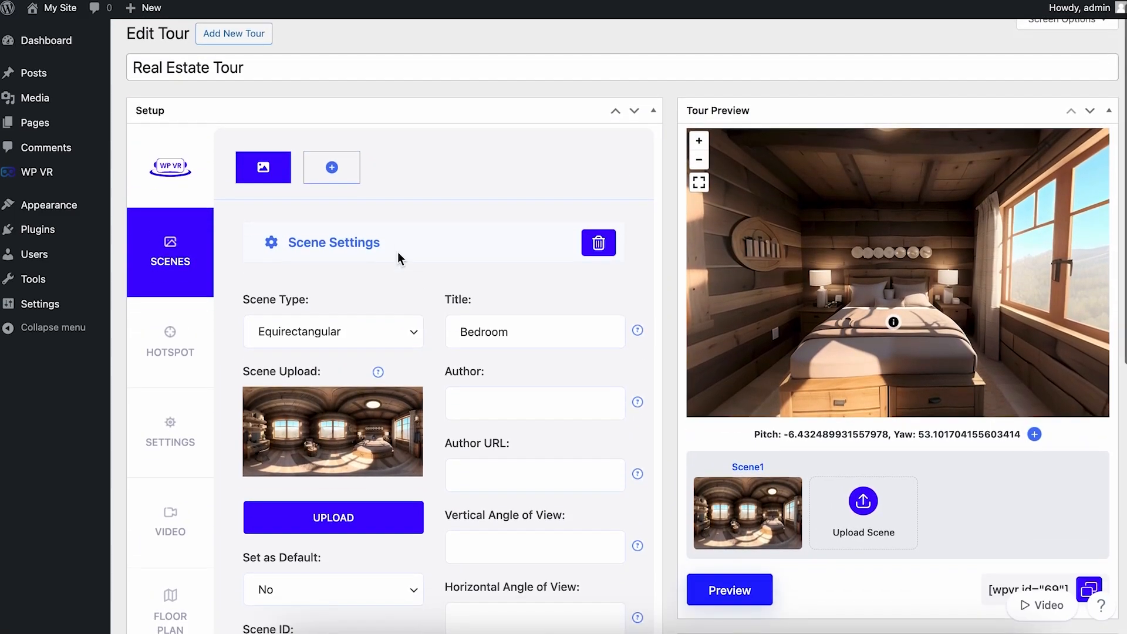
pyautogui.click(863, 503)
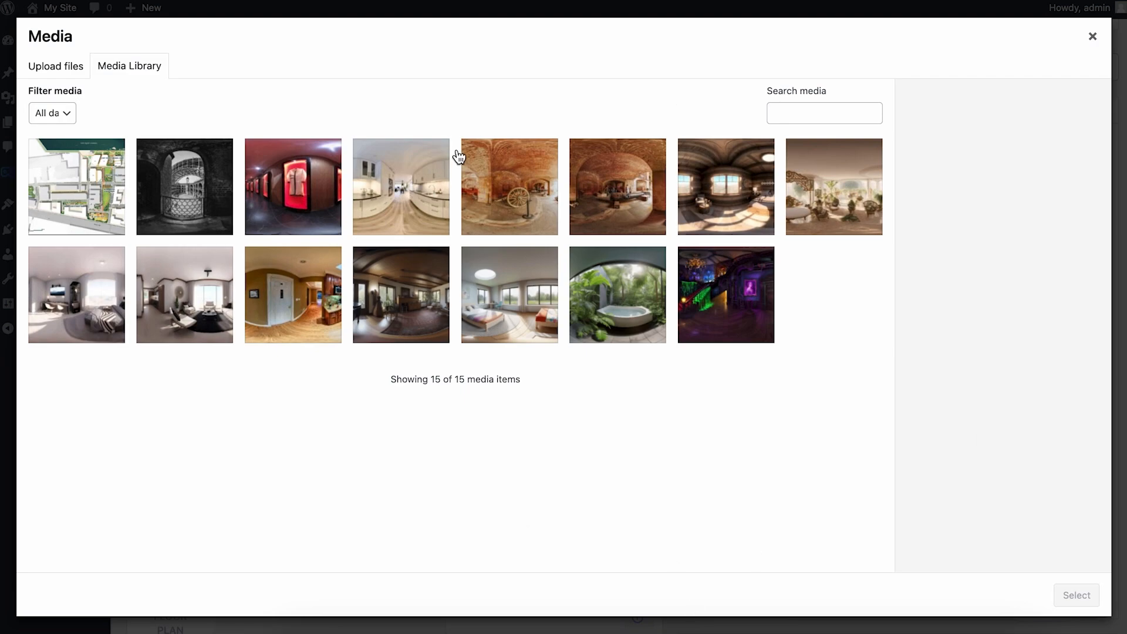
pyautogui.click(200, 322)
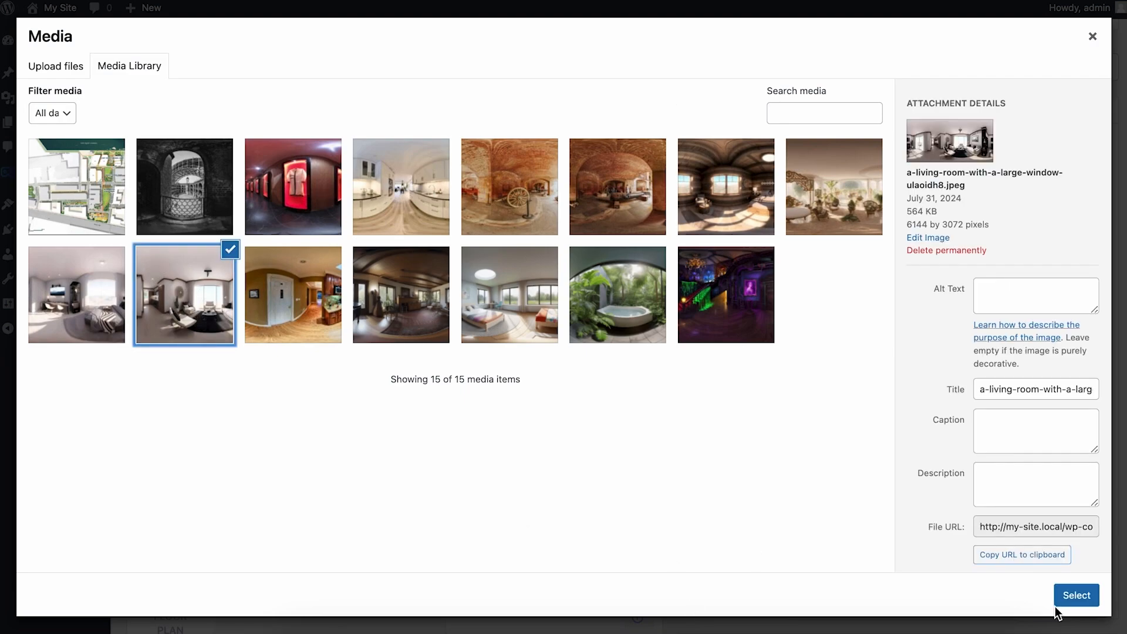
pyautogui.click(1080, 595)
# - Look around the new living room scene in the tour preview by turning the view across the room
pyautogui.scroll(-2, 694, 354)
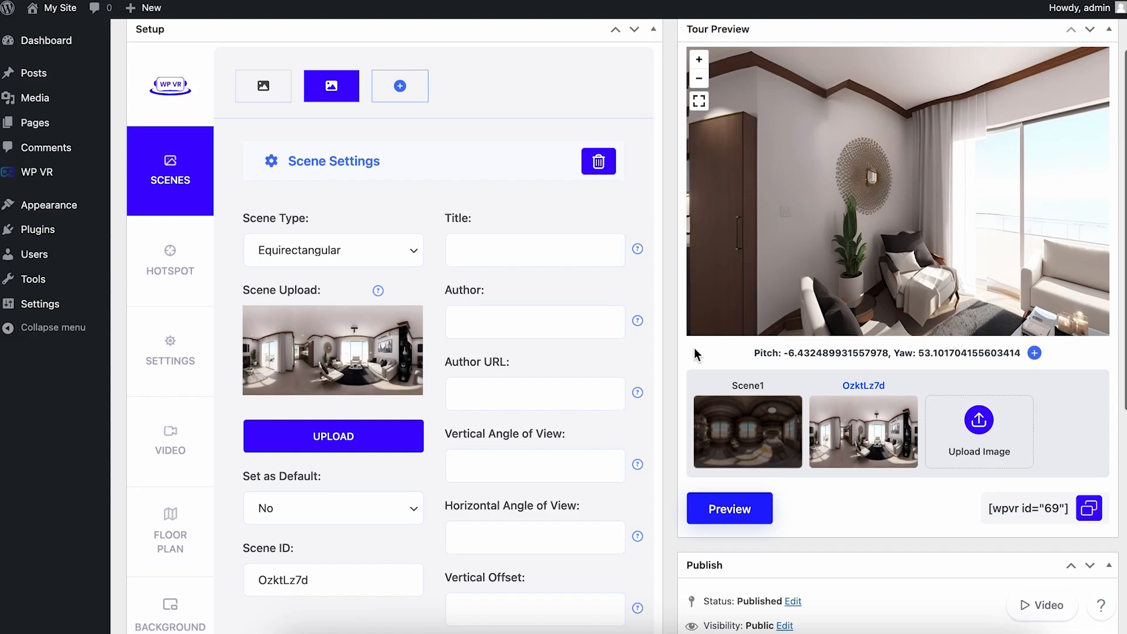
pyautogui.scroll(-1, 694, 355)
pyautogui.moveTo(933, 124); pyautogui.dragTo(1100, 125)
pyautogui.moveTo(939, 148); pyautogui.dragTo(1100, 146)
pyautogui.moveTo(802, 157); pyautogui.dragTo(1033, 159)
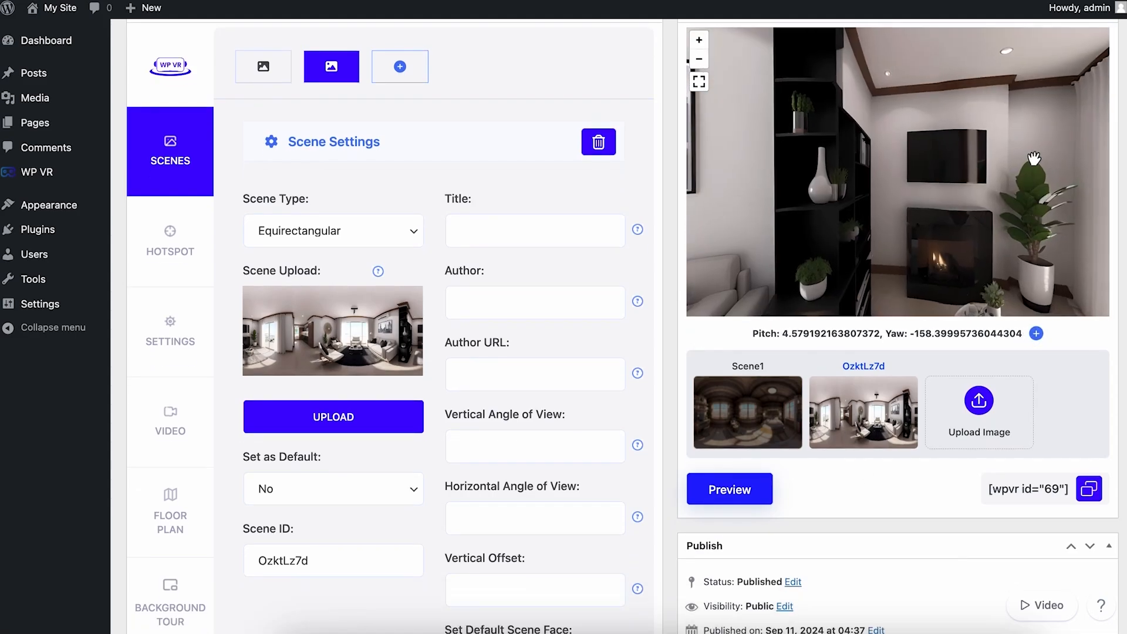
pyautogui.click(869, 399)
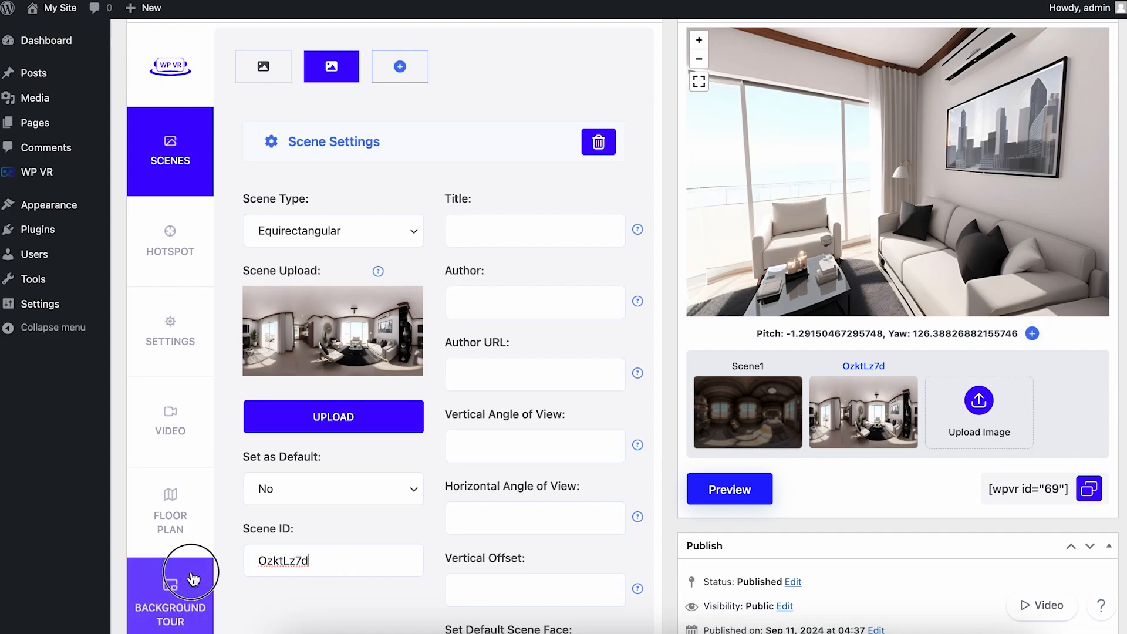
# - Review the living room scene's Scene ID and its remaining settings down to Customize Scene Zoom and the publish options
pyautogui.moveTo(309, 560); pyautogui.dragTo(267, 561)
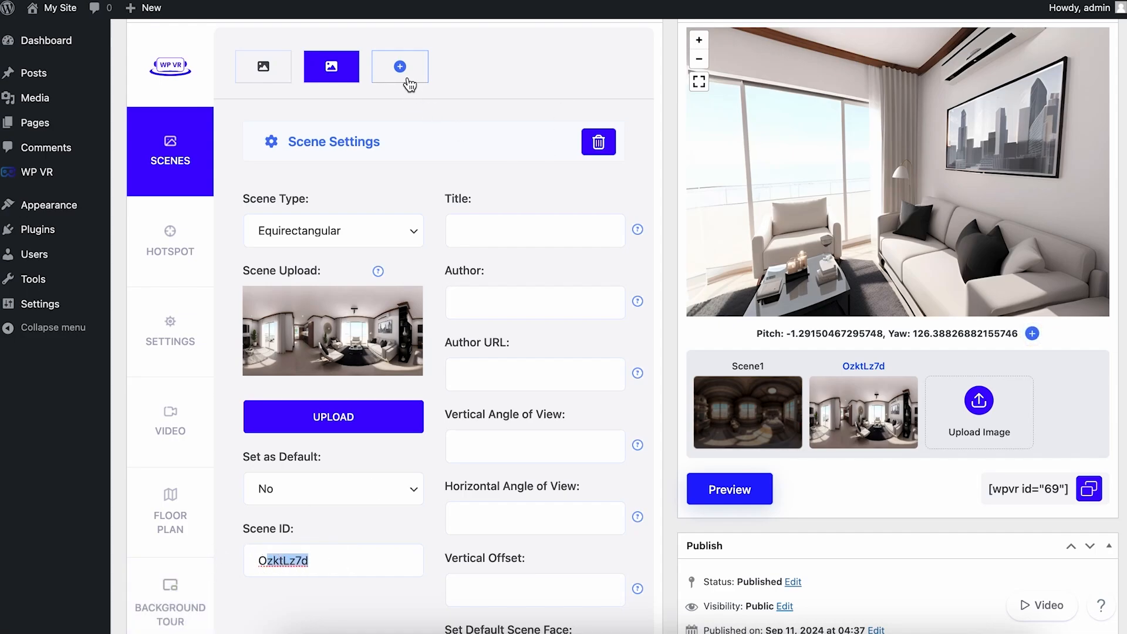
pyautogui.scroll(-6, 675, 115)
pyautogui.scroll(8, 675, 115)
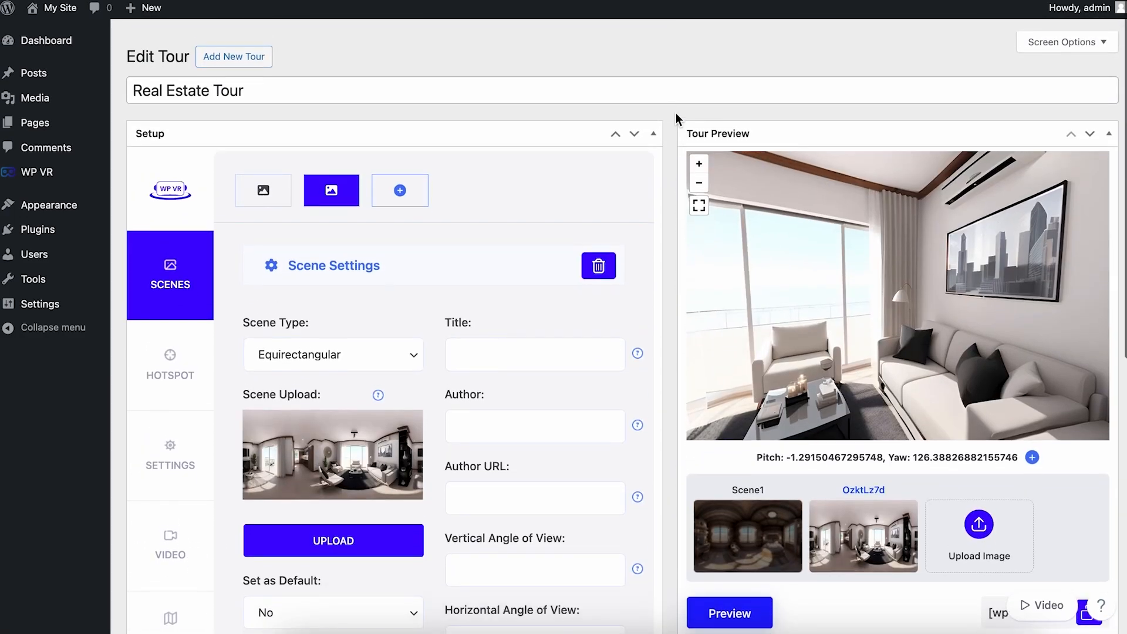
pyautogui.scroll(-3, 676, 114)
pyautogui.scroll(-3, 675, 115)
pyautogui.scroll(5, 675, 114)
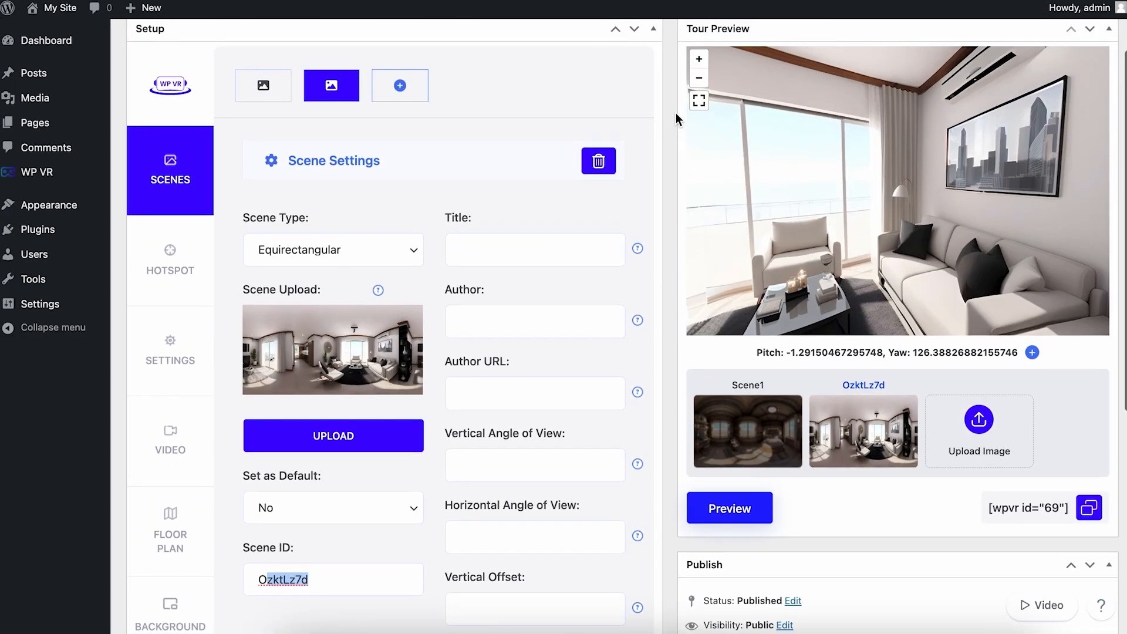
pyautogui.scroll(-5, 676, 138)
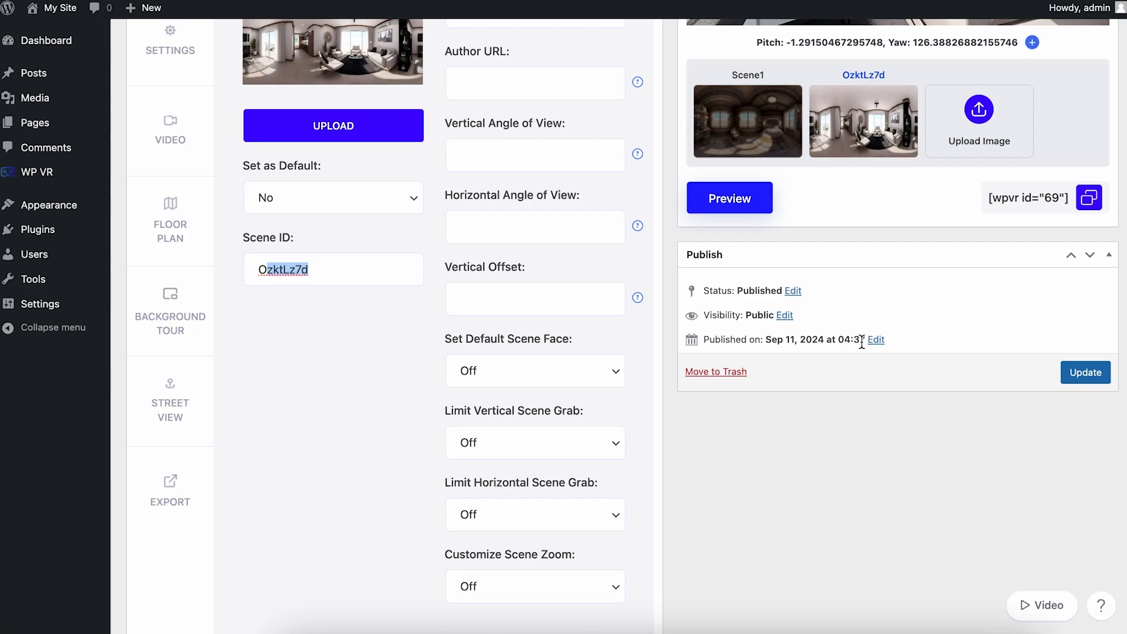
# - Change the tour's visibility to Password protected and enter the tour's access password
pyautogui.click(784, 316)
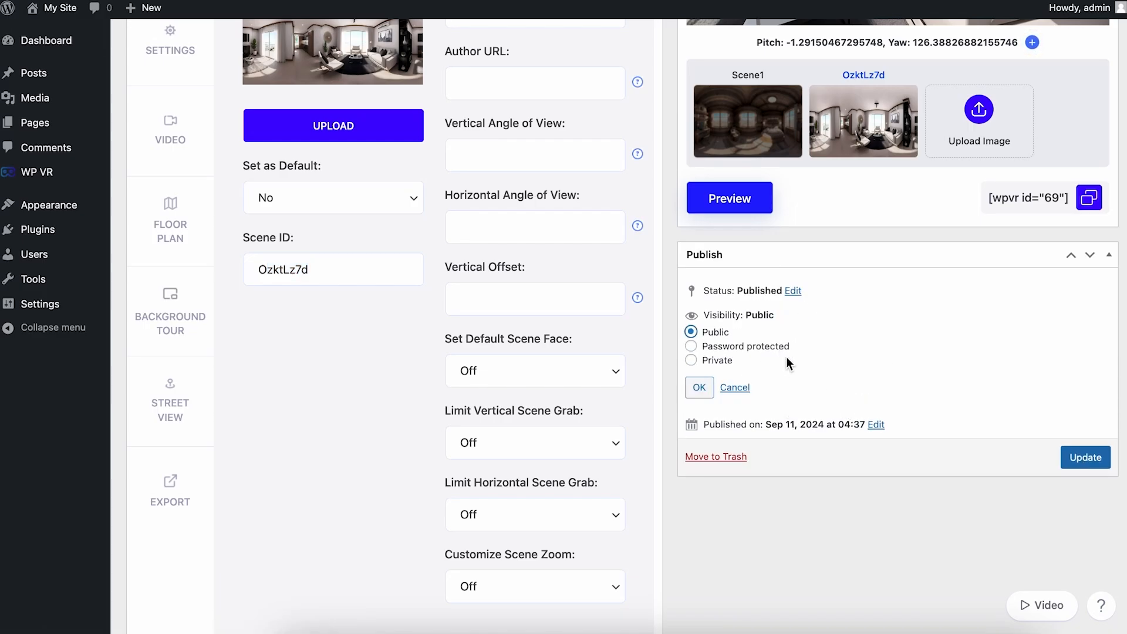
pyautogui.scroll(5, 787, 357)
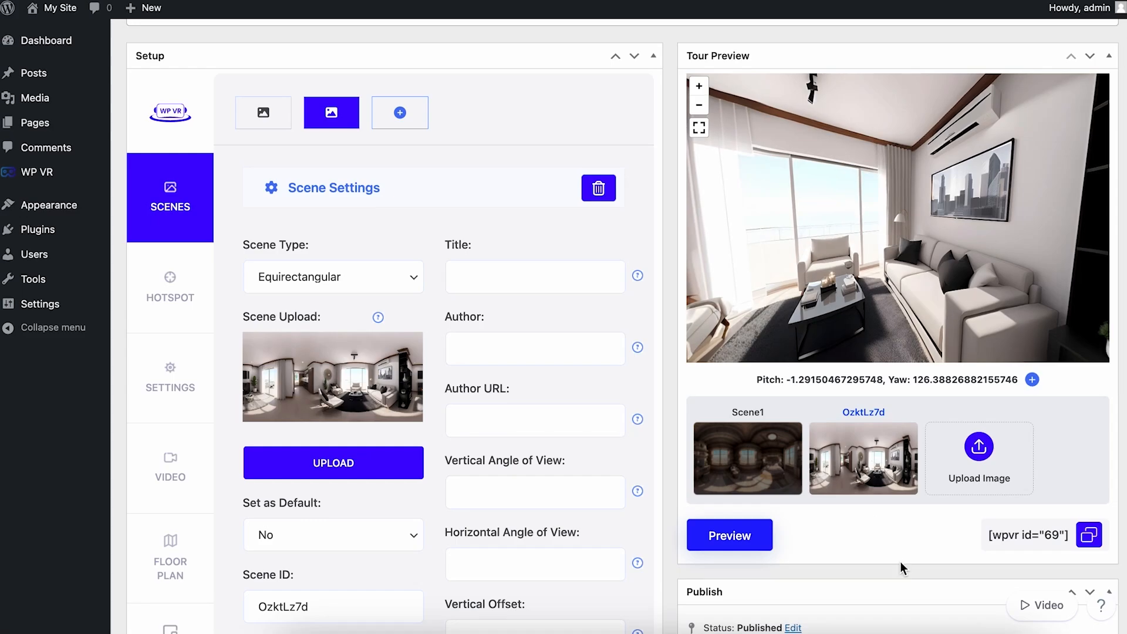
pyautogui.scroll(-5, 901, 562)
pyautogui.click(691, 369)
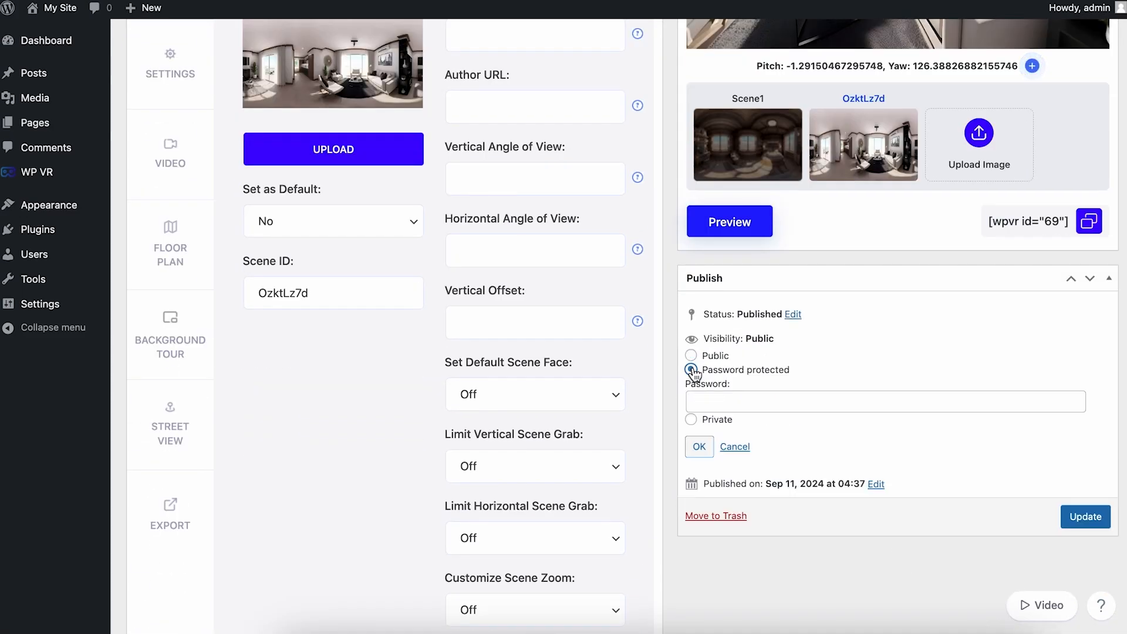
pyautogui.click(720, 394)
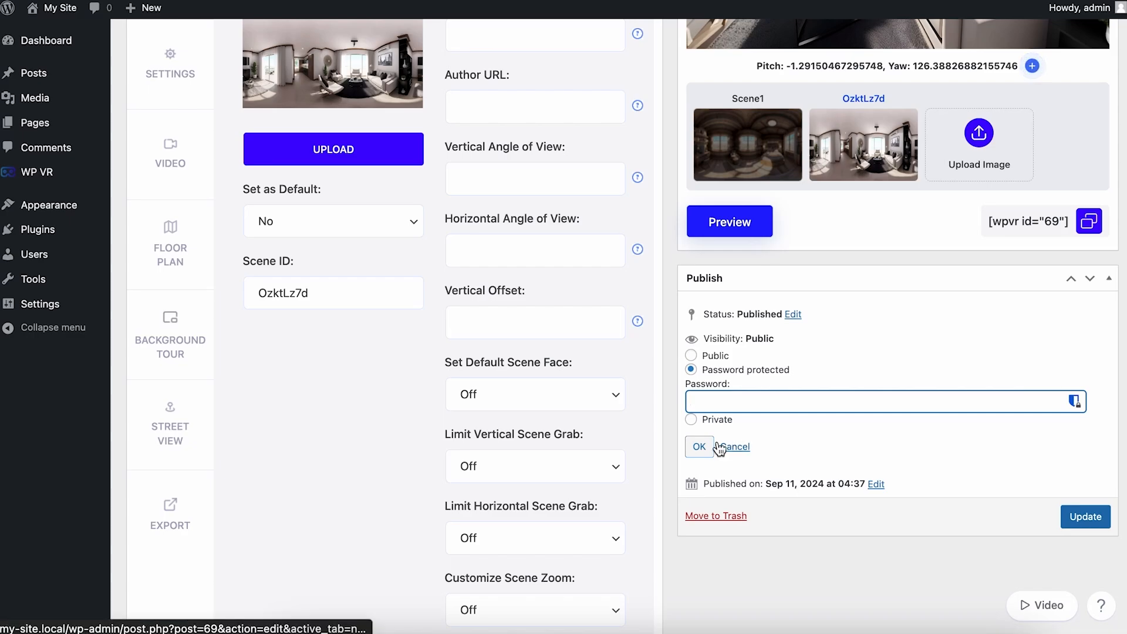
pyautogui.click(699, 446)
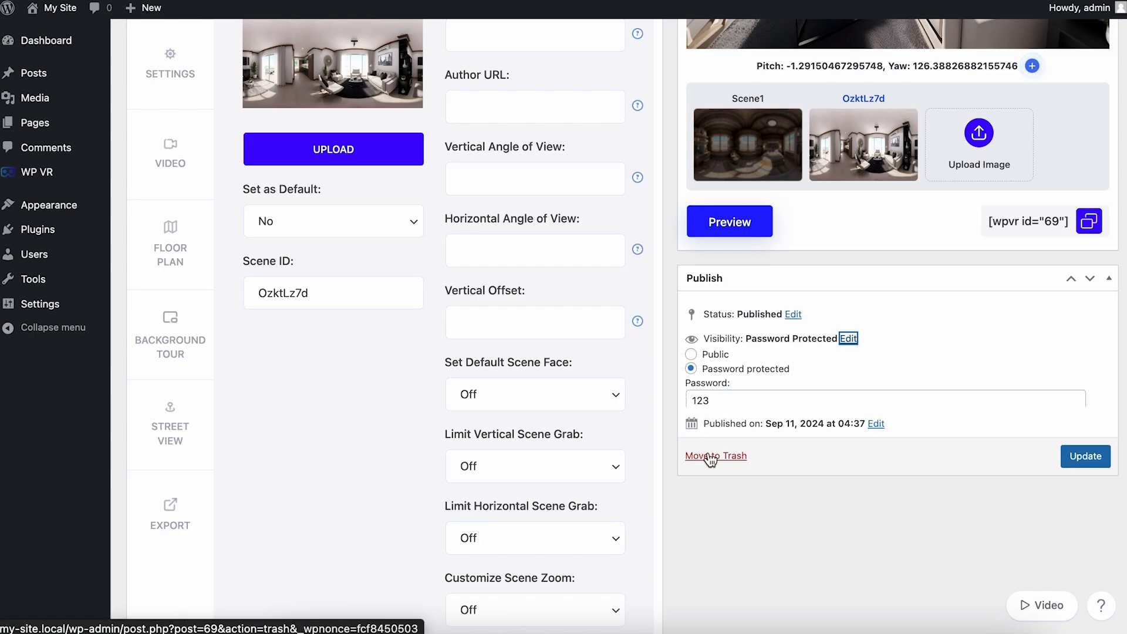
# - Add a third, blank scene and check the media library for its image without choosing one
pyautogui.scroll(5, 933, 388)
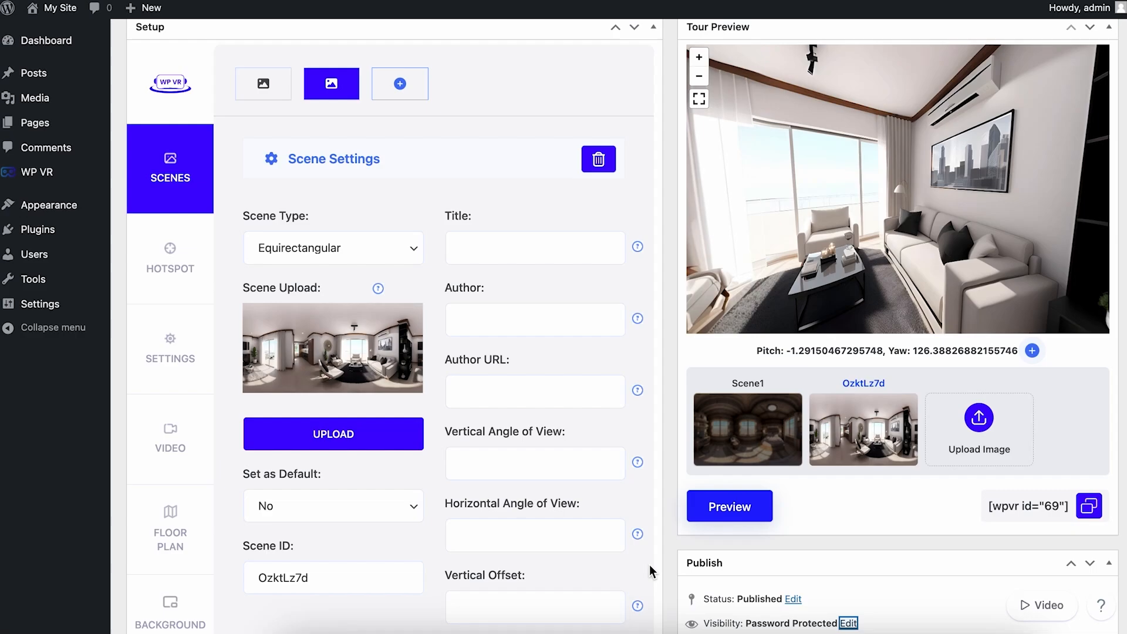
pyautogui.scroll(-2, 170, 252)
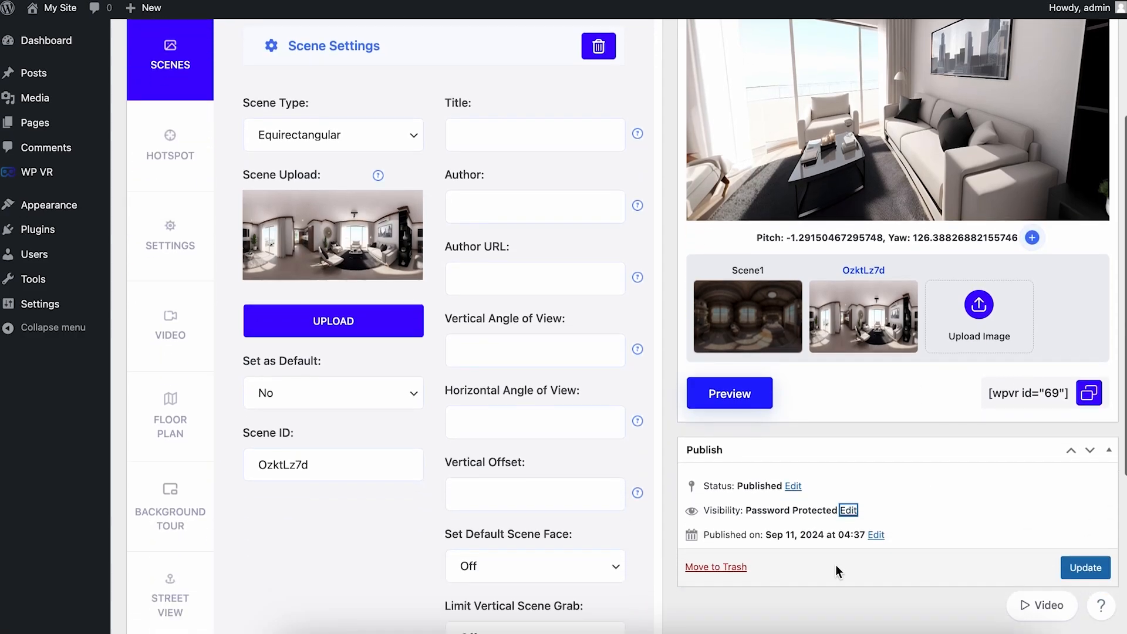
pyautogui.scroll(6, 842, 301)
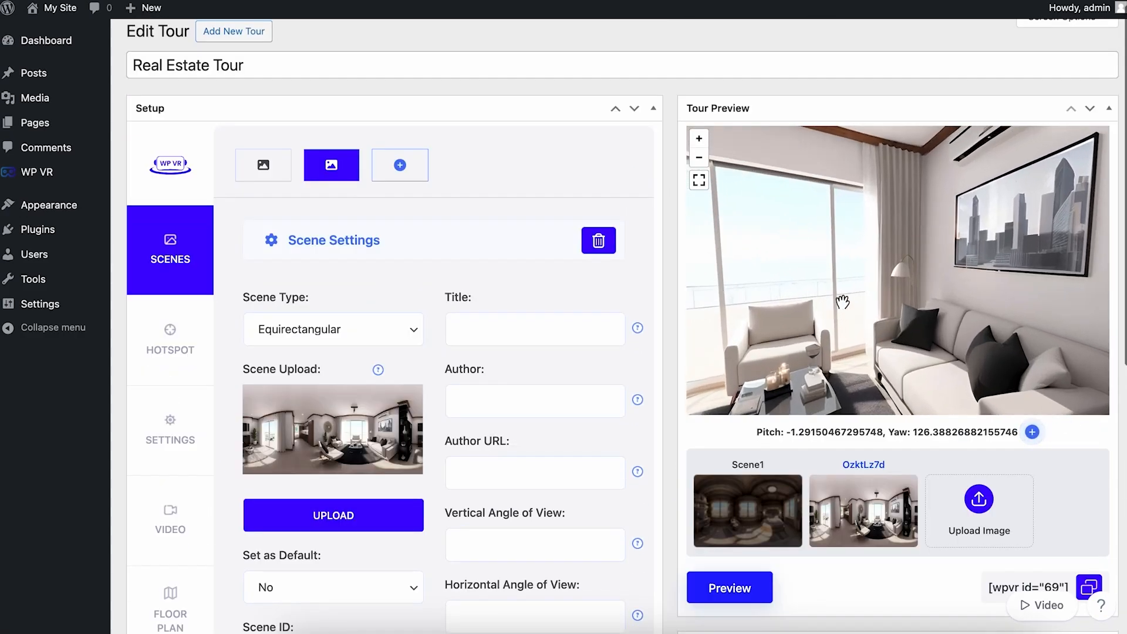
pyautogui.scroll(-5, 842, 301)
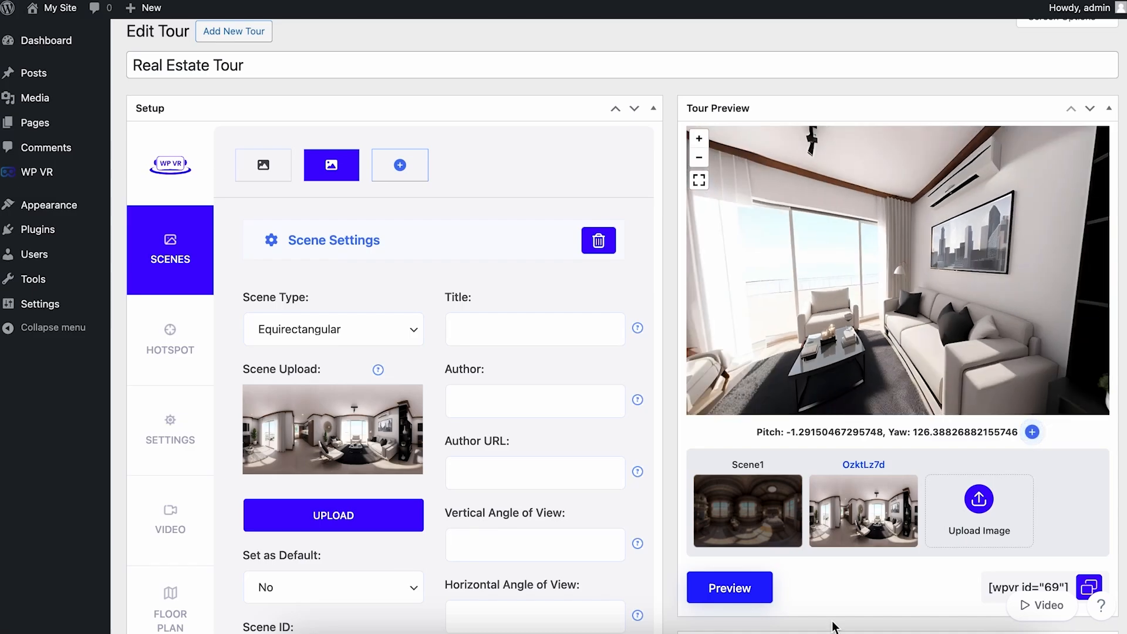
pyautogui.click(978, 510)
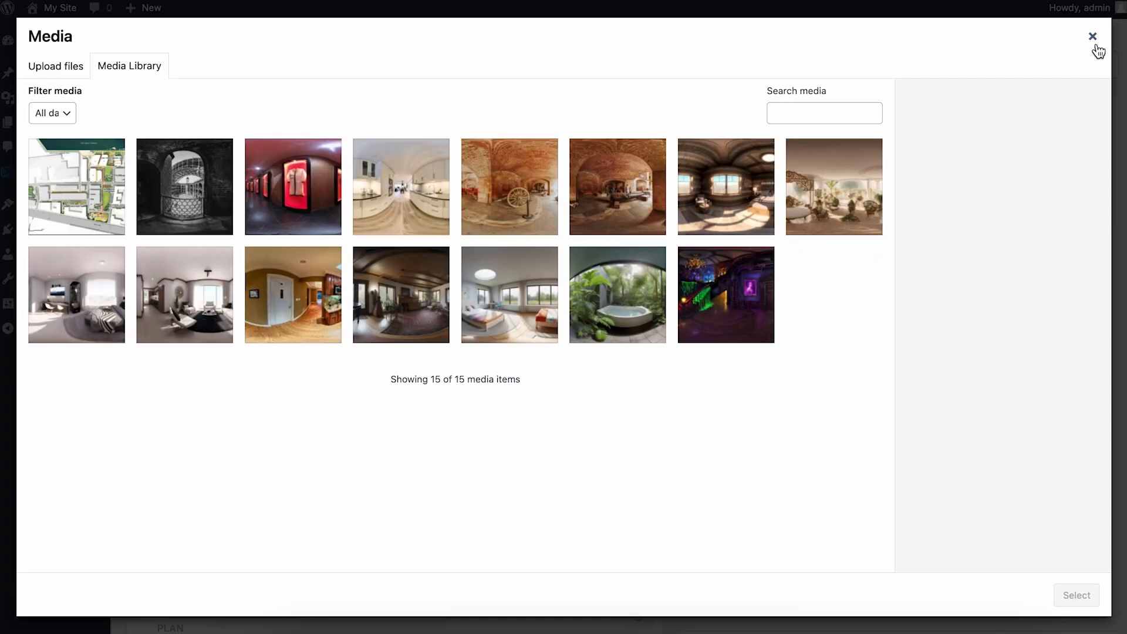
pyautogui.click(1094, 33)
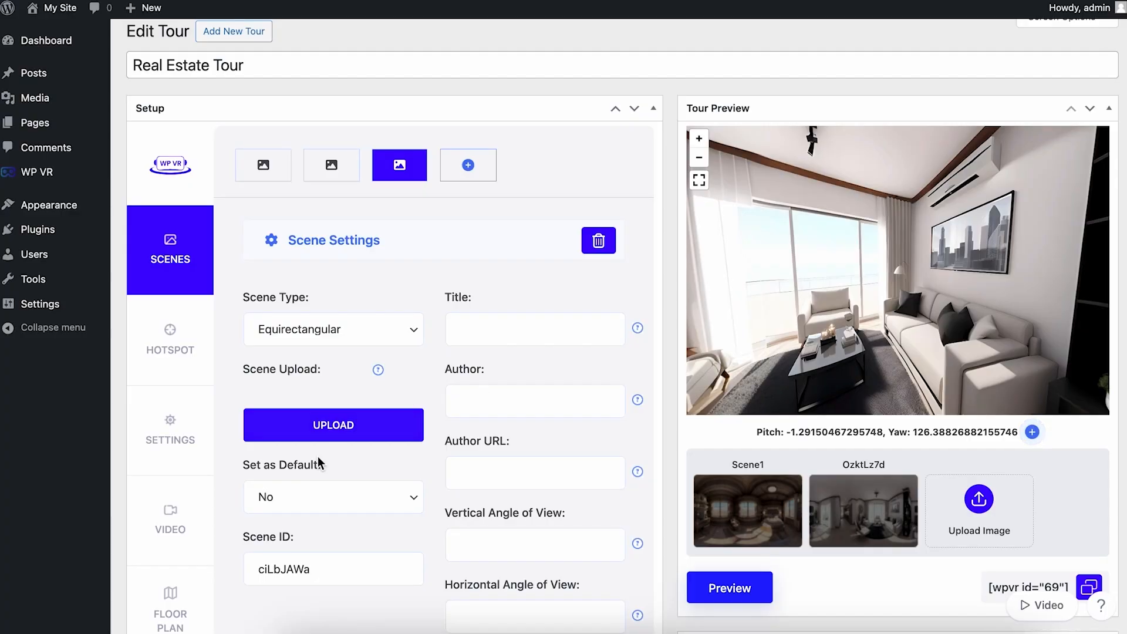
pyautogui.click(330, 433)
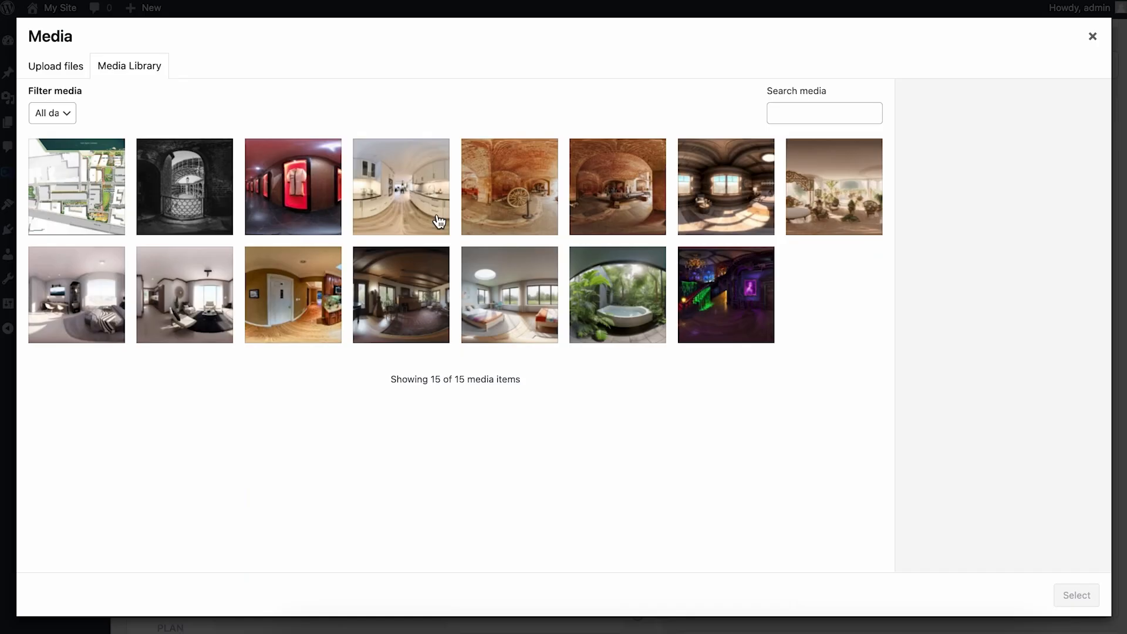
pyautogui.click(1091, 37)
# - Switch the blank third scene to Cubemap to view its six face upload fields, and return it to Equirectangular
pyautogui.click(419, 330)
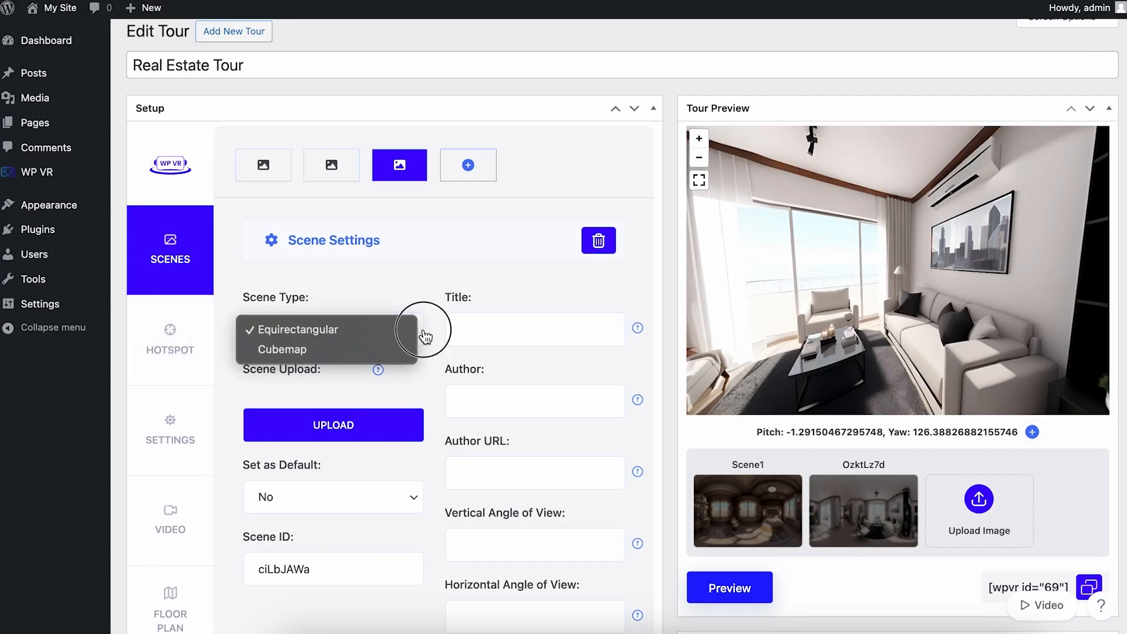
pyautogui.click(308, 350)
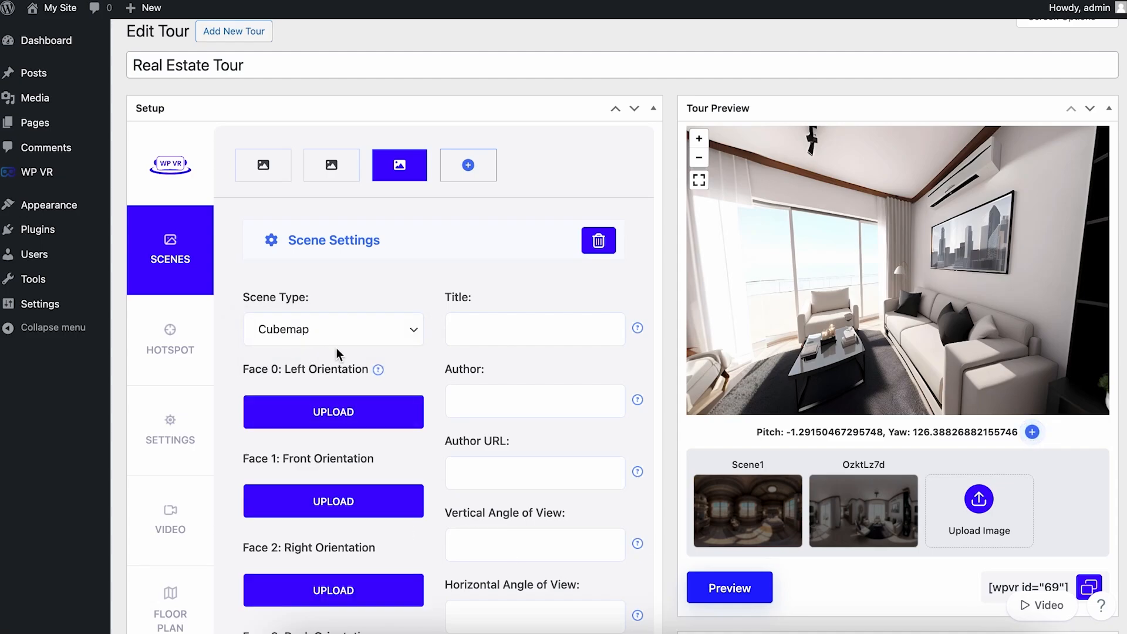
pyautogui.scroll(-7, 336, 347)
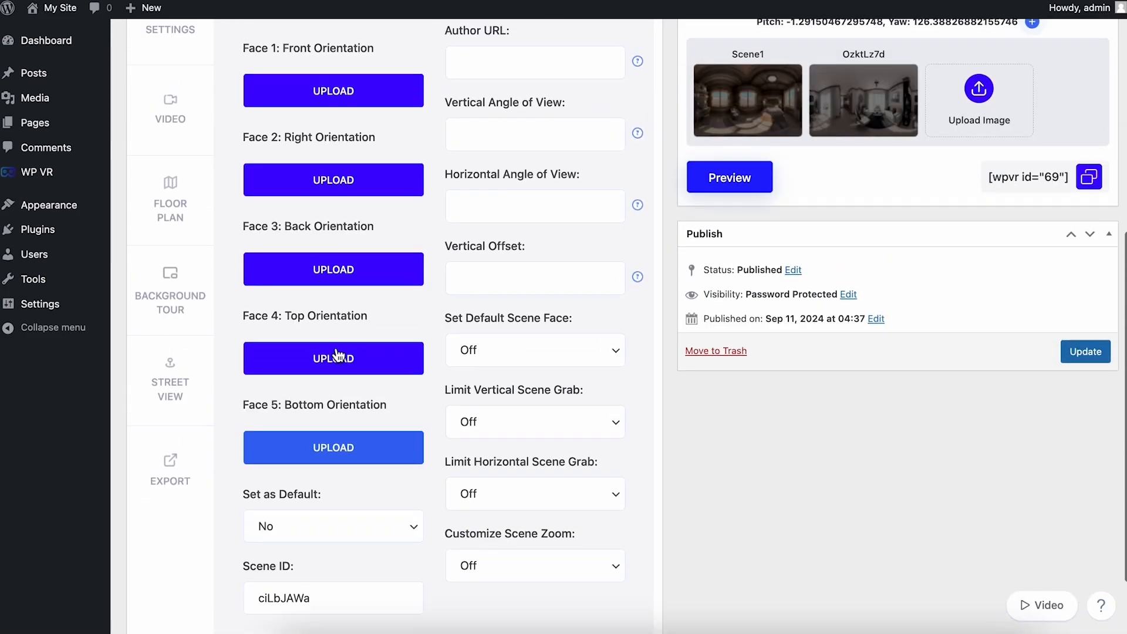
pyautogui.scroll(2, 335, 352)
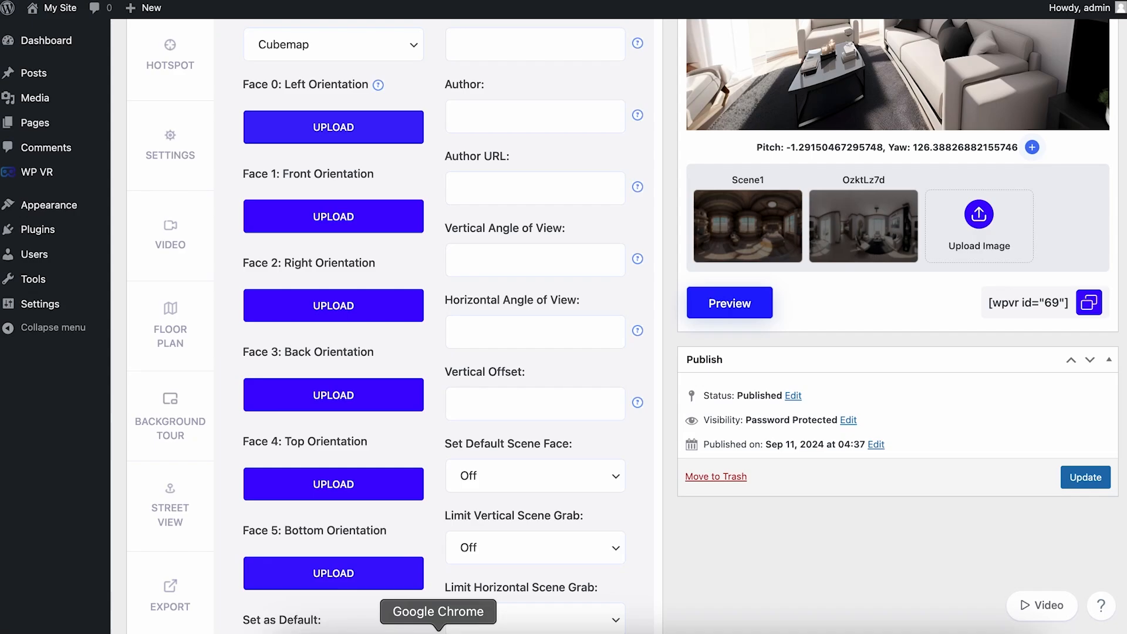
pyautogui.scroll(1, 328, 154)
pyautogui.click(370, 122)
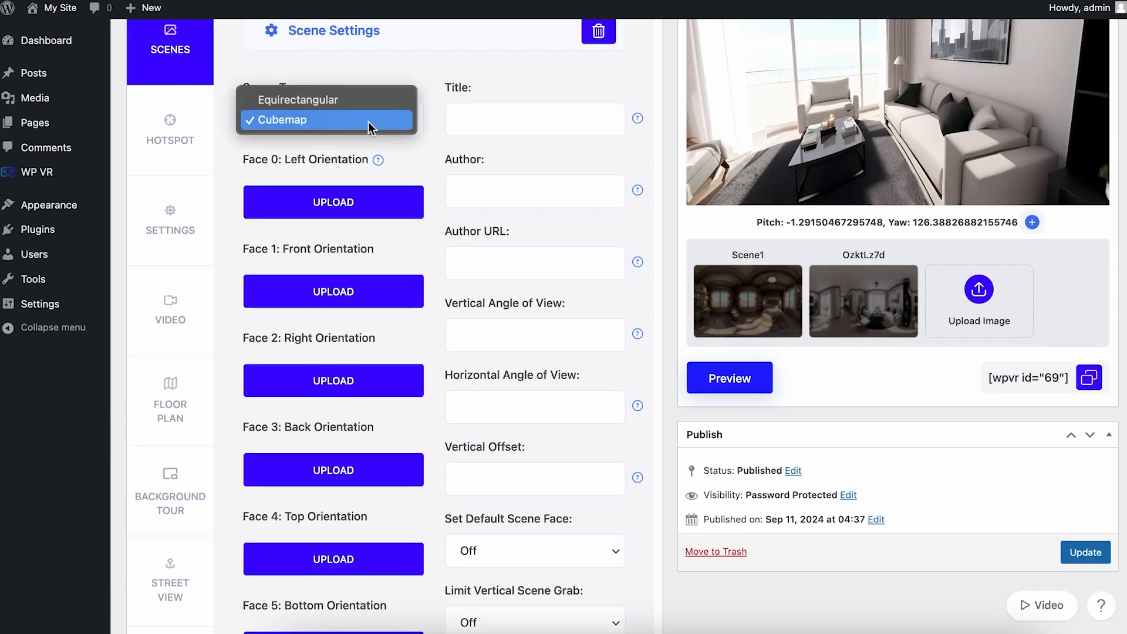
pyautogui.click(341, 101)
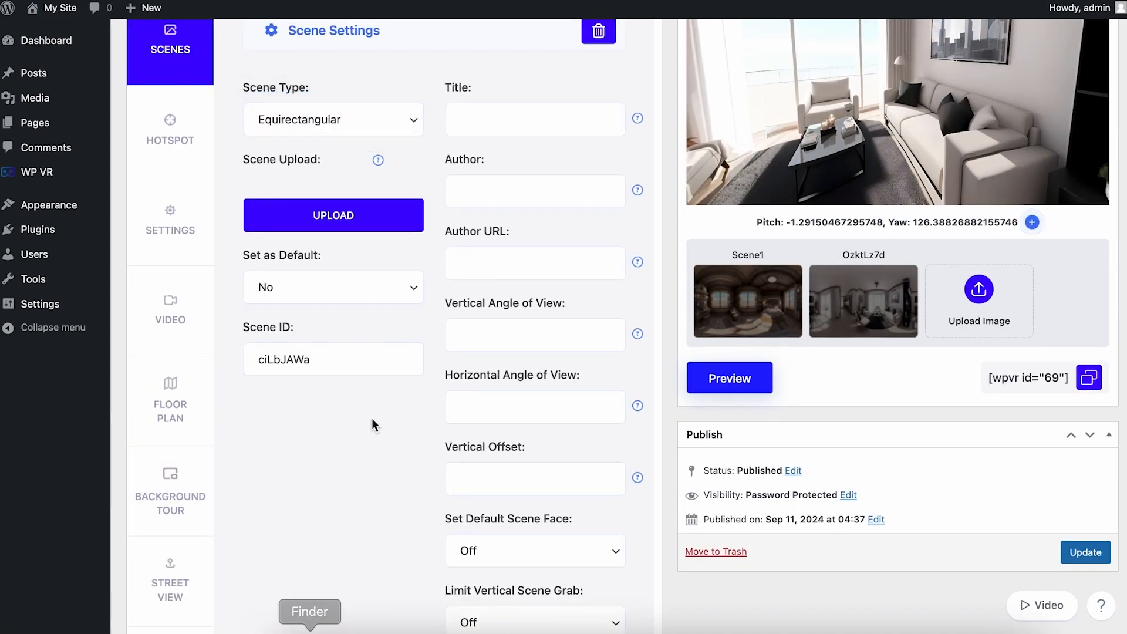
# - Open the hotspot settings and look over the existing Bed hotspot of the bedroom scene
pyautogui.scroll(3, 392, 454)
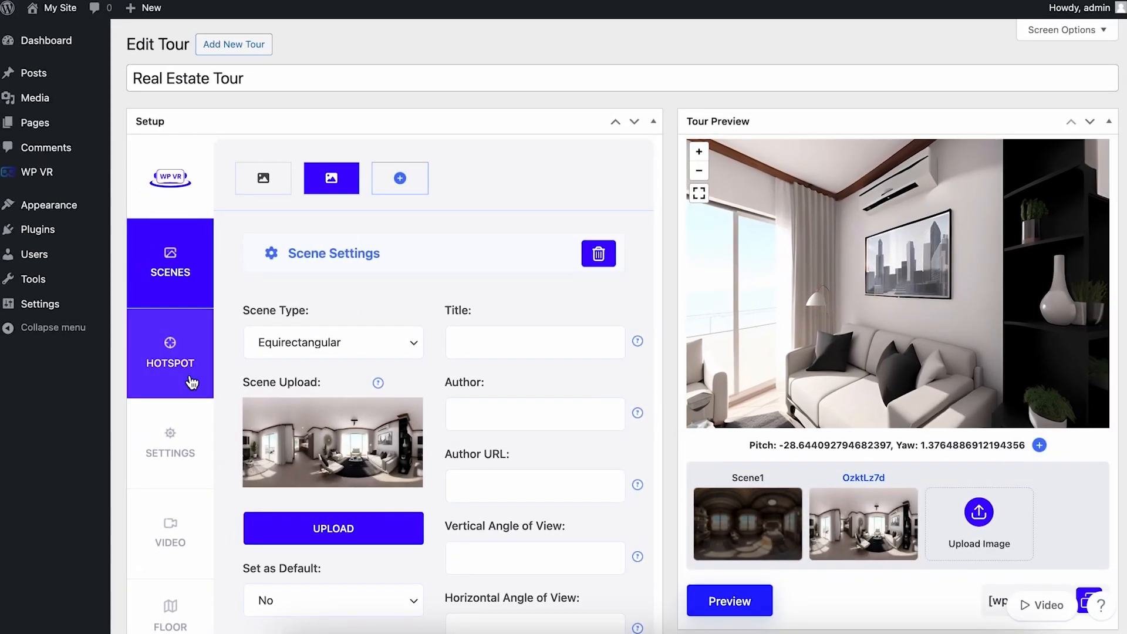
pyautogui.click(143, 387)
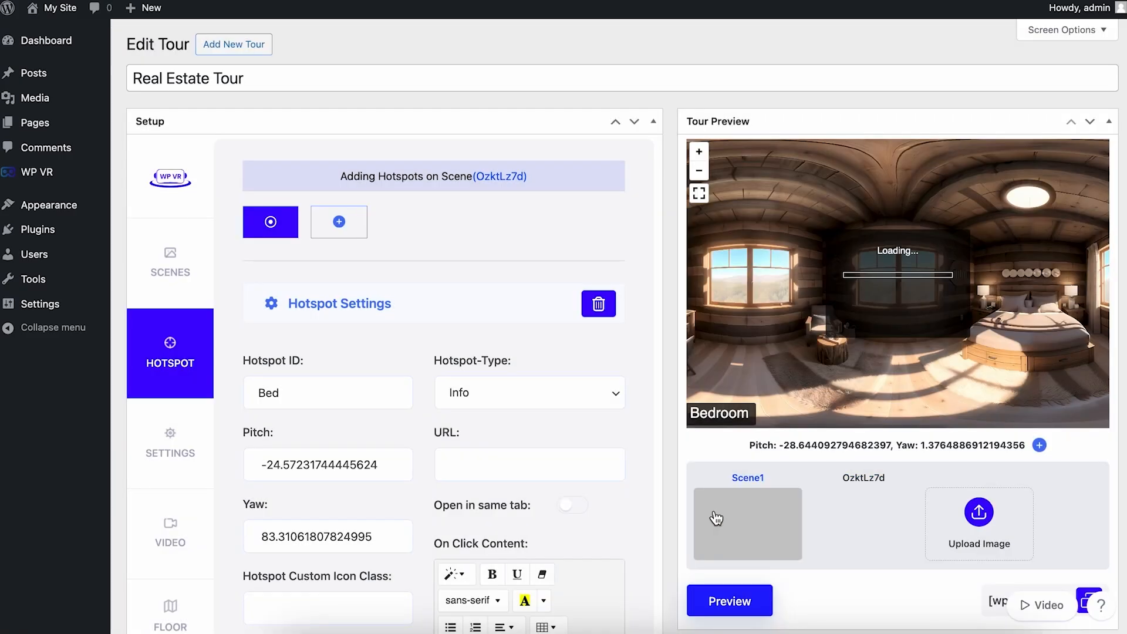
pyautogui.scroll(-2, 515, 281)
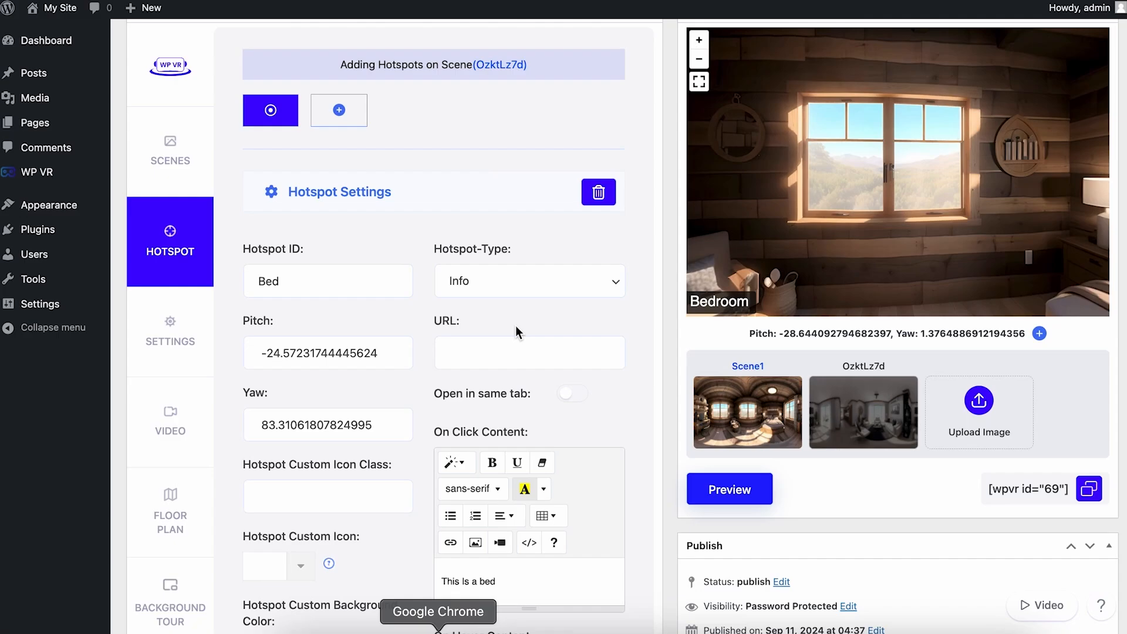
pyautogui.scroll(-5, 441, 346)
pyautogui.scroll(7, 446, 423)
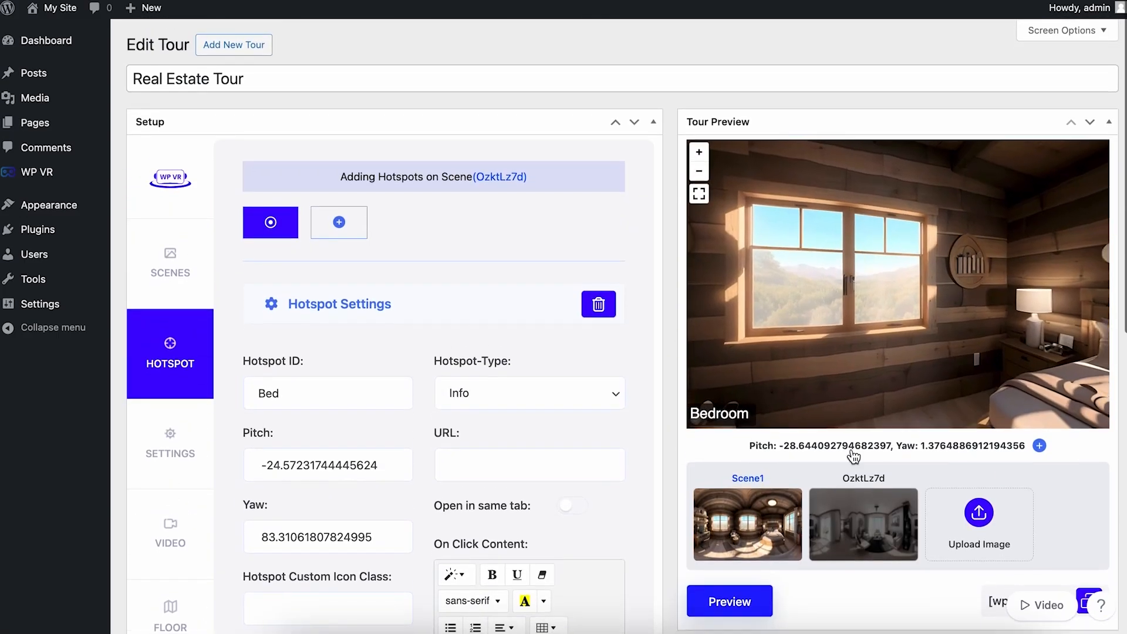
# - Switch to the living room scene and look over its blank hotspot settings down to Hotspot Border
pyautogui.scroll(-2, 862, 434)
pyautogui.click(868, 411)
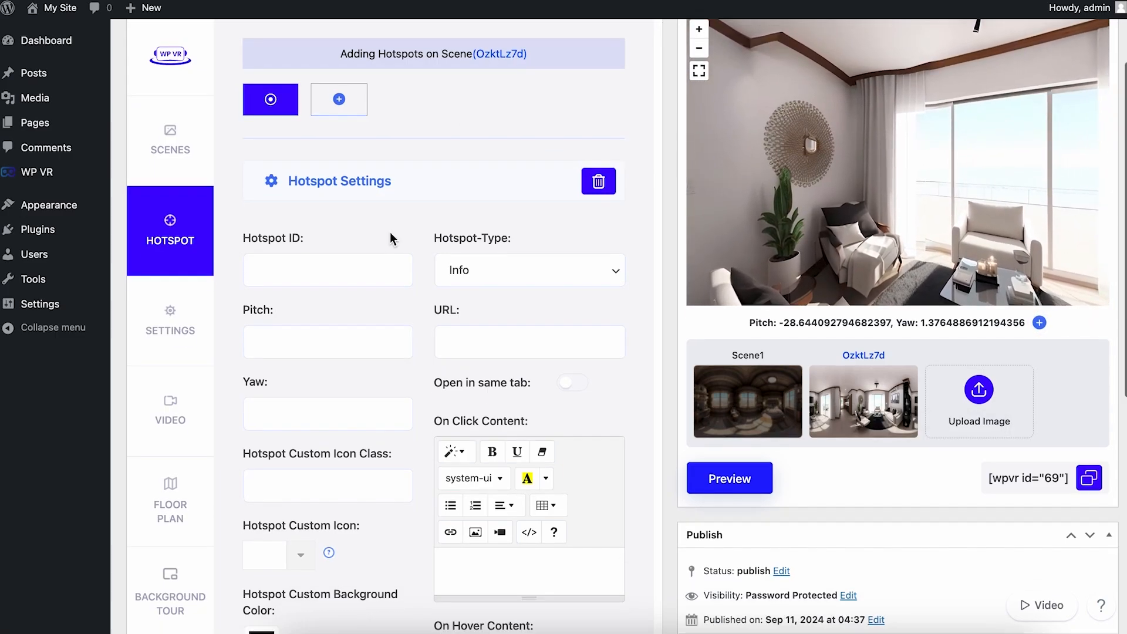
pyautogui.scroll(-8, 390, 235)
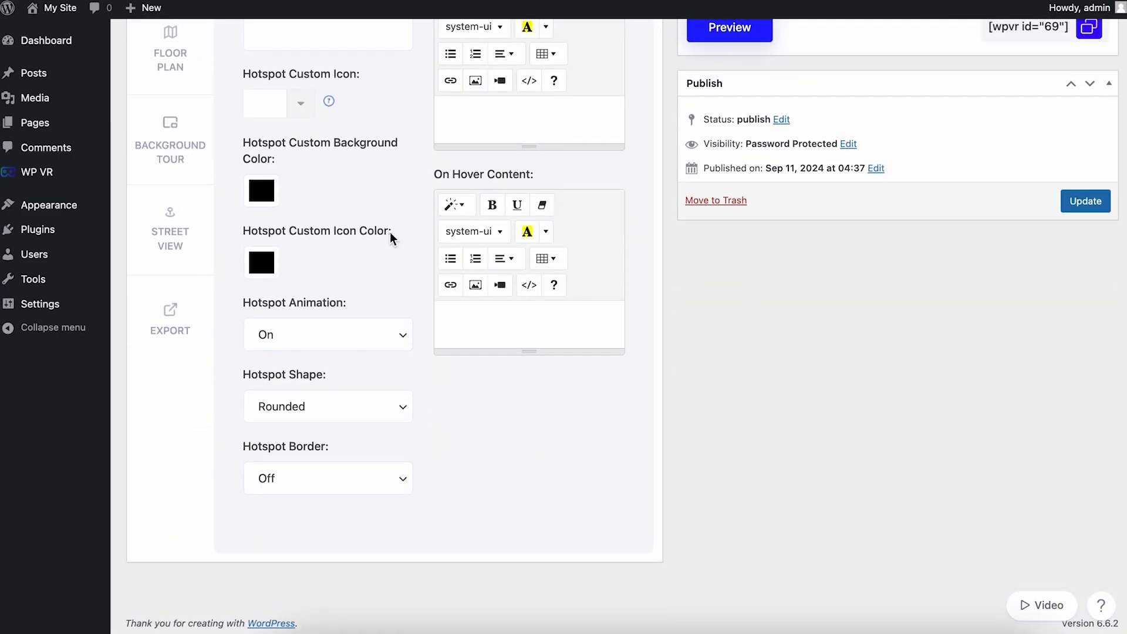
# - Choose the half-filled circle as the custom icon for the living room scene's hotspot
pyautogui.scroll(8, 390, 232)
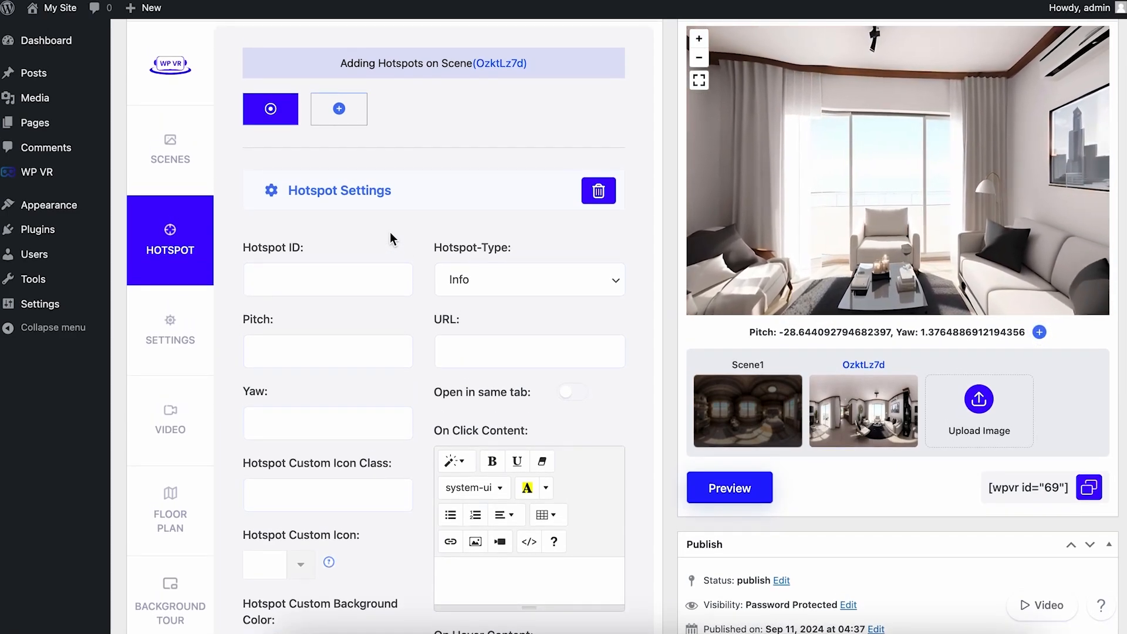
pyautogui.scroll(-1, 390, 233)
pyautogui.scroll(-5, 390, 231)
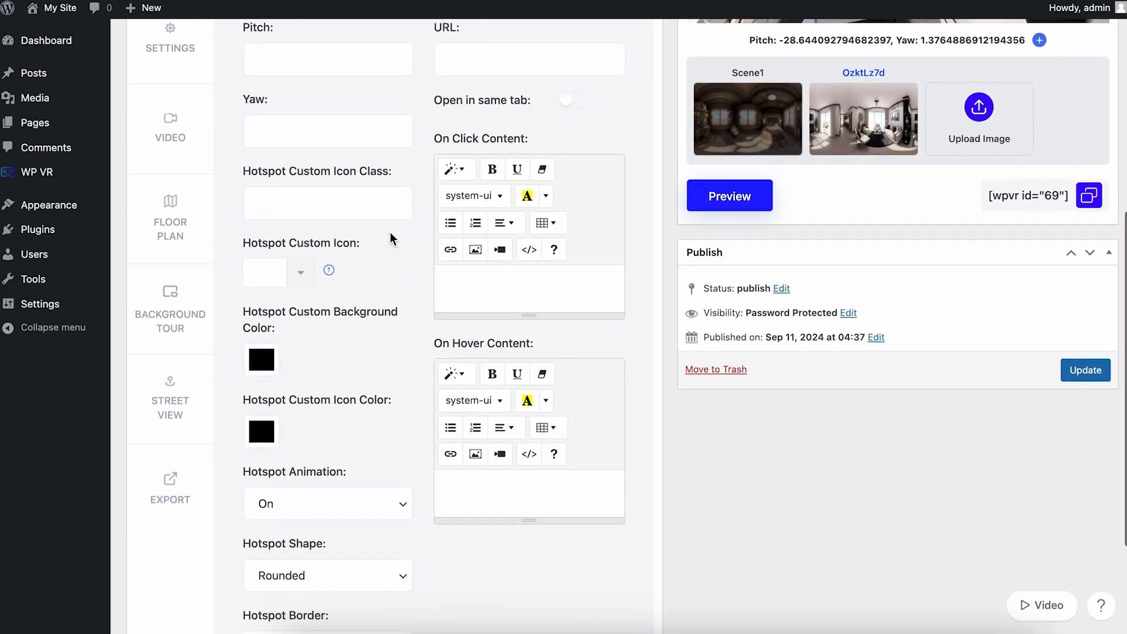
pyautogui.click(303, 228)
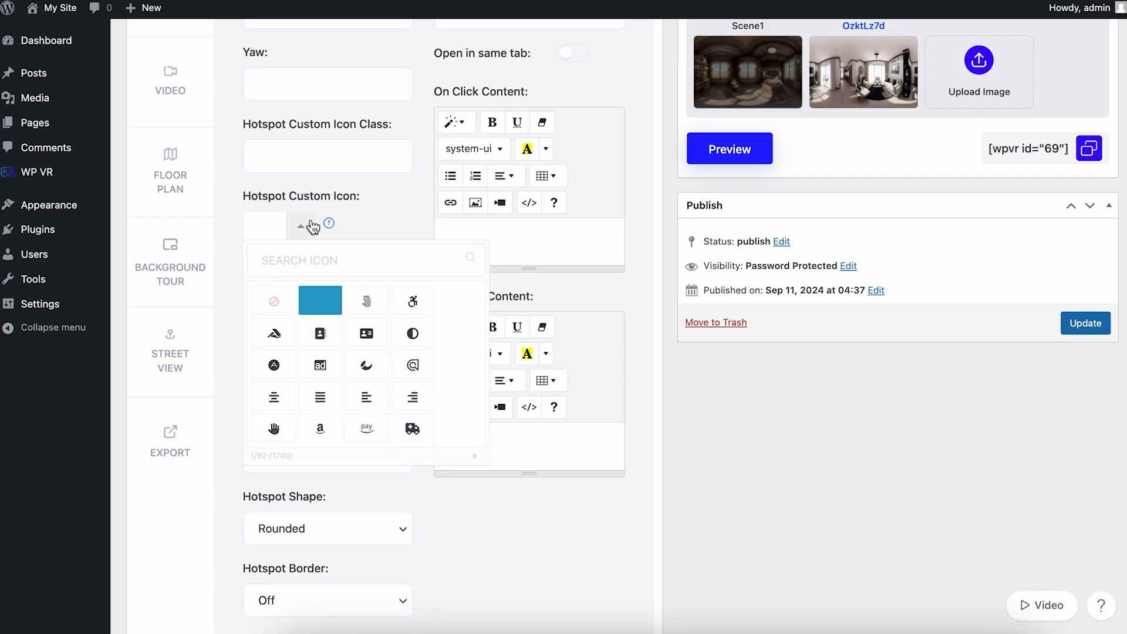
pyautogui.click(409, 334)
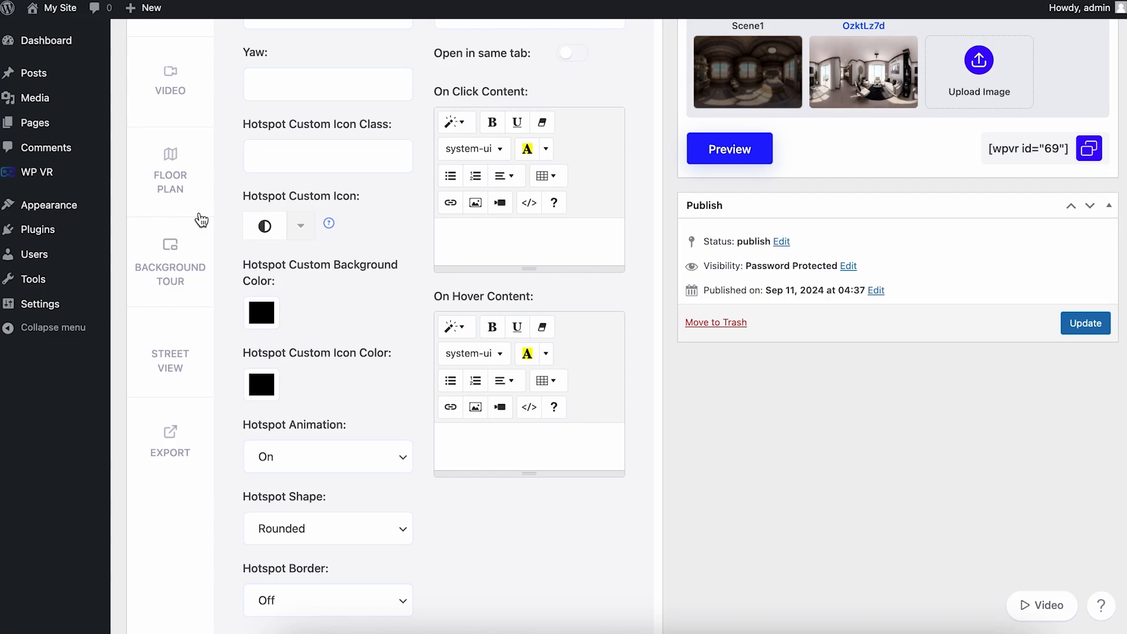
# - Pick the sofa's position in the living room preview, search the hotspot icons for "cou" and set the couch as custom icon
pyautogui.scroll(8, 830, 319)
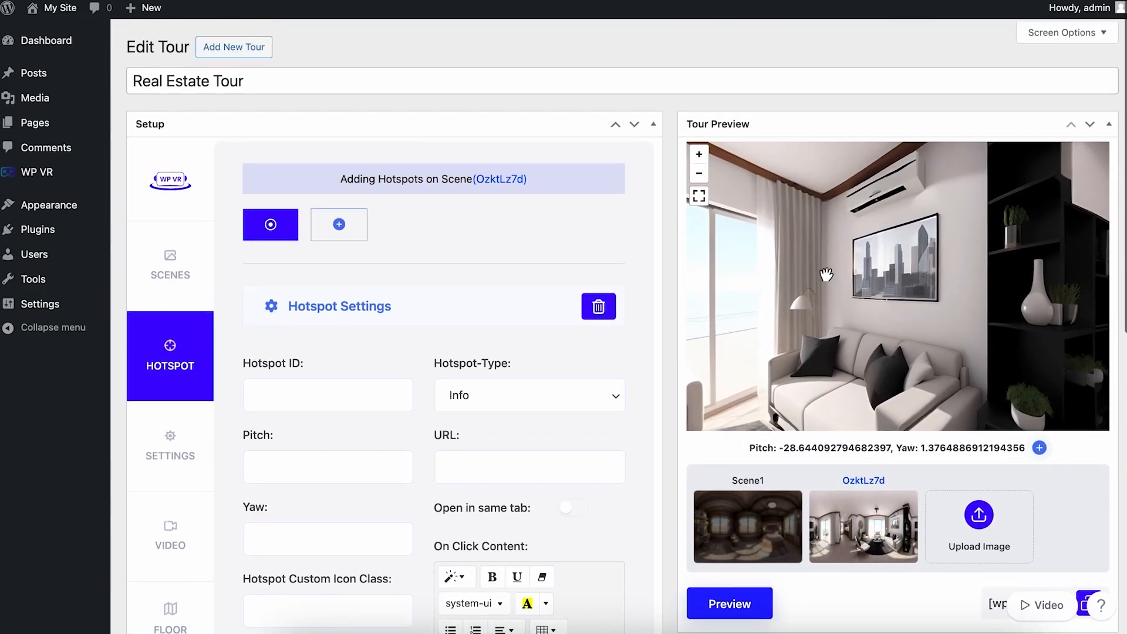
pyautogui.click(862, 358)
pyautogui.click(861, 358)
pyautogui.scroll(-7, 359, 316)
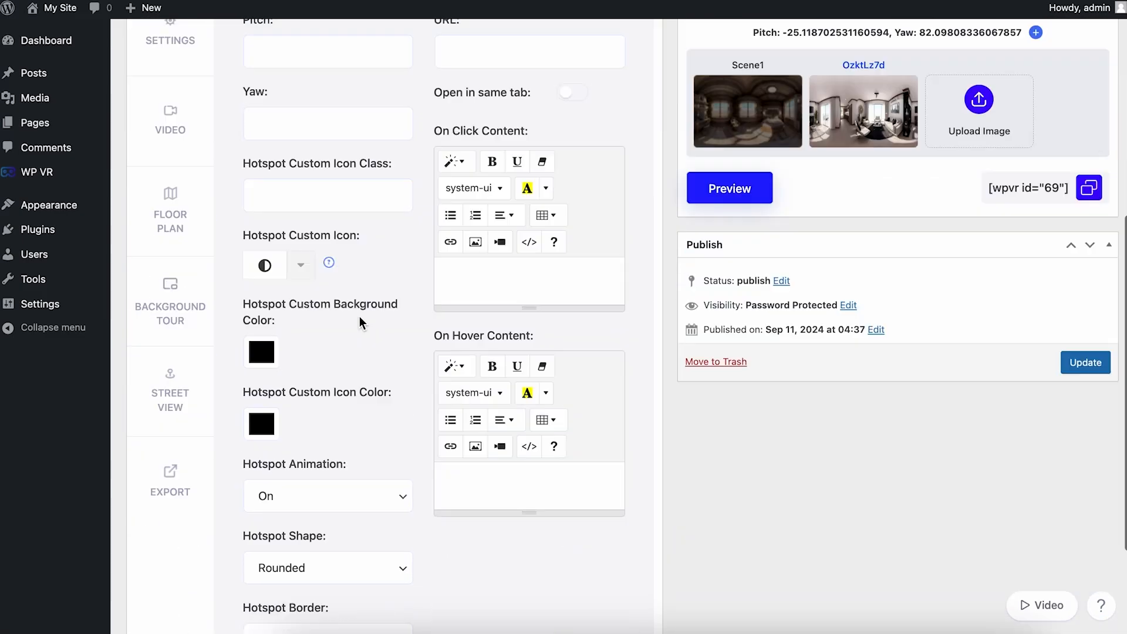
pyautogui.click(298, 265)
pyautogui.click(318, 301)
pyautogui.write('cou')
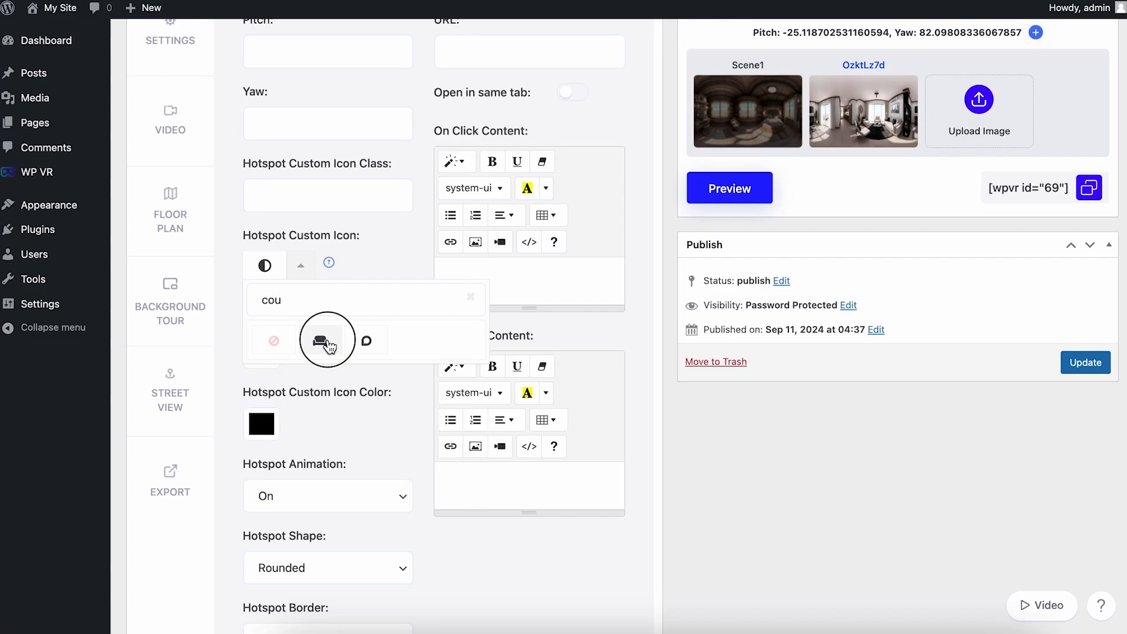
pyautogui.click(328, 345)
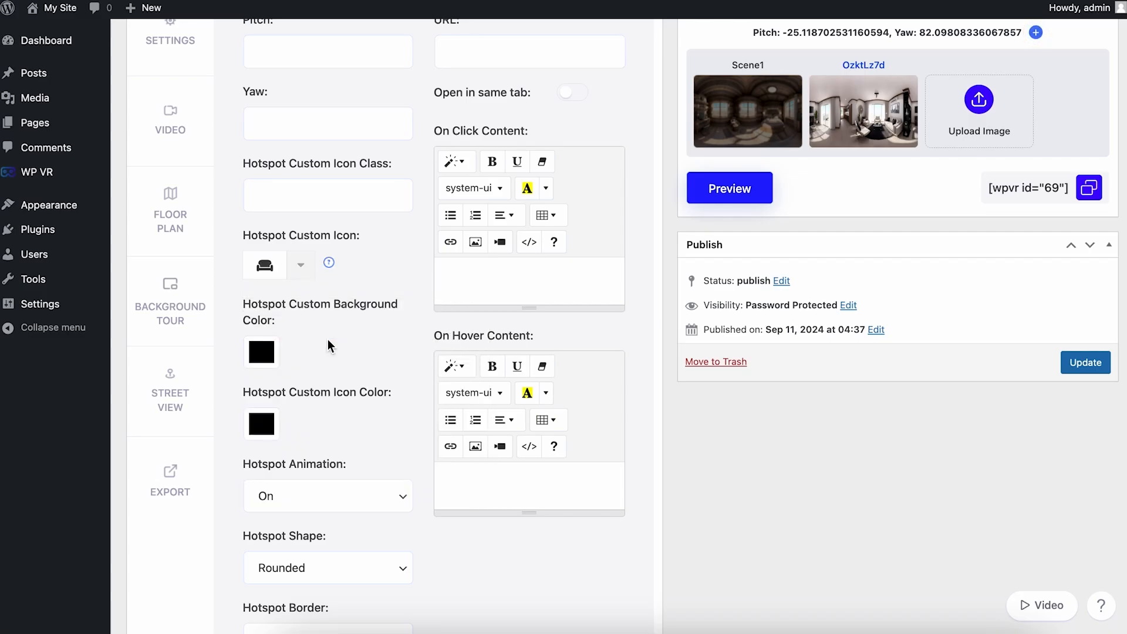
# - Set the living room hotspot's custom background color to bright red and its custom icon color to white
pyautogui.click(261, 352)
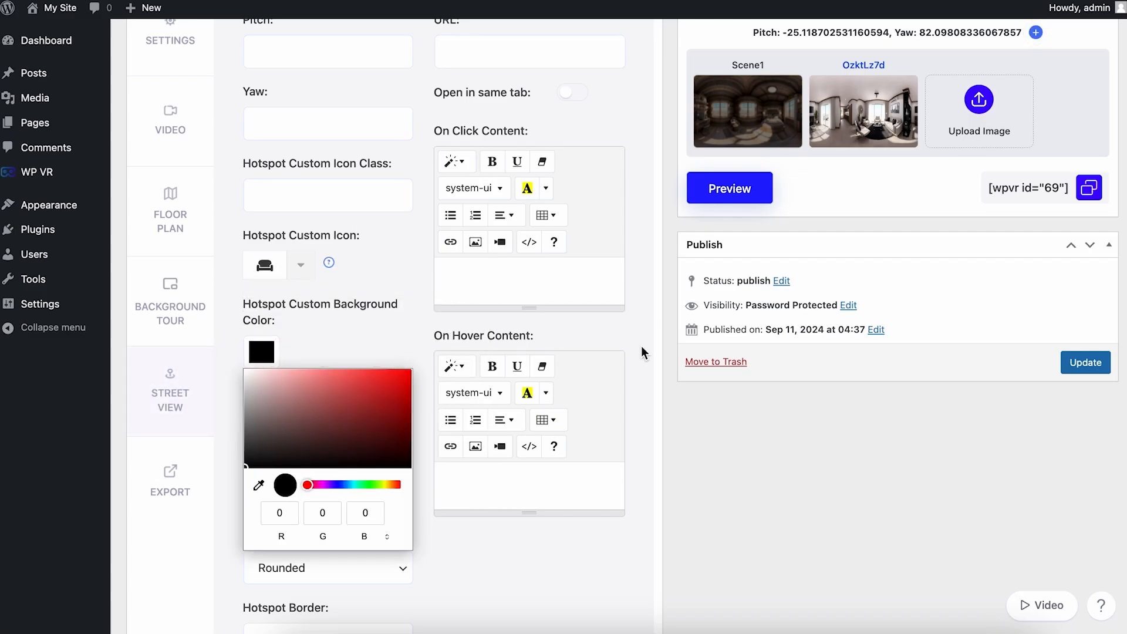
pyautogui.click(396, 338)
pyautogui.click(262, 423)
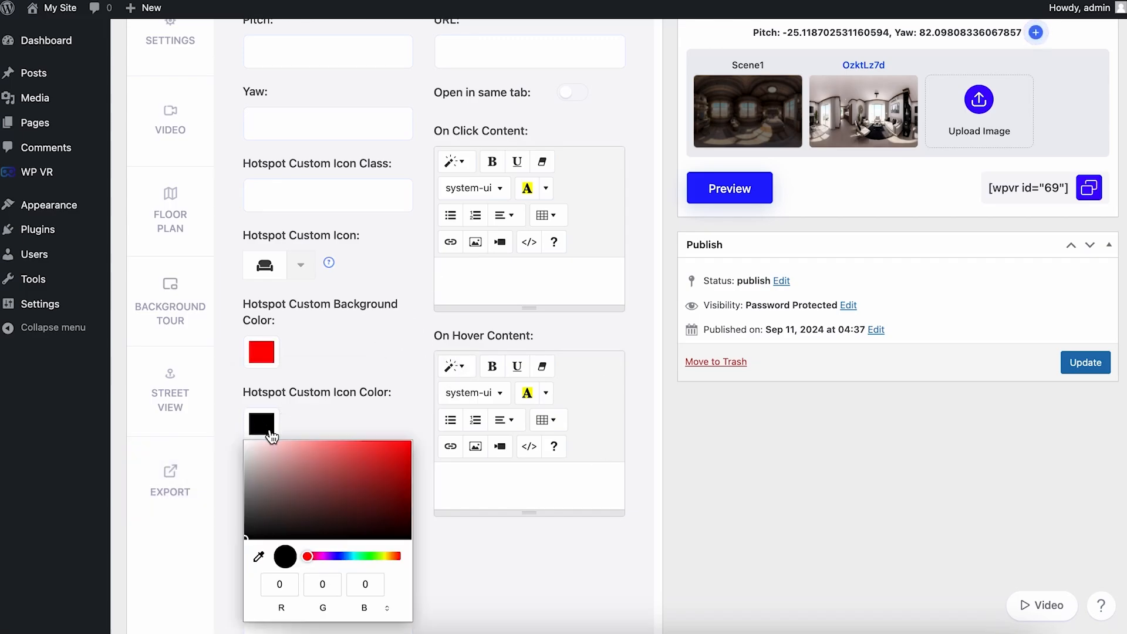
pyautogui.click(310, 488)
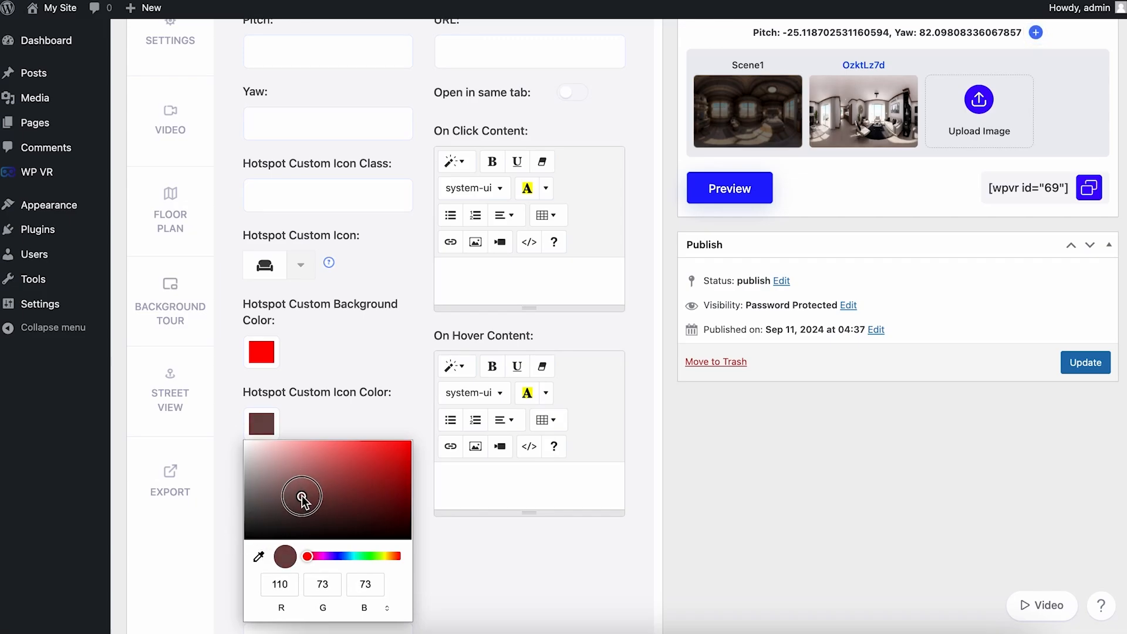
pyautogui.moveTo(303, 496); pyautogui.dragTo(223, 418)
pyautogui.click(324, 419)
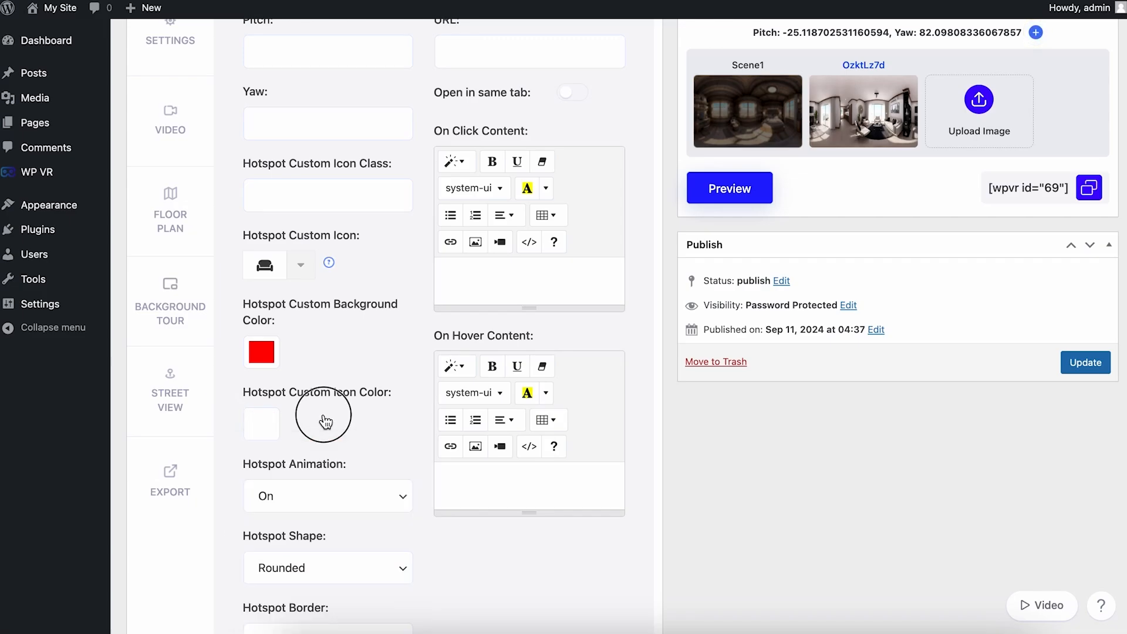
# - Darken the living room hotspot's custom background color to RGB 199, 0, 0
pyautogui.scroll(-3, 322, 420)
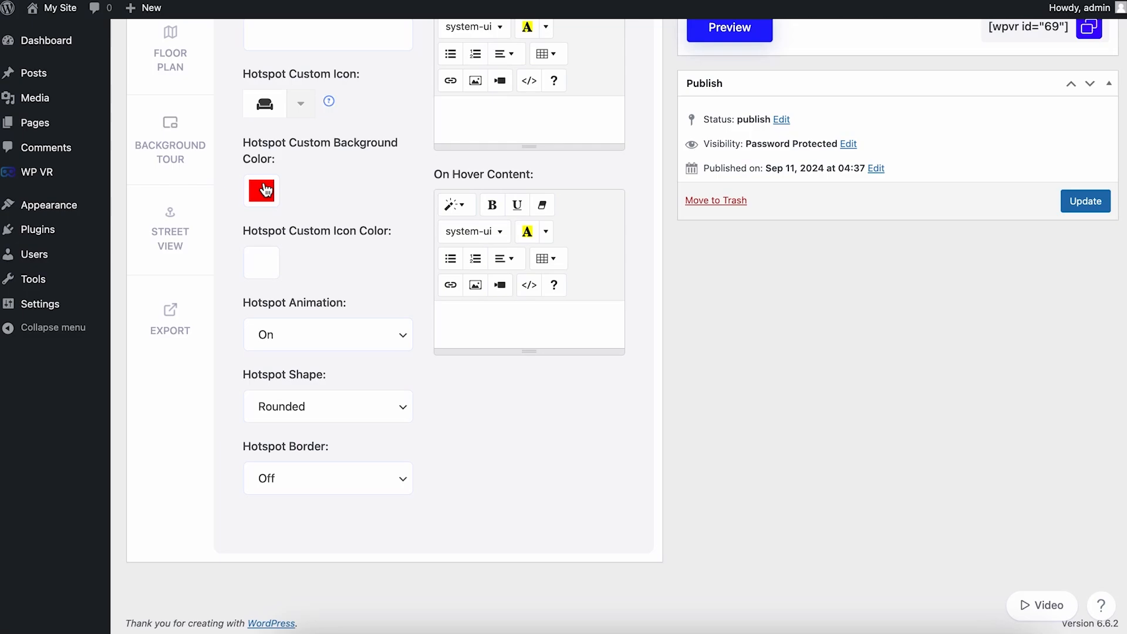
pyautogui.click(265, 189)
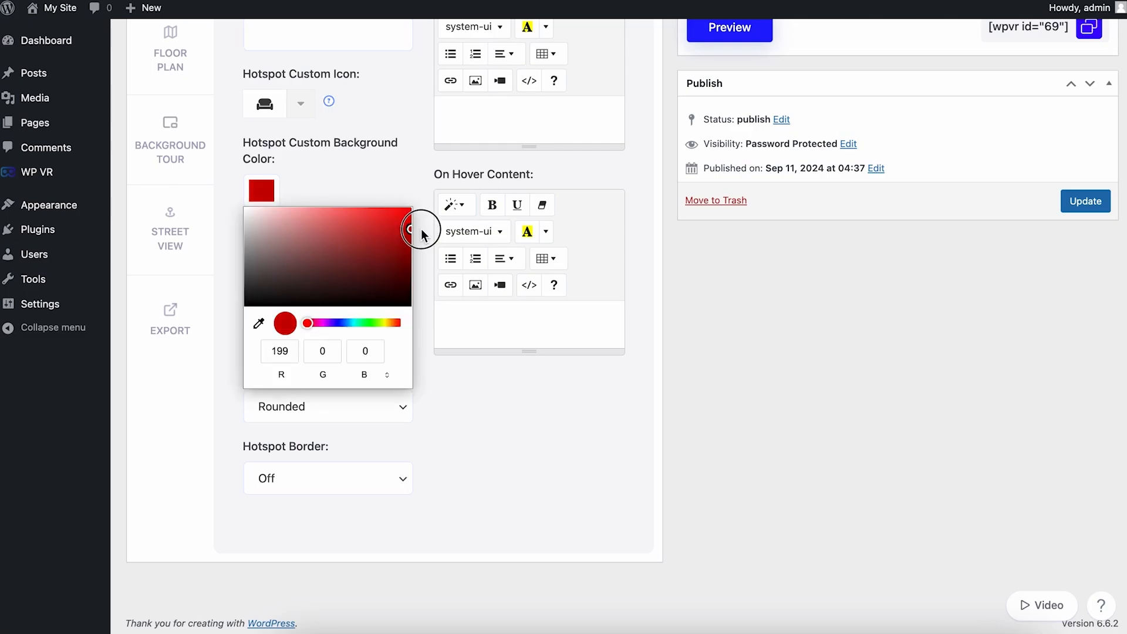
pyautogui.click(380, 170)
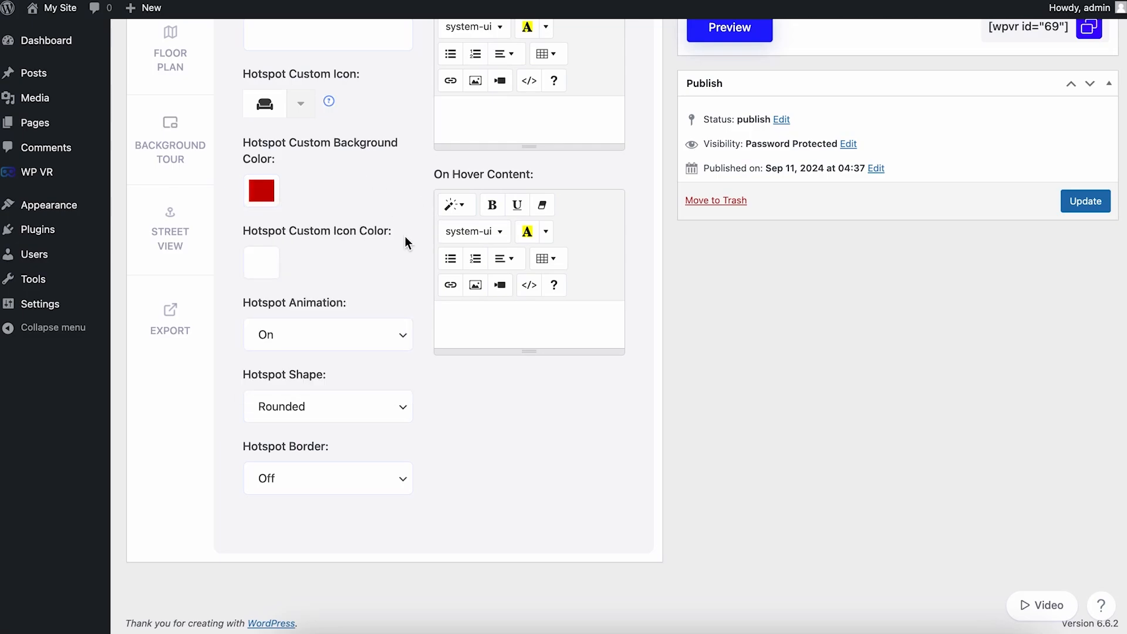
# - Review the options for Hotspot Animation, Hotspot Shape and Hotspot Border without changing them
pyautogui.click(396, 343)
pyautogui.click(374, 336)
pyautogui.click(392, 406)
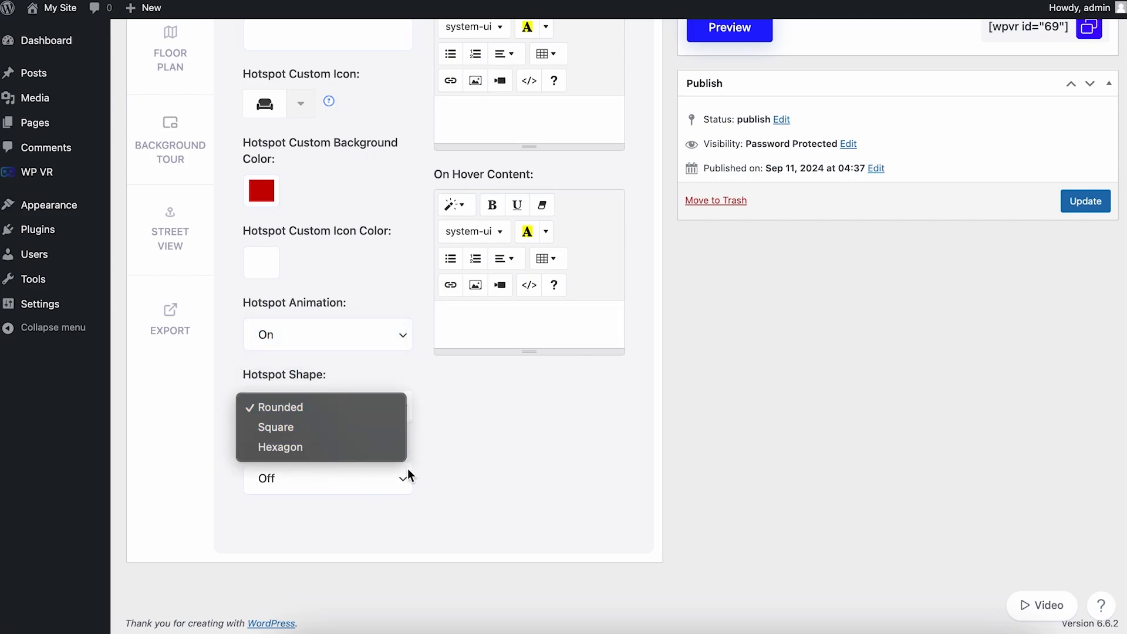
pyautogui.click(436, 416)
pyautogui.click(400, 484)
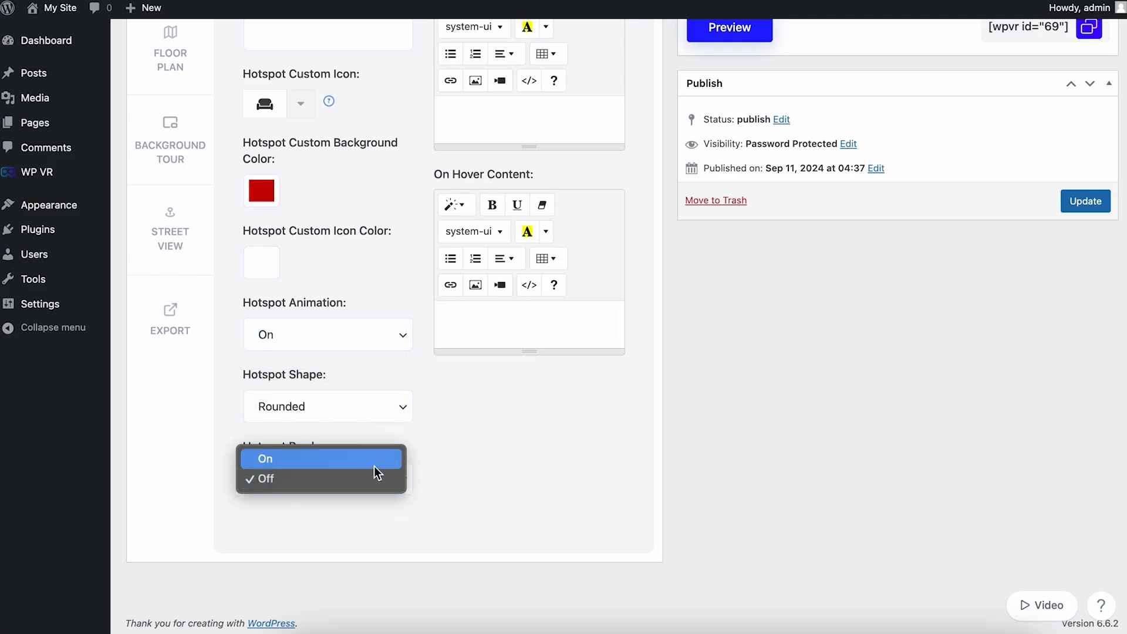
pyautogui.click(516, 458)
# - Update the published tour with the living room hotspot's changes
pyautogui.scroll(1, 858, 458)
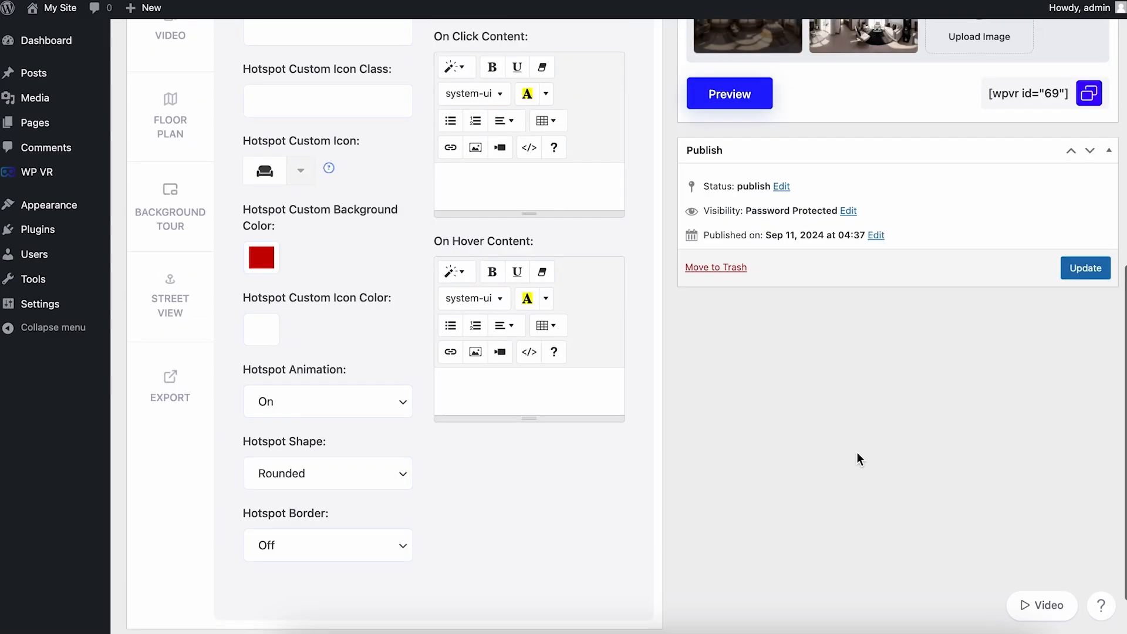
pyautogui.scroll(3, 858, 457)
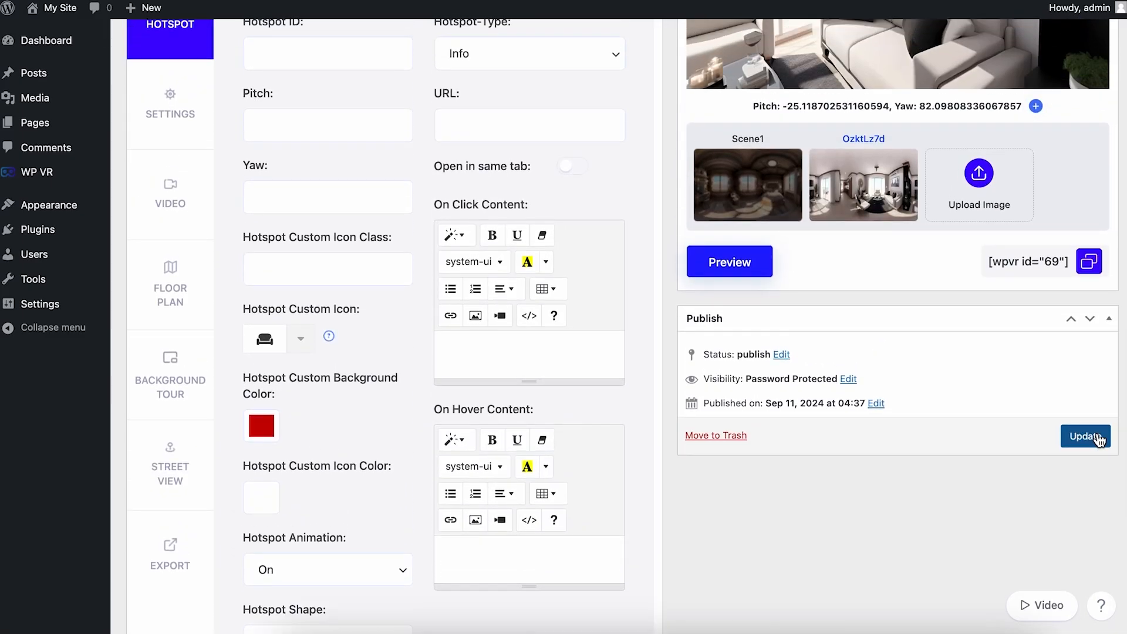
pyautogui.click(1096, 437)
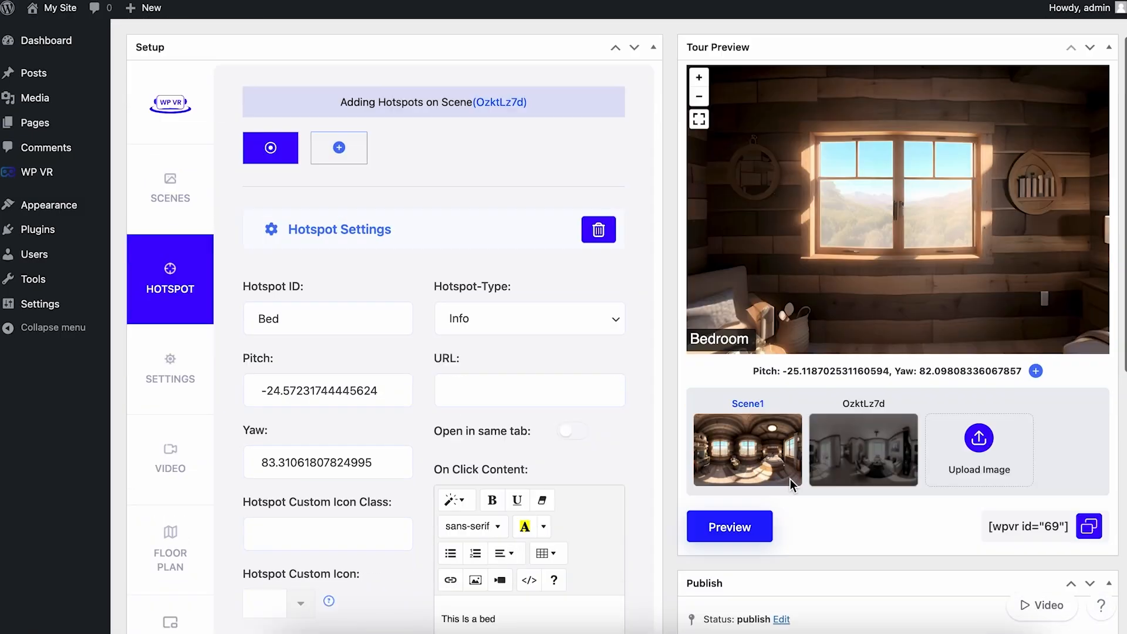
# - Add a second hotspot to the bedroom scene, positioned near the hanging clothes at pitch about -2.11 and yaw about 137.10
pyautogui.scroll(-2, 790, 479)
pyautogui.moveTo(939, 176); pyautogui.dragTo(1087, 154)
pyautogui.moveTo(787, 170); pyautogui.dragTo(1102, 169)
pyautogui.moveTo(854, 167); pyautogui.dragTo(1097, 166)
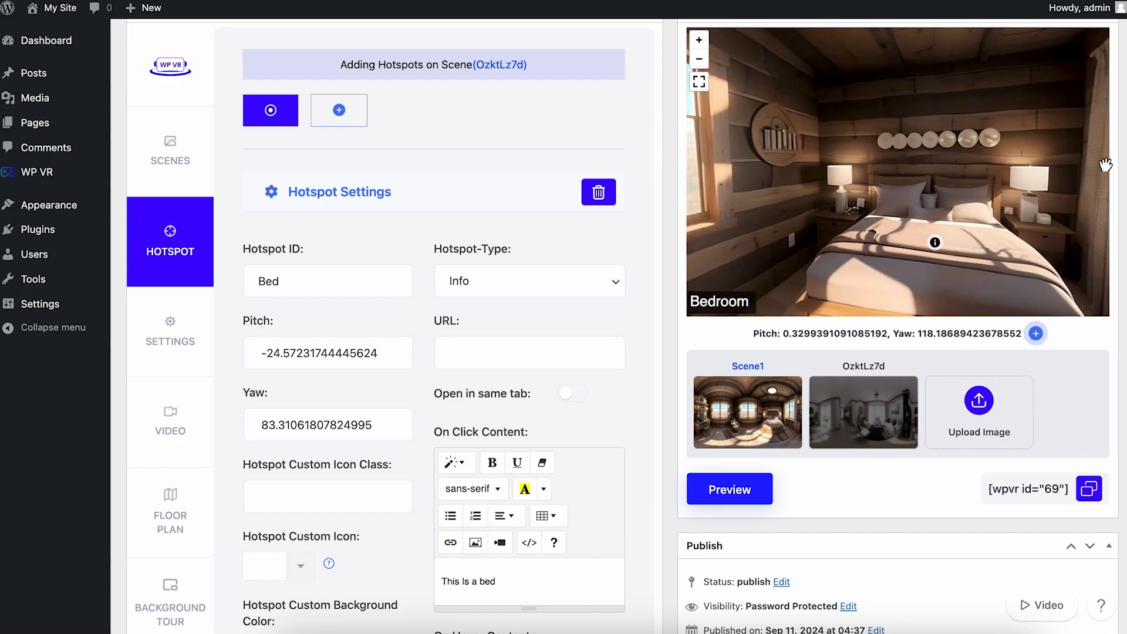
pyautogui.moveTo(820, 152); pyautogui.dragTo(490, 81)
pyautogui.moveTo(956, 163); pyautogui.dragTo(842, 170)
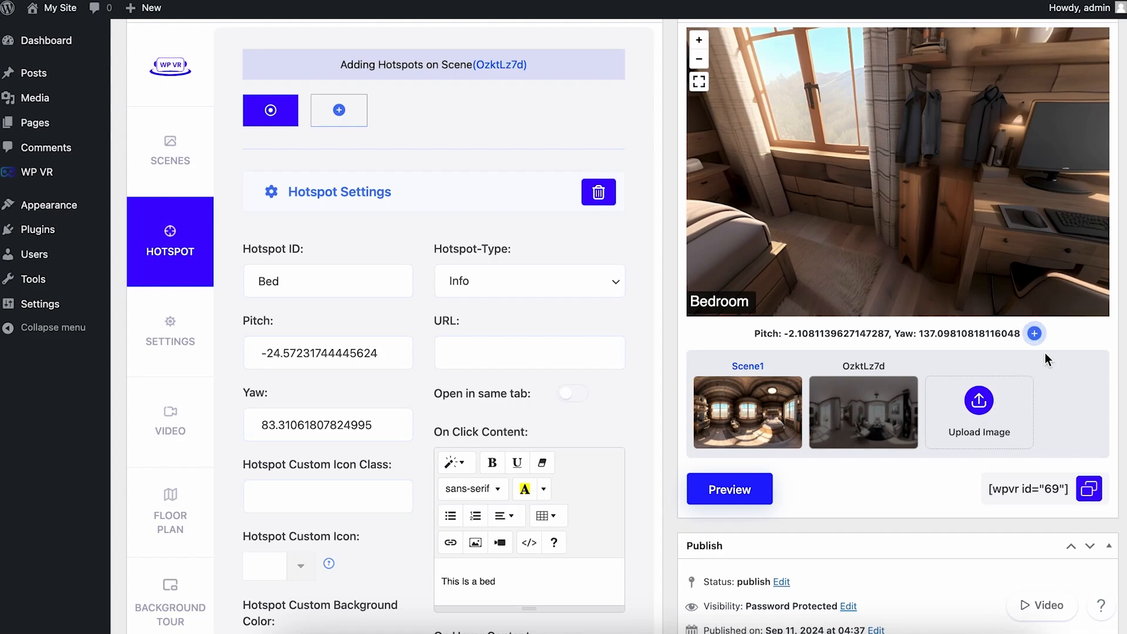
pyautogui.click(344, 120)
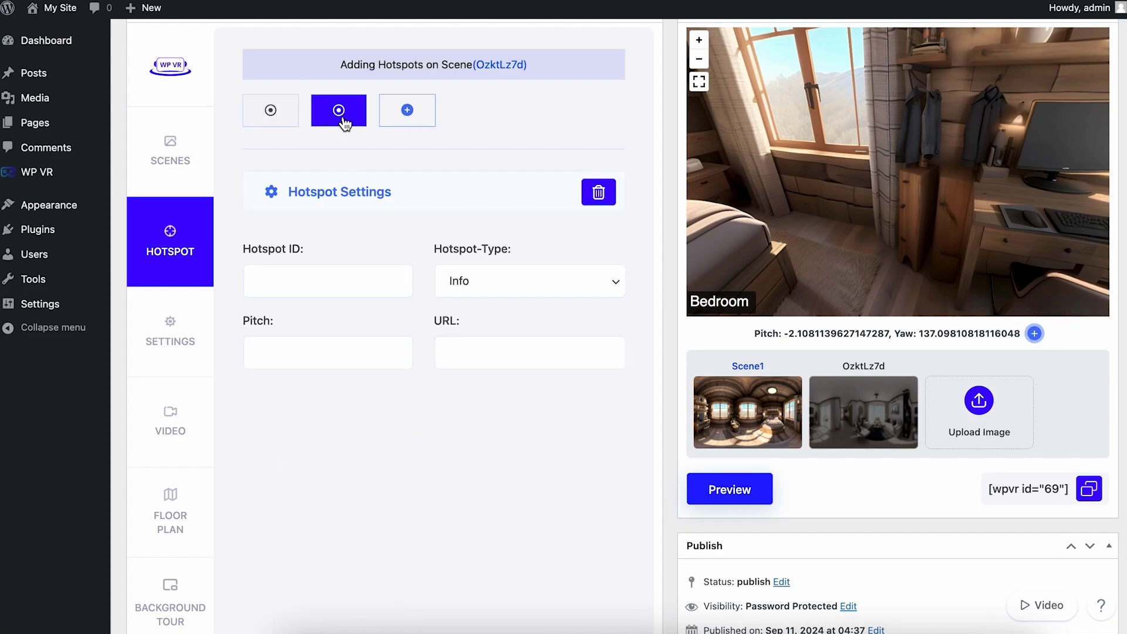
pyautogui.click(1034, 334)
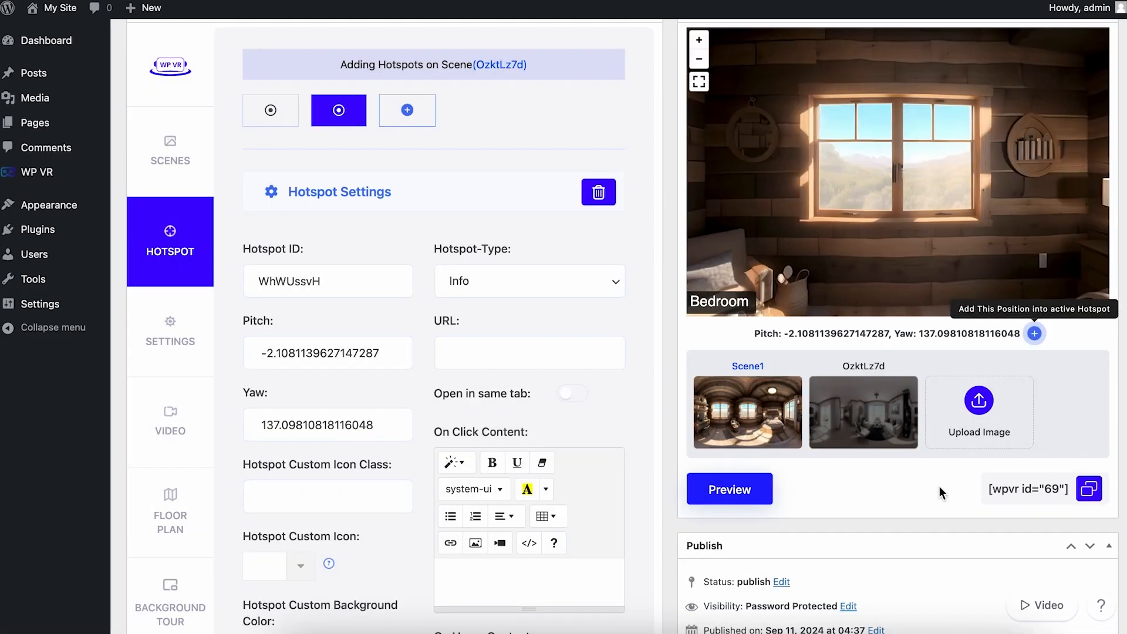
# - Set the new bedroom hotspot's type to Scene and enter "Next room" as its On Hover Content
pyautogui.click(533, 293)
pyautogui.click(509, 302)
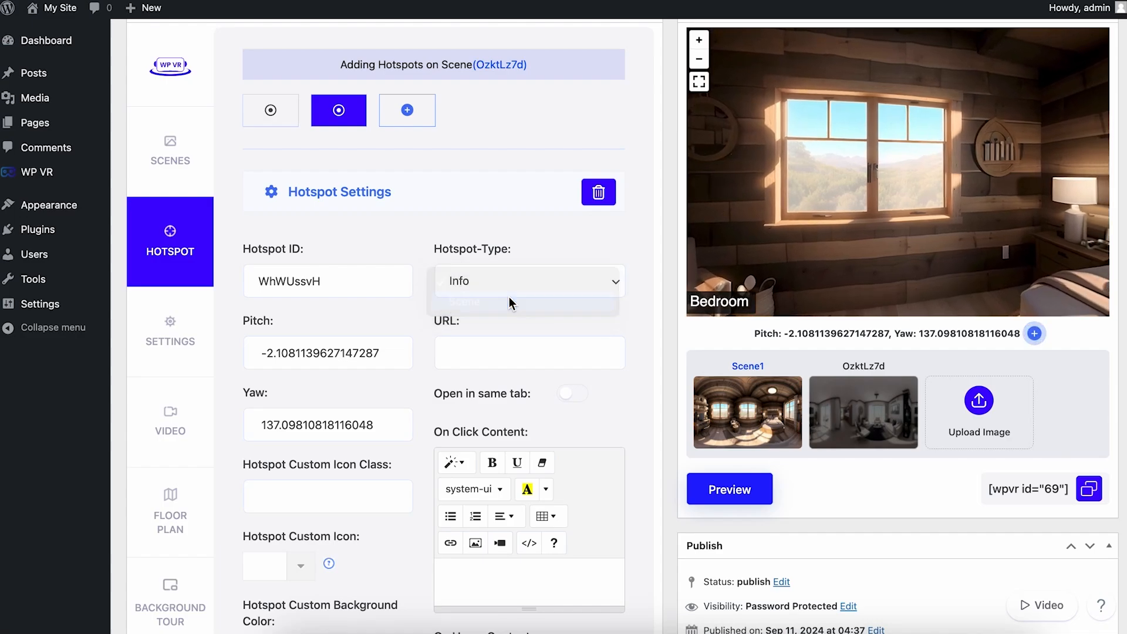
pyautogui.scroll(-5, 509, 303)
pyautogui.scroll(1, 508, 303)
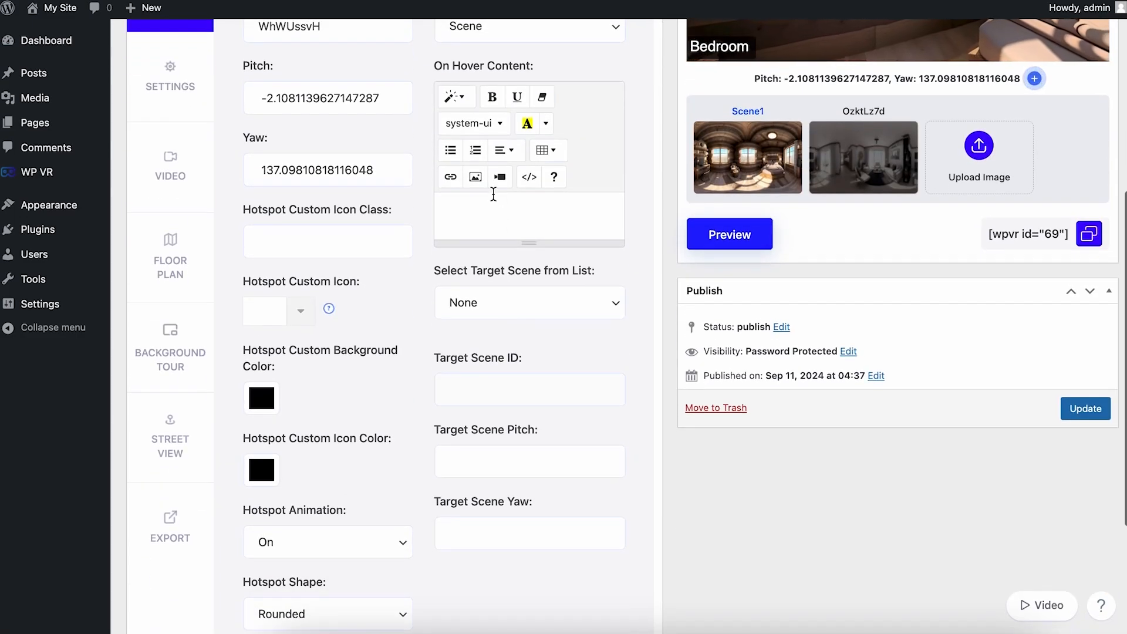
pyautogui.click(480, 216)
pyautogui.scroll(1, 479, 217)
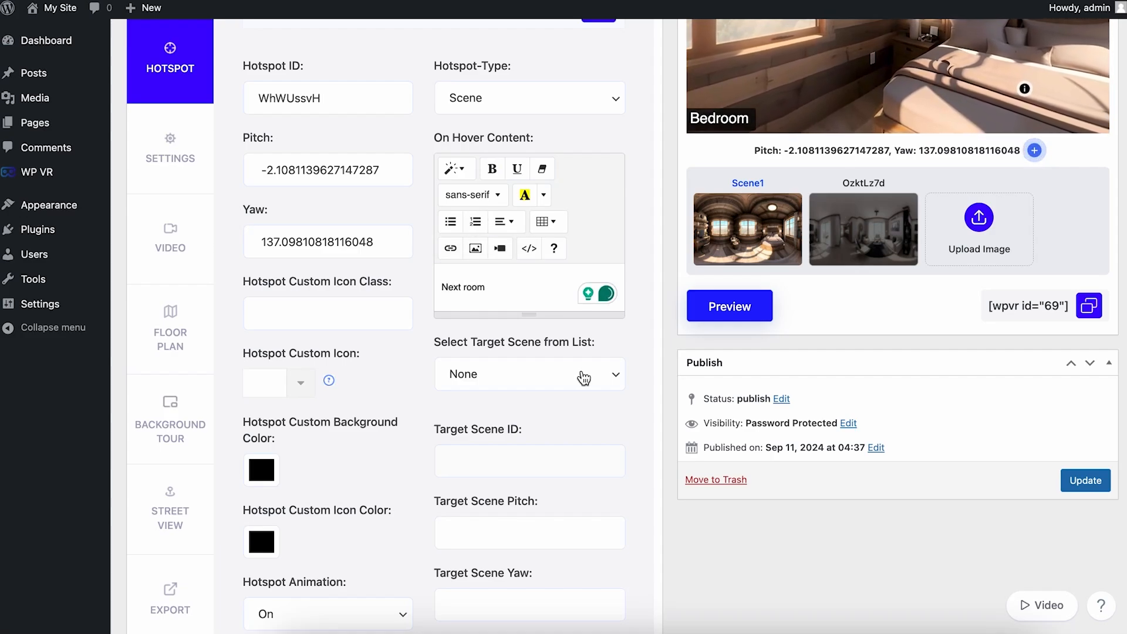
# - Set the bedroom scene hotspot's target scene to OzktLz7d, search icons for "arrow" and choose the circled right arrow
pyautogui.click(584, 377)
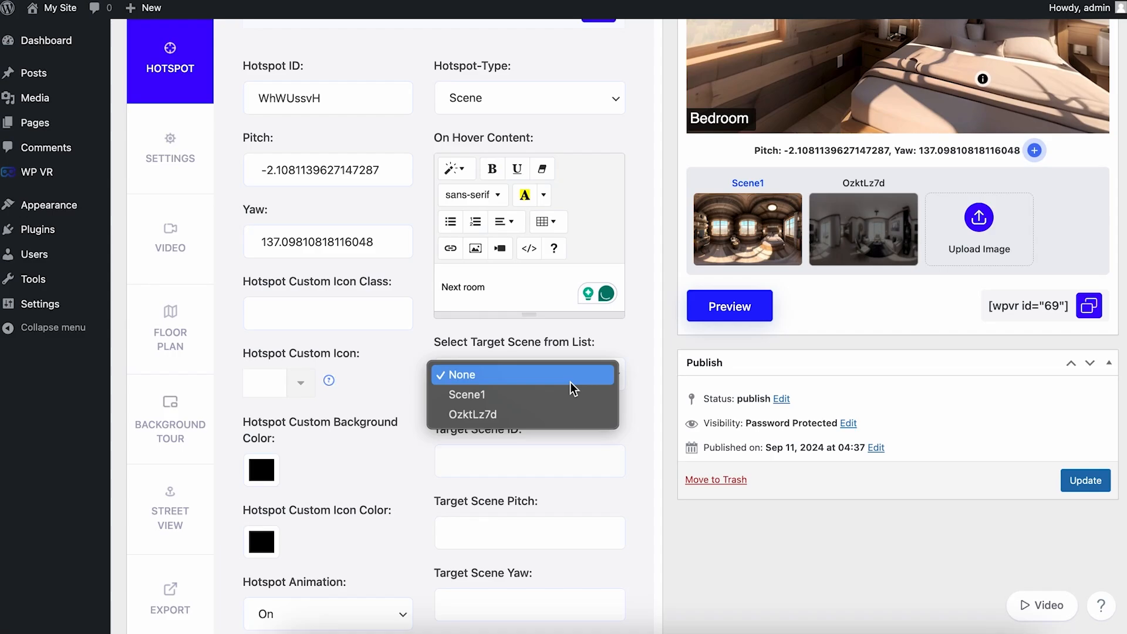
pyautogui.click(536, 414)
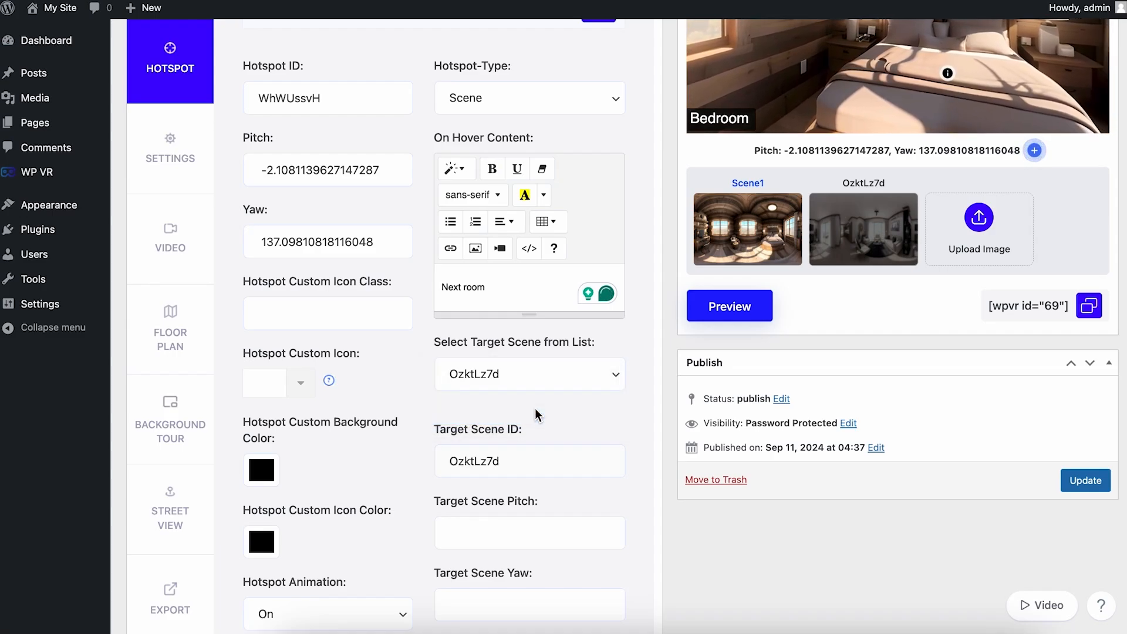
pyautogui.click(302, 387)
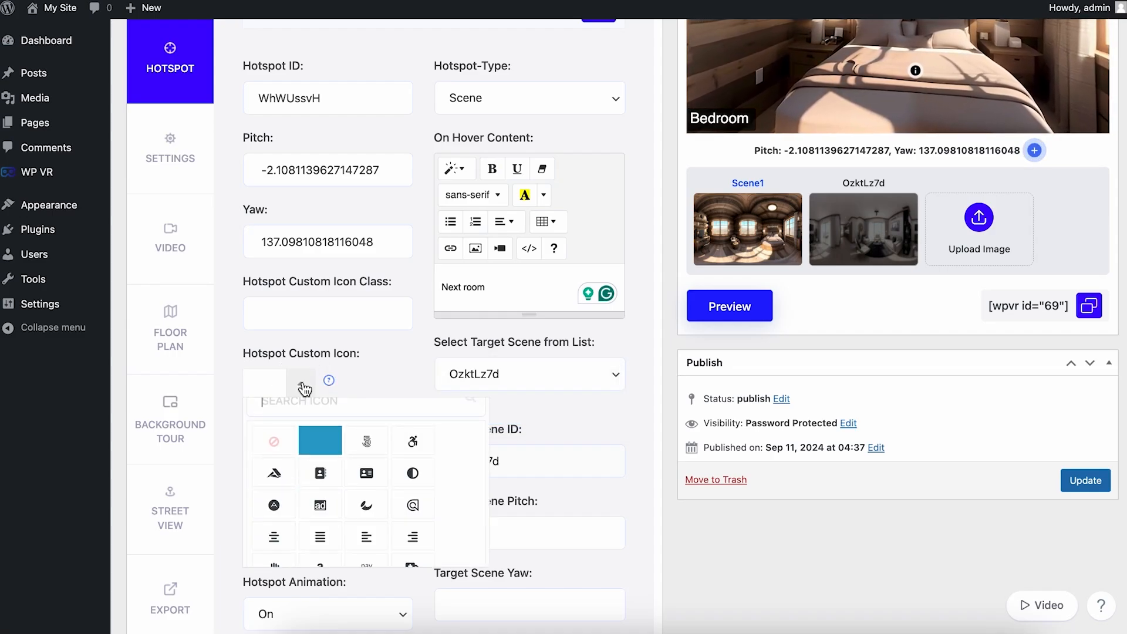
pyautogui.write('arrow')
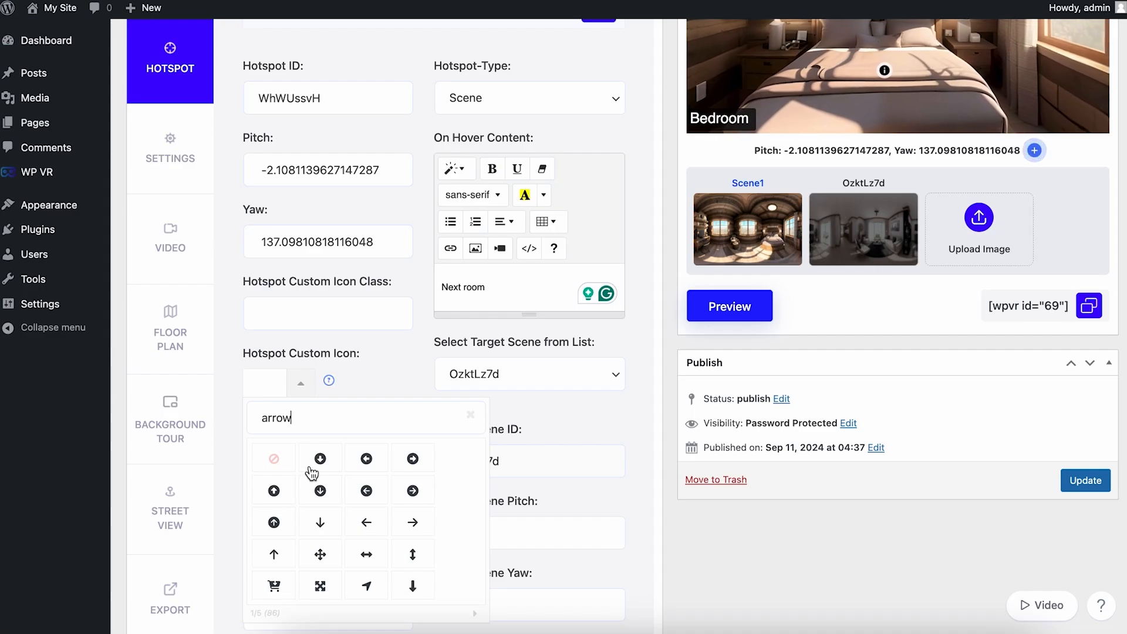
pyautogui.click(403, 456)
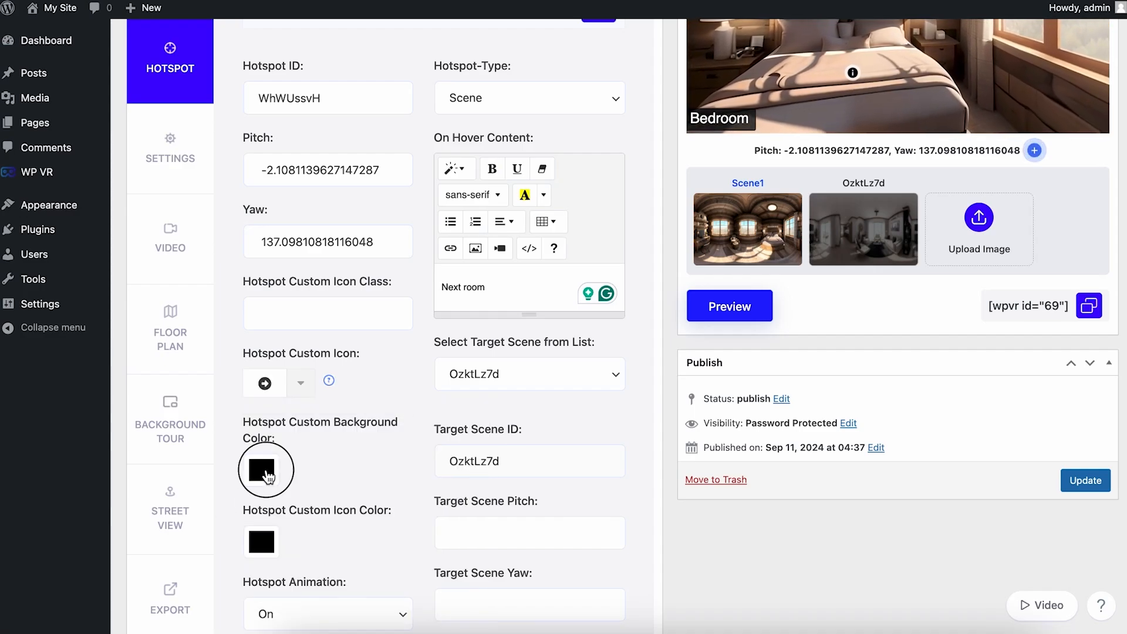
# - Set the bedroom Scene hotspot's custom background color to red and its icon color to white, and update the tour
pyautogui.click(263, 470)
pyautogui.moveTo(246, 371); pyautogui.dragTo(465, 221)
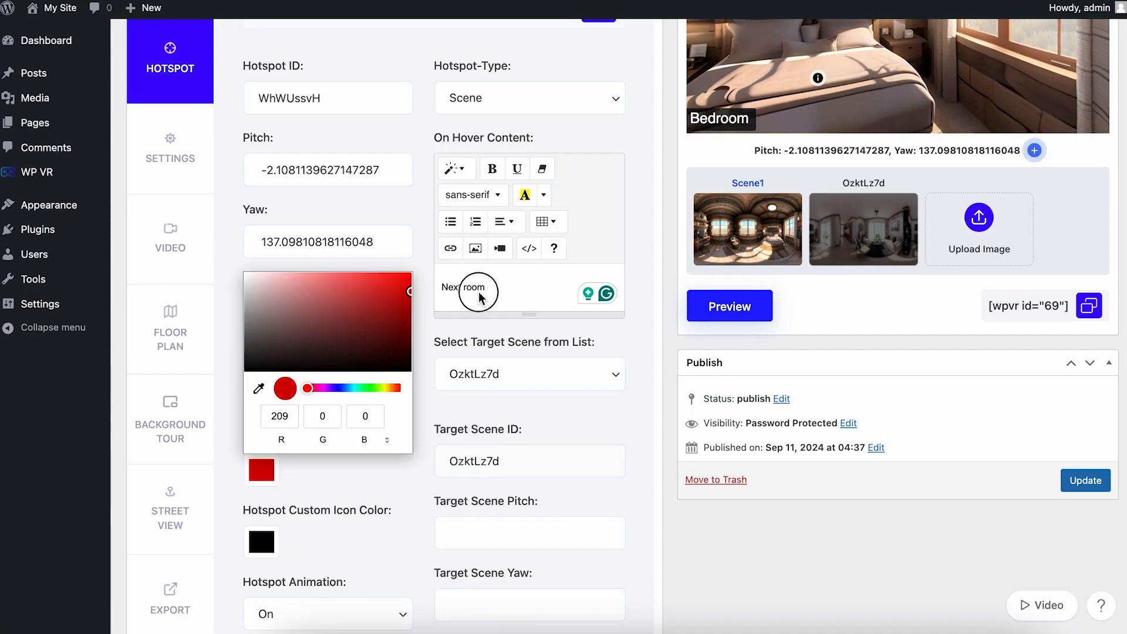
pyautogui.click(302, 508)
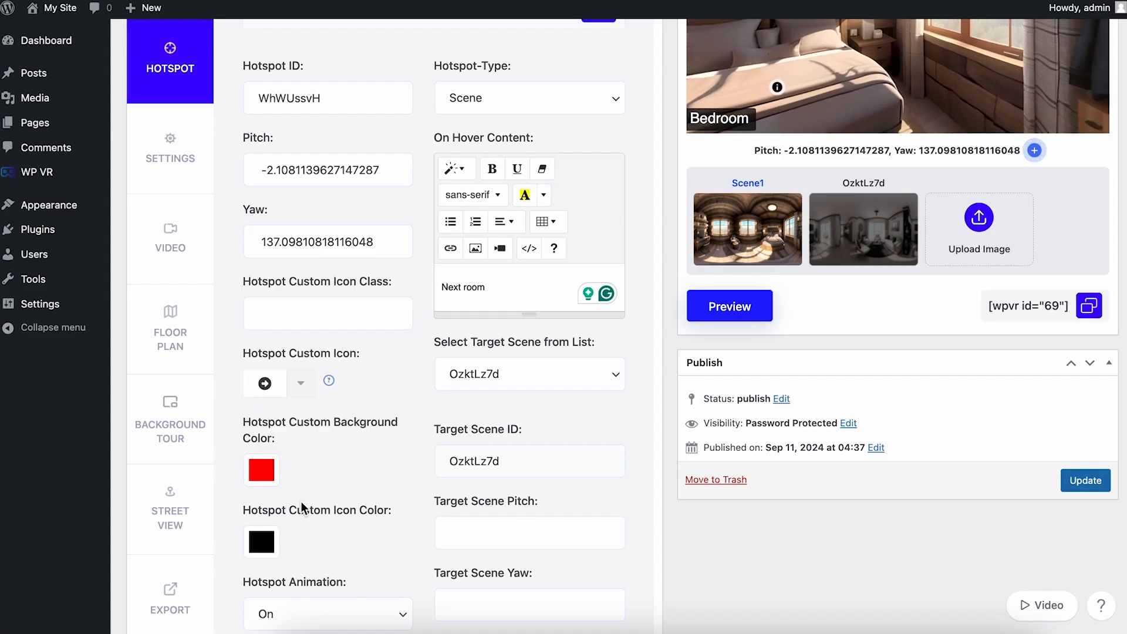
pyautogui.click(261, 541)
pyautogui.moveTo(248, 349); pyautogui.dragTo(244, 252)
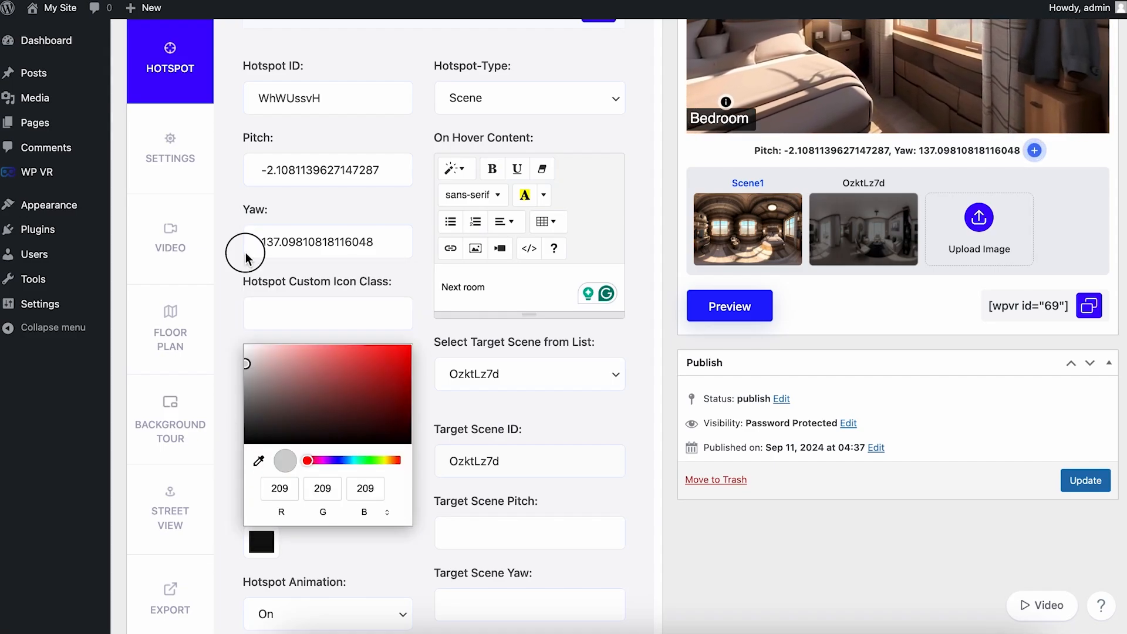
pyautogui.click(1065, 485)
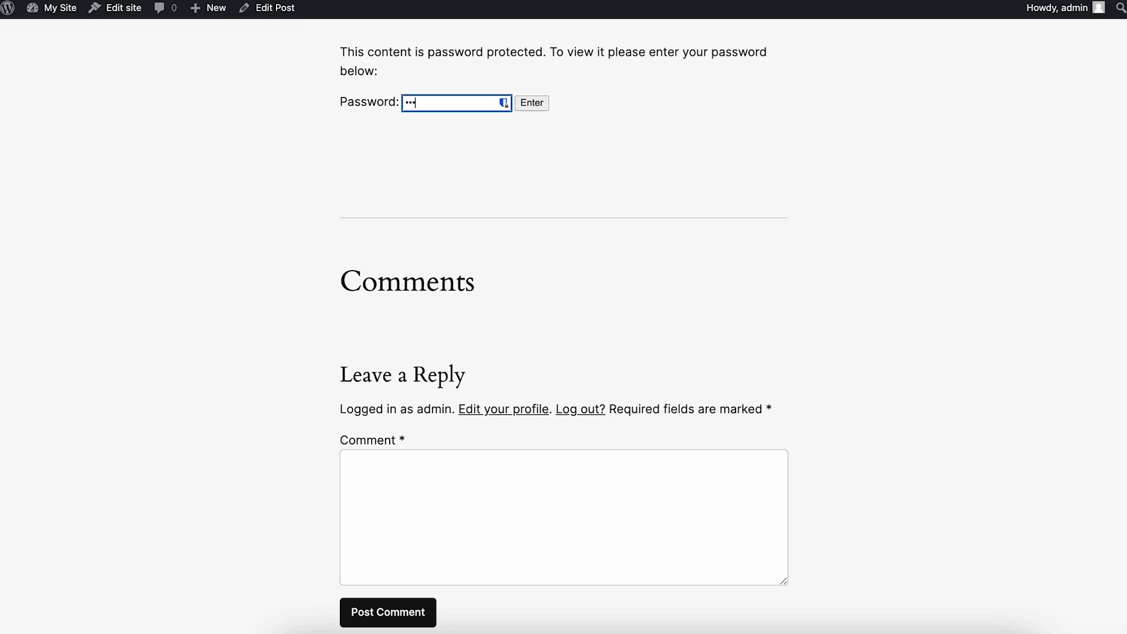
# - Unlock the published Real Estate Tour post with the post password and follow the red arrow hotspot from the bedroom to look around the living room
pyautogui.press('Return')
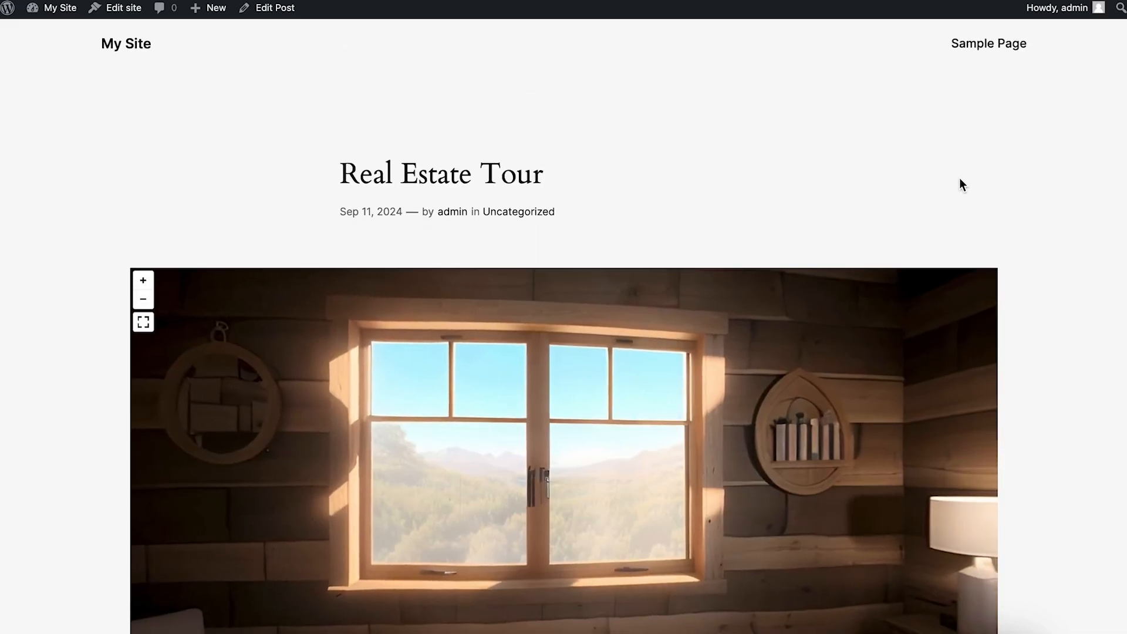
pyautogui.scroll(-3, 959, 178)
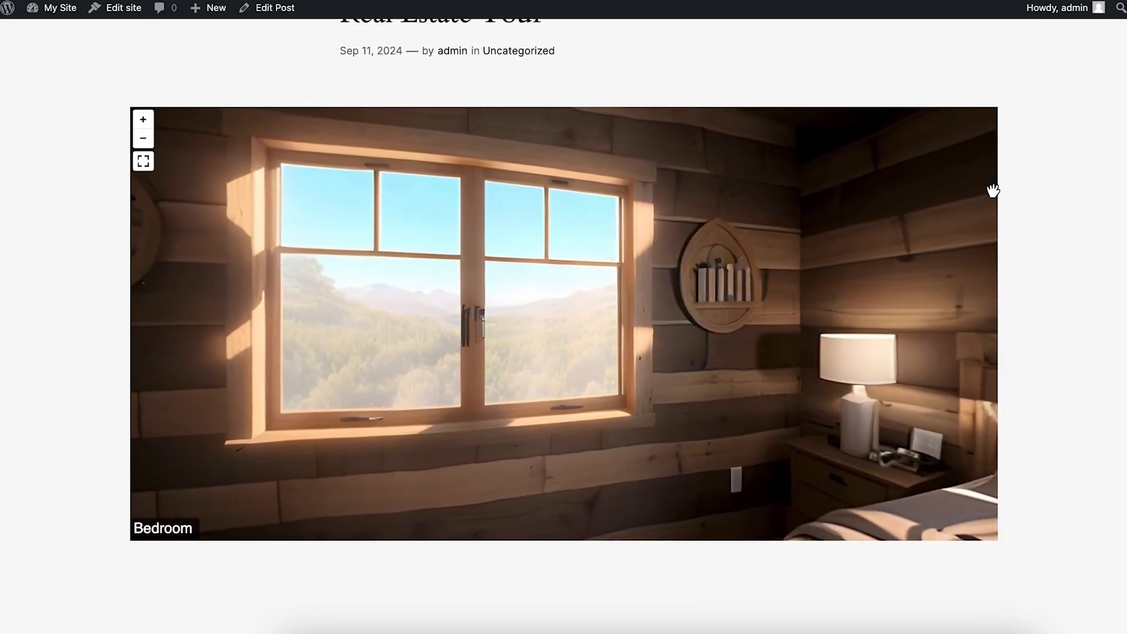
pyautogui.moveTo(991, 188); pyautogui.dragTo(667, 388)
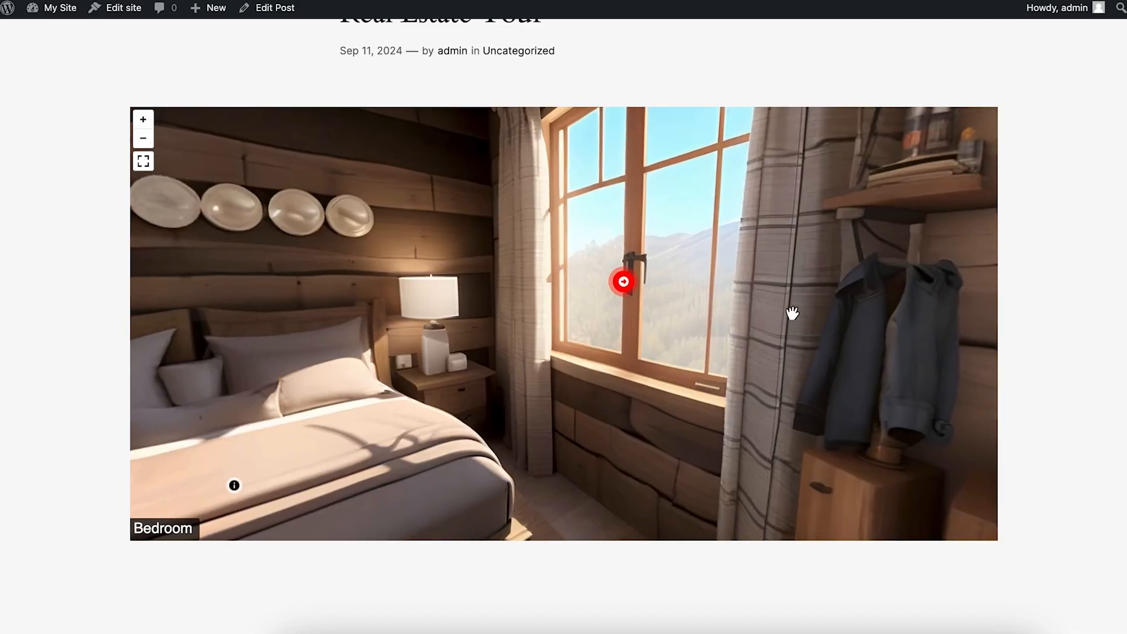
pyautogui.click(624, 283)
pyautogui.moveTo(865, 254); pyautogui.dragTo(448, 176)
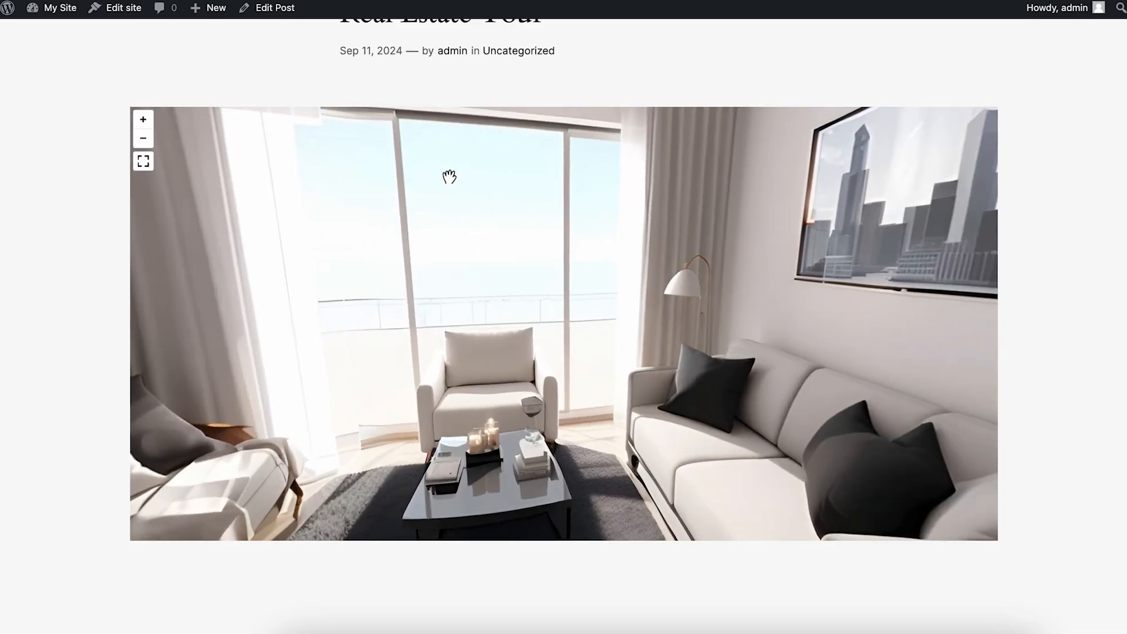
pyautogui.moveTo(748, 194); pyautogui.dragTo(176, 211)
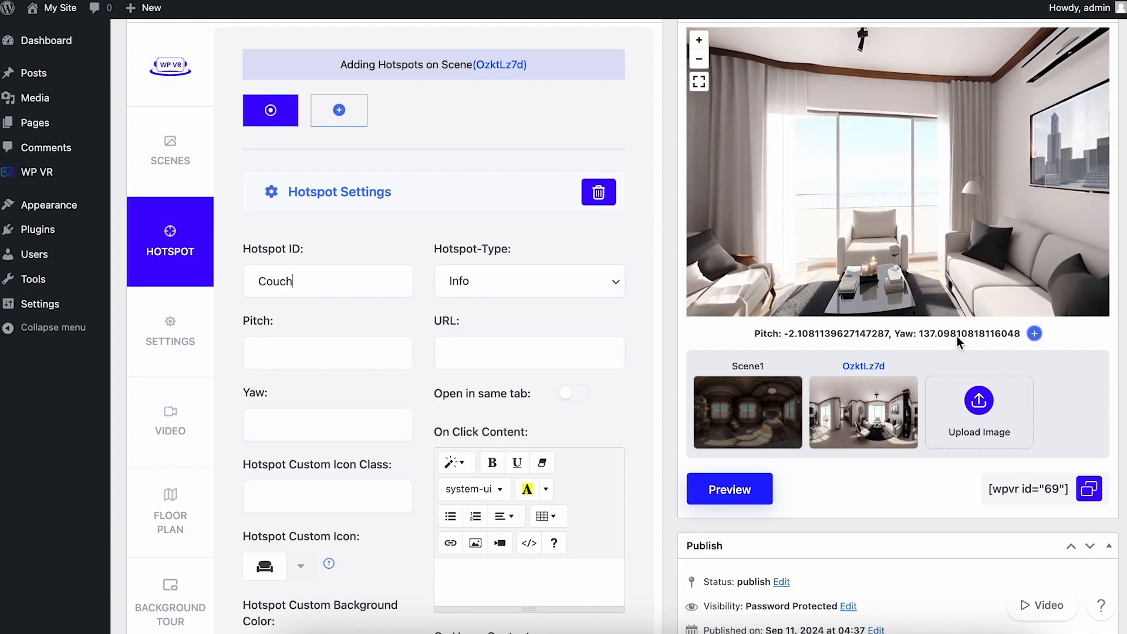
# - Configure the Couch hotspot with pitch about -30.01, yaw about 82.02 and "couch" as On Hover Content, and update the tour
pyautogui.moveTo(993, 287); pyautogui.dragTo(982, 288)
pyautogui.click(1028, 333)
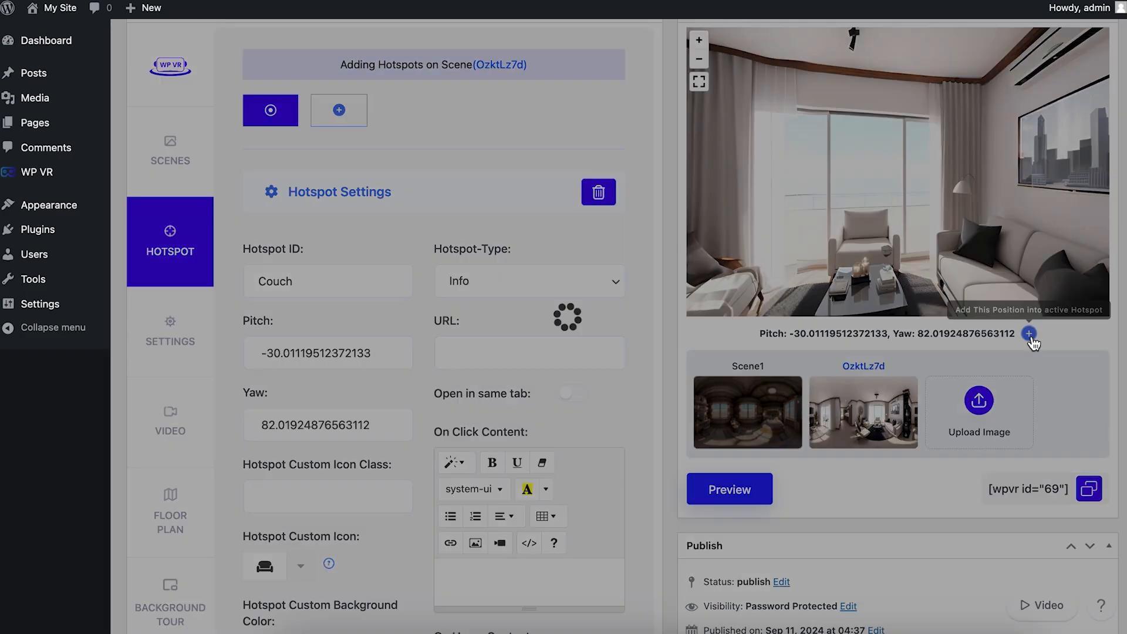
pyautogui.scroll(-7, 533, 409)
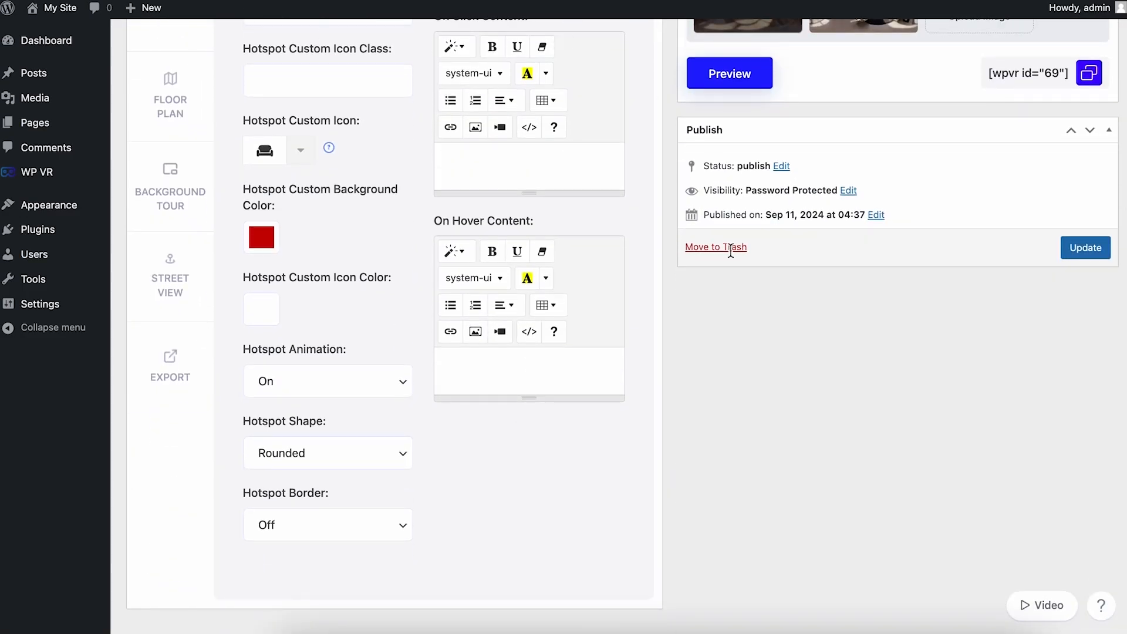
pyautogui.scroll(3, 460, 291)
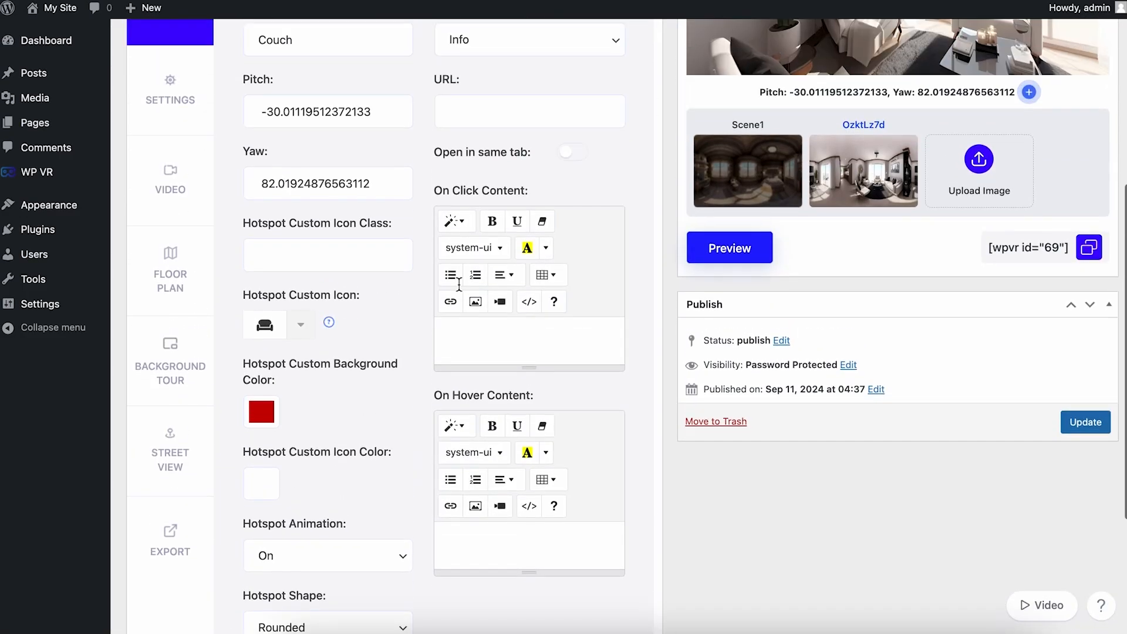
pyautogui.click(458, 538)
pyautogui.write('c')
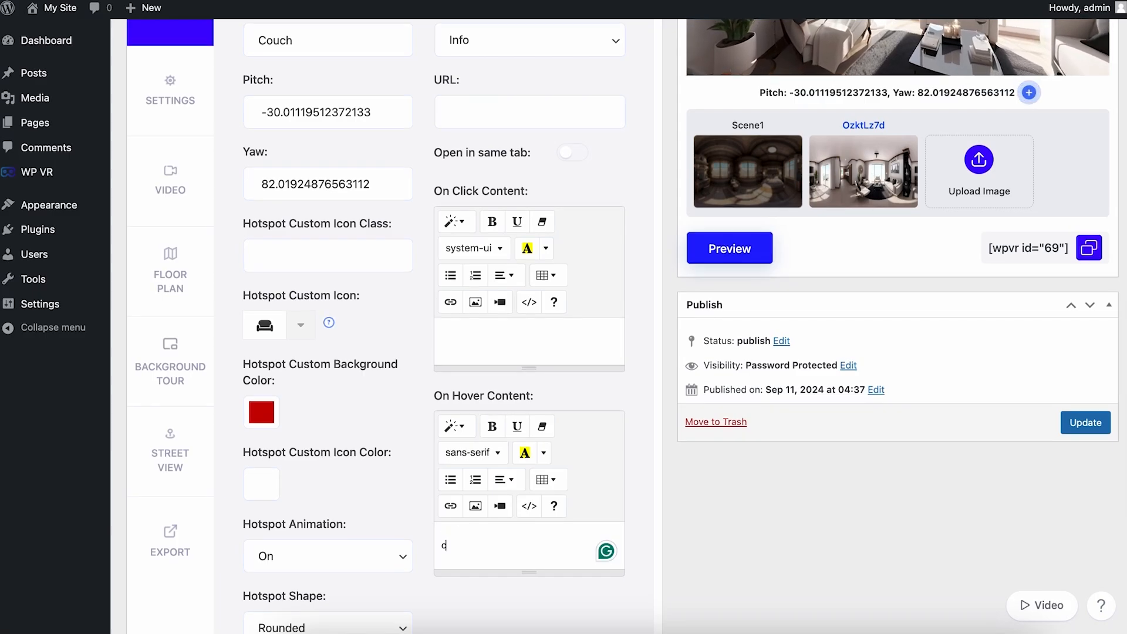
pyautogui.write('ouch')
pyautogui.click(1072, 419)
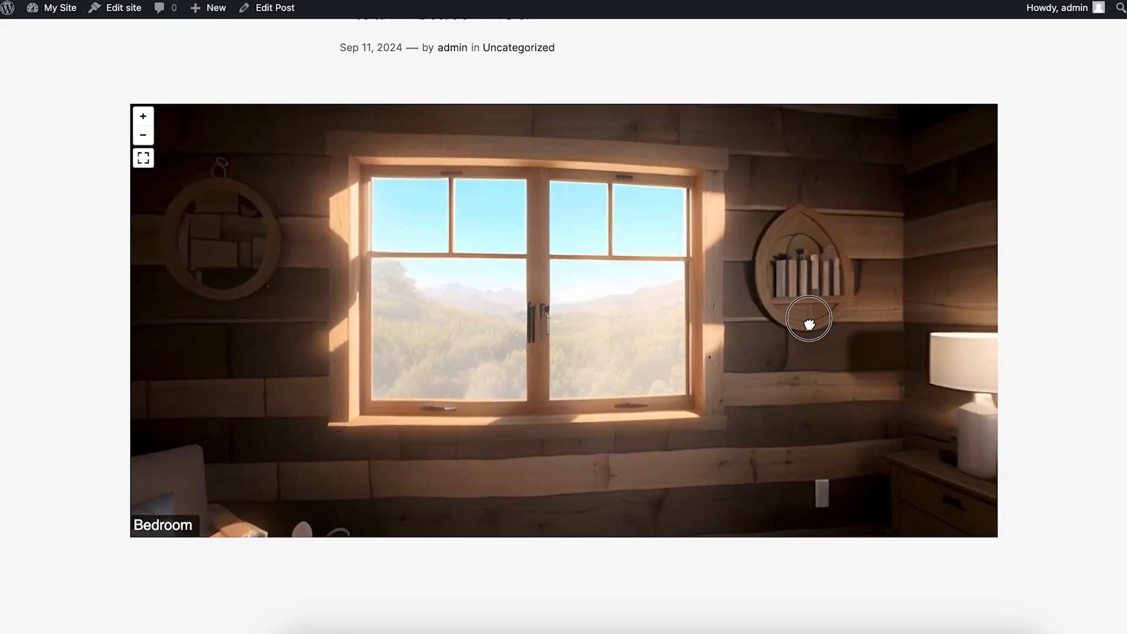
# - On the published tour, go through the bedroom's arrow hotspot to the living room and inspect the couch hotspot on the sofa
pyautogui.moveTo(807, 325); pyautogui.dragTo(473, 280)
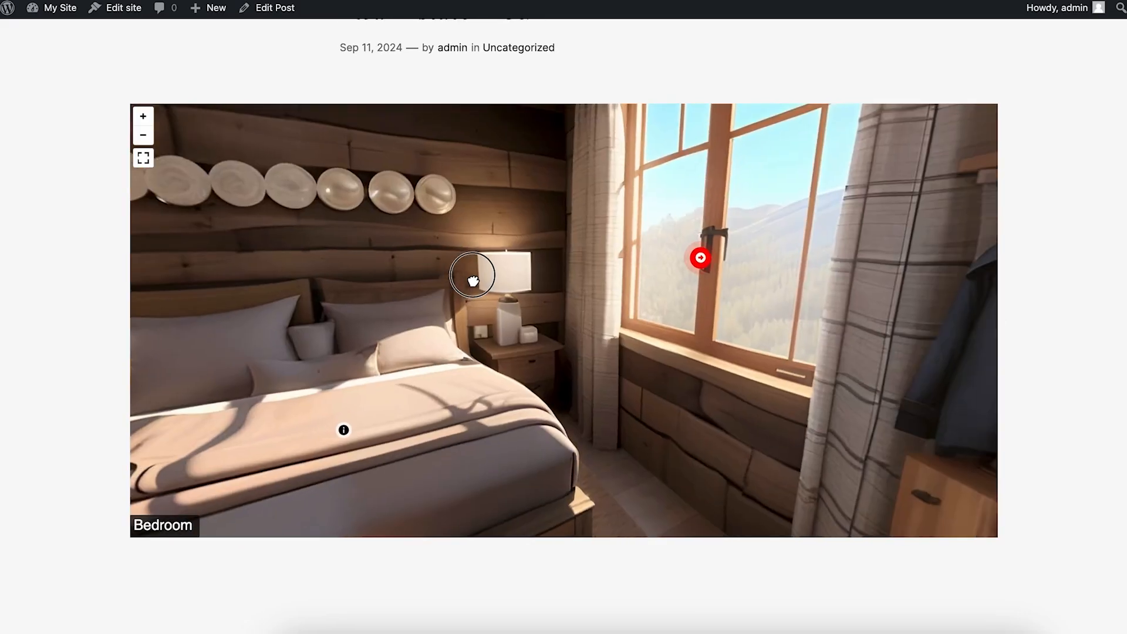
pyautogui.click(700, 258)
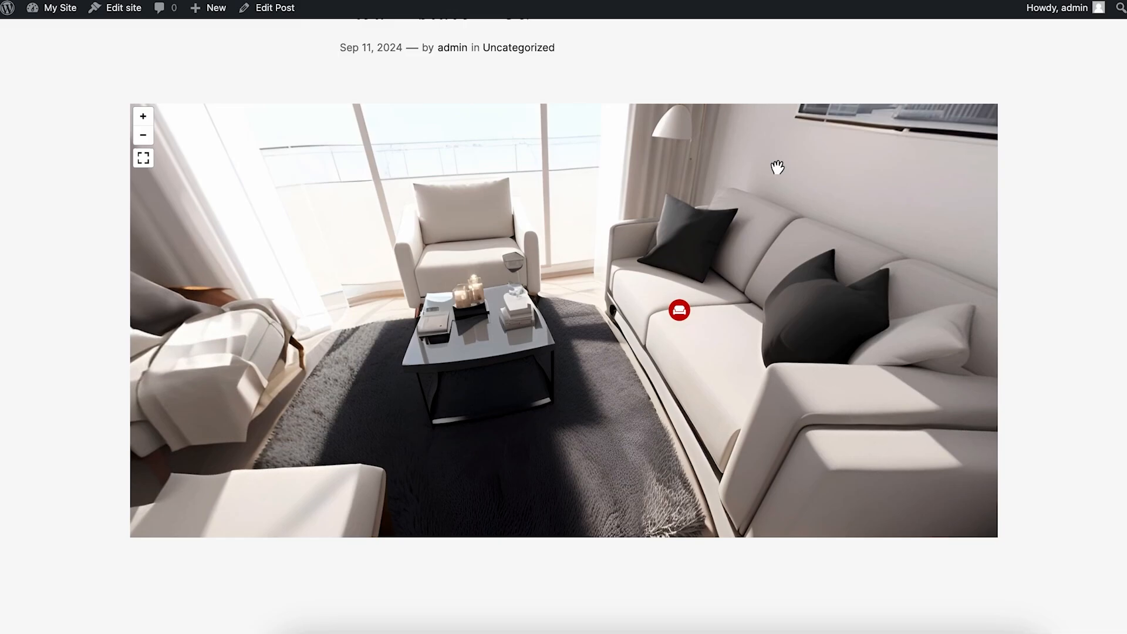
pyautogui.moveTo(777, 167)
pyautogui.mouseDown()
pyautogui.moveTo(667, 181)
pyautogui.moveTo(667, 270)
pyautogui.mouseUp()
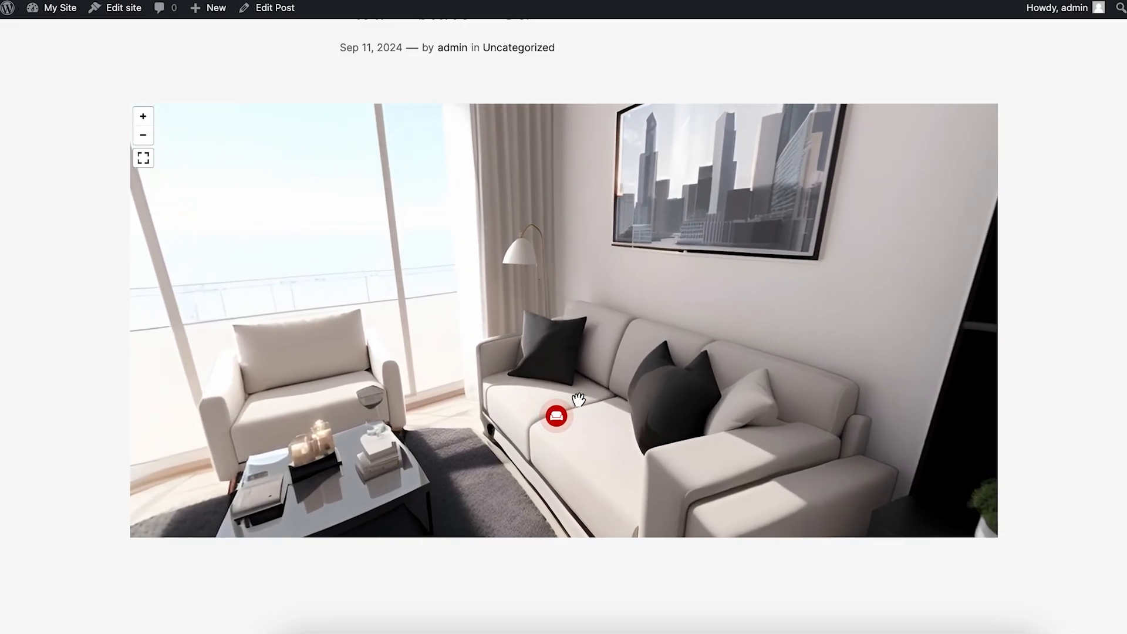
pyautogui.moveTo(672, 361); pyautogui.dragTo(757, 290)
pyautogui.moveTo(611, 348)
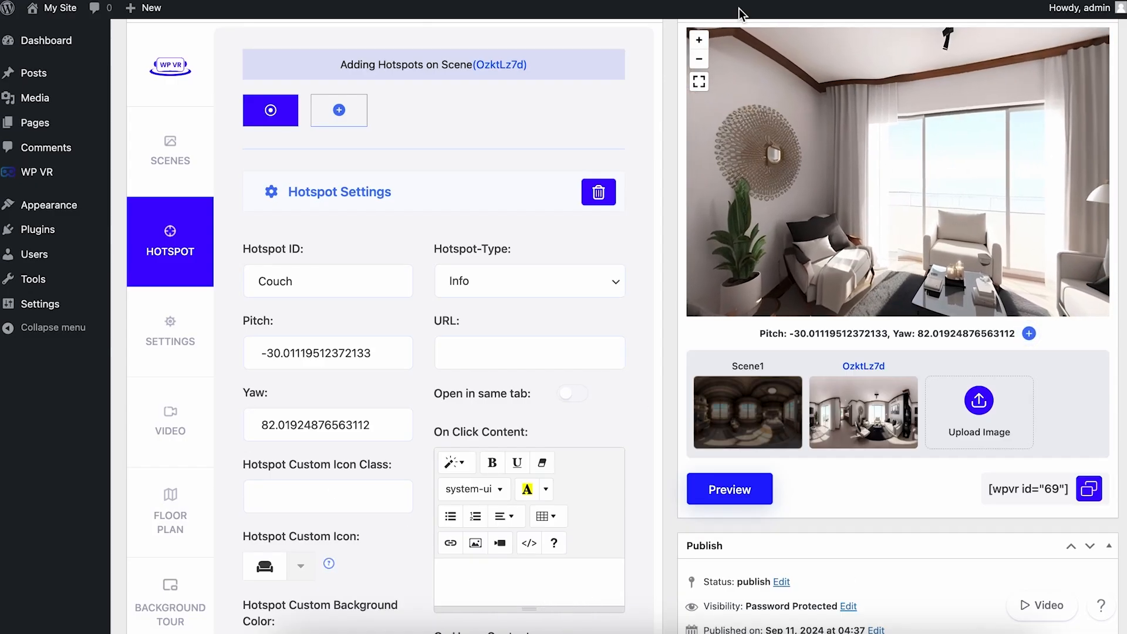
# - Leave the hotspot options for the tour's basic settings and choose the Modern tour layout
pyautogui.scroll(-3, 606, 301)
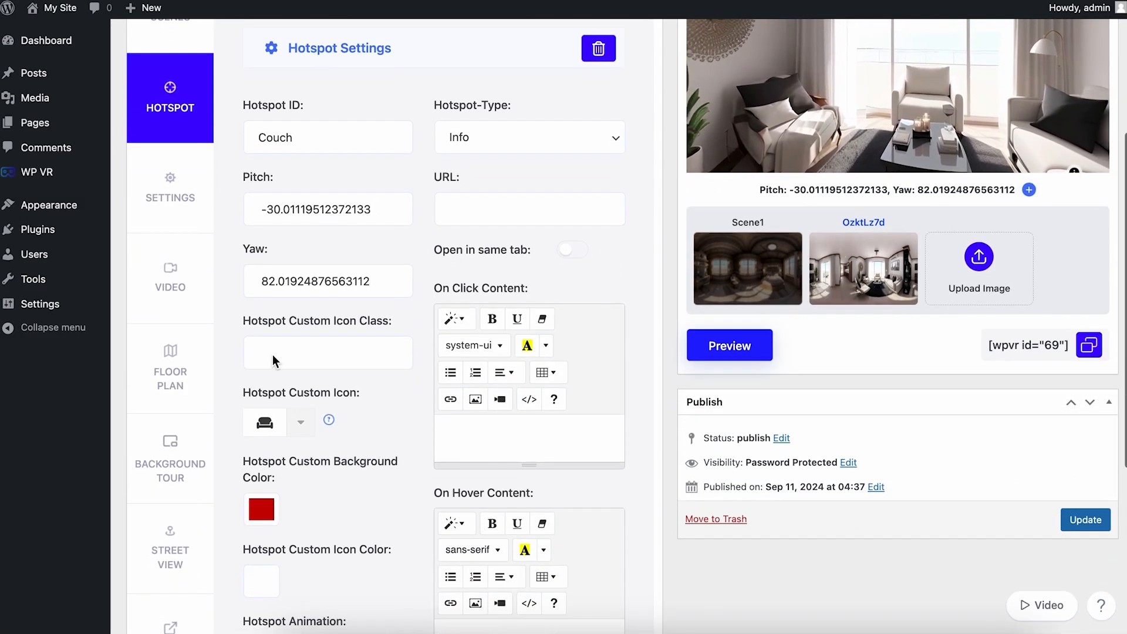
pyautogui.scroll(-4, 280, 341)
pyautogui.scroll(5, 452, 329)
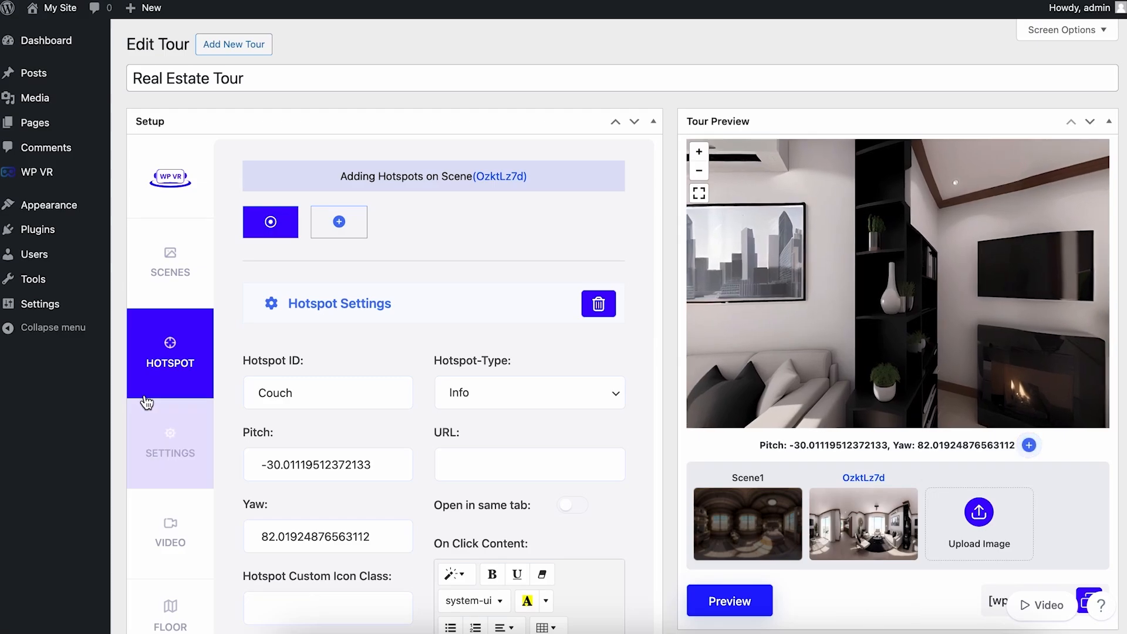
pyautogui.click(186, 437)
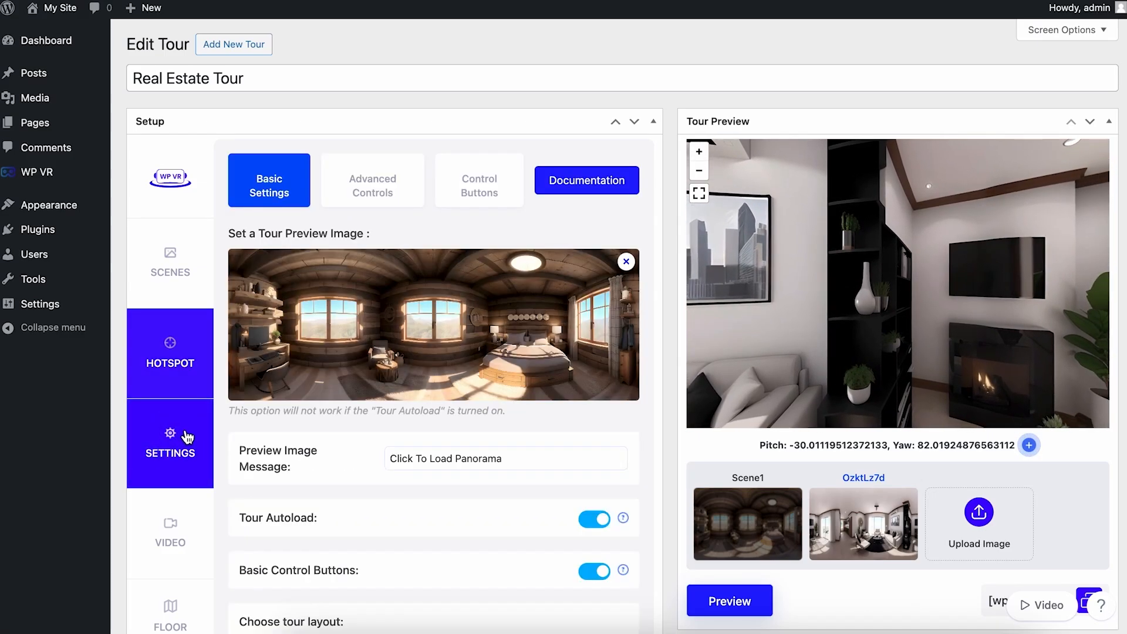
pyautogui.scroll(-1, 506, 231)
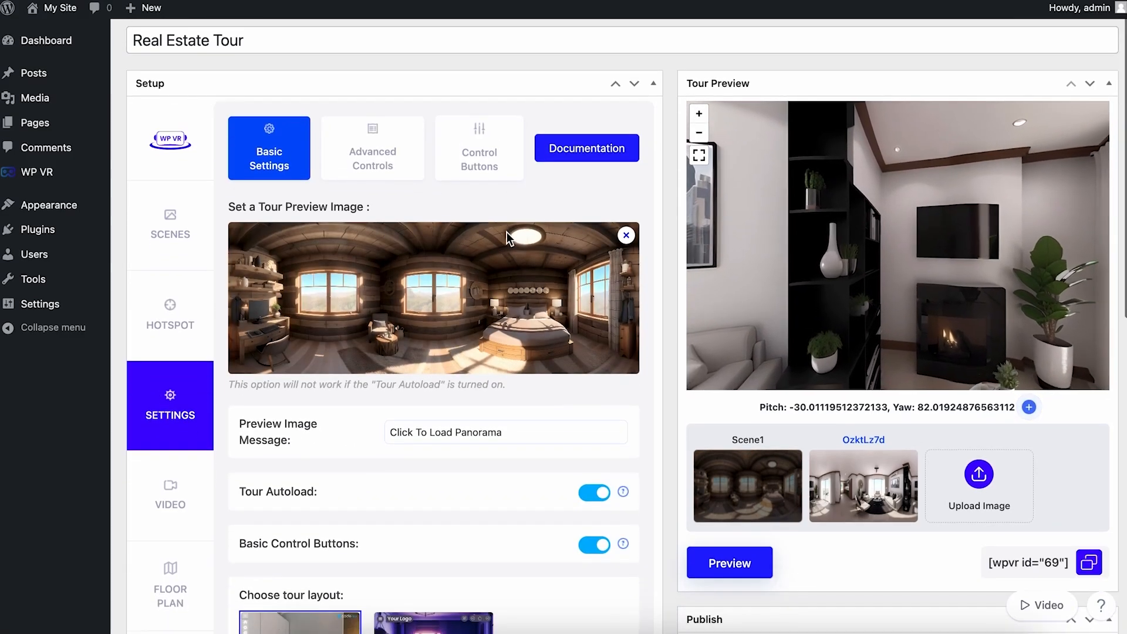
pyautogui.scroll(-4, 505, 231)
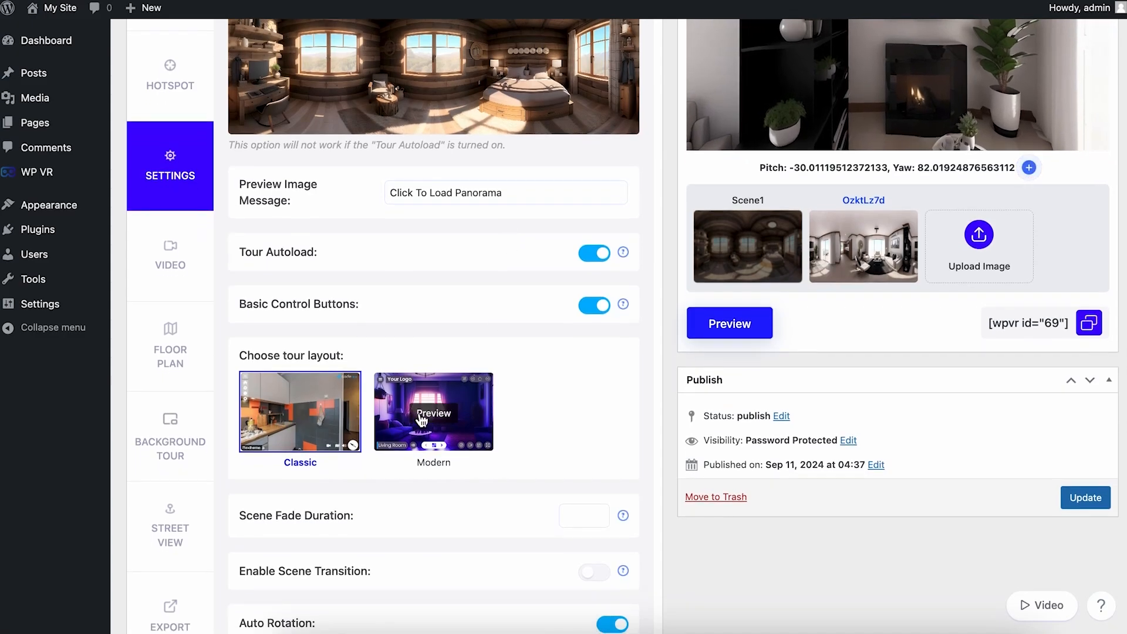
pyautogui.click(403, 441)
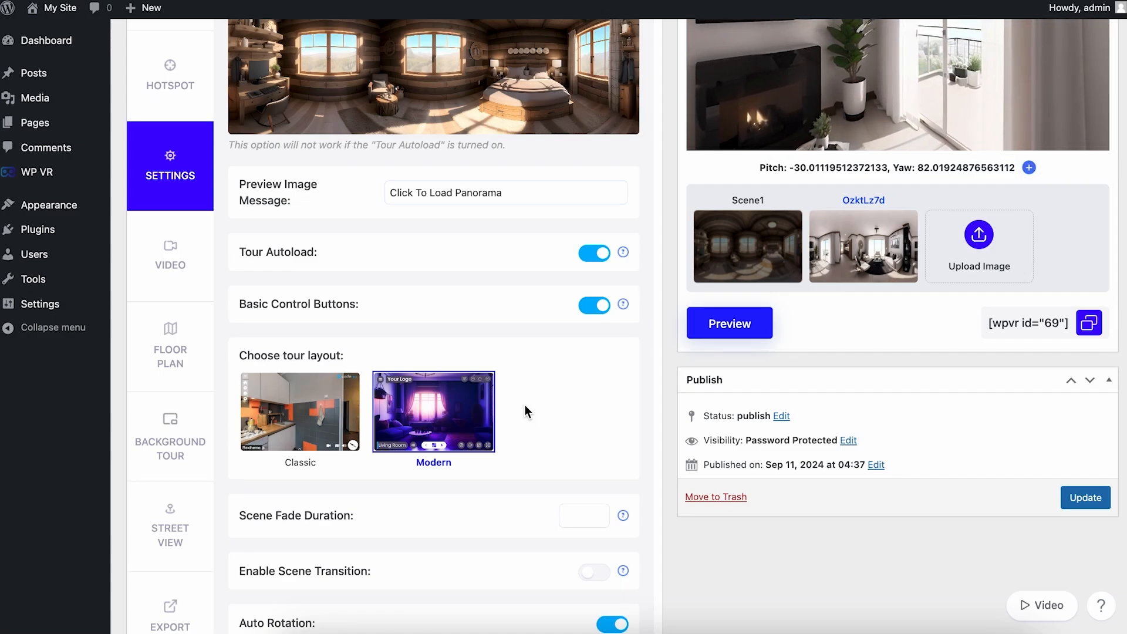
# - Examine the Modern layout's preview and its icon color options, and close the preview without changing anything
pyautogui.scroll(1, 525, 406)
pyautogui.scroll(-1, 523, 403)
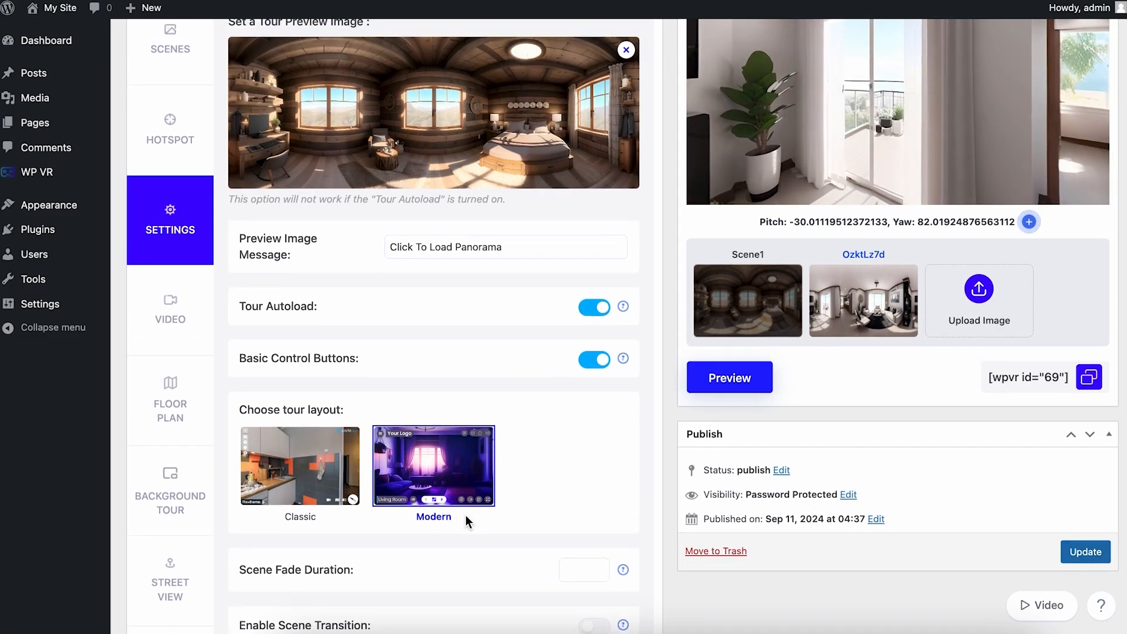
pyautogui.click(433, 469)
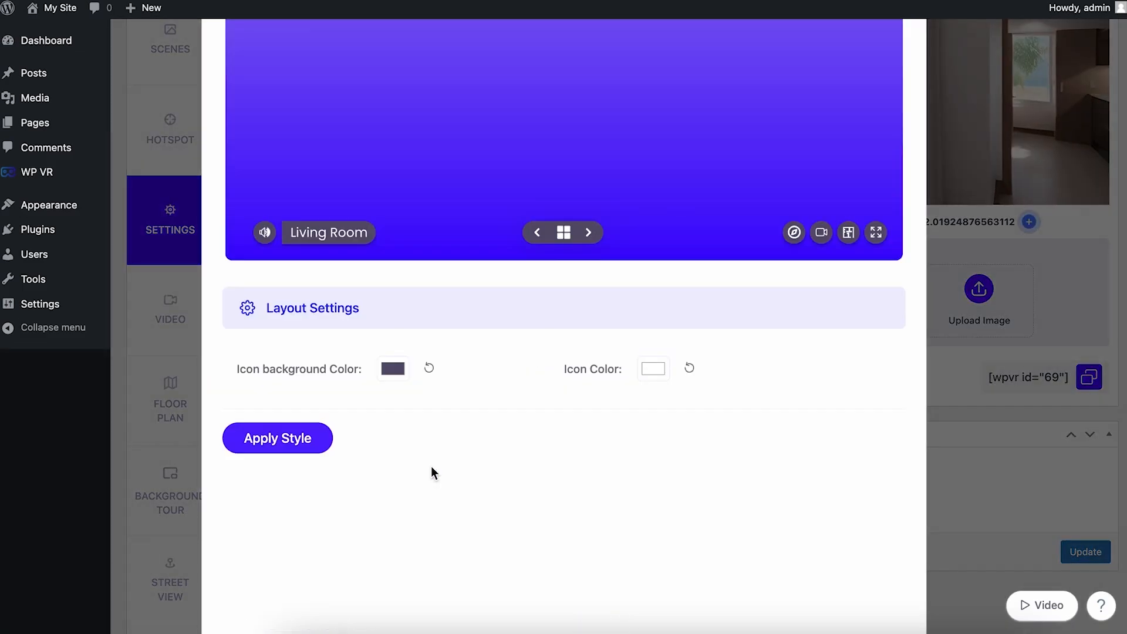
pyautogui.scroll(3, 702, 352)
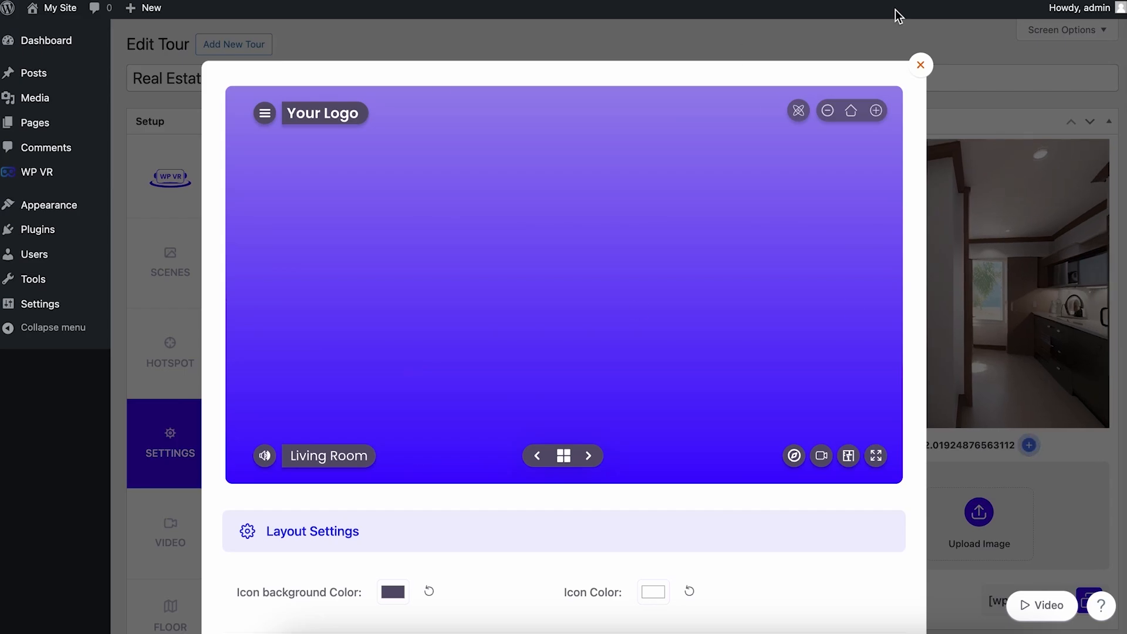
pyautogui.click(907, 76)
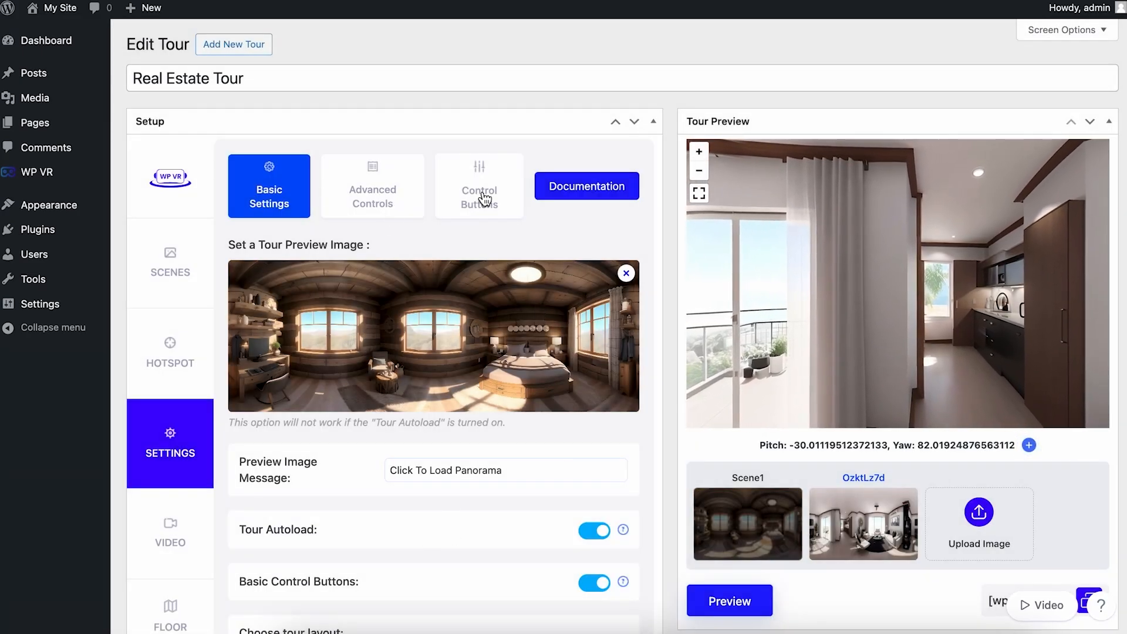
# - Enable the Move Up, Move Down, Move Left, Move Right, Zoom In and Zoom Out control buttons for the tour
pyautogui.scroll(-10, 465, 189)
pyautogui.scroll(7, 465, 188)
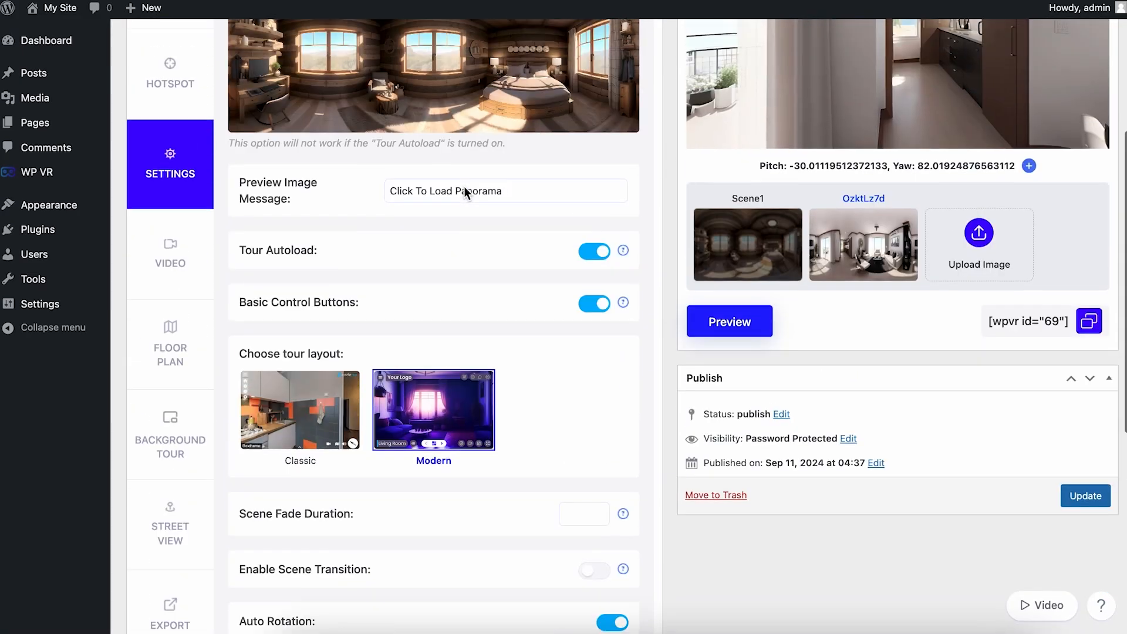
pyautogui.click(472, 62)
pyautogui.scroll(2, 515, 199)
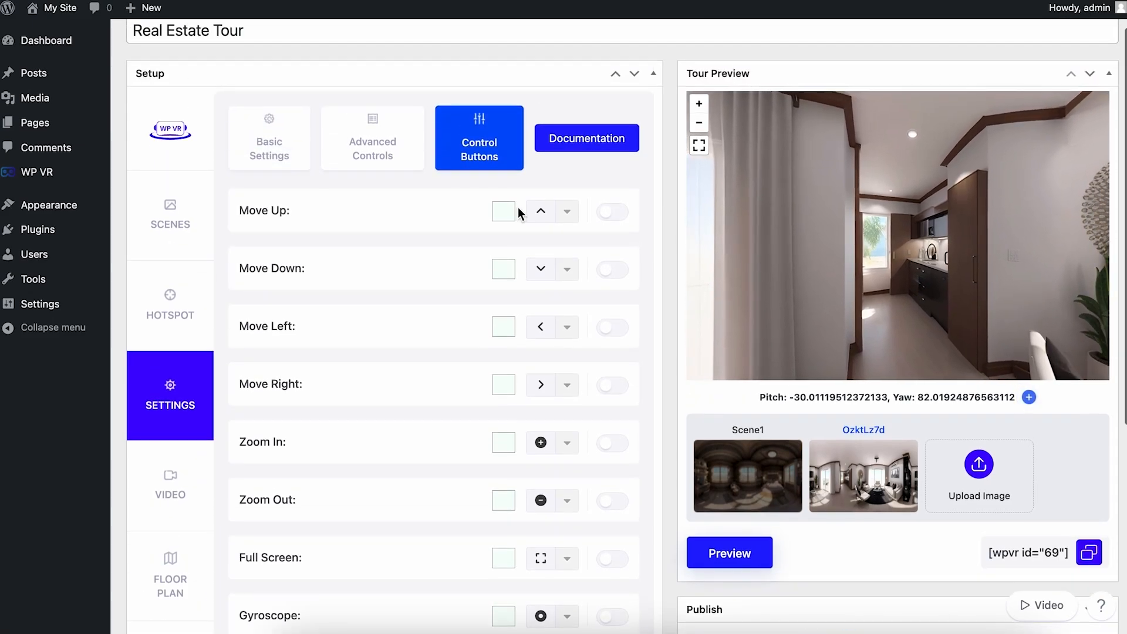
pyautogui.click(613, 212)
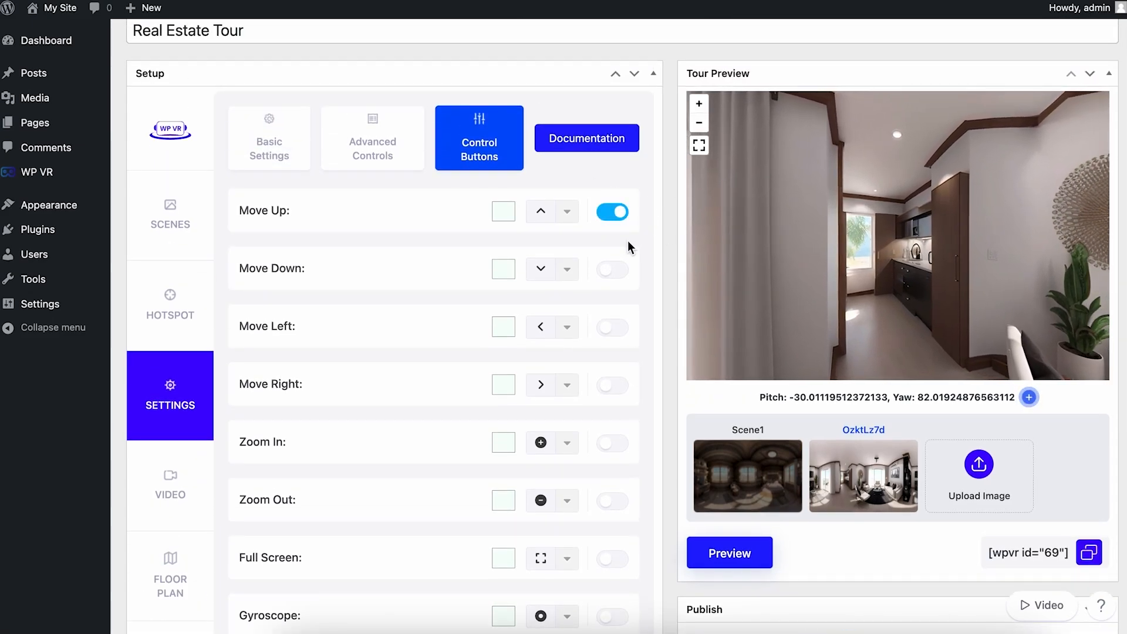
pyautogui.click(612, 268)
pyautogui.click(612, 327)
pyautogui.click(612, 386)
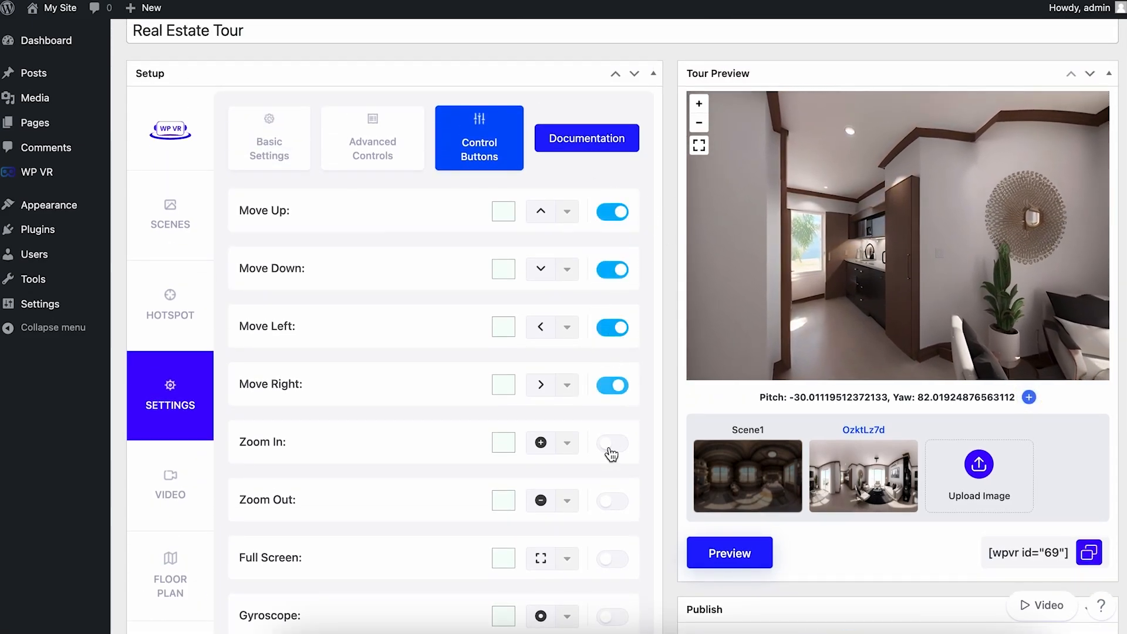
pyautogui.click(612, 443)
pyautogui.click(613, 503)
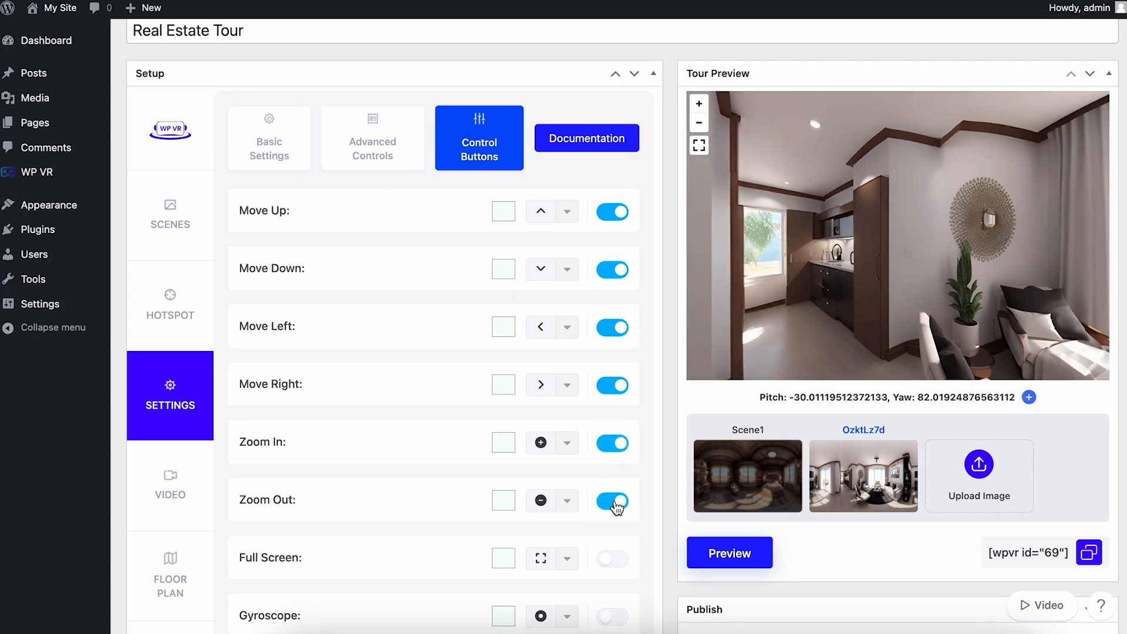
# - Examine the color options of the Zoom Out control button and close its color picker
pyautogui.scroll(-4, 519, 356)
pyautogui.click(503, 269)
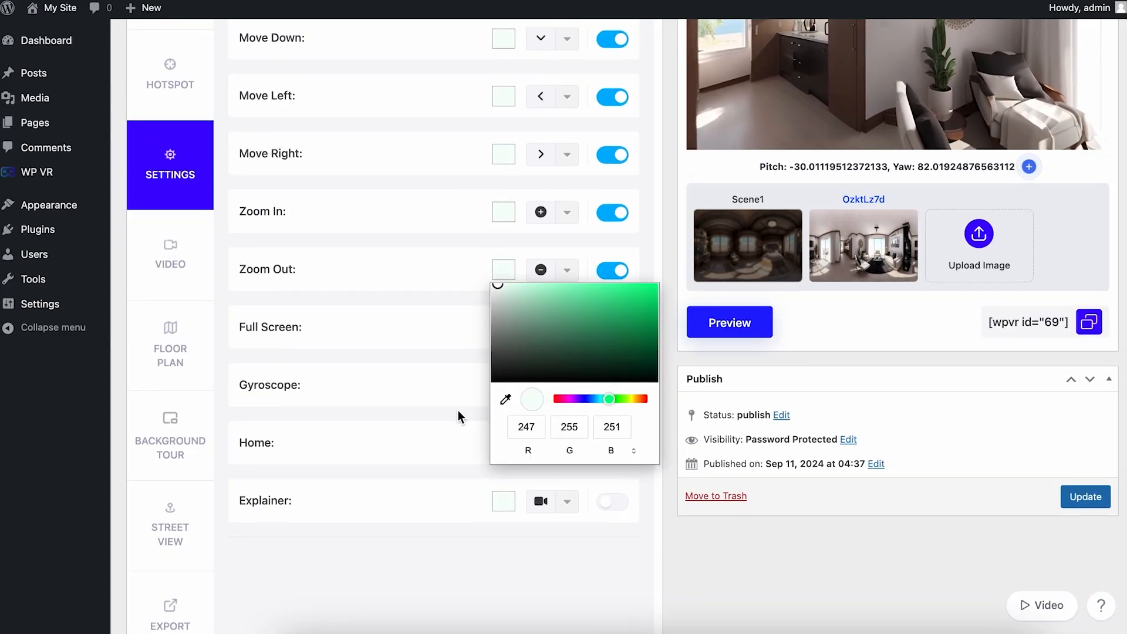
pyautogui.click(471, 304)
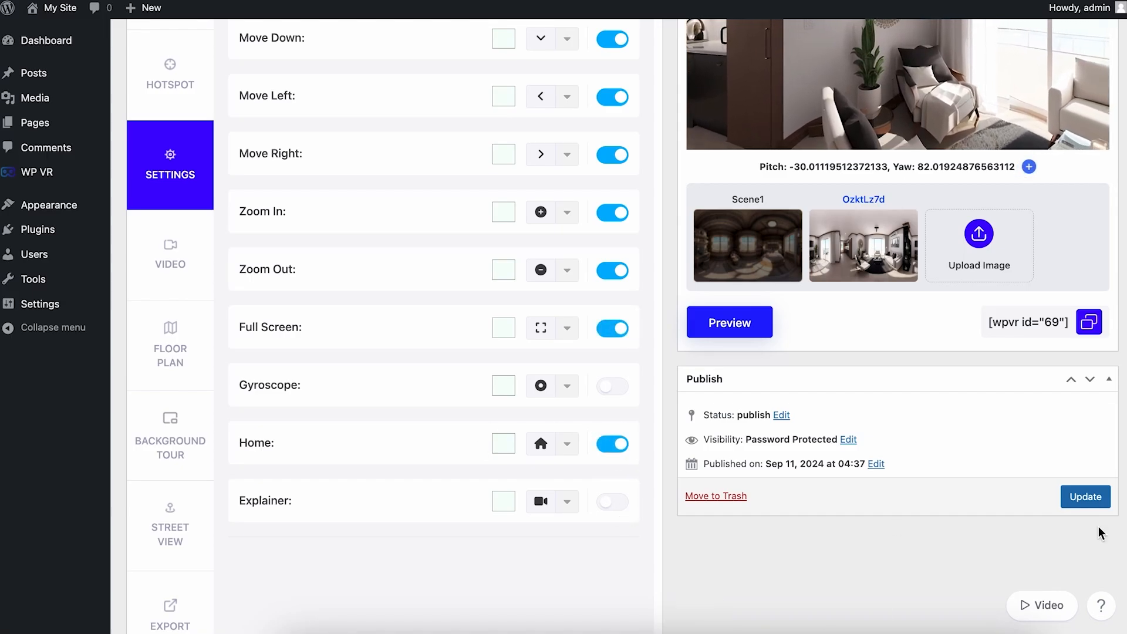
# - Update the tour with its enabled control buttons and return to its basic settings
pyautogui.click(1085, 496)
pyautogui.scroll(5, 561, 326)
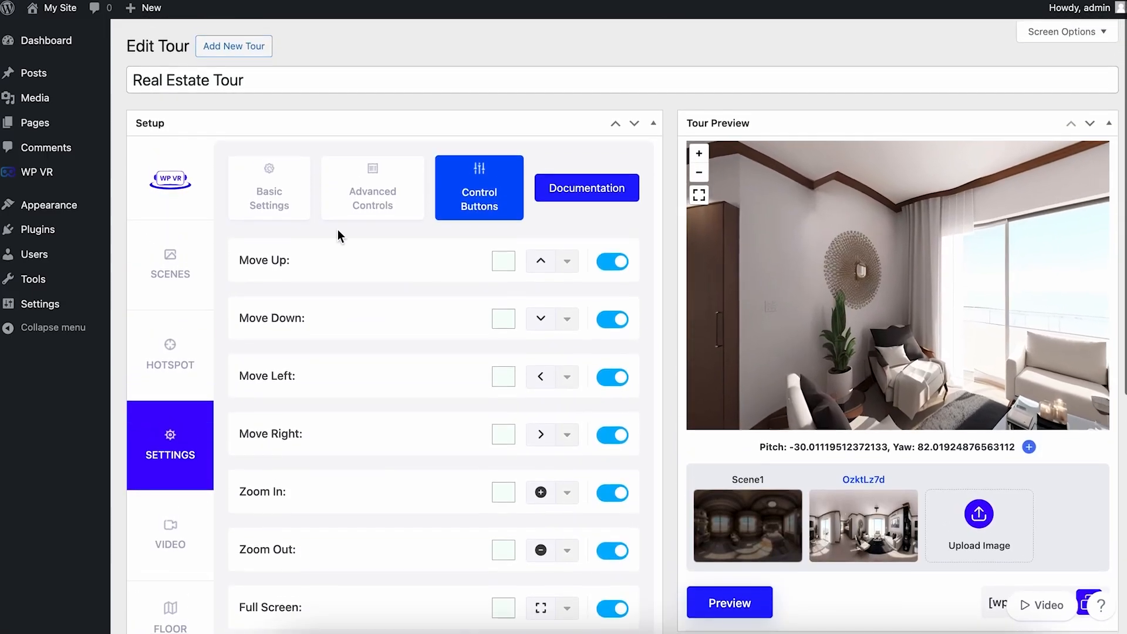
pyautogui.click(302, 208)
# - Apply the Modern layout's style with its current icon colors, and close the layout settings
pyautogui.scroll(-6, 555, 305)
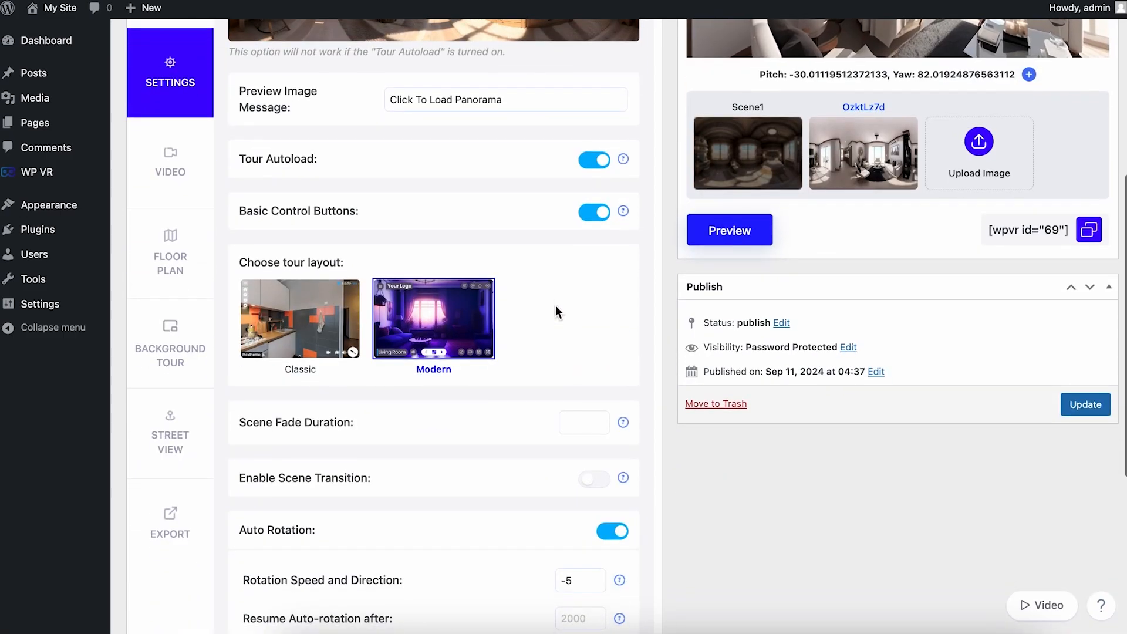
pyautogui.click(443, 319)
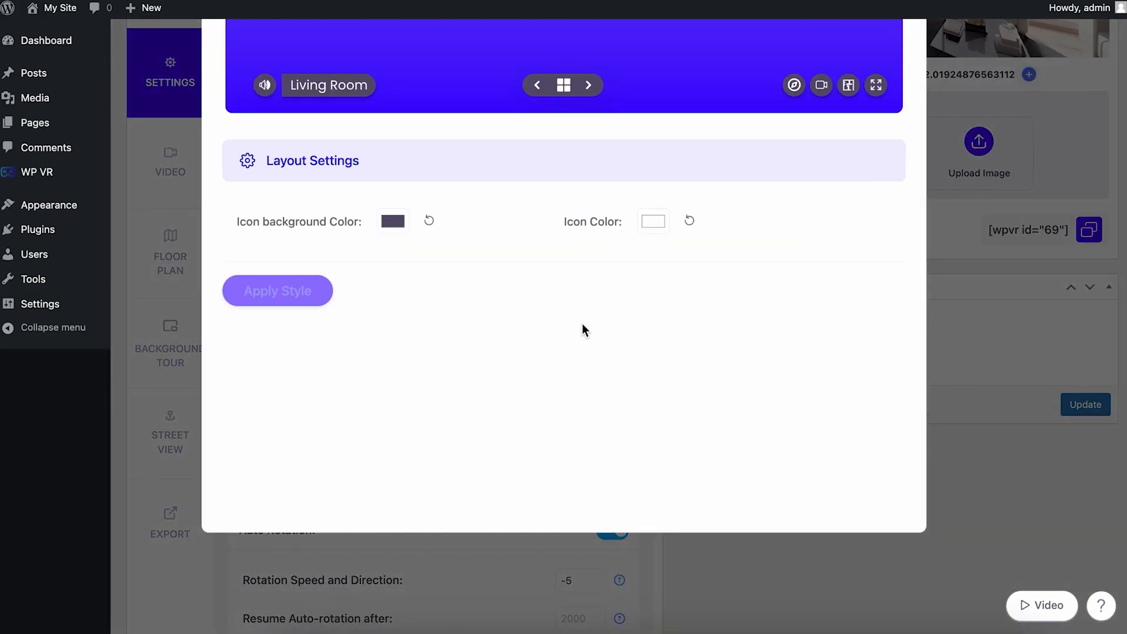
pyautogui.scroll(2, 584, 330)
pyautogui.click(291, 423)
pyautogui.scroll(2, 745, 305)
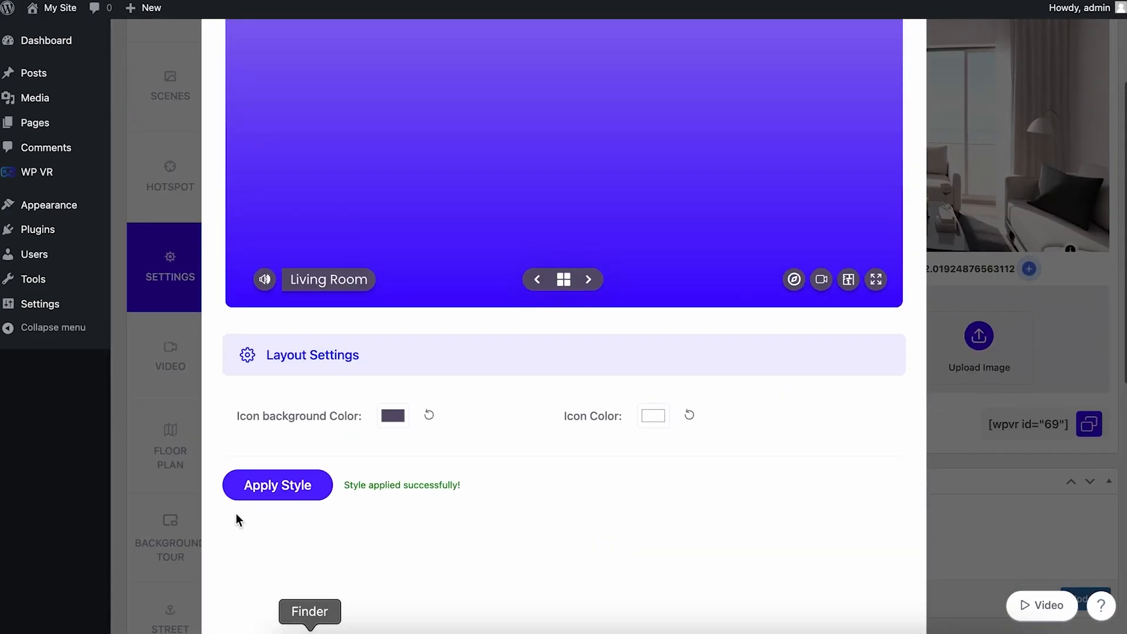
pyautogui.click(293, 485)
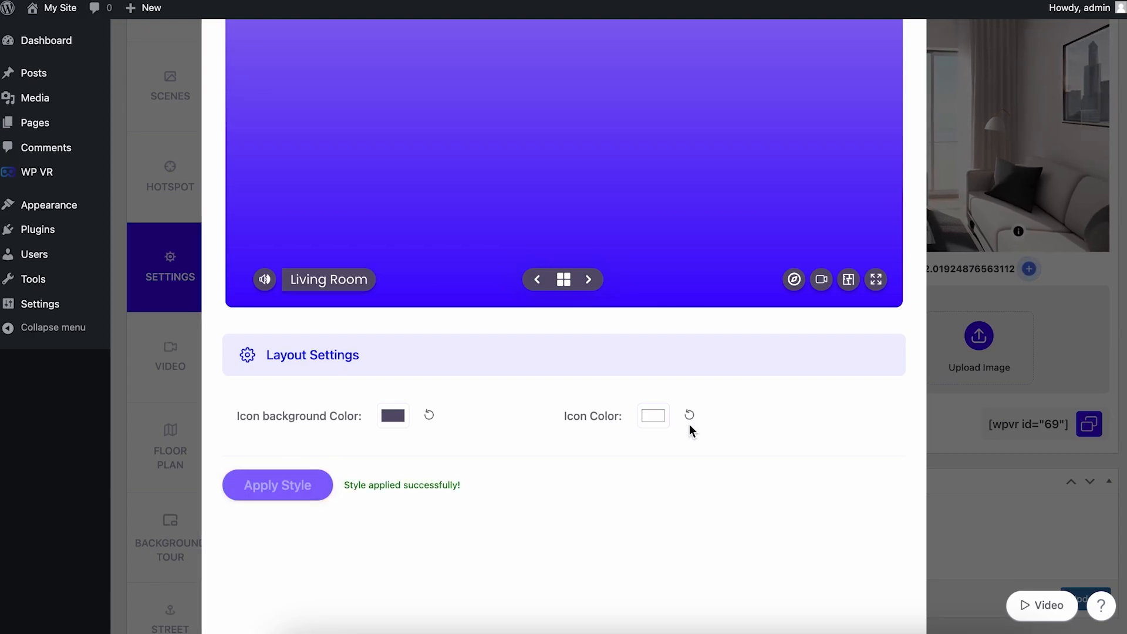
pyautogui.scroll(5, 689, 423)
pyautogui.click(920, 66)
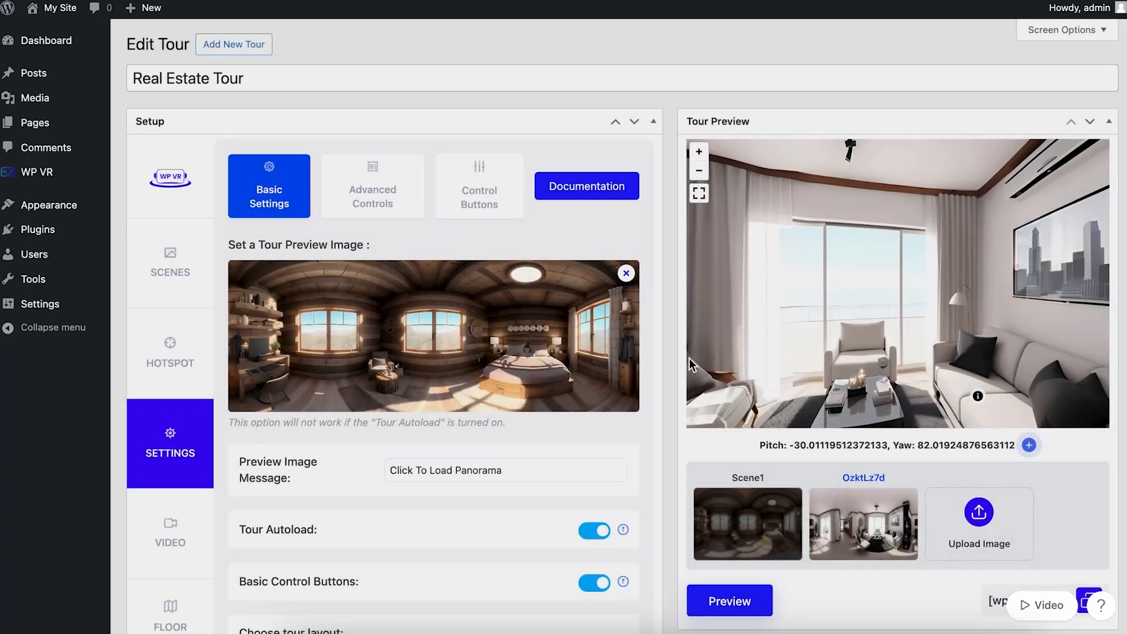
# - Update the tour to save the applied Modern layout style
pyautogui.scroll(-5, 645, 397)
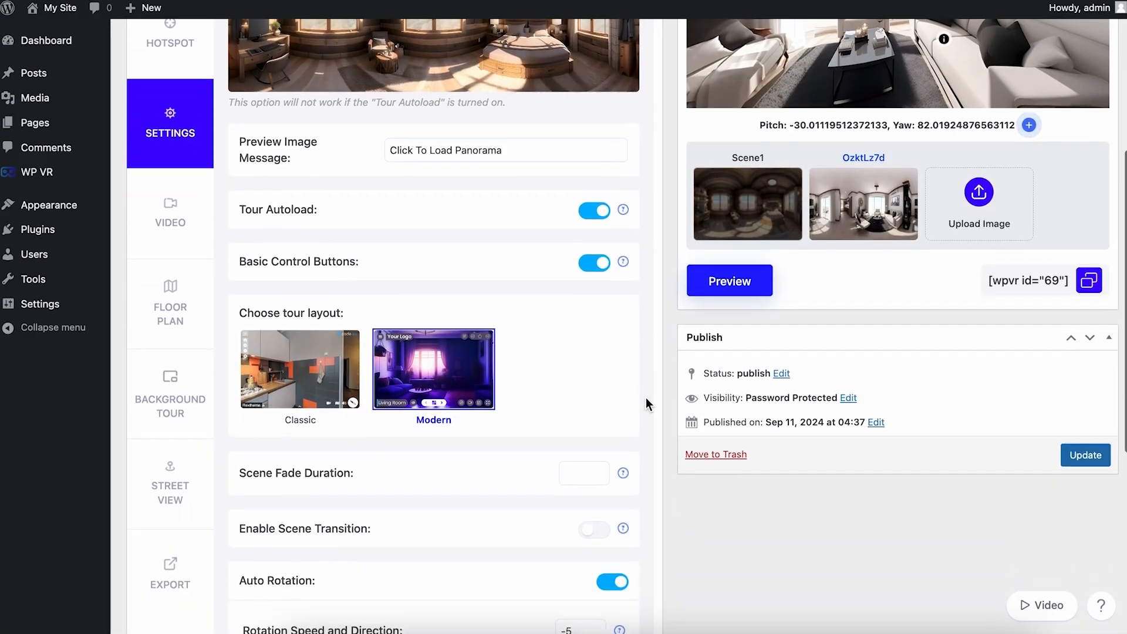
pyautogui.scroll(-3, 645, 401)
pyautogui.click(1076, 277)
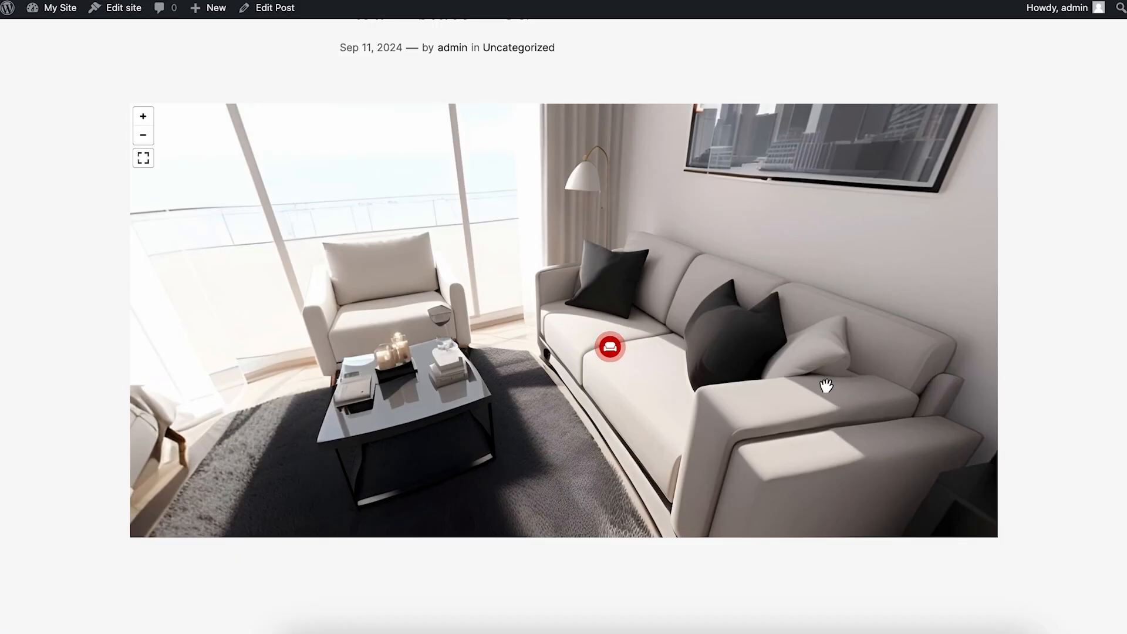
# - Reload the published post and look around the Bedroom scene in the Modern layout
pyautogui.press('super+r')
pyautogui.moveTo(830, 351); pyautogui.dragTo(532, 339)
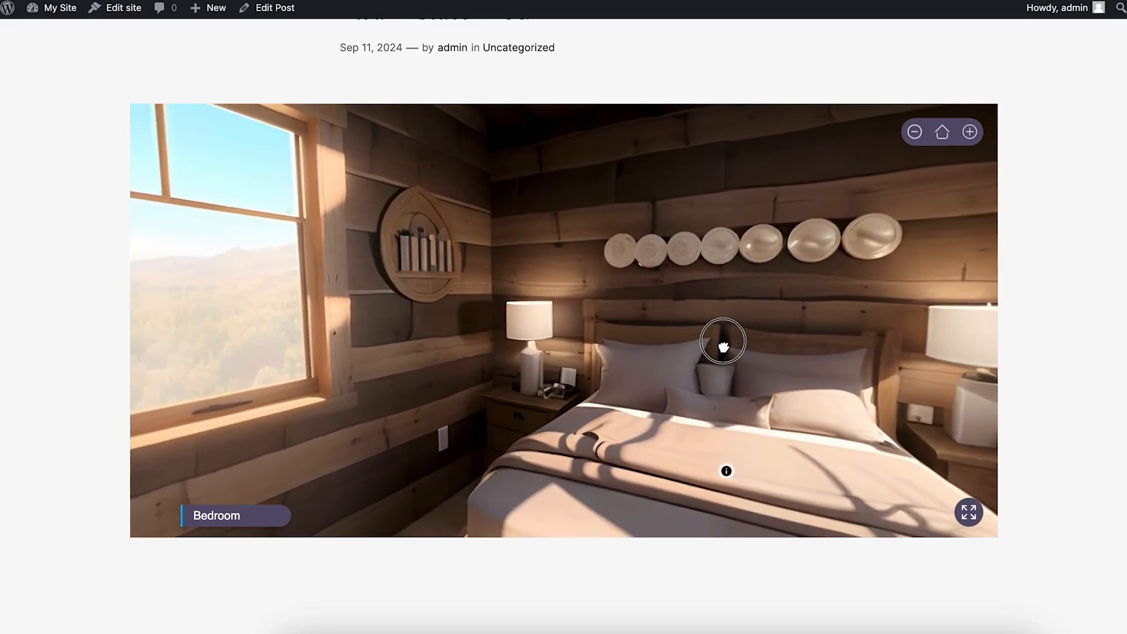
pyautogui.moveTo(722, 339); pyautogui.dragTo(478, 290)
pyautogui.moveTo(847, 332); pyautogui.dragTo(624, 322)
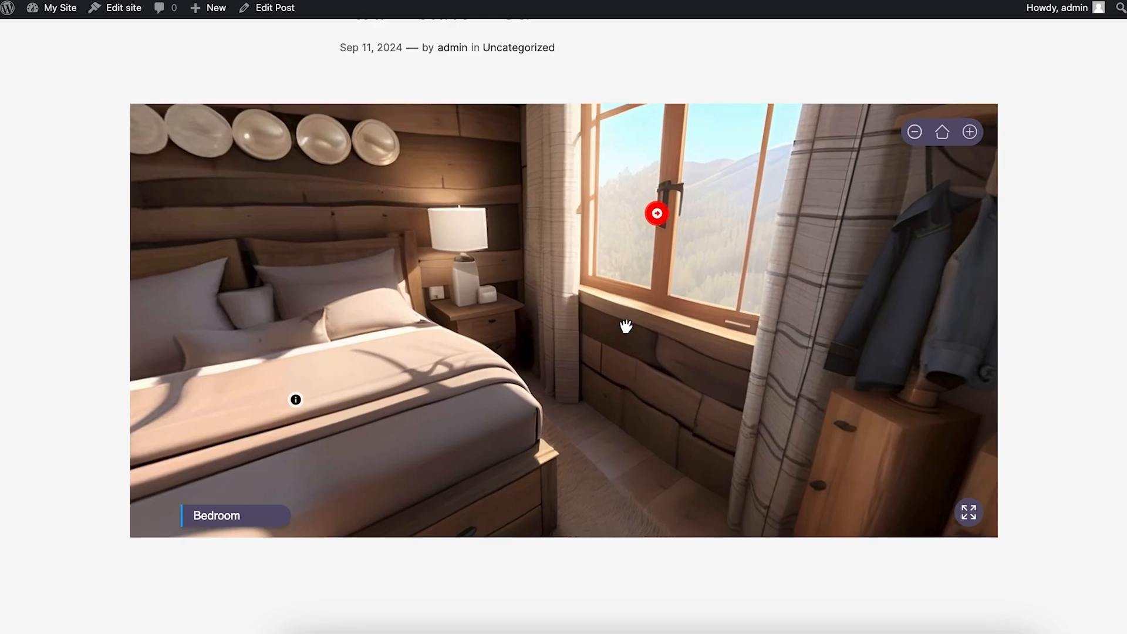
pyautogui.moveTo(907, 150); pyautogui.dragTo(998, 185)
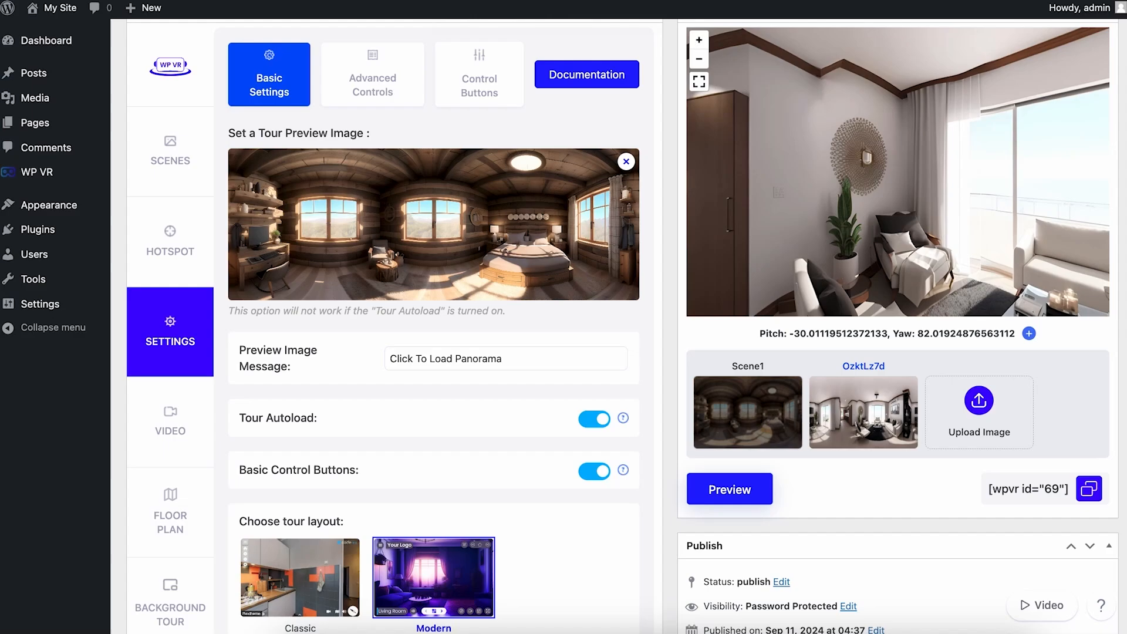
# - Turn on the Generic Form option in the tour's basic settings to view its shortcode field, and turn it off again
pyautogui.scroll(-8, 636, 468)
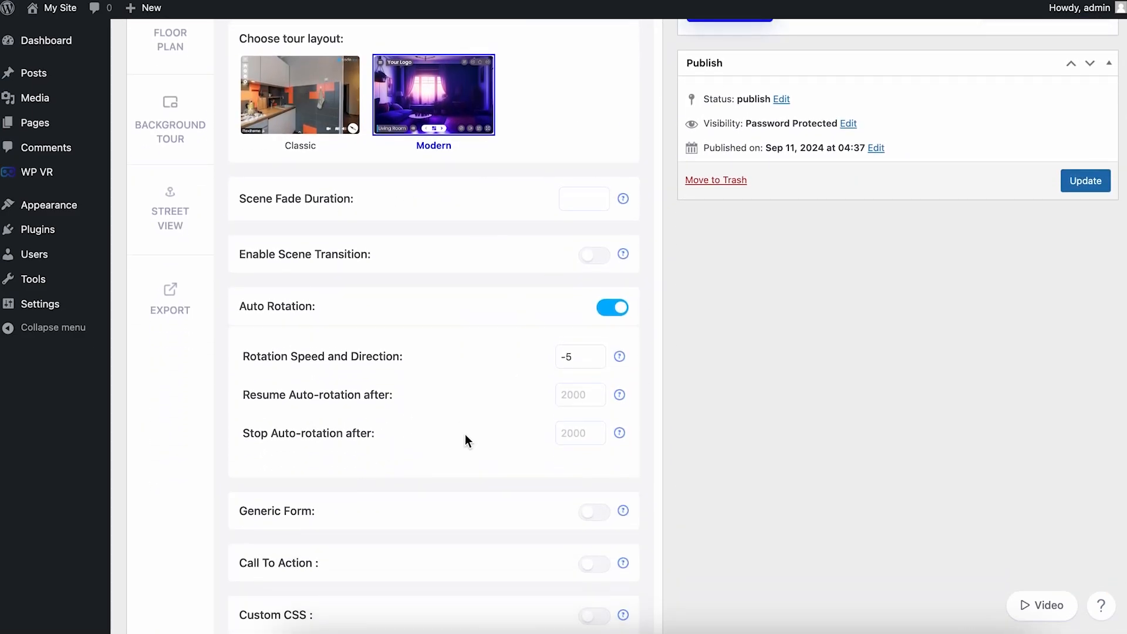
pyautogui.scroll(-2, 404, 481)
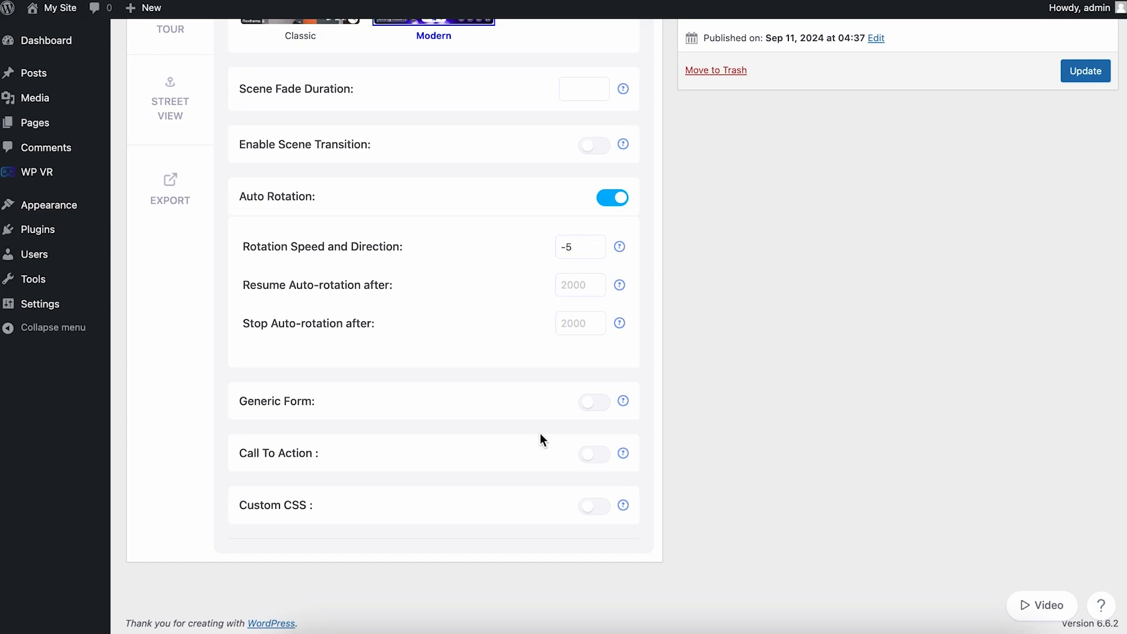
pyautogui.click(594, 402)
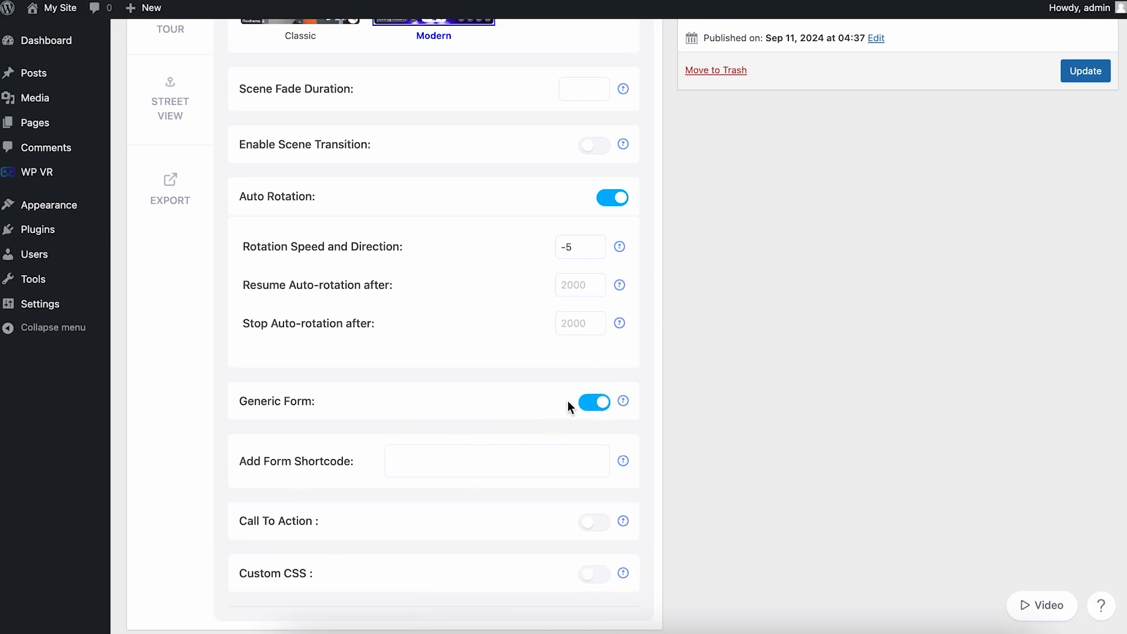
pyautogui.click(596, 403)
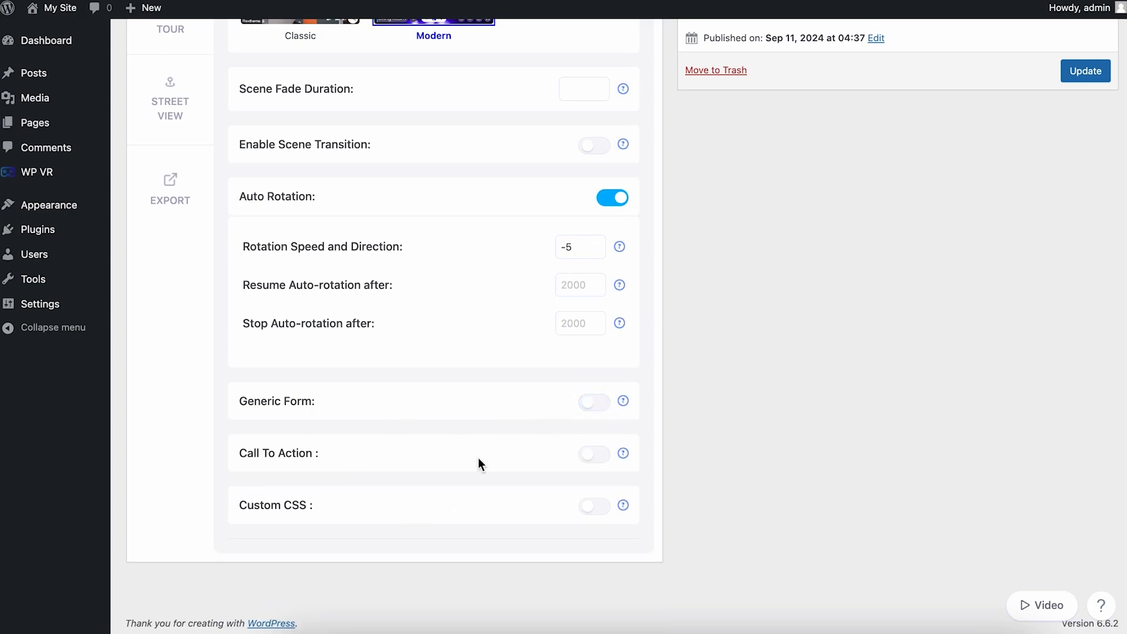
pyautogui.click(605, 456)
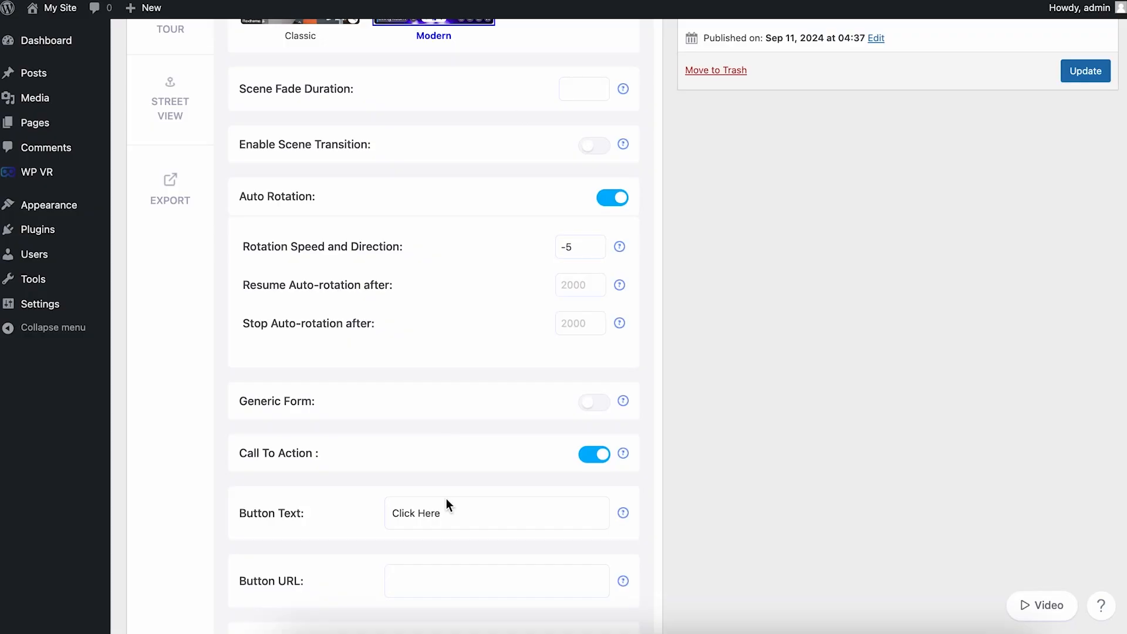
pyautogui.scroll(-3, 503, 552)
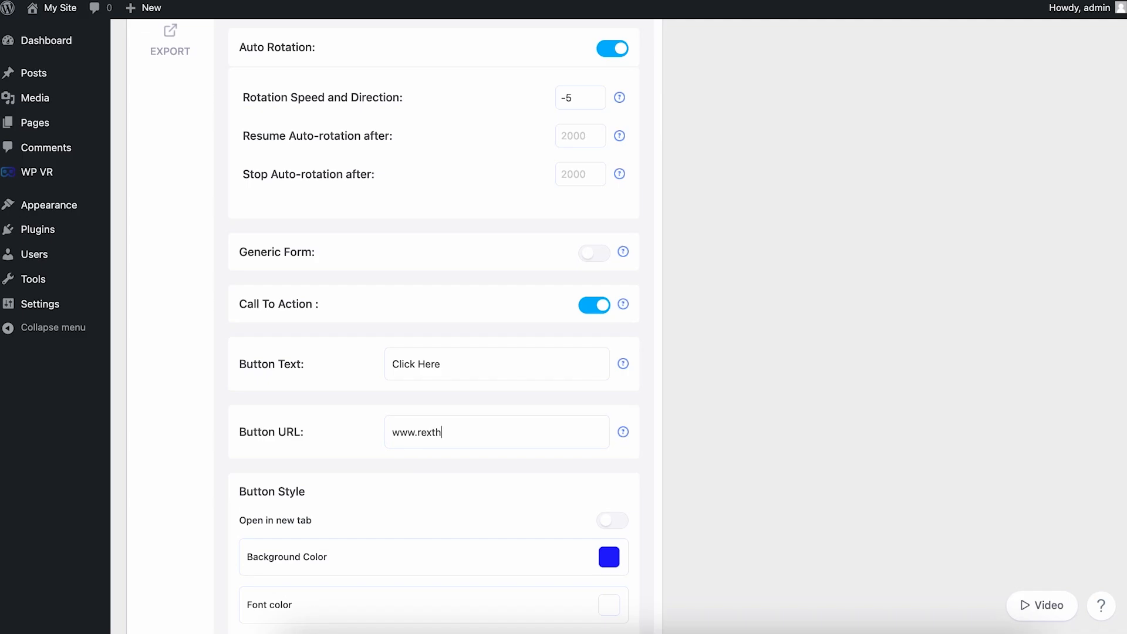
pyautogui.scroll(13, 496, 432)
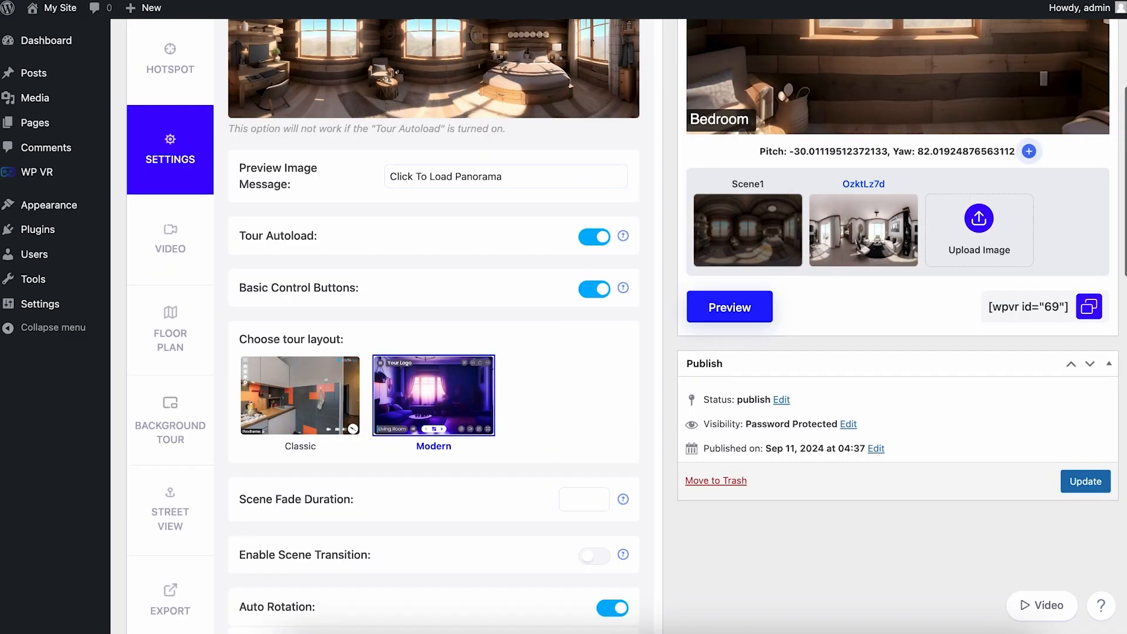
# - Examine the Button Style options of the call-to-action button, including its colors, font, alignment, border and padding
pyautogui.scroll(-14, 496, 432)
pyautogui.scroll(-7, 372, 493)
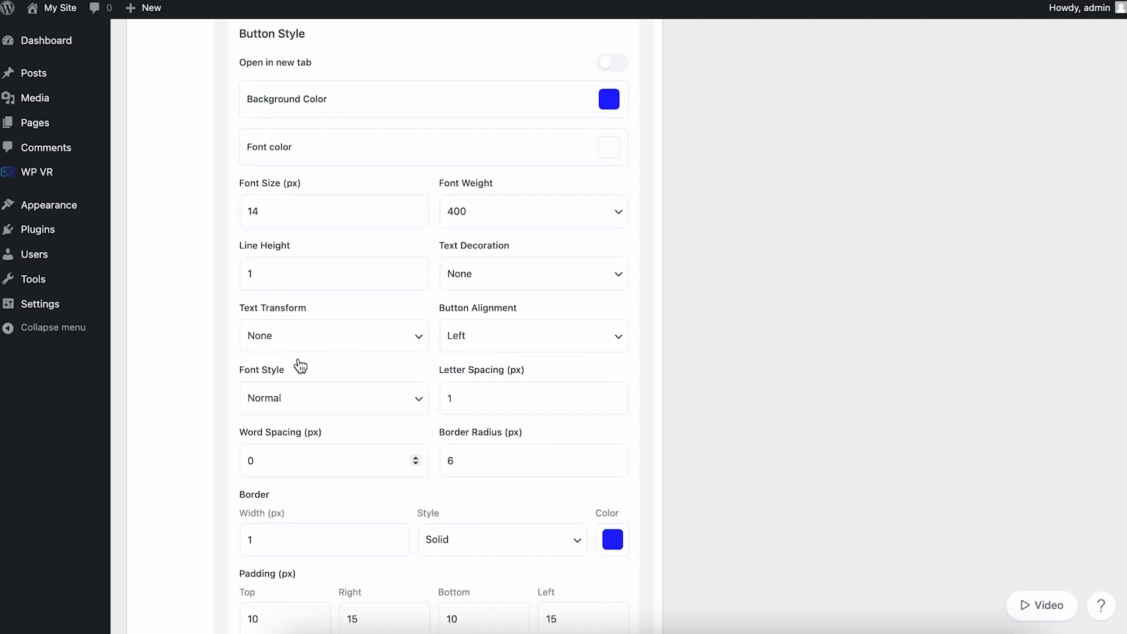
pyautogui.scroll(-3, 397, 432)
pyautogui.scroll(10, 397, 431)
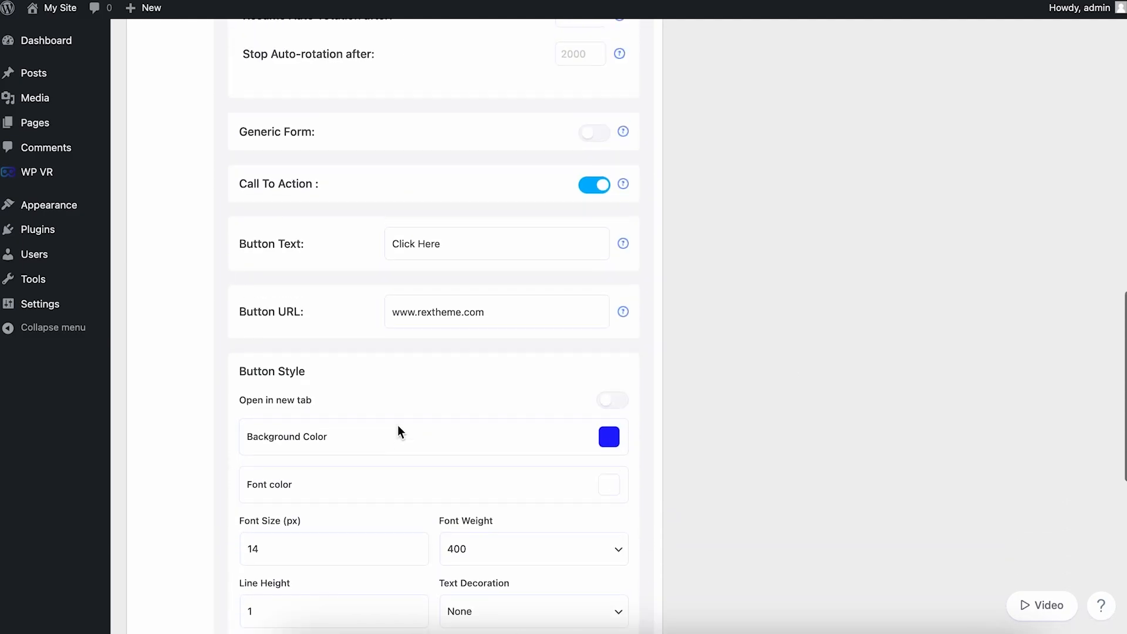
pyautogui.scroll(-10, 397, 431)
pyautogui.scroll(20, 398, 425)
pyautogui.scroll(5, 398, 424)
pyautogui.scroll(-12, 397, 423)
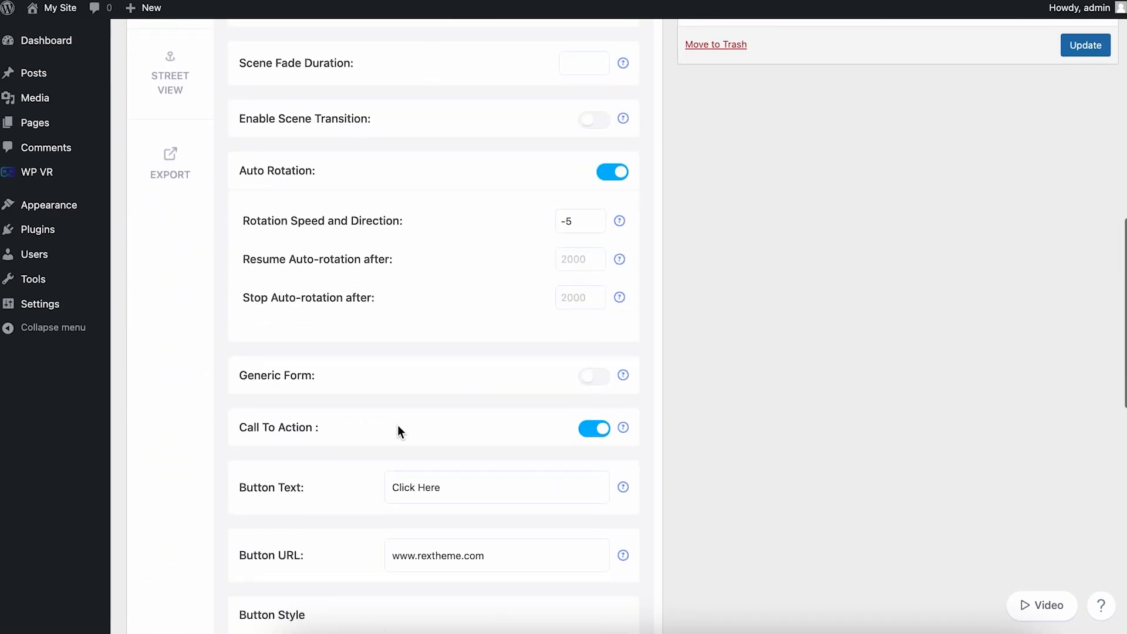
# - Enable scene transition for the tour and choose the Circle Crop transition style
pyautogui.scroll(3, 398, 425)
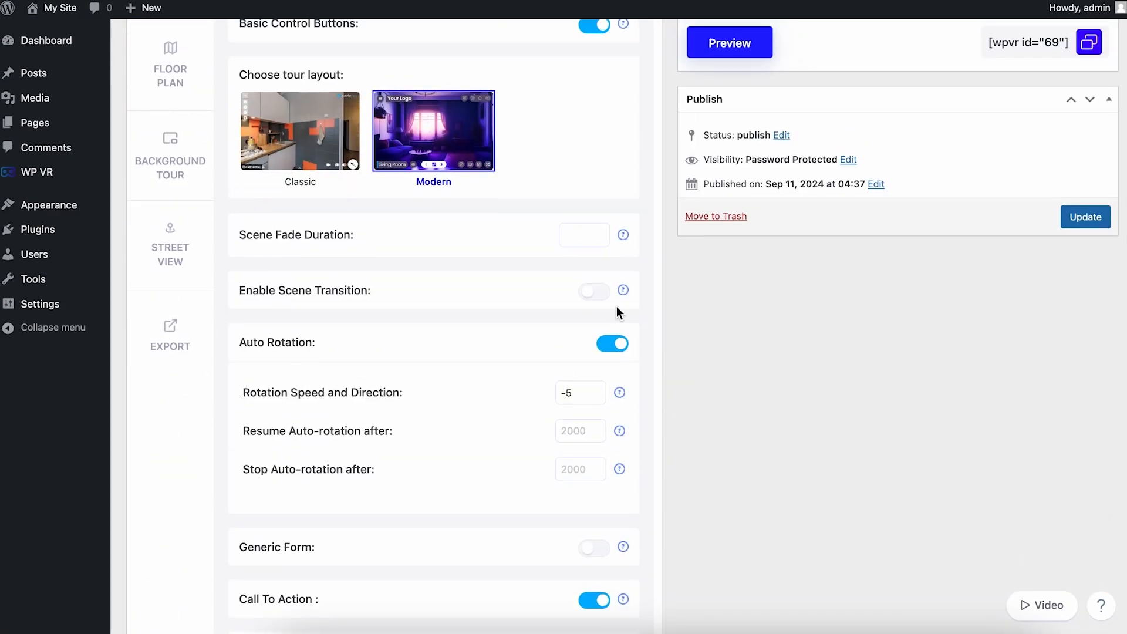
pyautogui.click(595, 296)
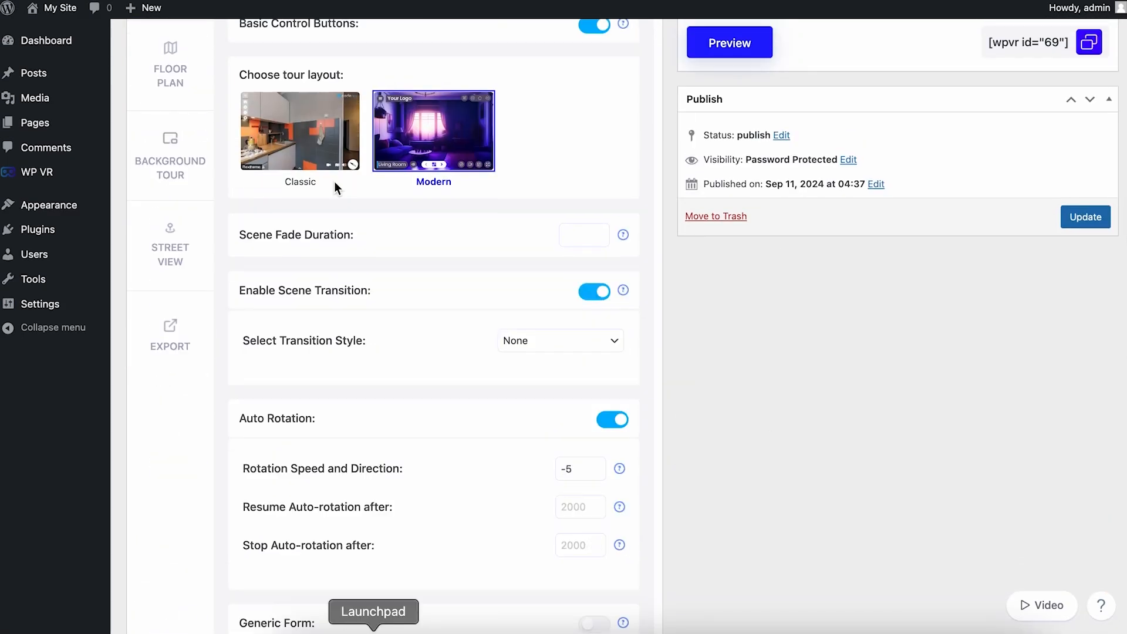
pyautogui.click(591, 351)
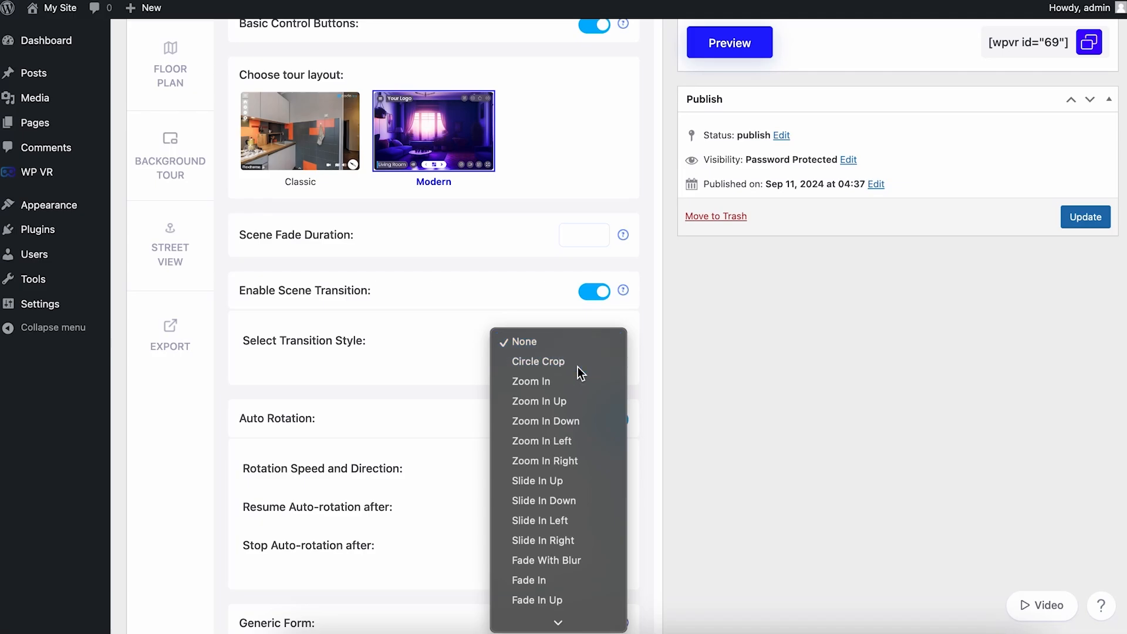
pyautogui.click(578, 366)
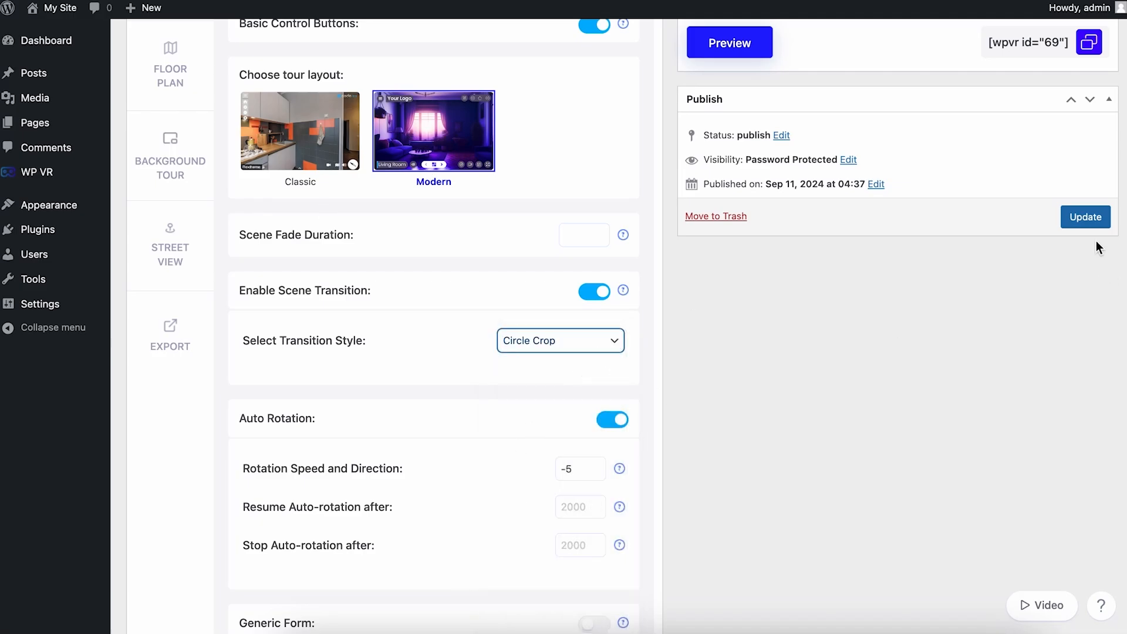
# - Update the tour and view its call-to-action button in the published post
pyautogui.click(1082, 218)
pyautogui.scroll(10, 625, 141)
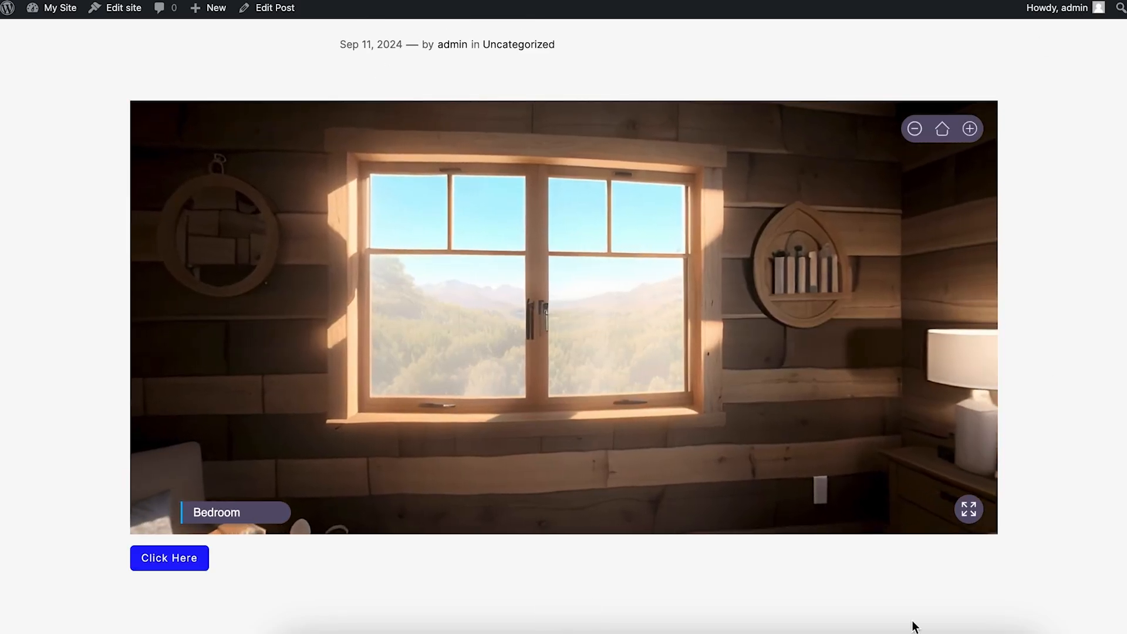
pyautogui.scroll(-1, 174, 596)
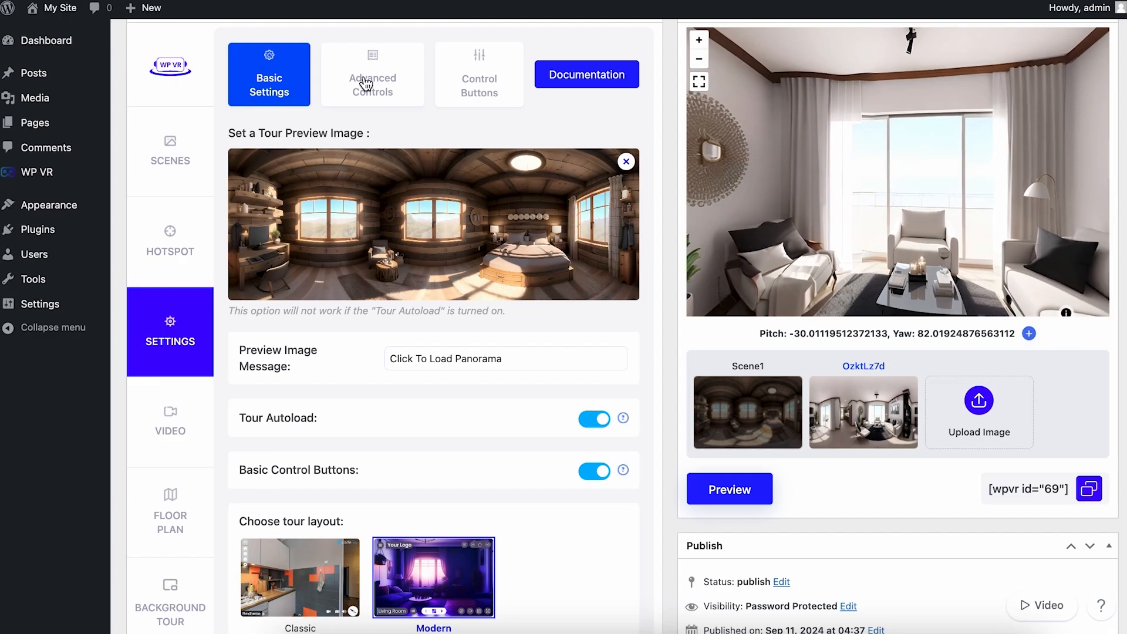
# - Open the tour's advanced controls and look over the available options
pyautogui.click(366, 85)
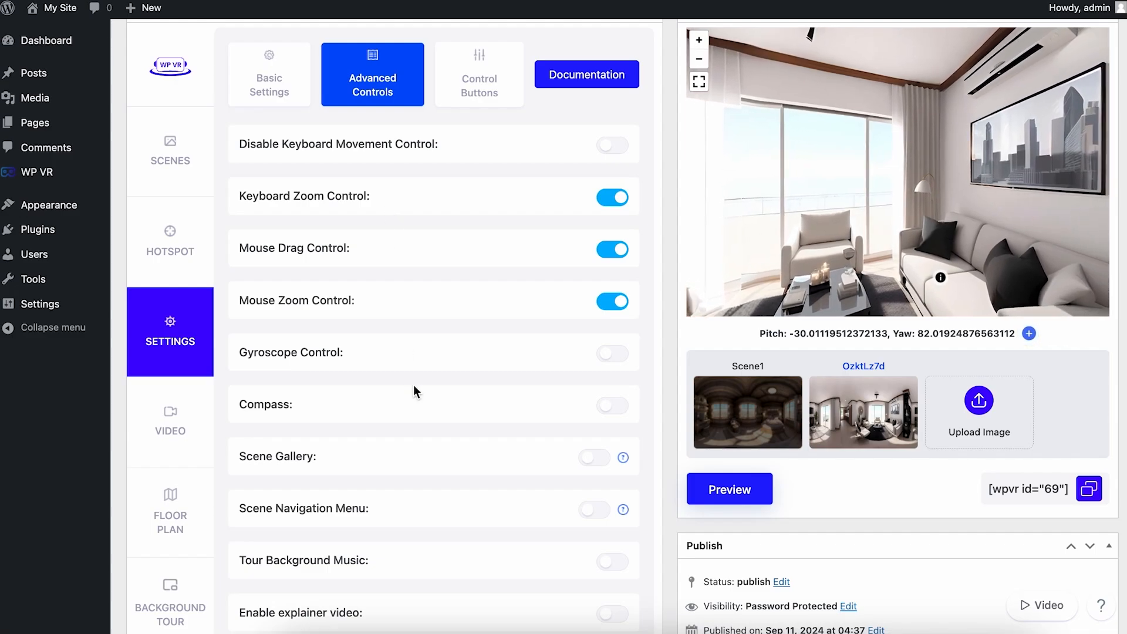
pyautogui.scroll(-4, 413, 391)
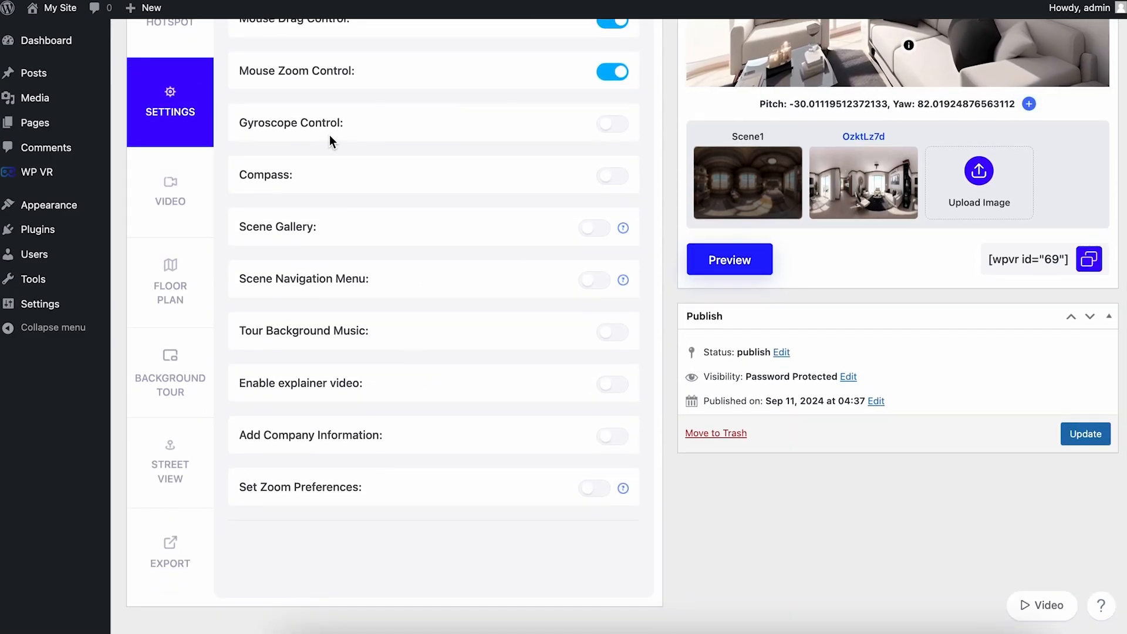
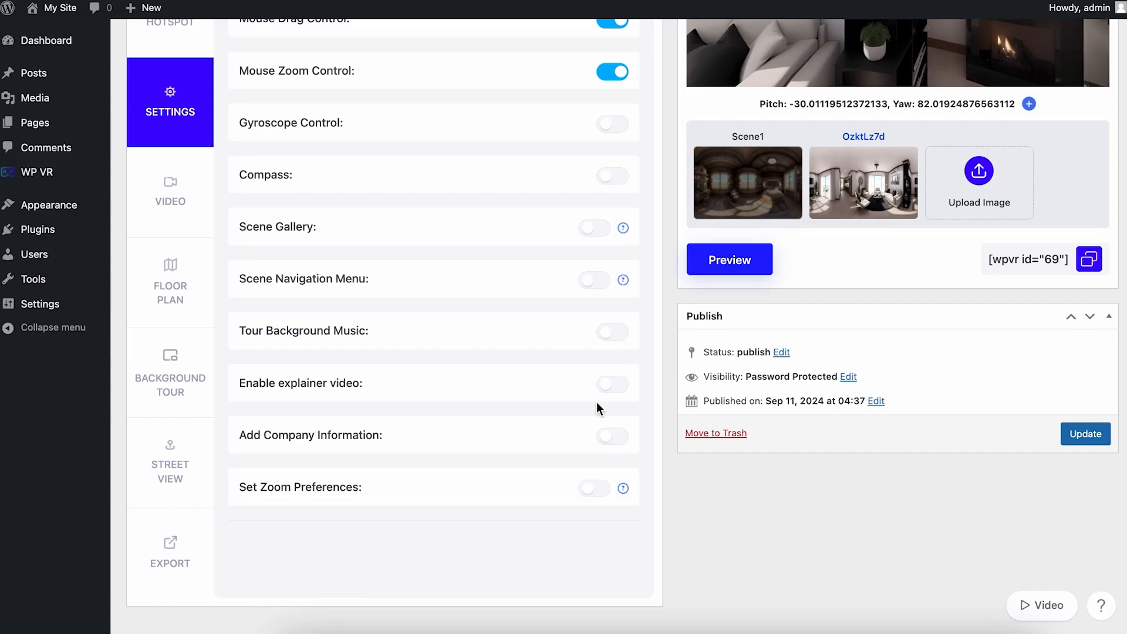
# - Turn on the explainer video and company information options to view their fields, turning each one off again
pyautogui.click(613, 393)
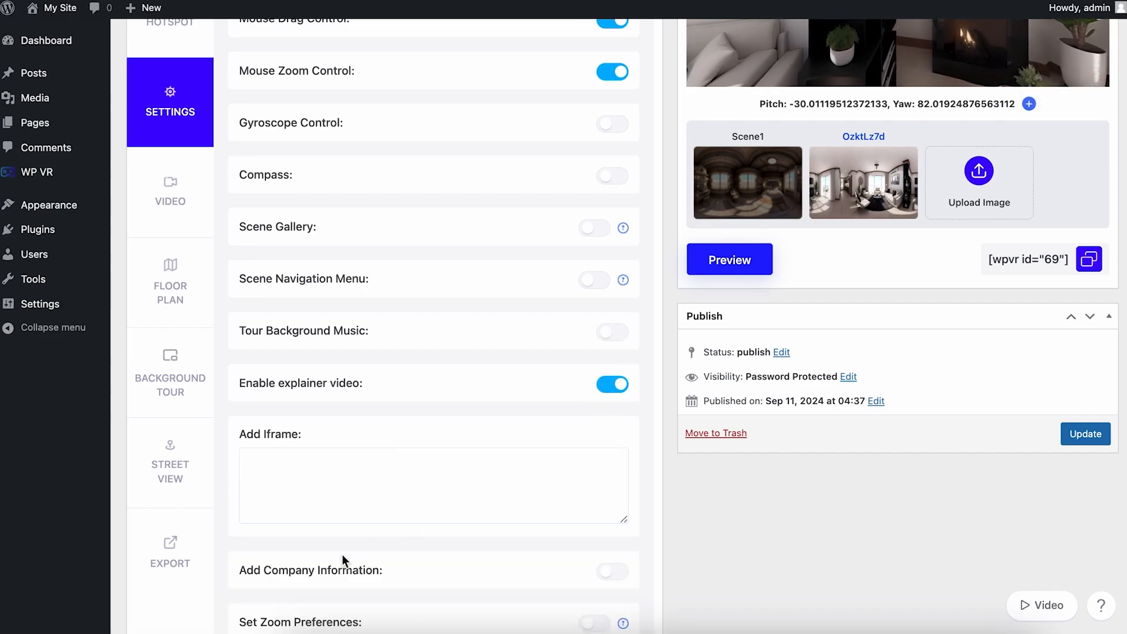
pyautogui.click(616, 386)
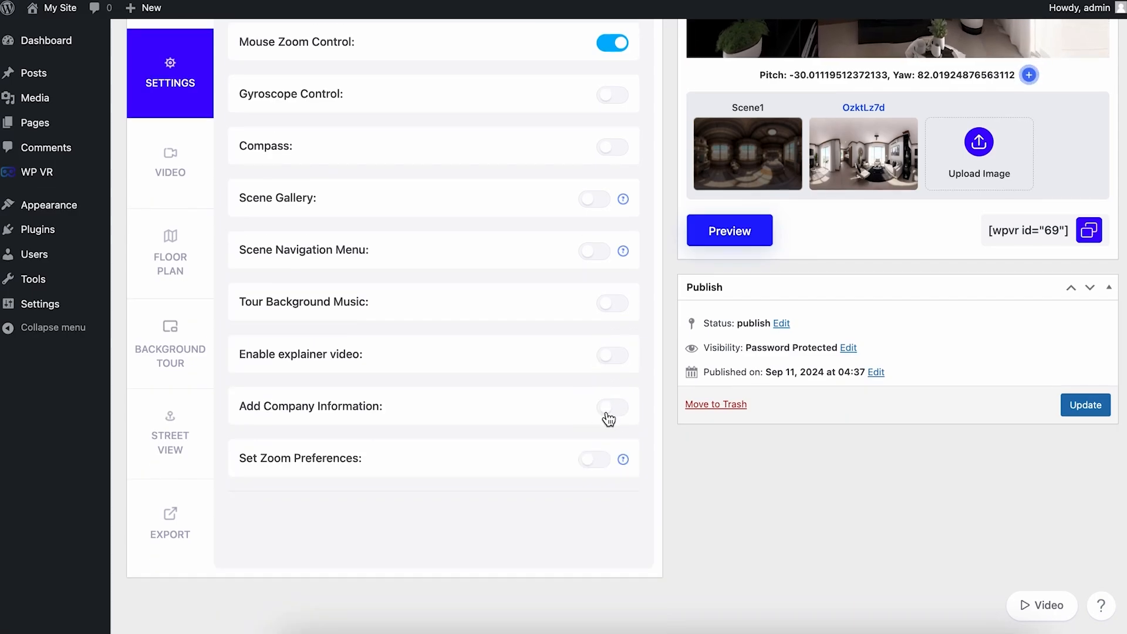
pyautogui.click(610, 418)
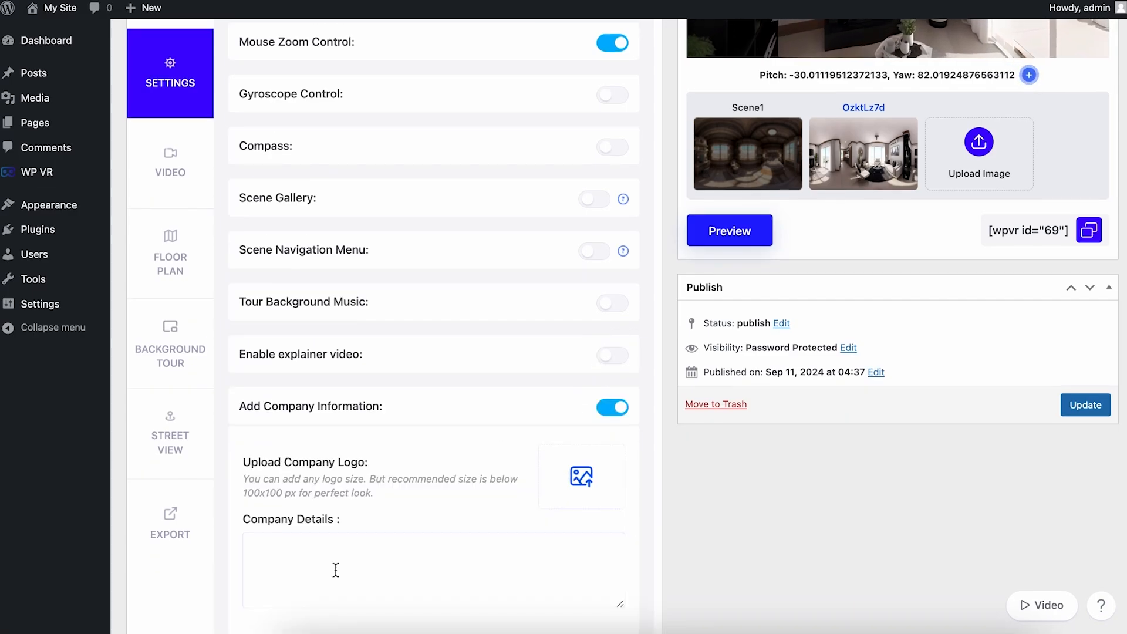
pyautogui.scroll(-1, 337, 568)
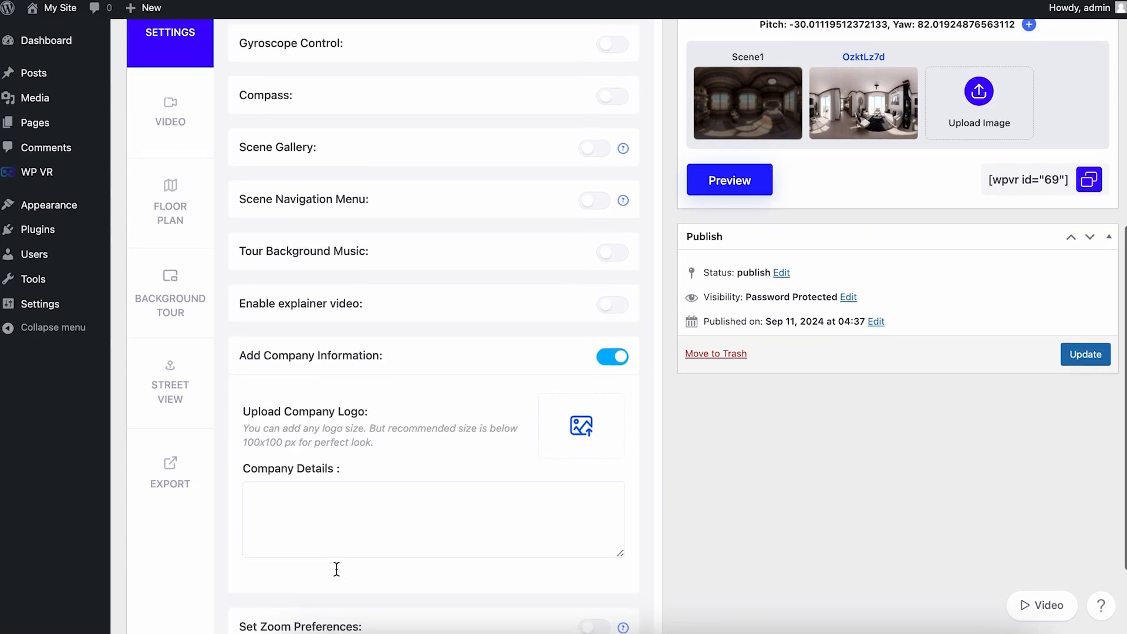
pyautogui.click(615, 355)
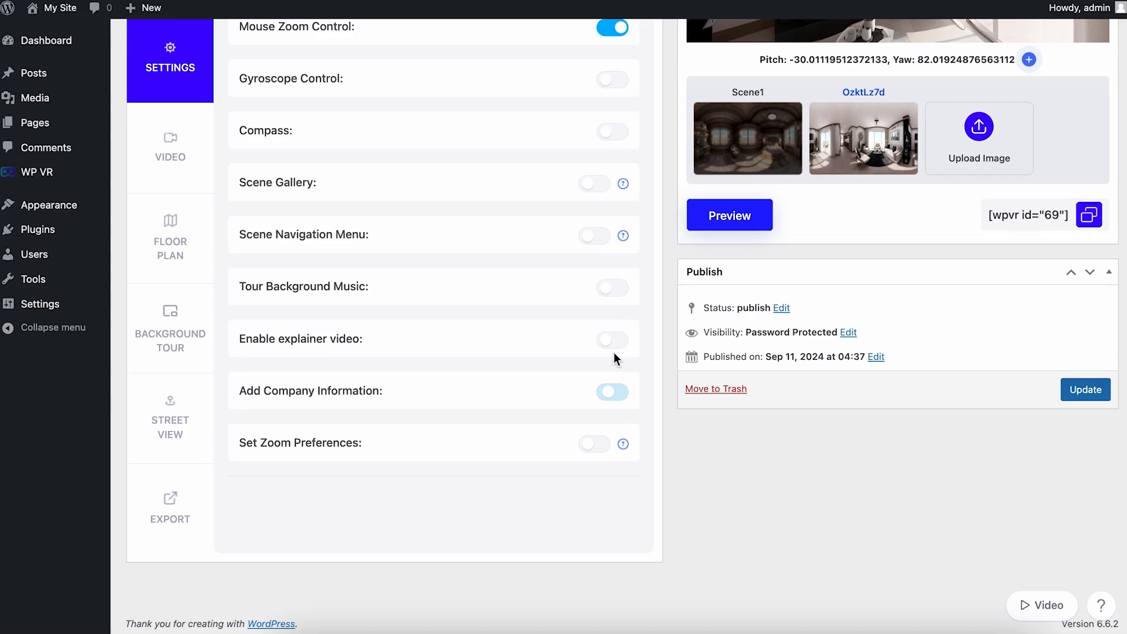
# - Turn on the zoom preferences option to view its fields, turning it off again
pyautogui.click(597, 444)
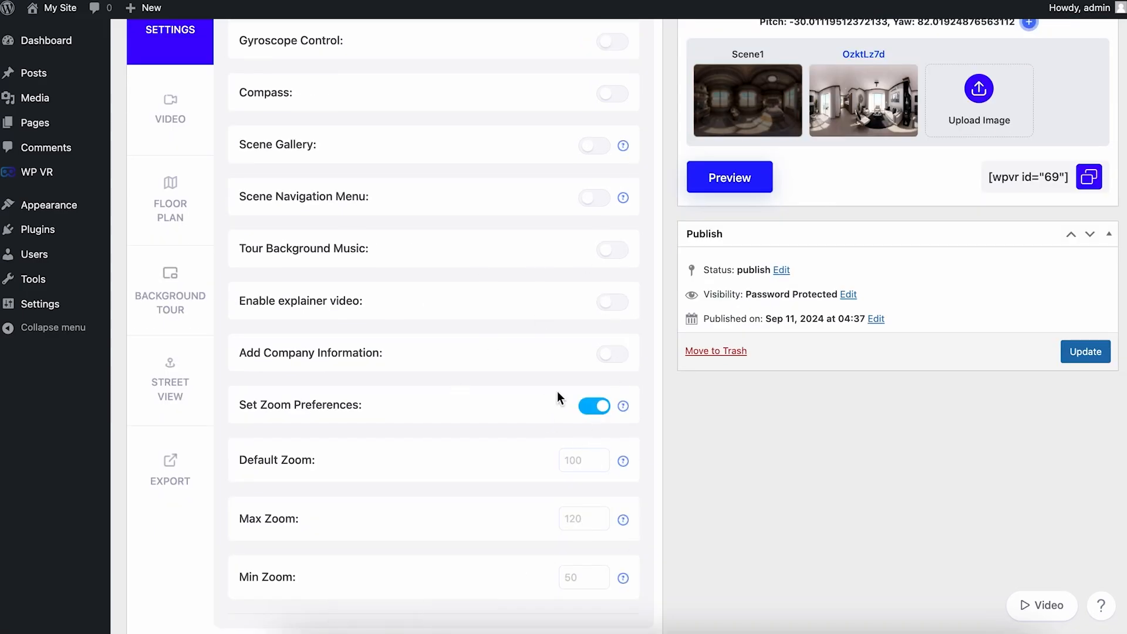
pyautogui.click(593, 408)
pyautogui.scroll(7, 484, 203)
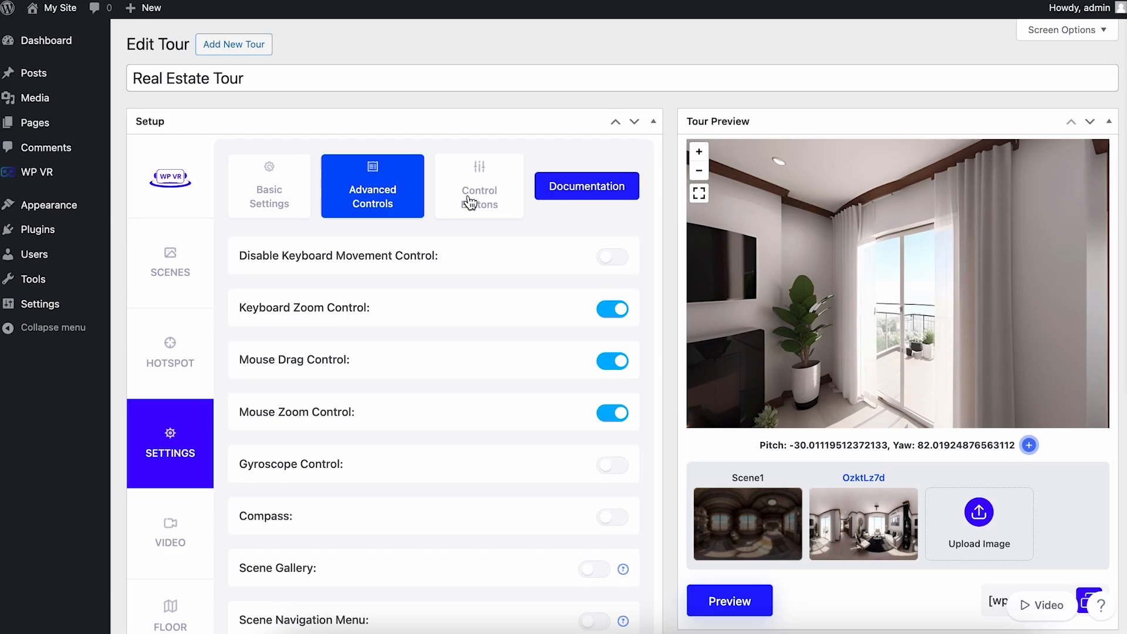
# - Look over the tour's control button options and return to the basic settings
pyautogui.click(470, 202)
pyautogui.scroll(-7, 540, 319)
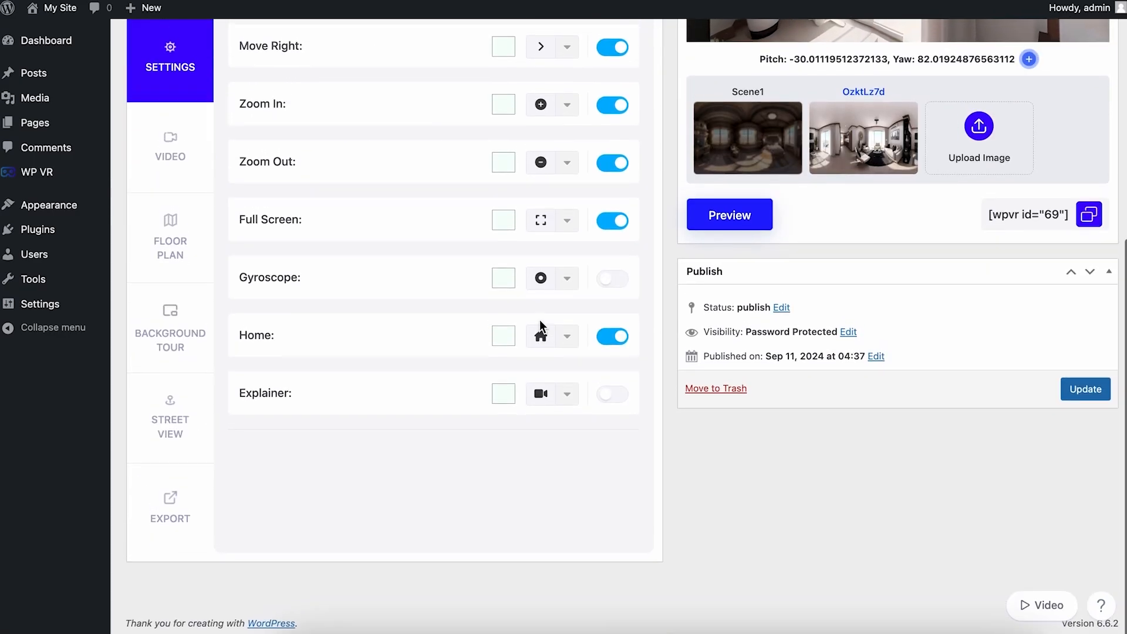
pyautogui.scroll(7, 540, 319)
pyautogui.scroll(-5, 540, 321)
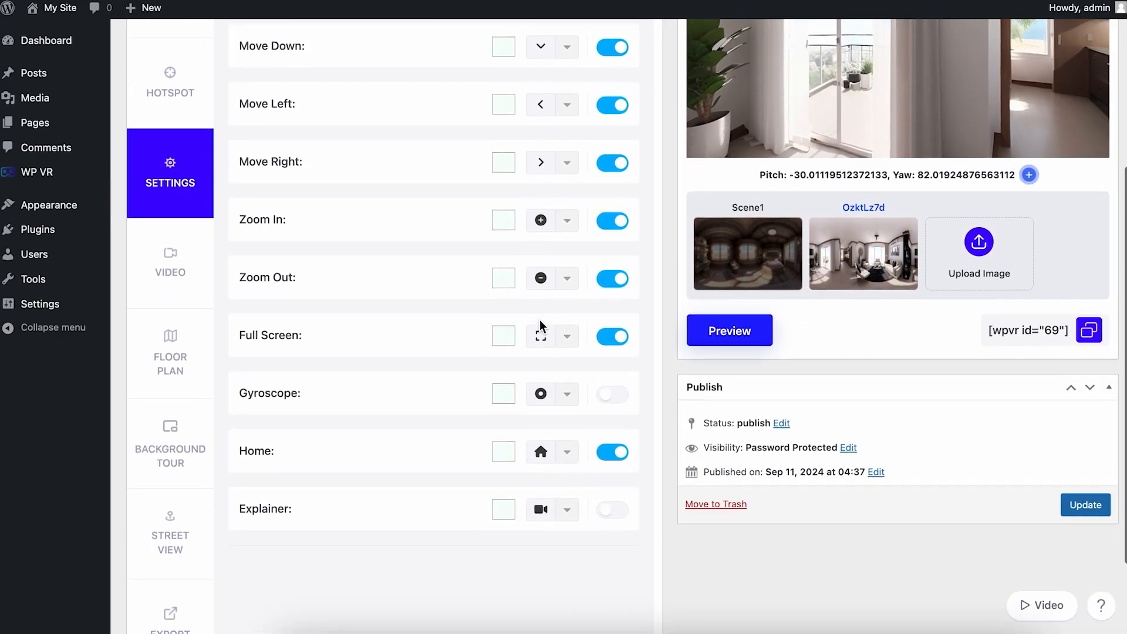
pyautogui.scroll(5, 405, 319)
pyautogui.click(267, 161)
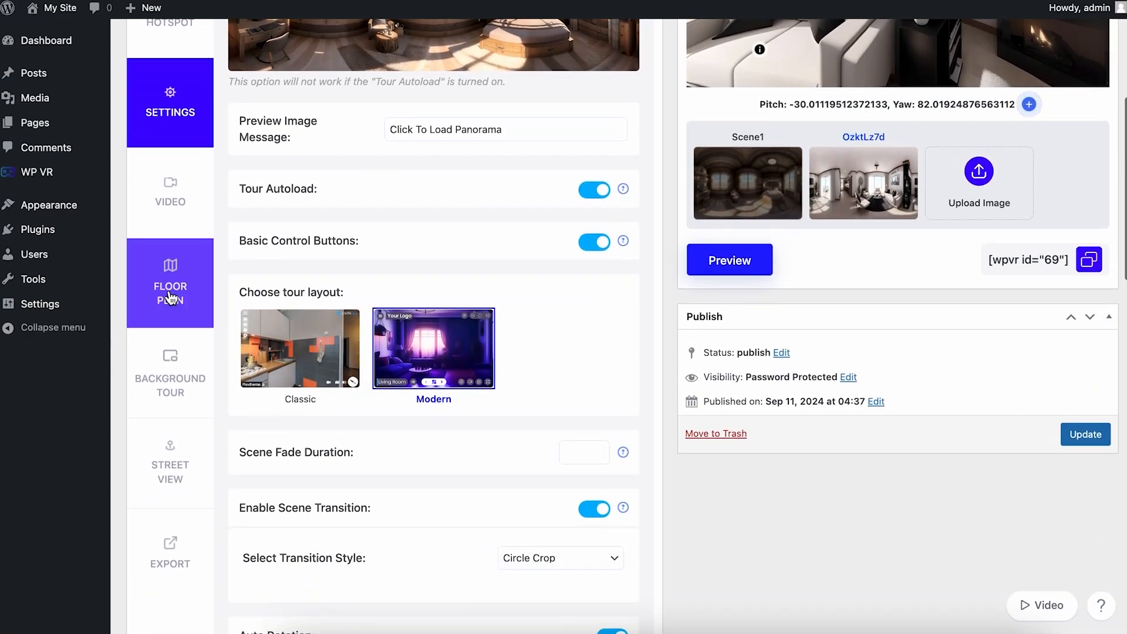
# - Enable the tour's floor plan and use the street map screenshot from the media library as its image
pyautogui.click(170, 296)
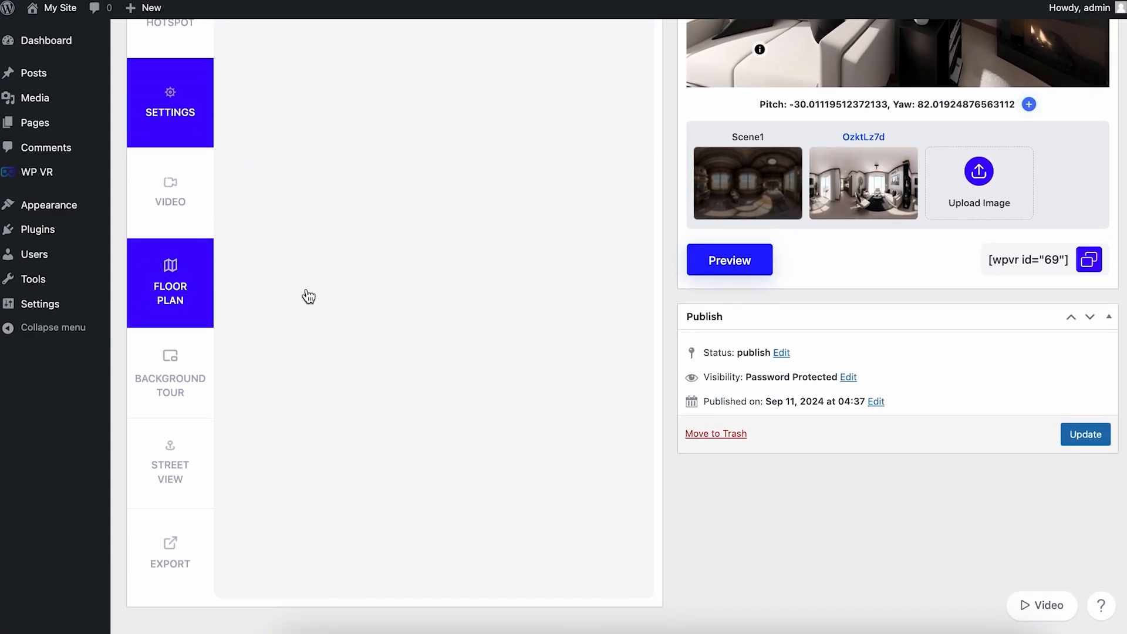
pyautogui.scroll(3, 544, 305)
pyautogui.click(252, 70)
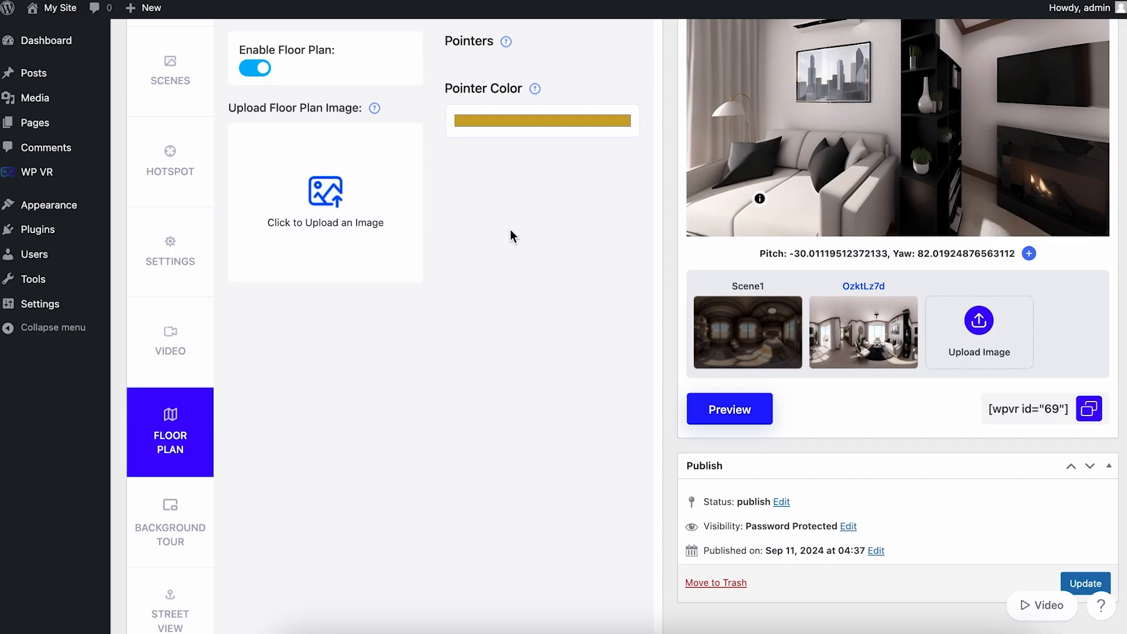
pyautogui.scroll(2, 509, 230)
pyautogui.click(344, 276)
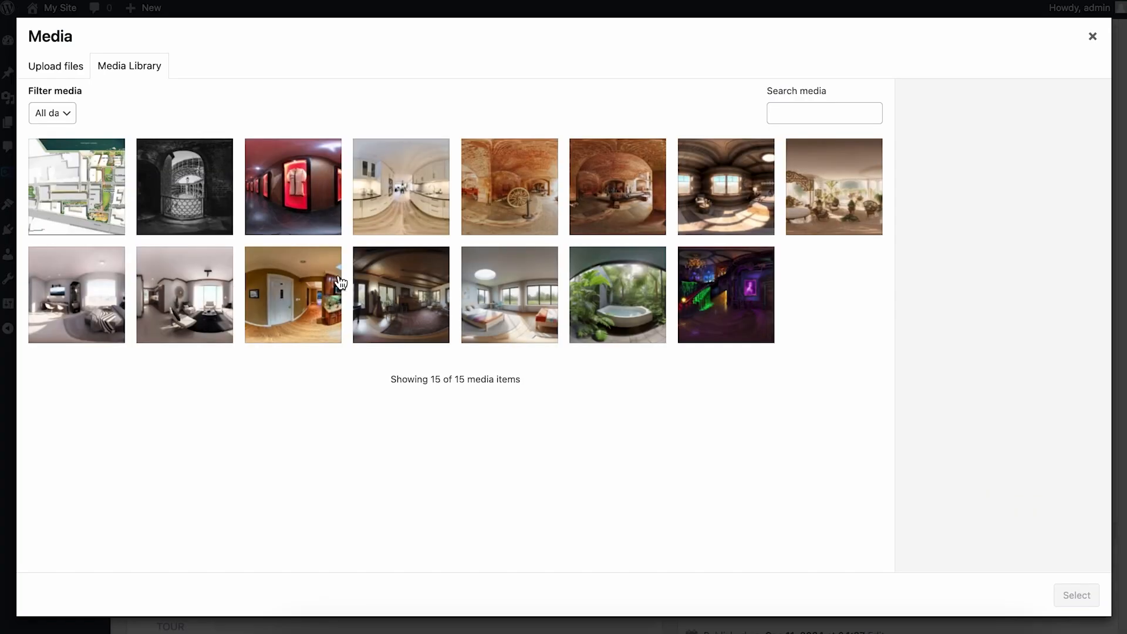
pyautogui.click(59, 190)
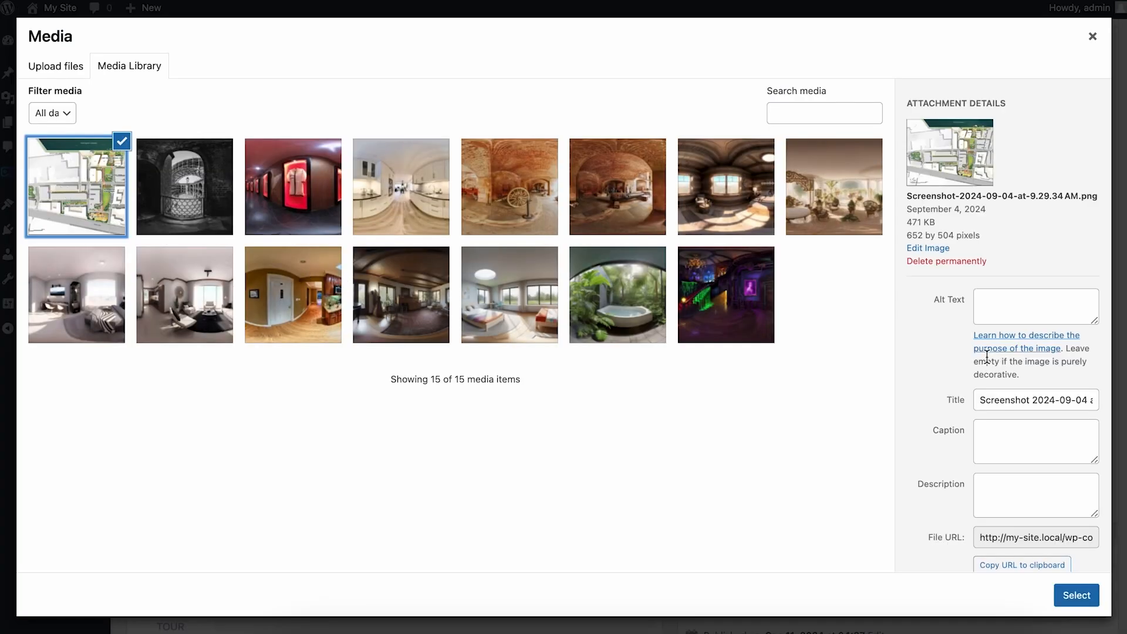
pyautogui.click(1065, 604)
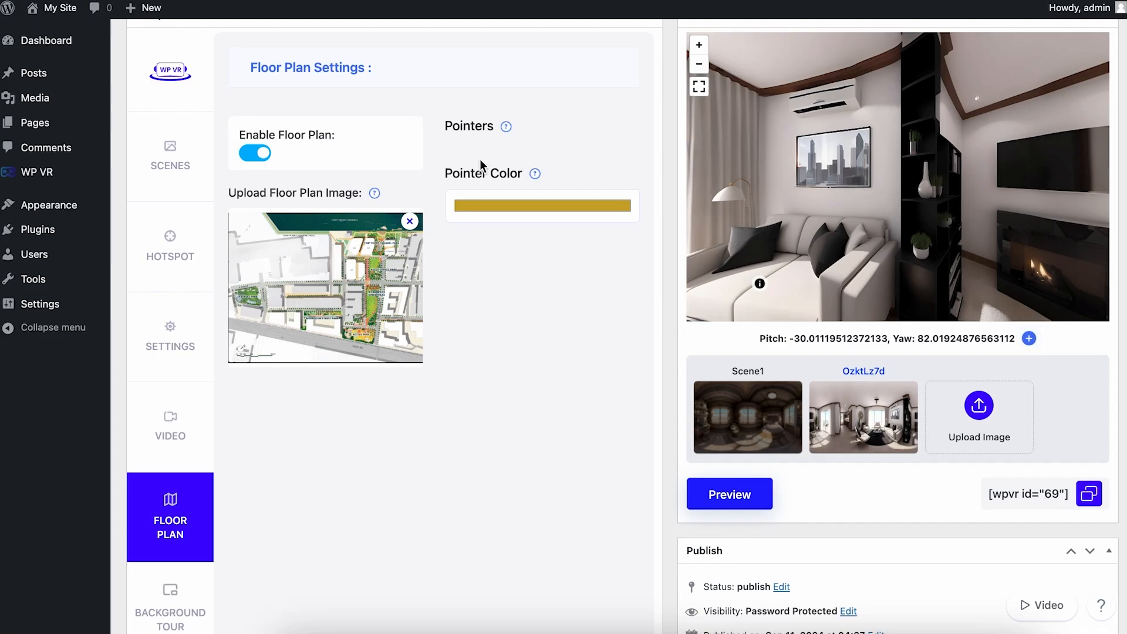
# - Set the floor plan pointer colour to the darker gold RGB 193, 159, 37
pyautogui.click(502, 207)
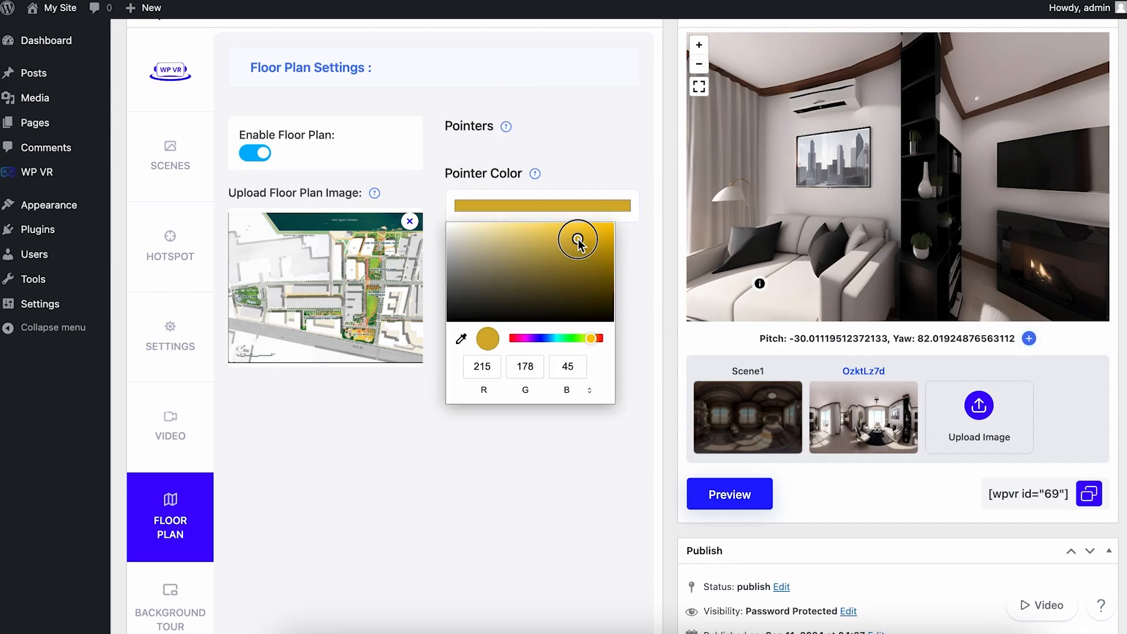
pyautogui.moveTo(579, 242); pyautogui.dragTo(583, 265)
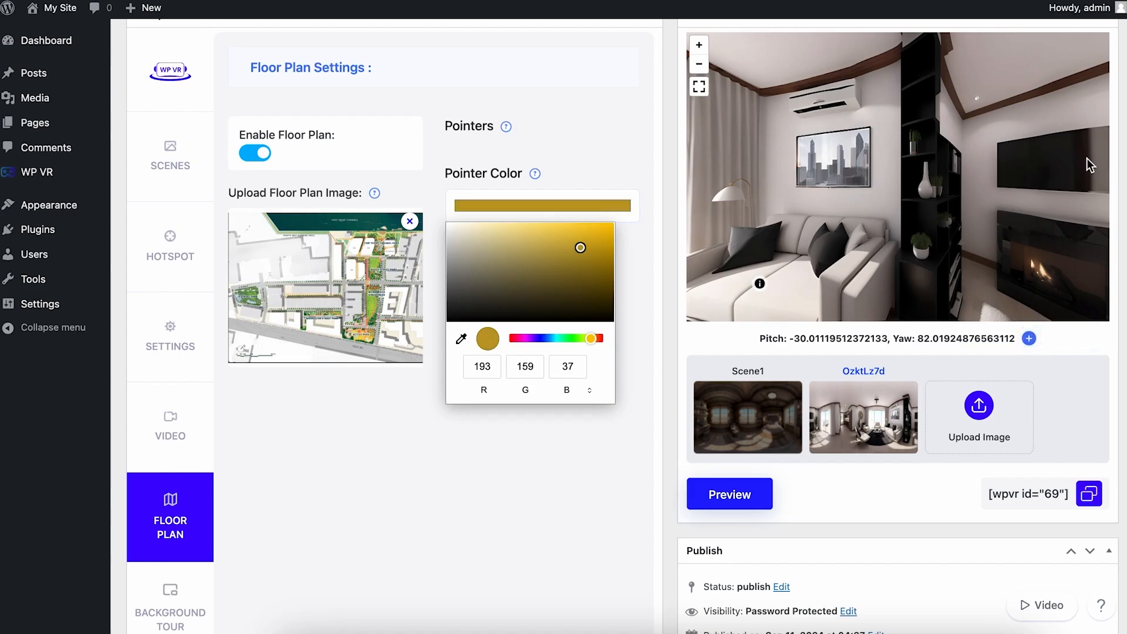
pyautogui.click(1055, 170)
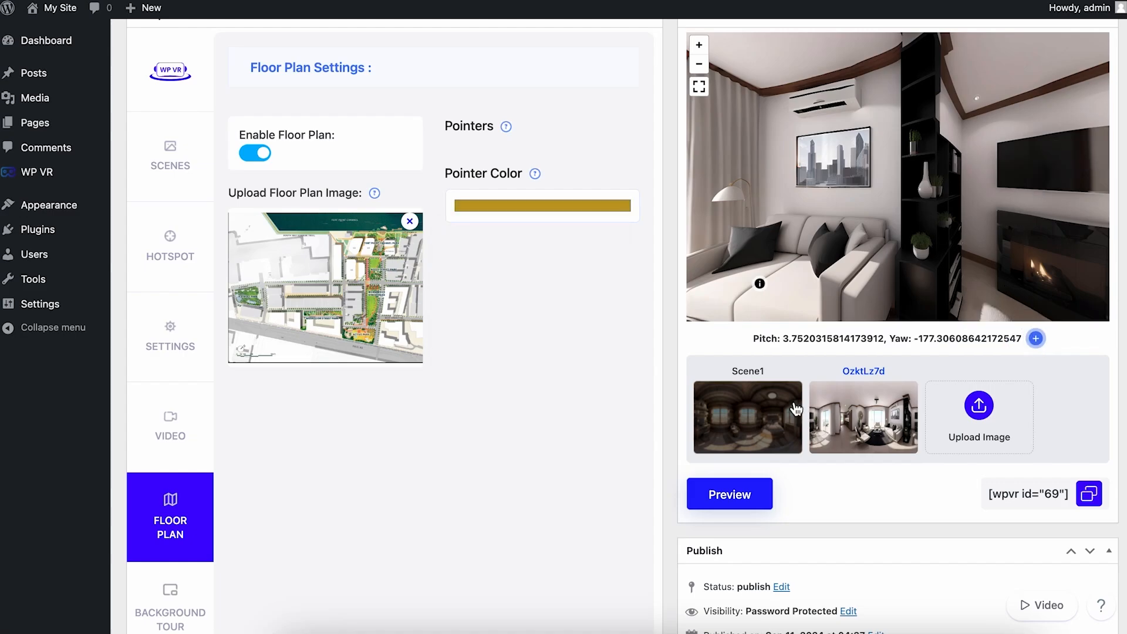
# - Place a pointer on the previewed floor plan near the channel park and link it to the OzktLz7d scene
pyautogui.click(704, 498)
pyautogui.scroll(2, 934, 475)
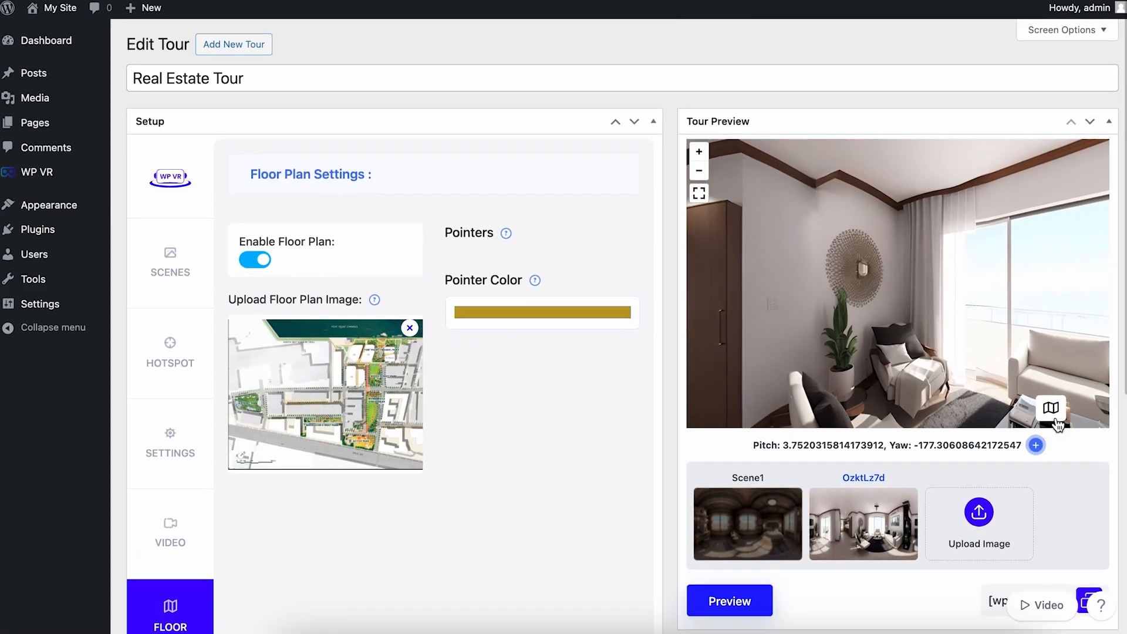
pyautogui.click(1050, 409)
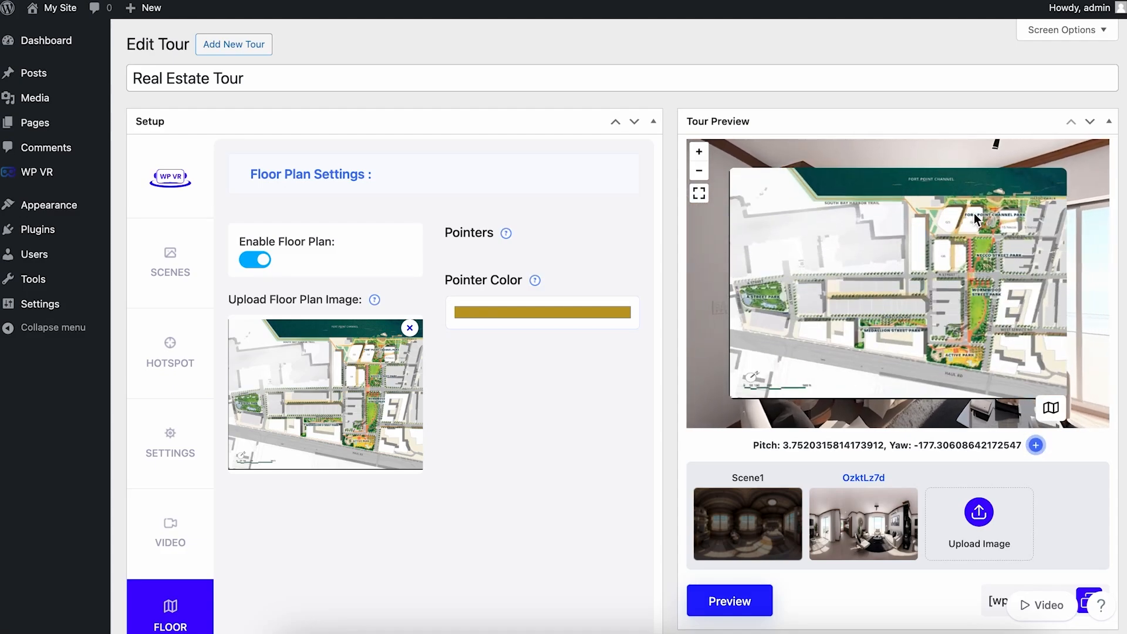
pyautogui.click(973, 219)
pyautogui.click(564, 270)
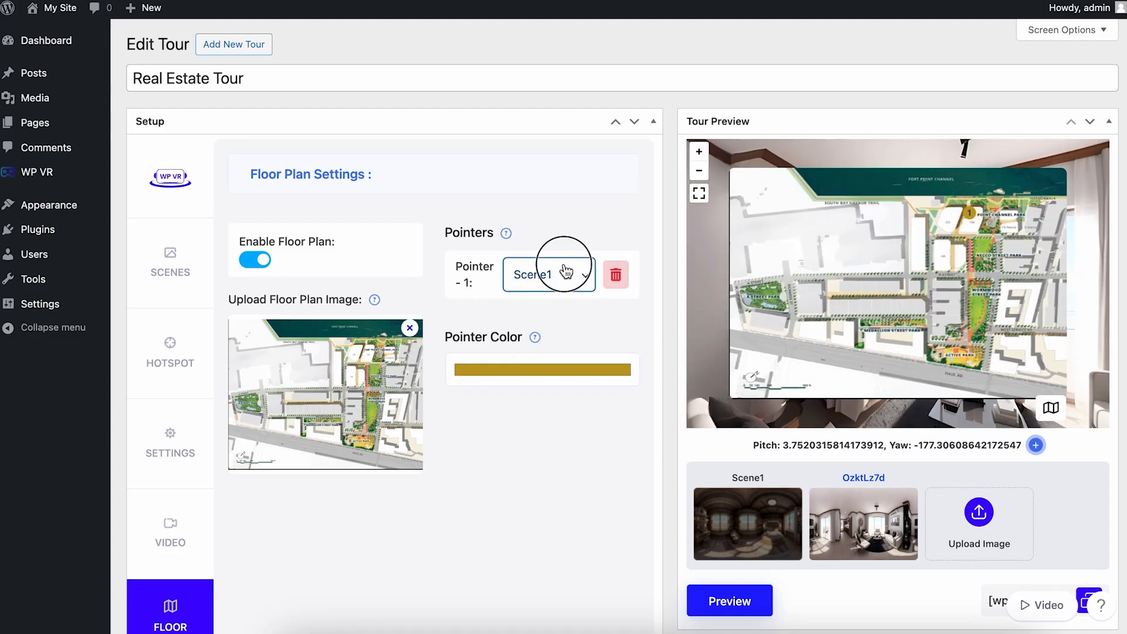
pyautogui.click(555, 297)
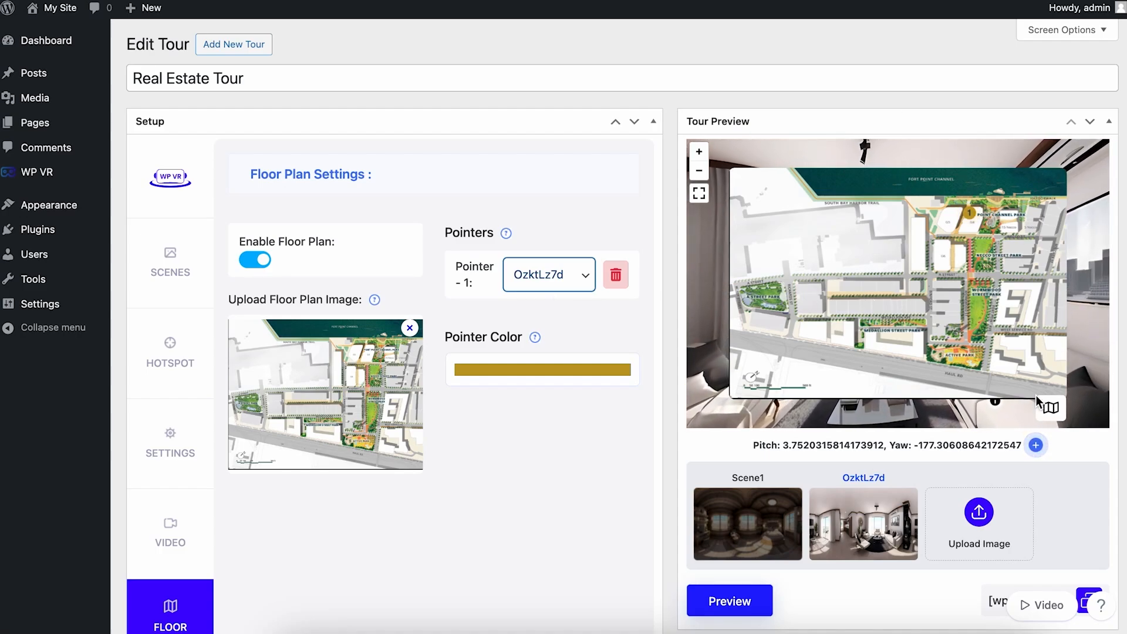
pyautogui.click(1050, 408)
# - Update the tour and test the floor plan and its pointer in the published post
pyautogui.scroll(-4, 1047, 402)
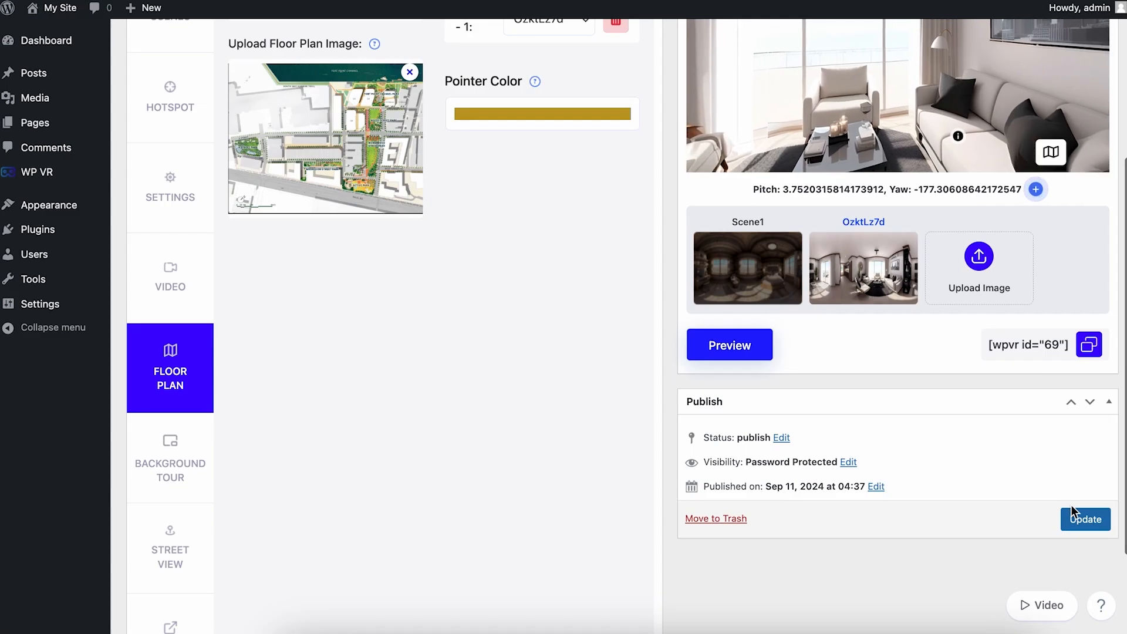
pyautogui.scroll(2, 1084, 516)
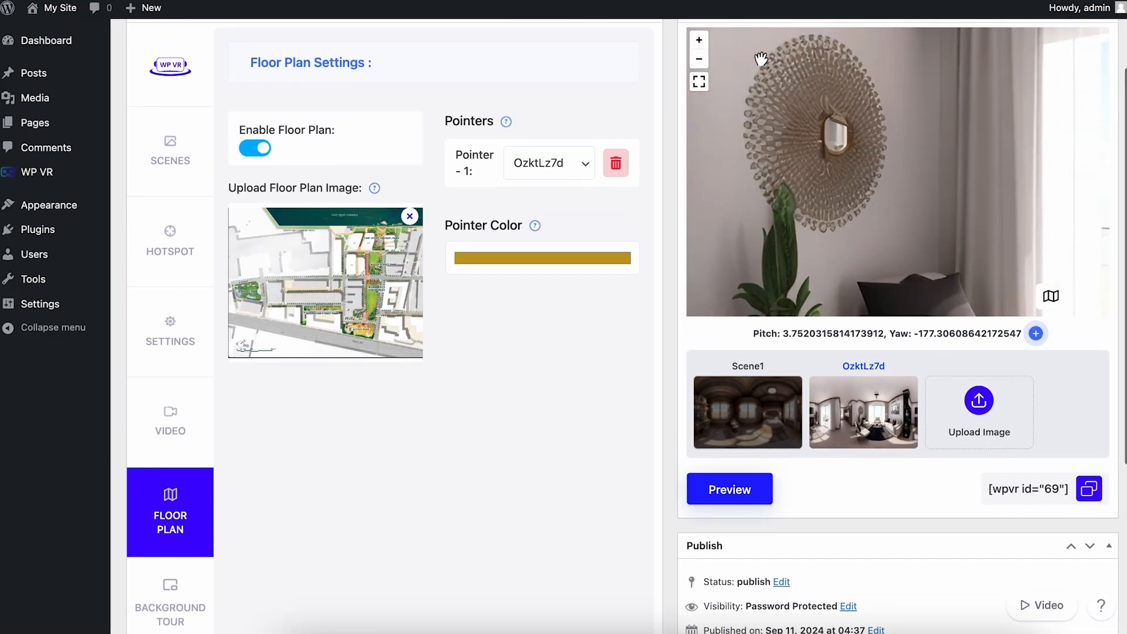
pyautogui.scroll(-4, 761, 59)
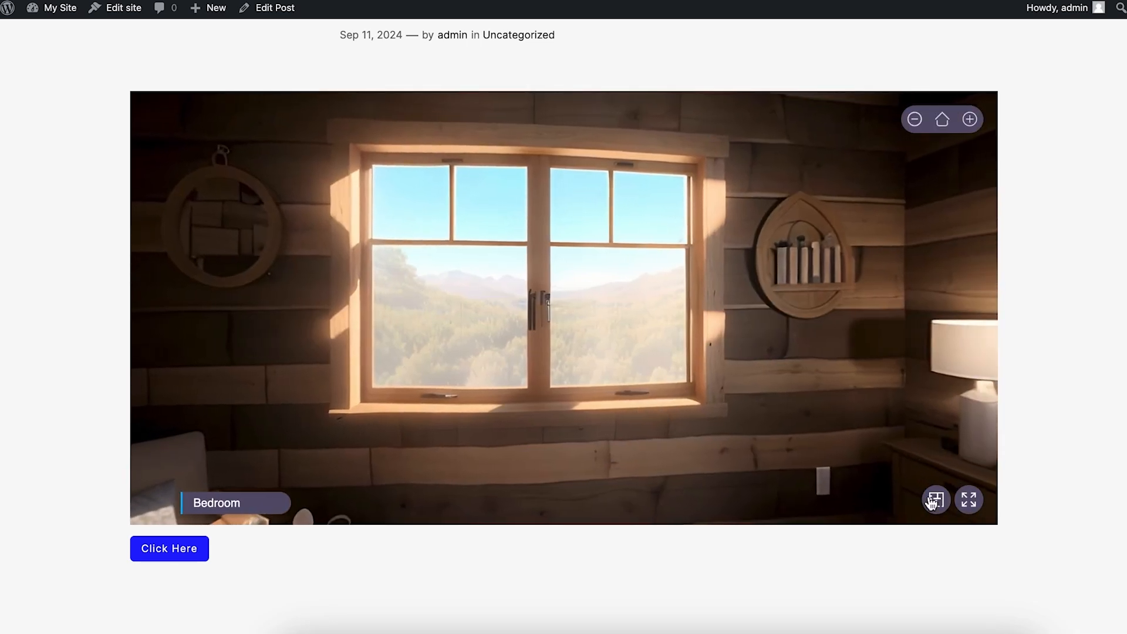
pyautogui.click(927, 501)
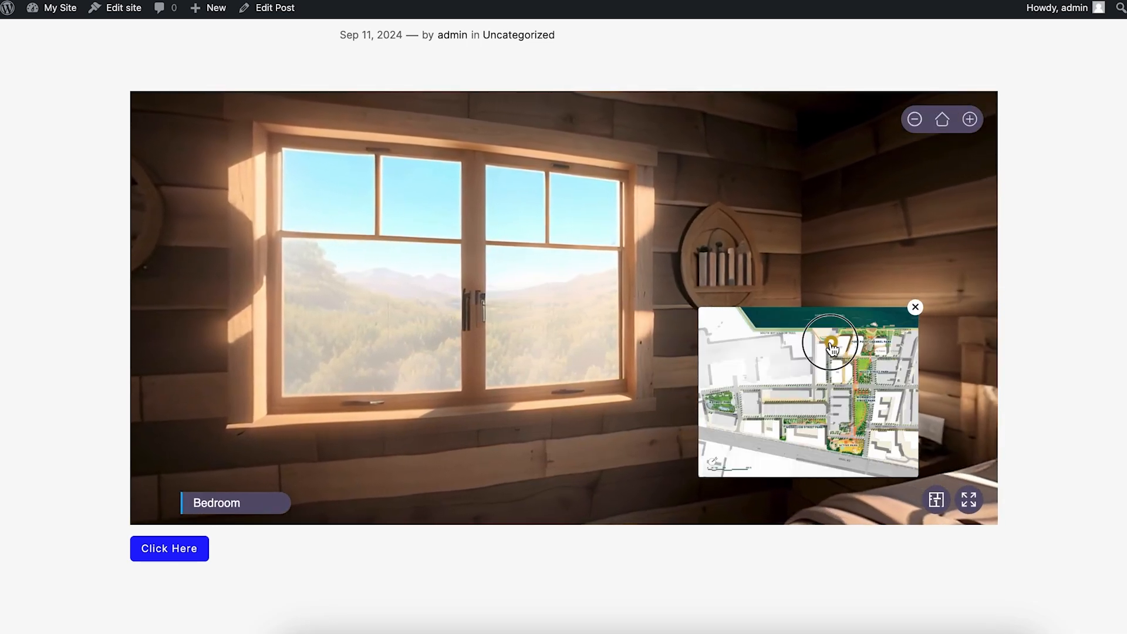
pyautogui.click(831, 342)
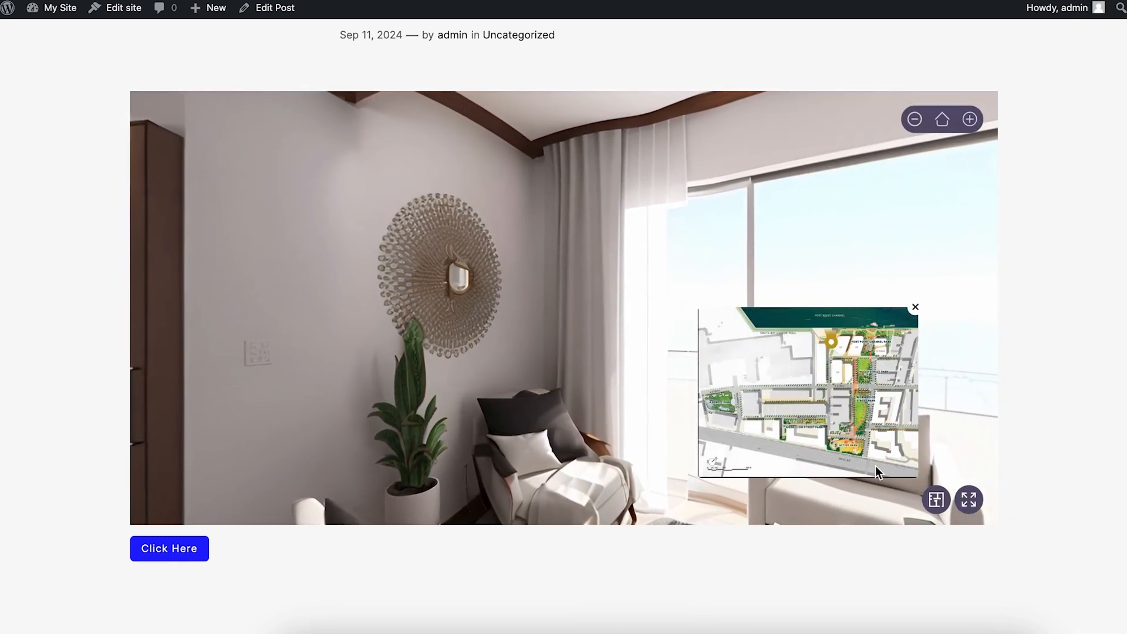
pyautogui.click(936, 499)
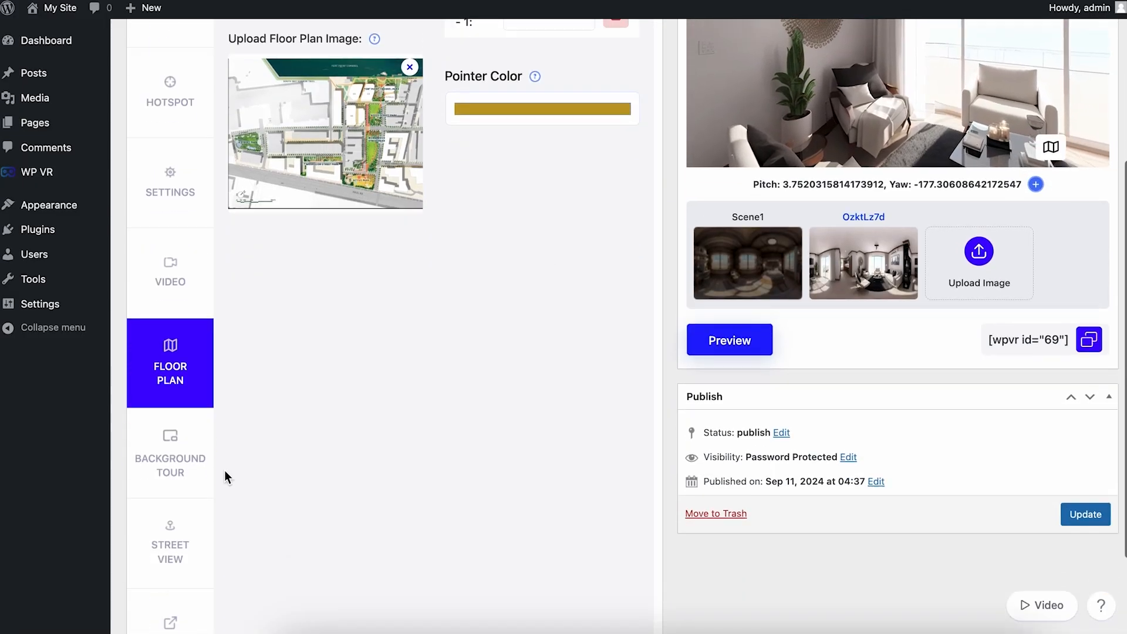
# - Enable the background tour with the title "This is a virtual tour" and update the tour
pyautogui.click(167, 431)
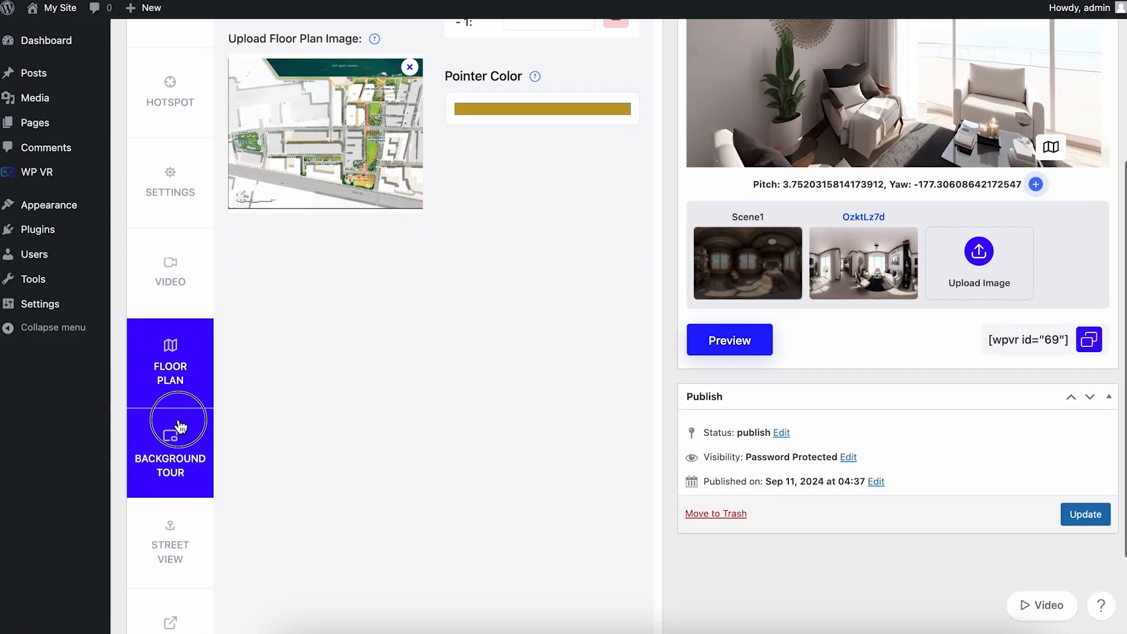
pyautogui.scroll(5, 456, 387)
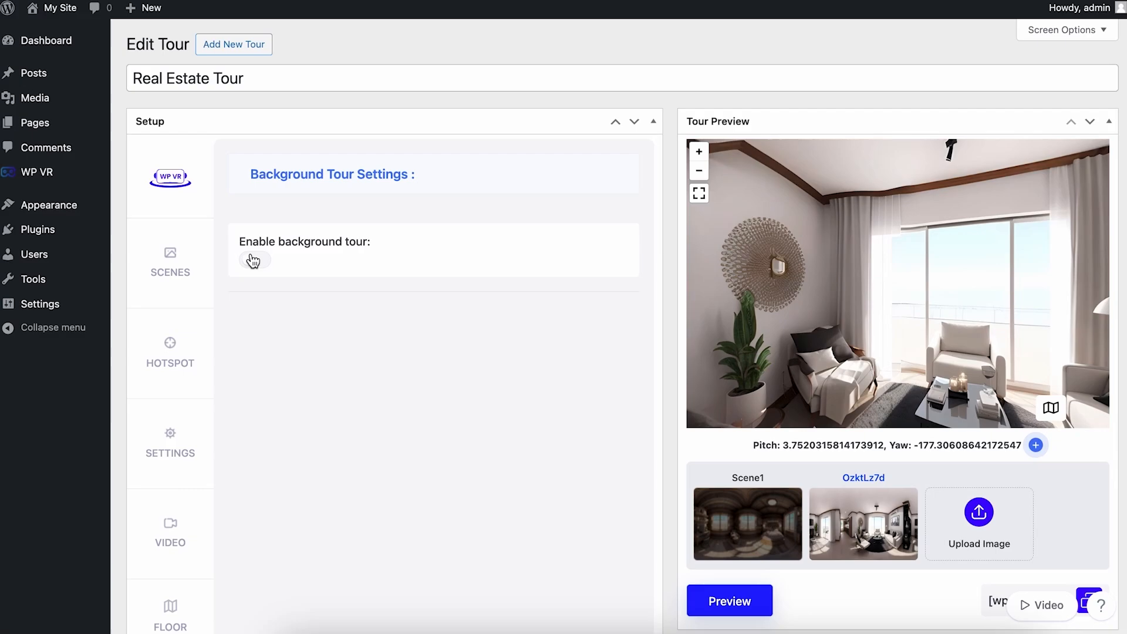
pyautogui.click(251, 259)
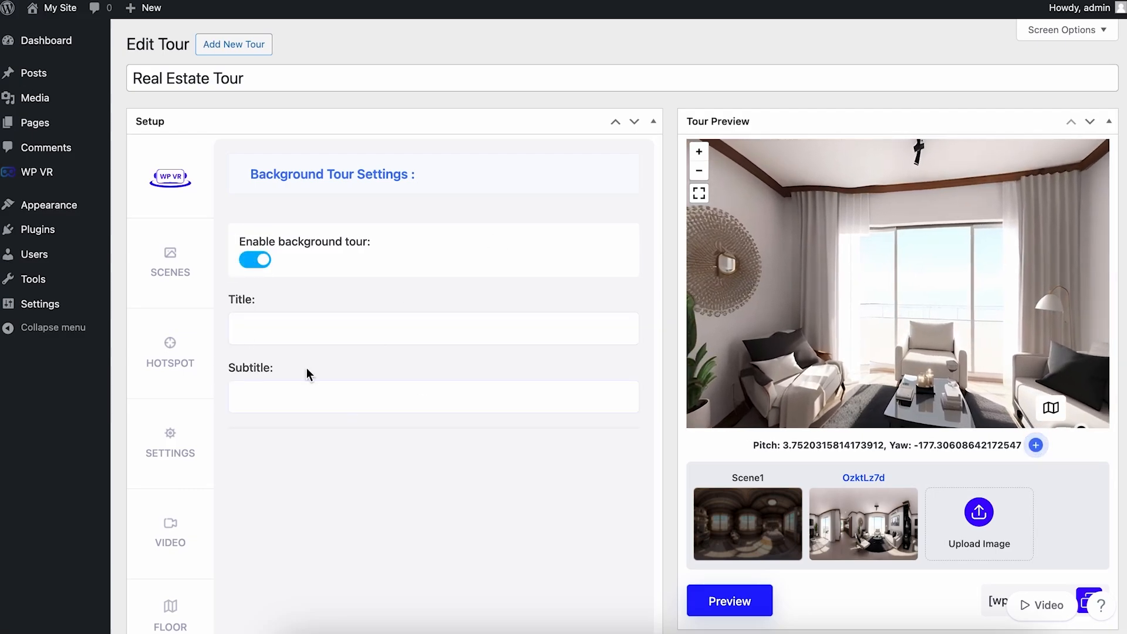
pyautogui.click(294, 333)
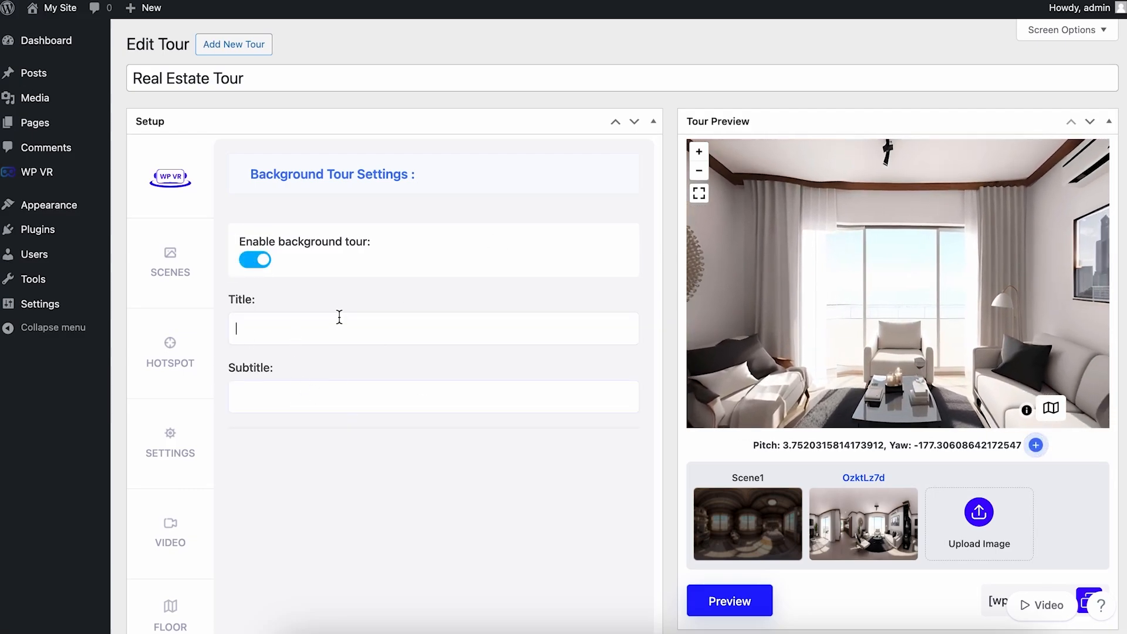
pyautogui.write('This is a ')
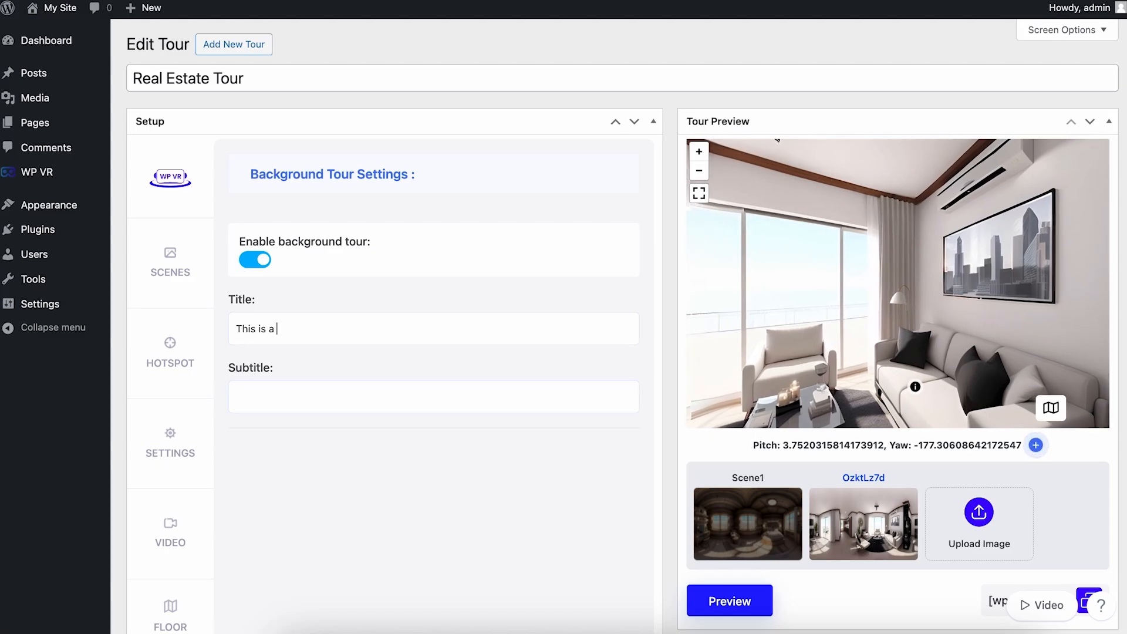
pyautogui.write('virtual tour')
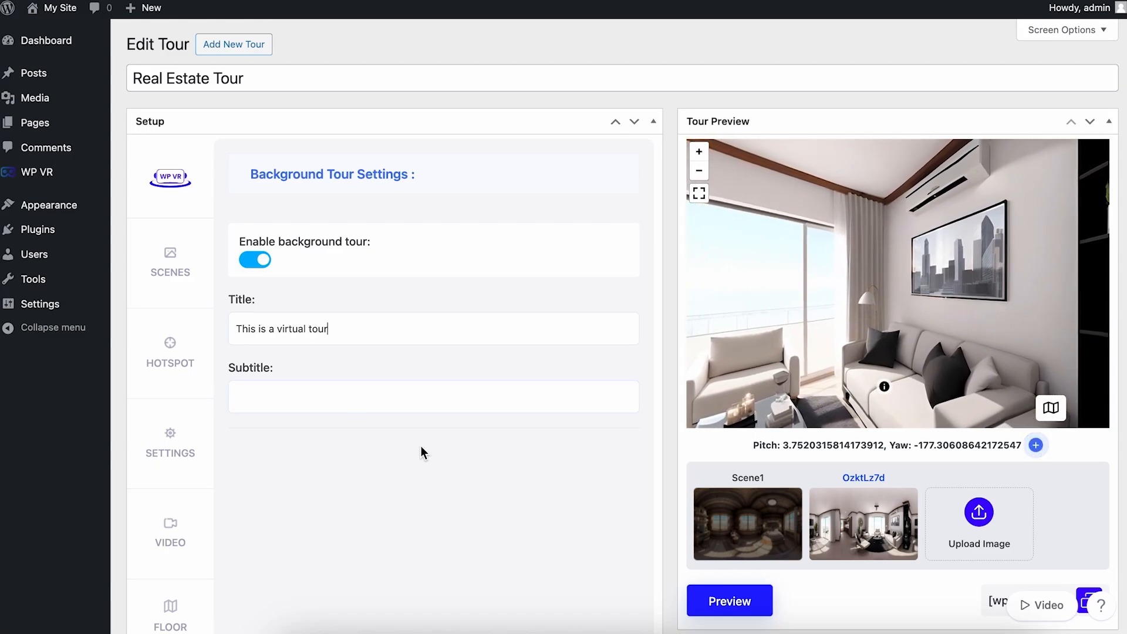
pyautogui.scroll(-4, 1005, 466)
pyautogui.click(1083, 536)
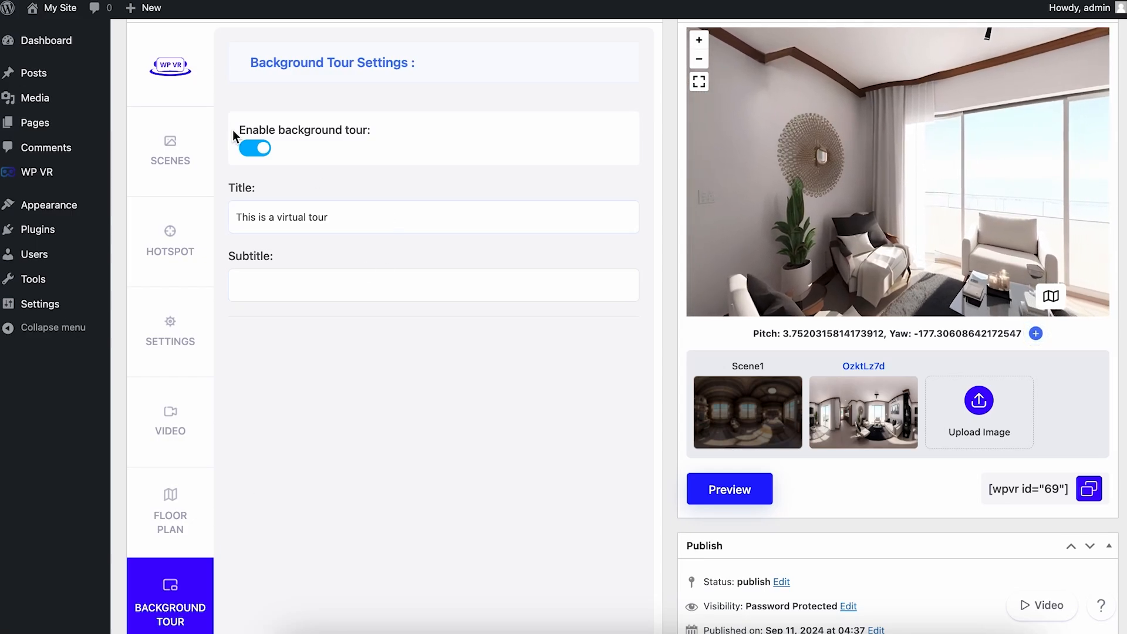
# - Turn off the background tour and open the Google Street View settings
pyautogui.click(253, 148)
pyautogui.scroll(-5, 375, 261)
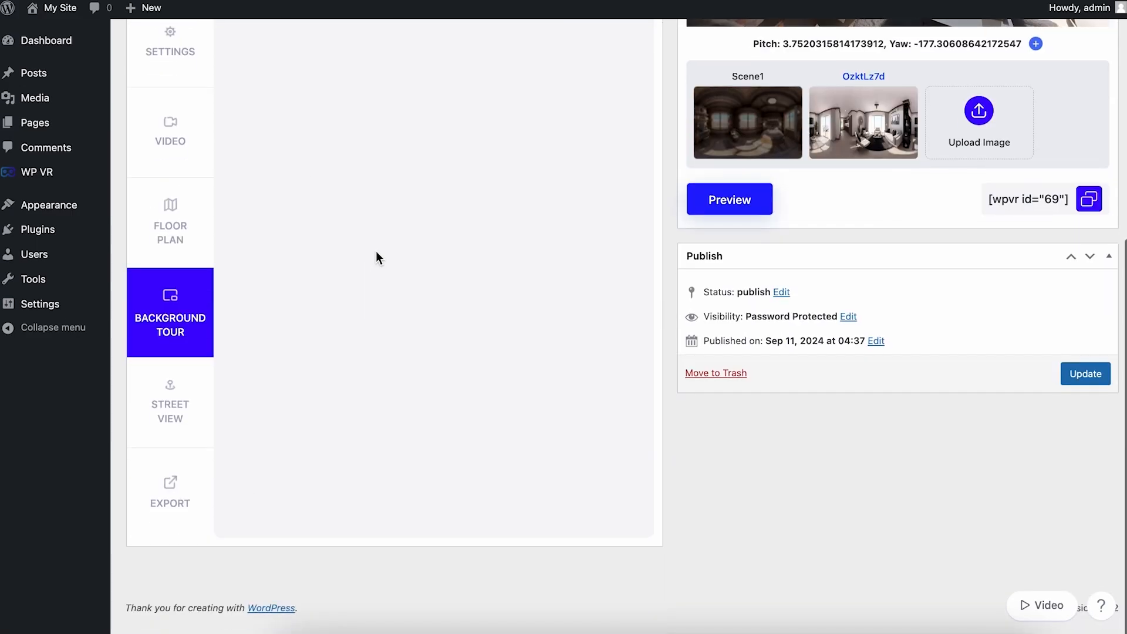
pyautogui.click(171, 439)
pyautogui.scroll(5, 445, 370)
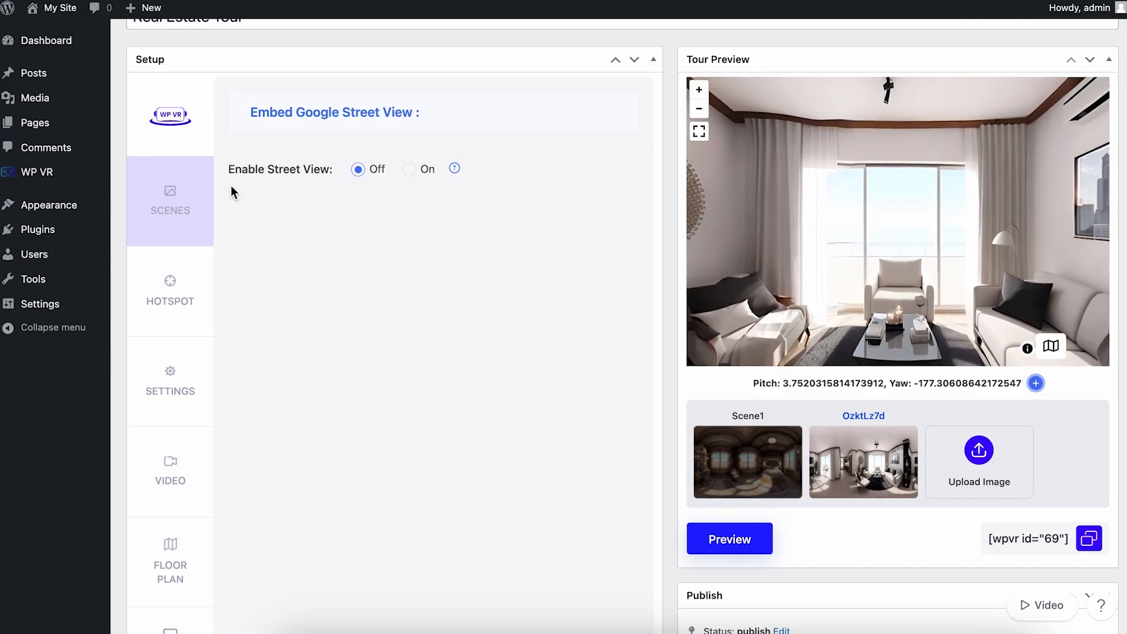
pyautogui.scroll(1, 415, 239)
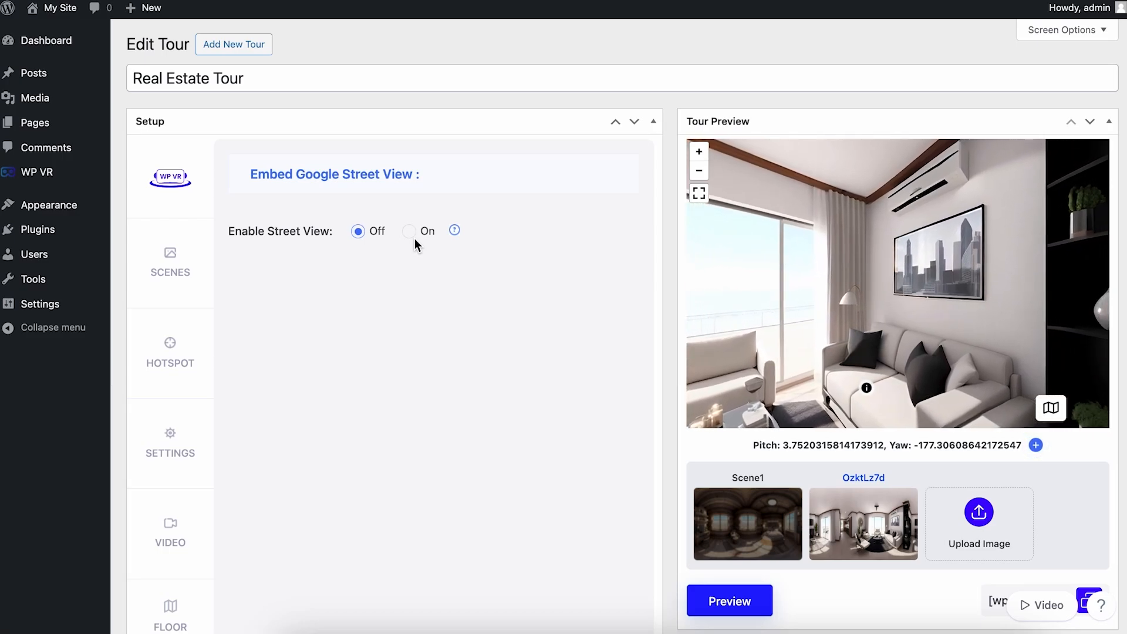
# - Open the tour's export settings
pyautogui.scroll(-6, 414, 238)
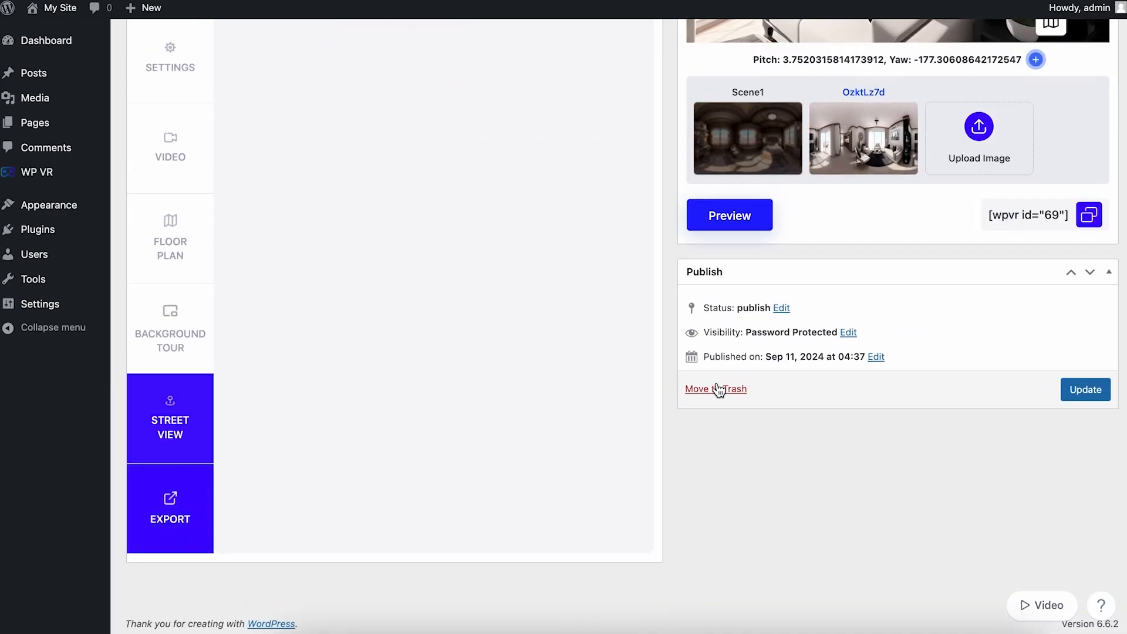
pyautogui.scroll(6, 718, 389)
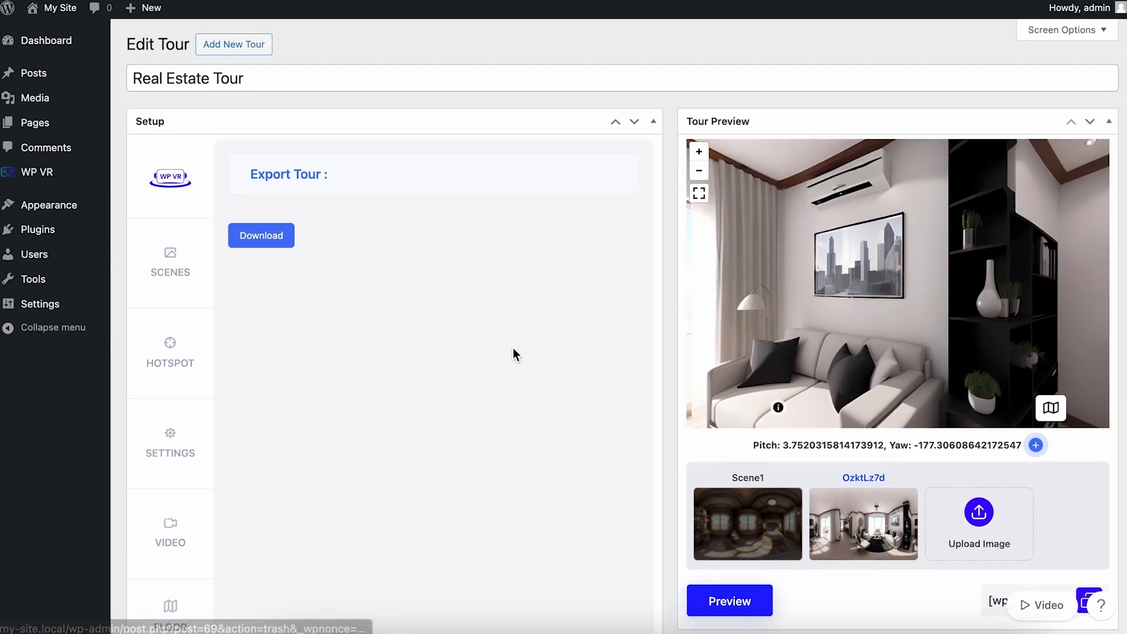
pyautogui.scroll(-5, 352, 330)
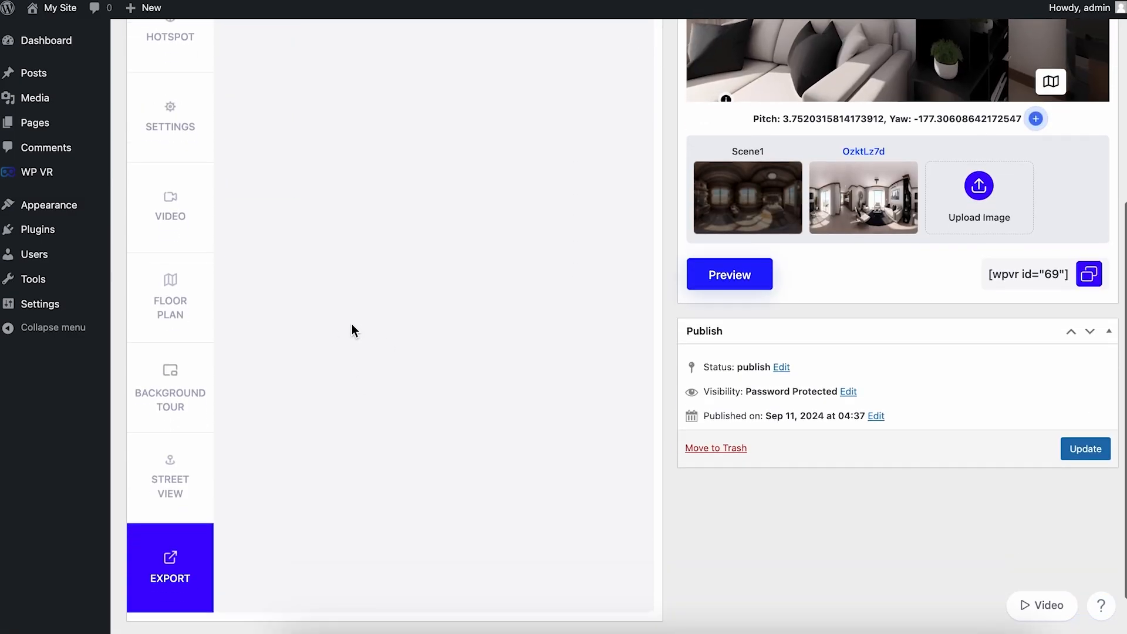
pyautogui.scroll(2, 352, 330)
pyautogui.scroll(1, 352, 330)
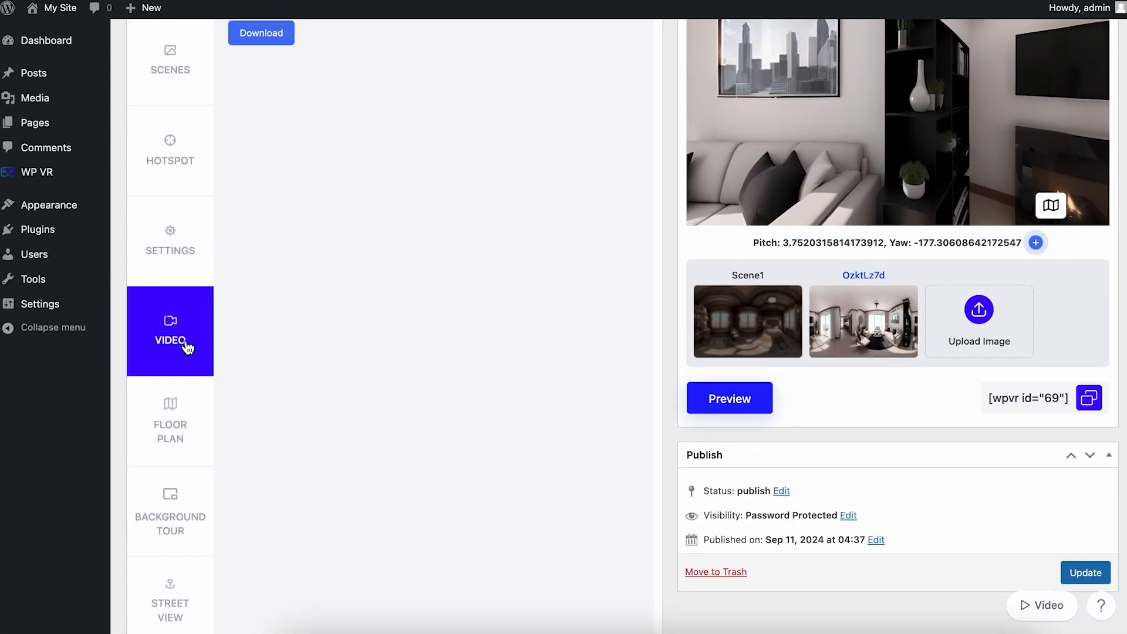
pyautogui.scroll(3, 309, 335)
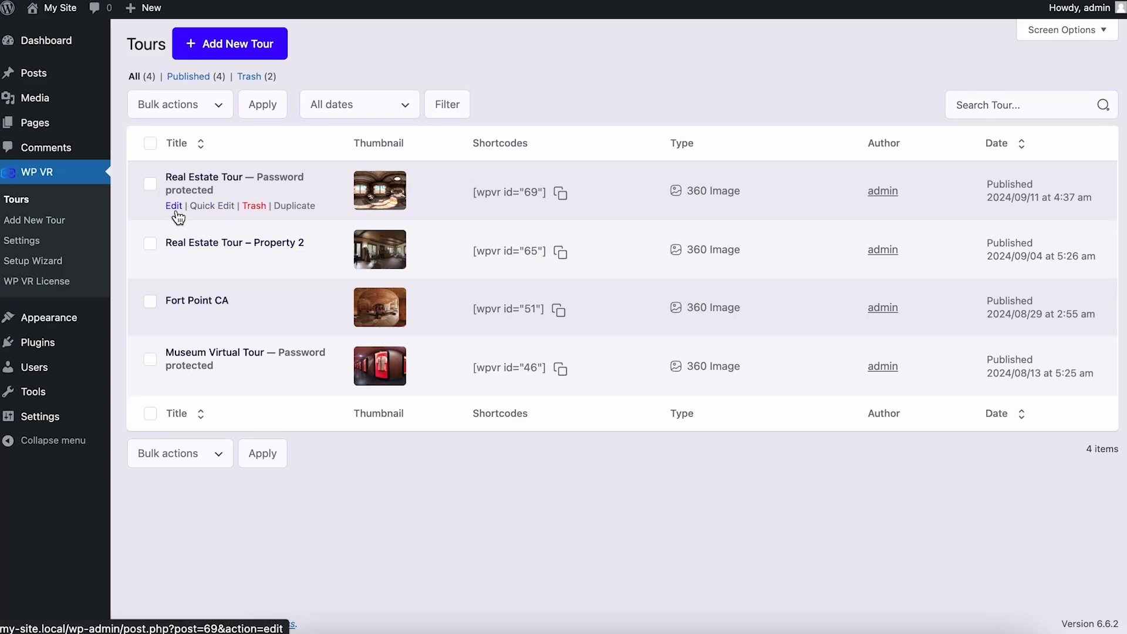
# - Open the Real Estate Tour's basic settings and examine the iframe code for embedding it on an external page
pyautogui.click(175, 210)
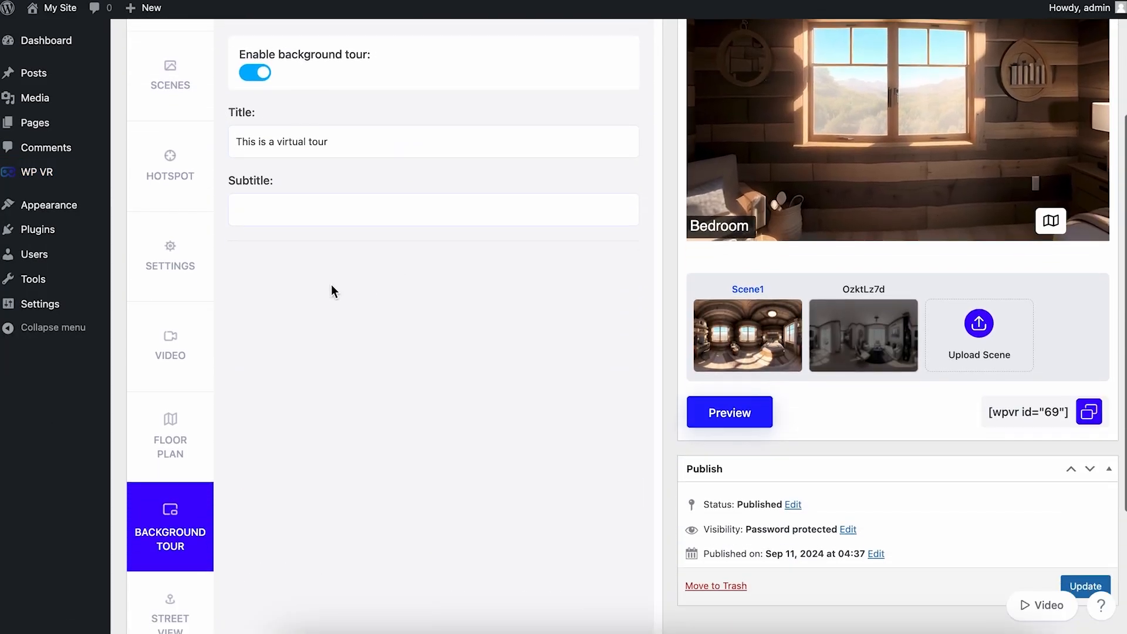
pyautogui.click(196, 259)
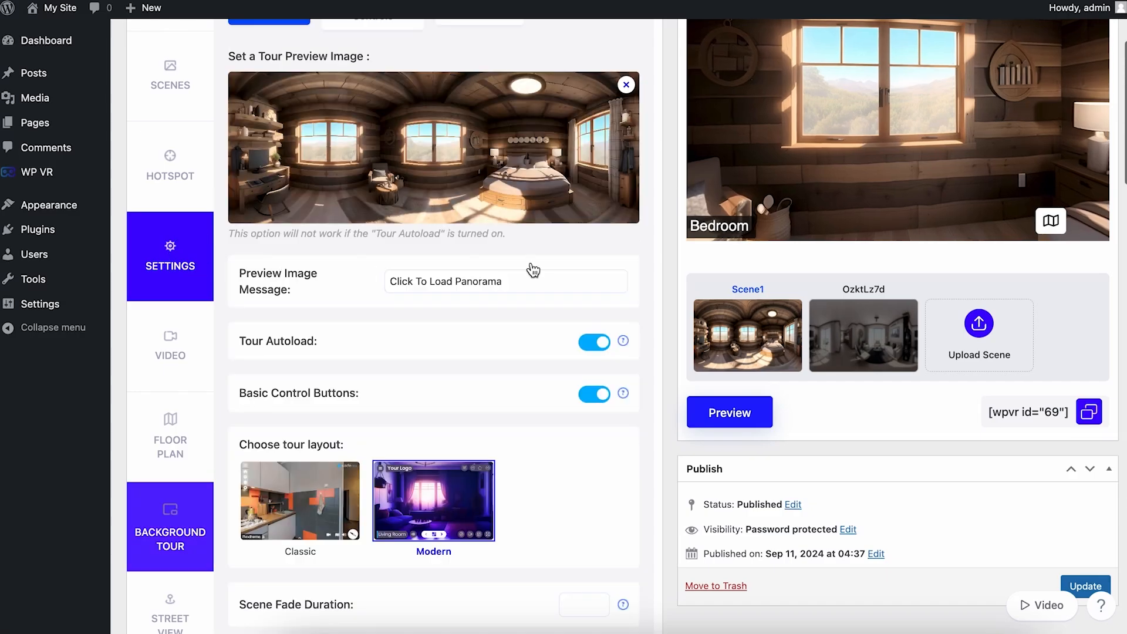
pyautogui.scroll(-15, 531, 267)
pyautogui.scroll(-15, 531, 262)
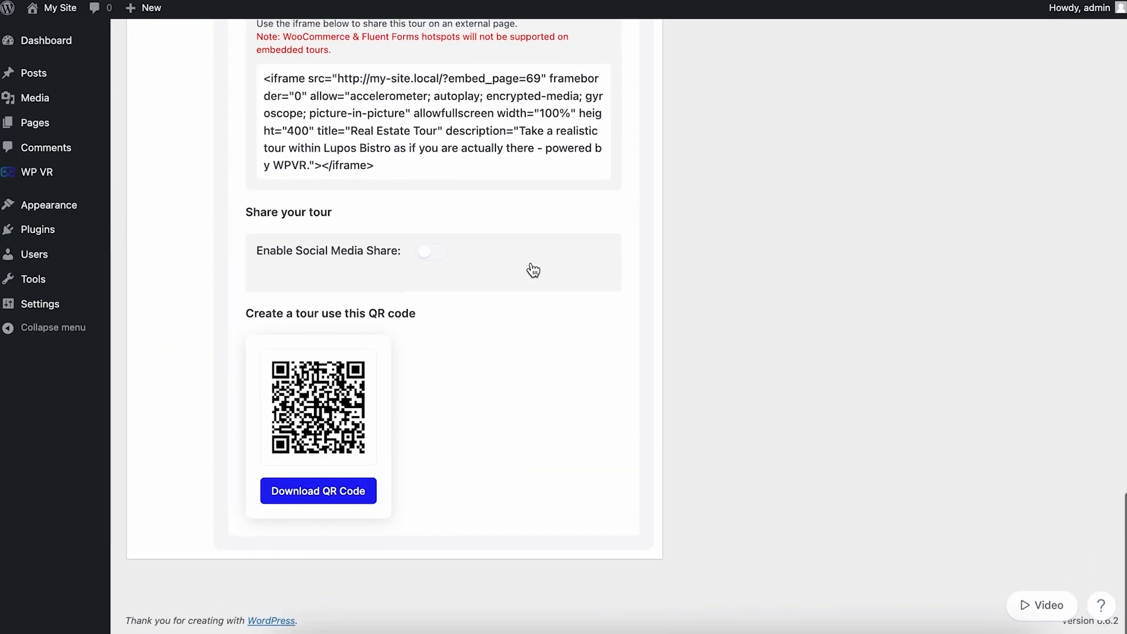
pyautogui.scroll(3, 530, 262)
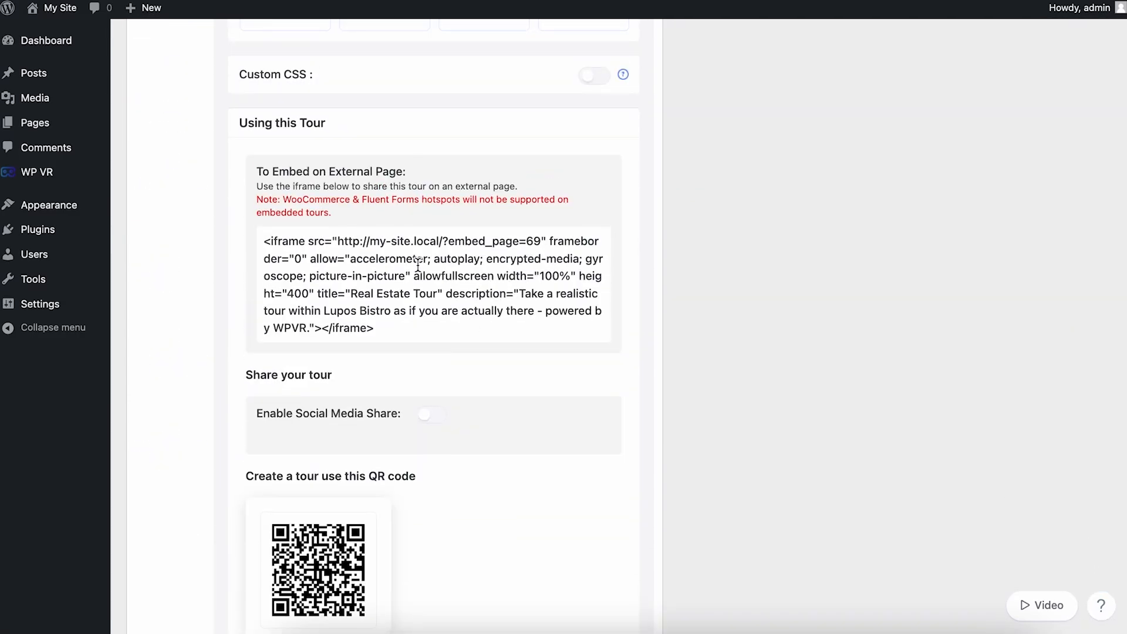
pyautogui.moveTo(252, 171); pyautogui.dragTo(460, 168)
pyautogui.scroll(-1, 478, 338)
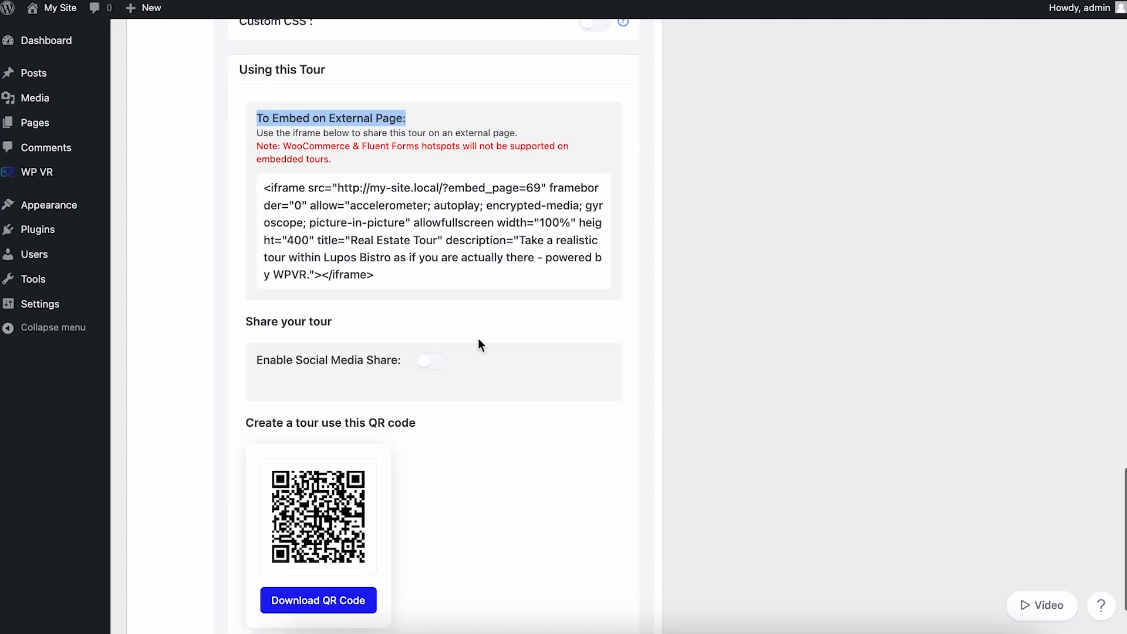
pyautogui.moveTo(406, 284); pyautogui.dragTo(259, 194)
pyautogui.click(425, 227)
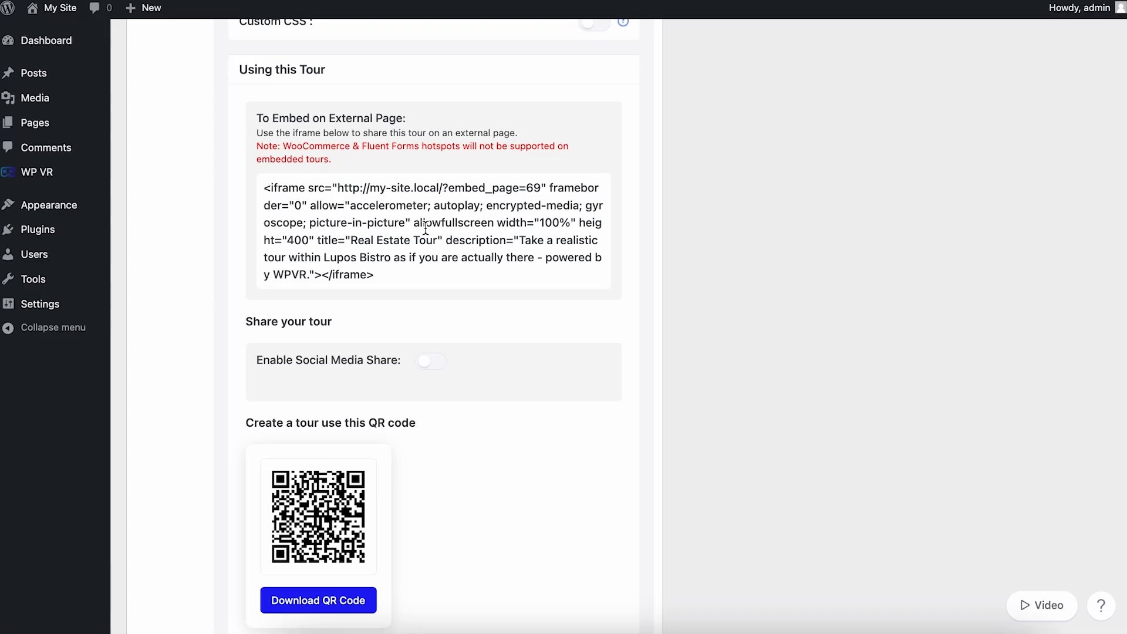
# - Enable social media sharing for the Real Estate Tour and review the sharing and QR code options
pyautogui.scroll(20, 760, 318)
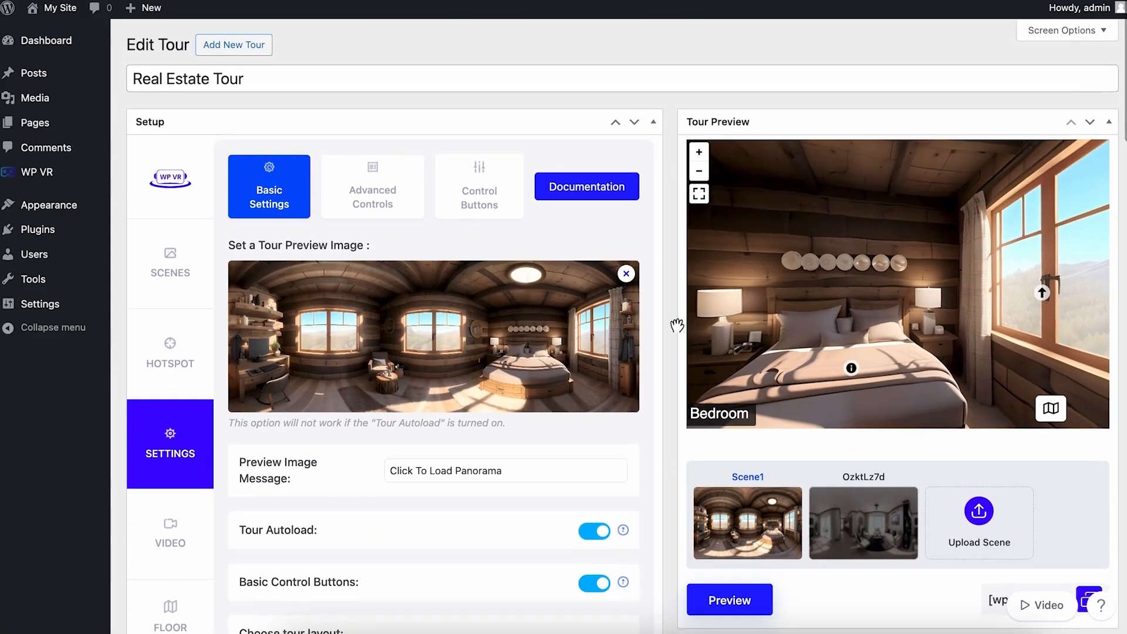
pyautogui.scroll(-20, 572, 145)
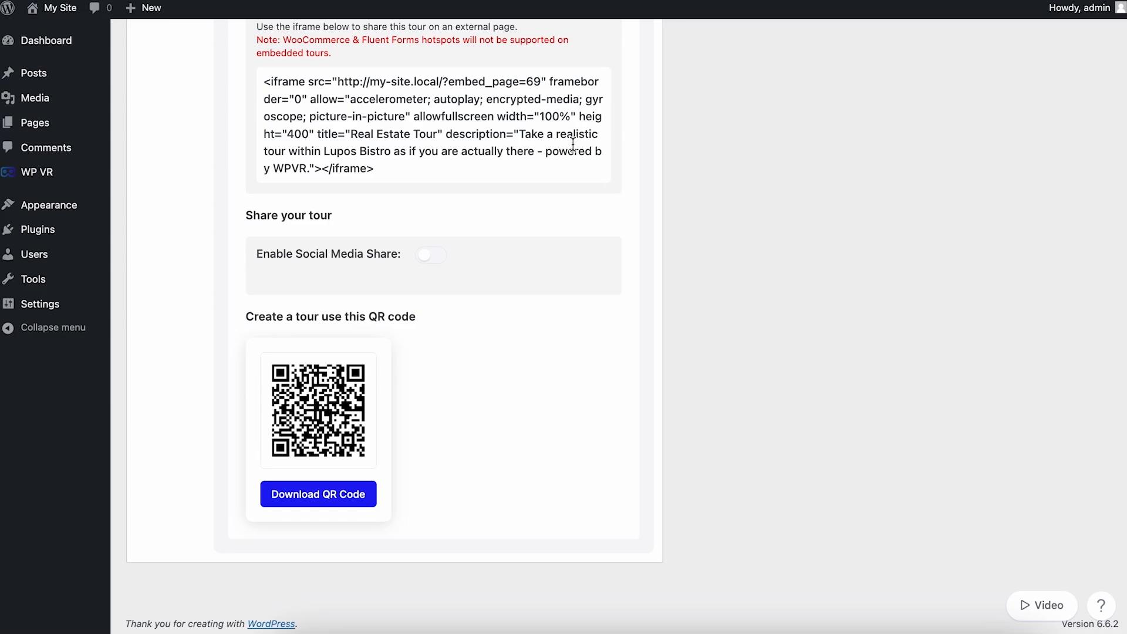
pyautogui.click(425, 256)
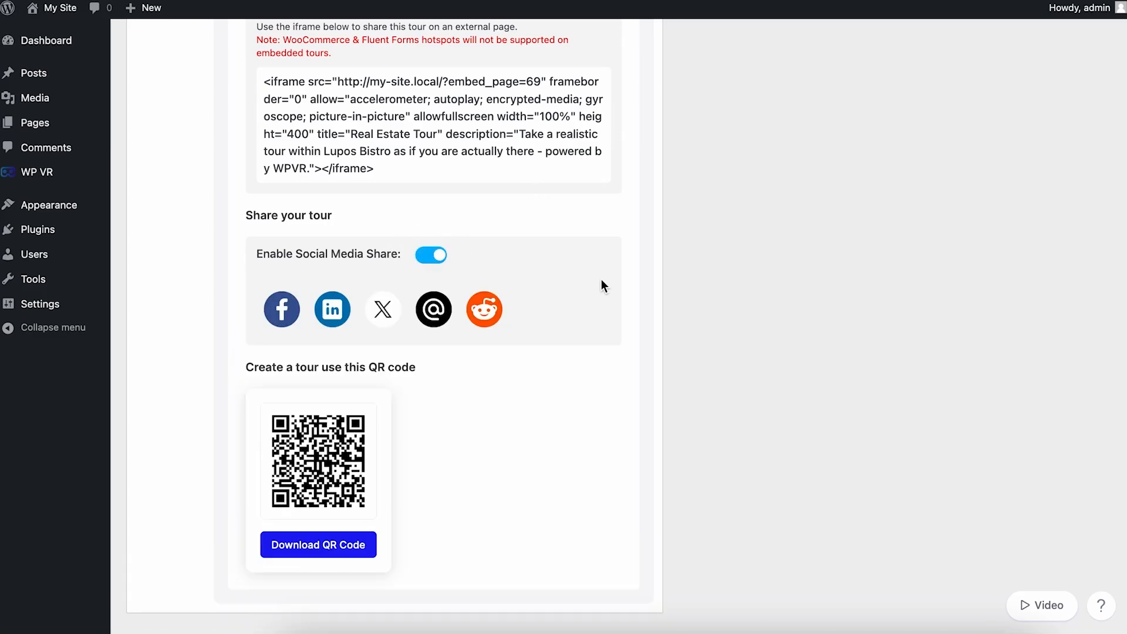
pyautogui.scroll(-1, 602, 282)
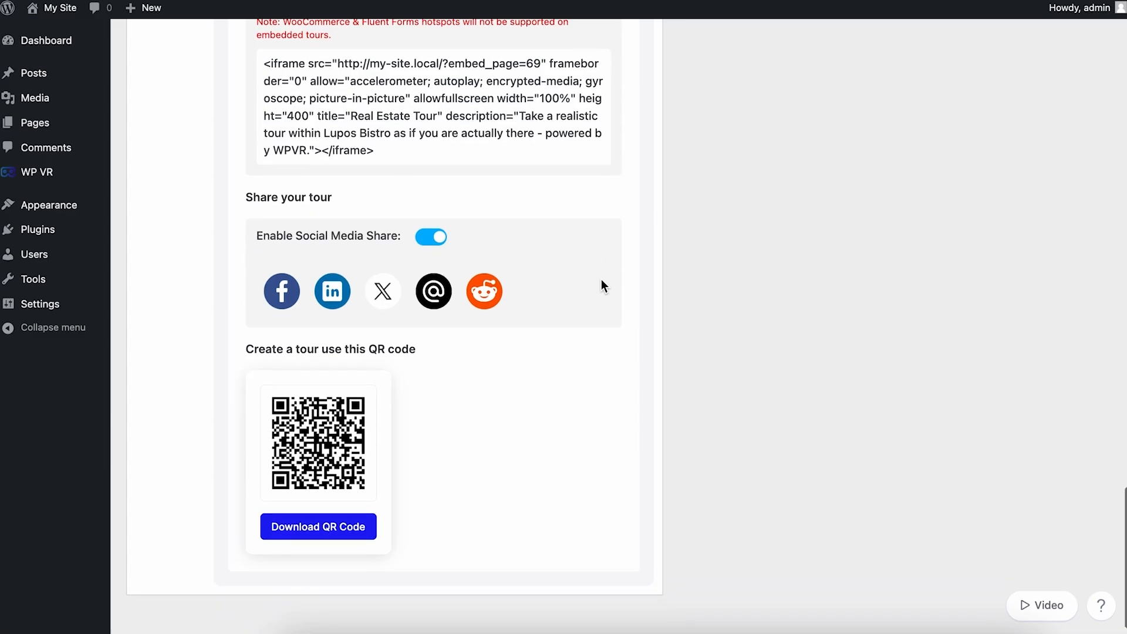
pyautogui.scroll(5, 603, 285)
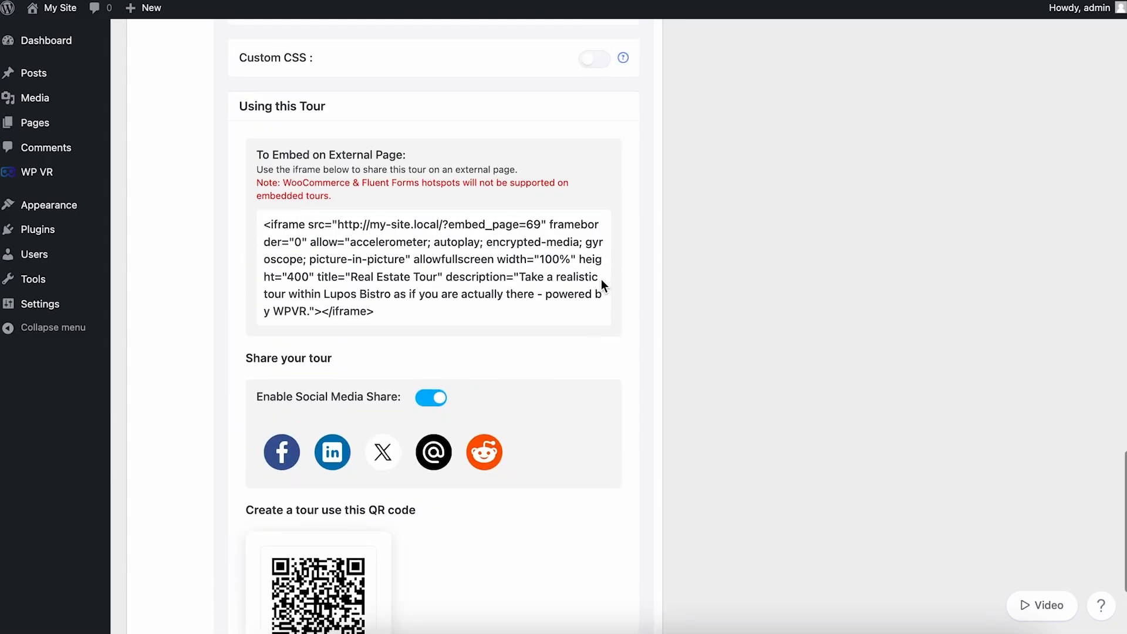
pyautogui.scroll(2, 601, 279)
pyautogui.scroll(-6, 600, 282)
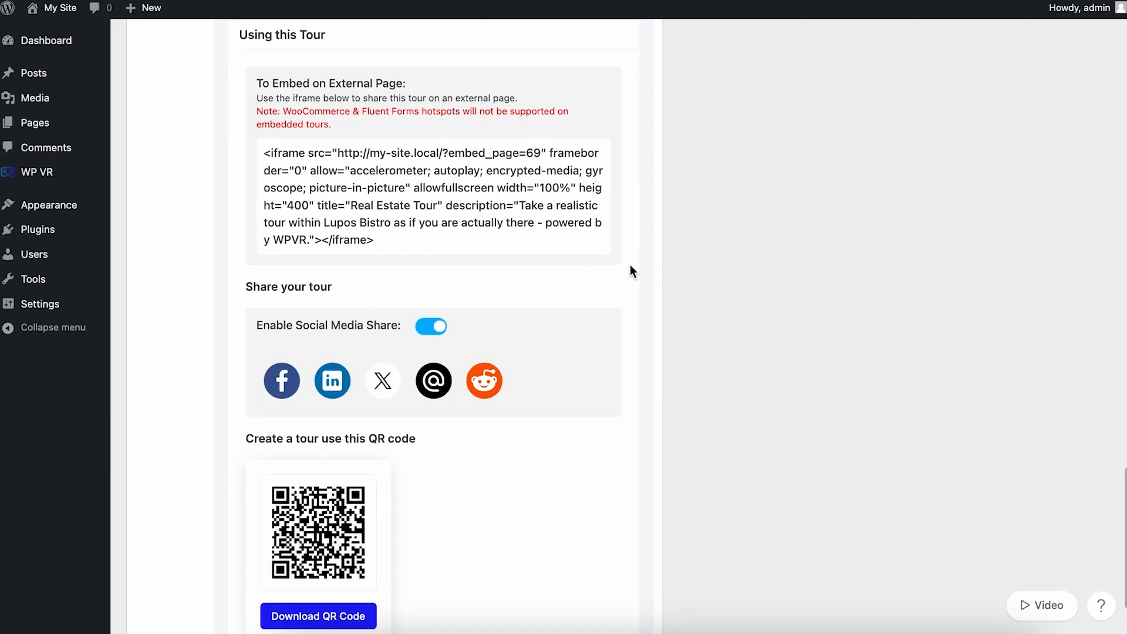
pyautogui.scroll(2, 523, 592)
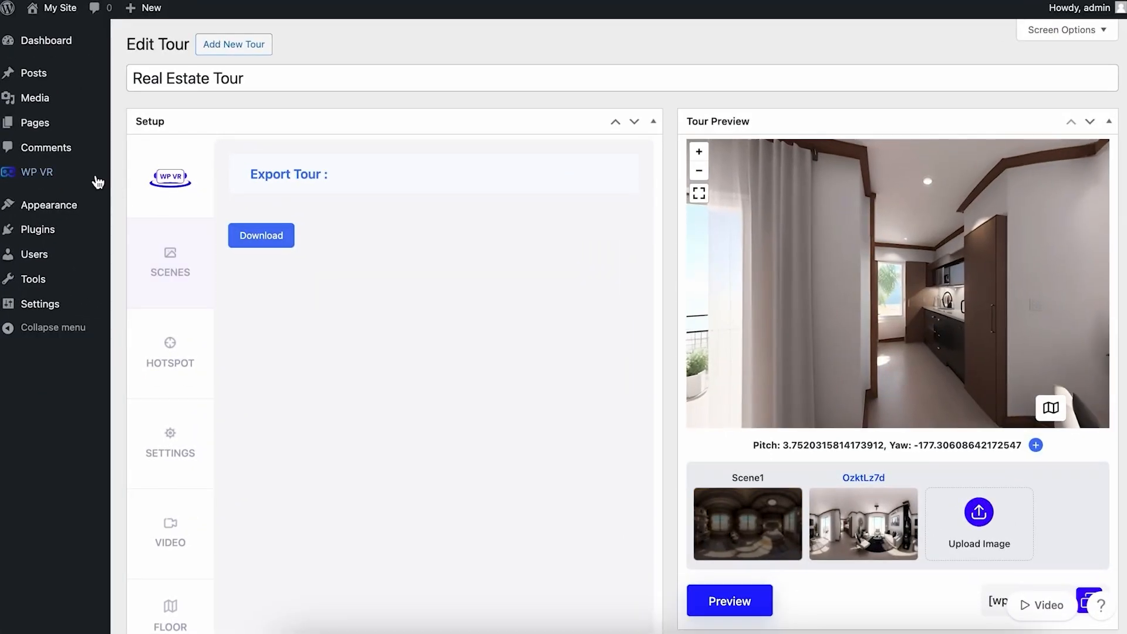
# - Open the WP VR general settings and look through the setup options
pyautogui.moveTo(76, 171)
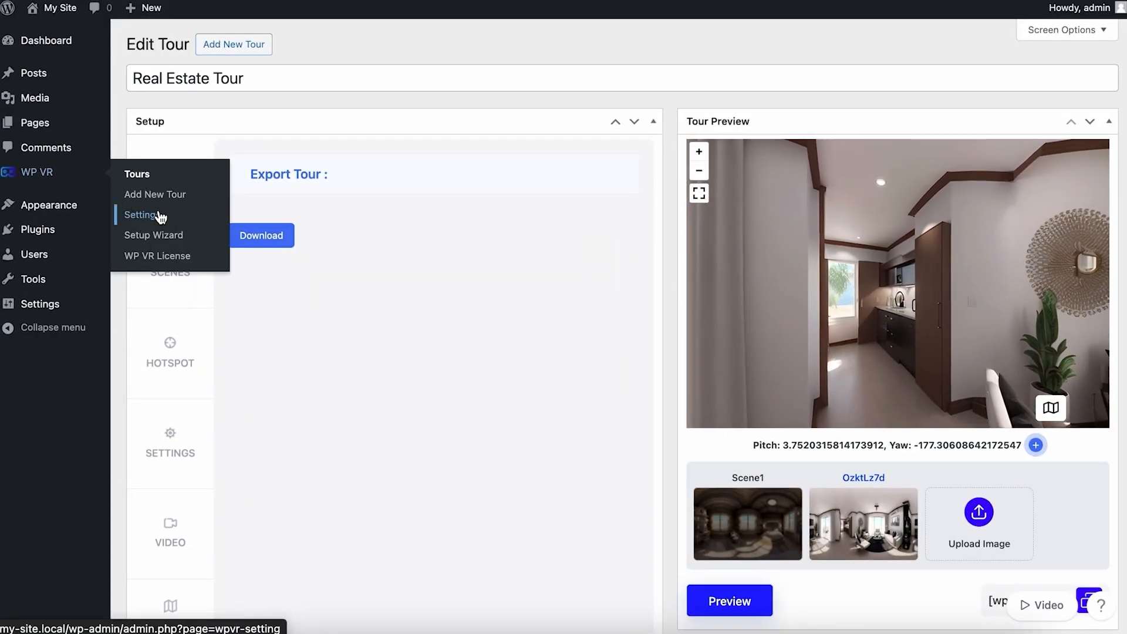
pyautogui.click(140, 214)
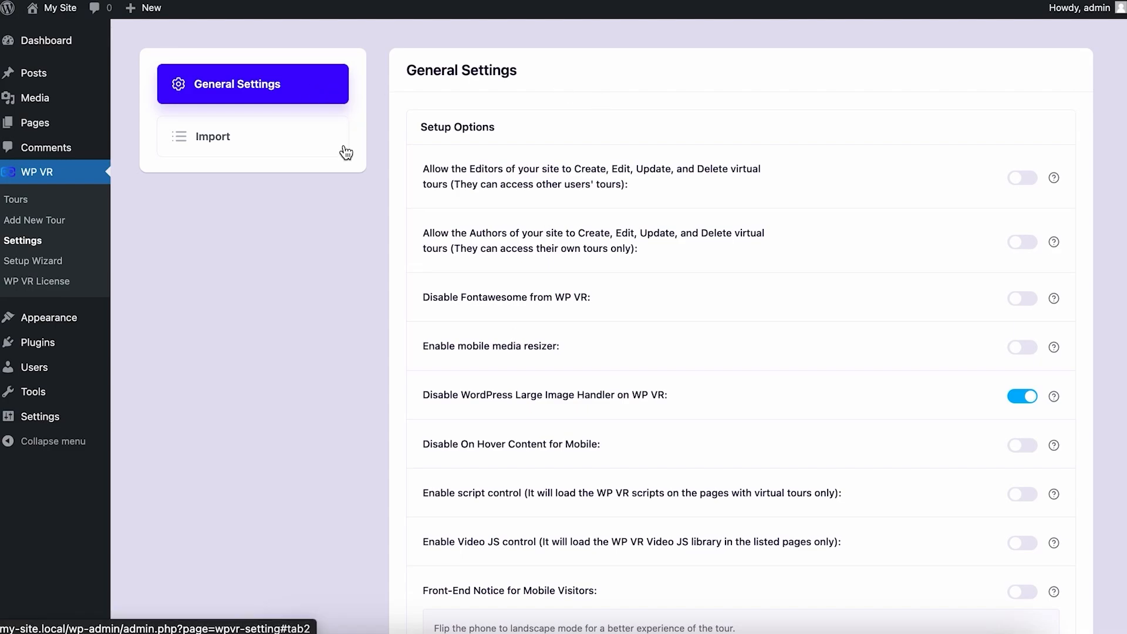
pyautogui.scroll(-6, 805, 214)
pyautogui.scroll(6, 804, 212)
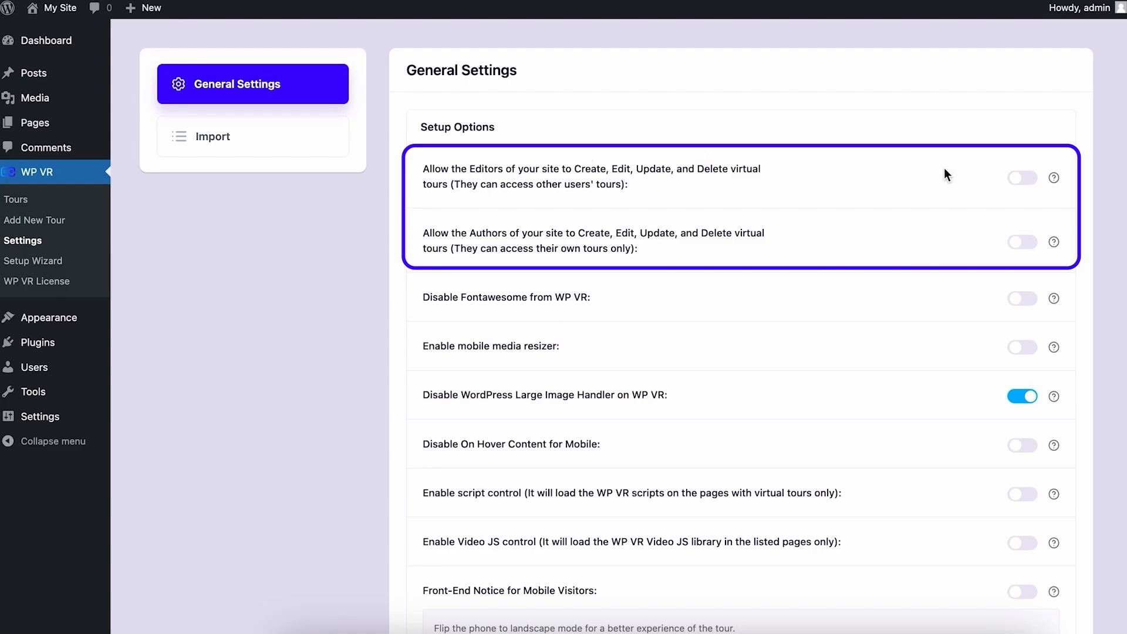
# - Try out the tour management permissions for Editors and Authors, switching both on and off again
pyautogui.click(1024, 177)
pyautogui.click(1022, 246)
pyautogui.click(1026, 246)
pyautogui.click(1028, 176)
# - Review the Fontawesome option, and switch the mobile media resizer on and off again
pyautogui.scroll(-3, 861, 325)
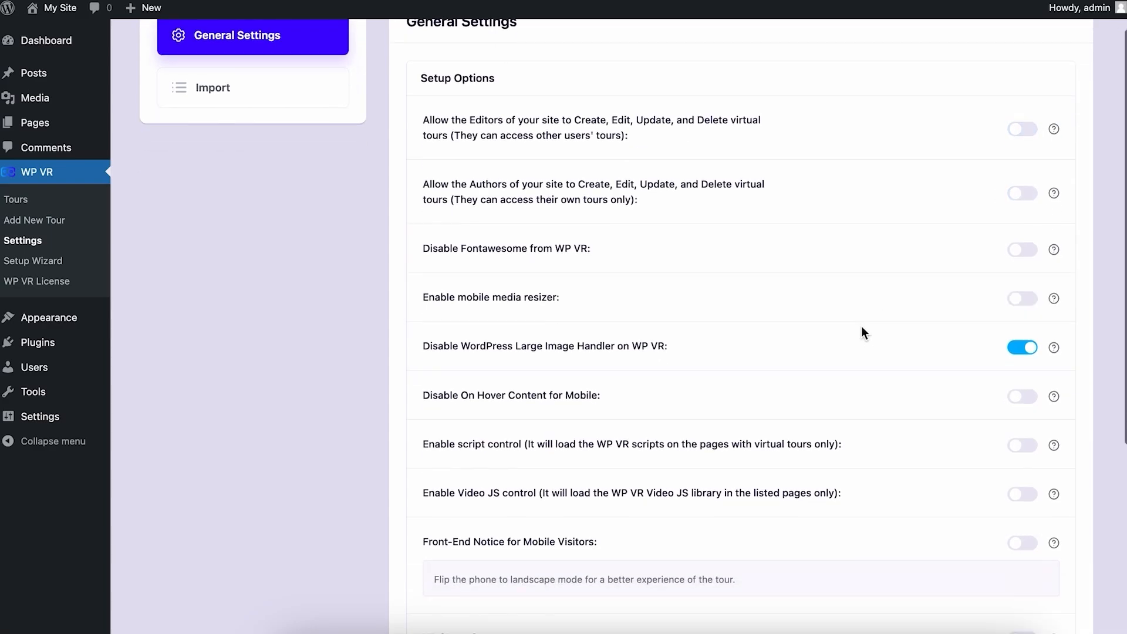
pyautogui.doubleClick(465, 114)
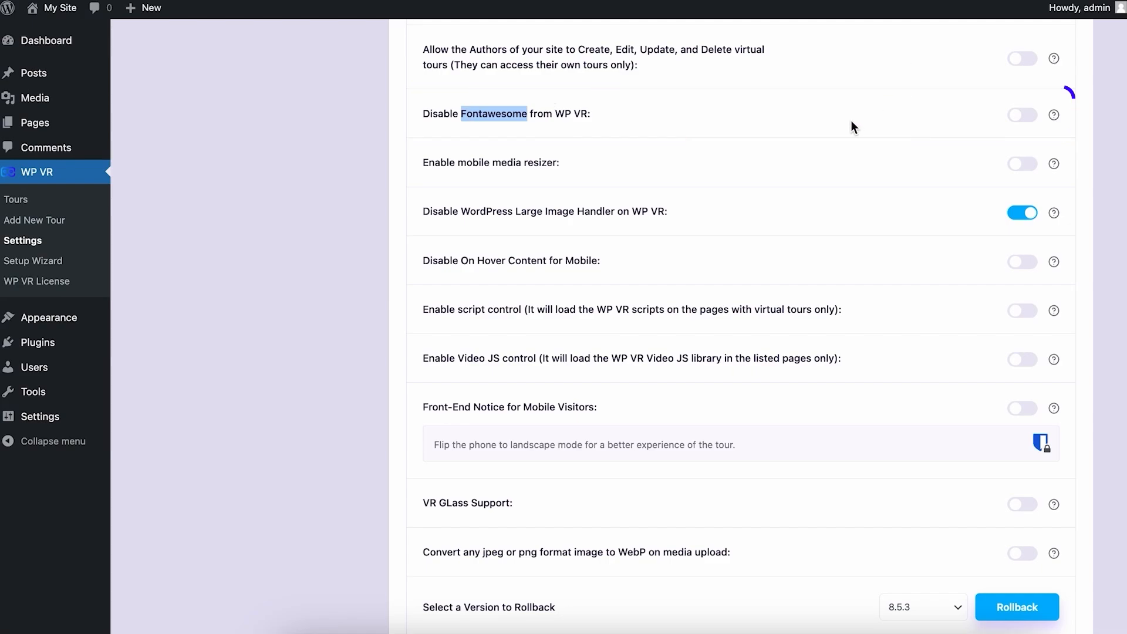
pyautogui.click(1026, 165)
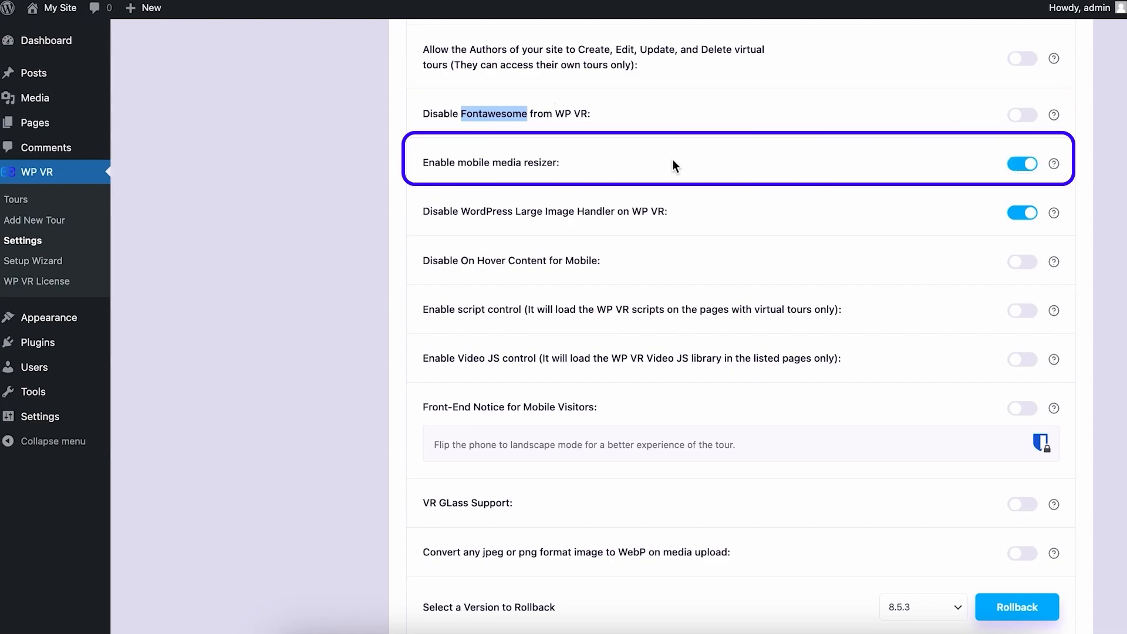
pyautogui.click(648, 138)
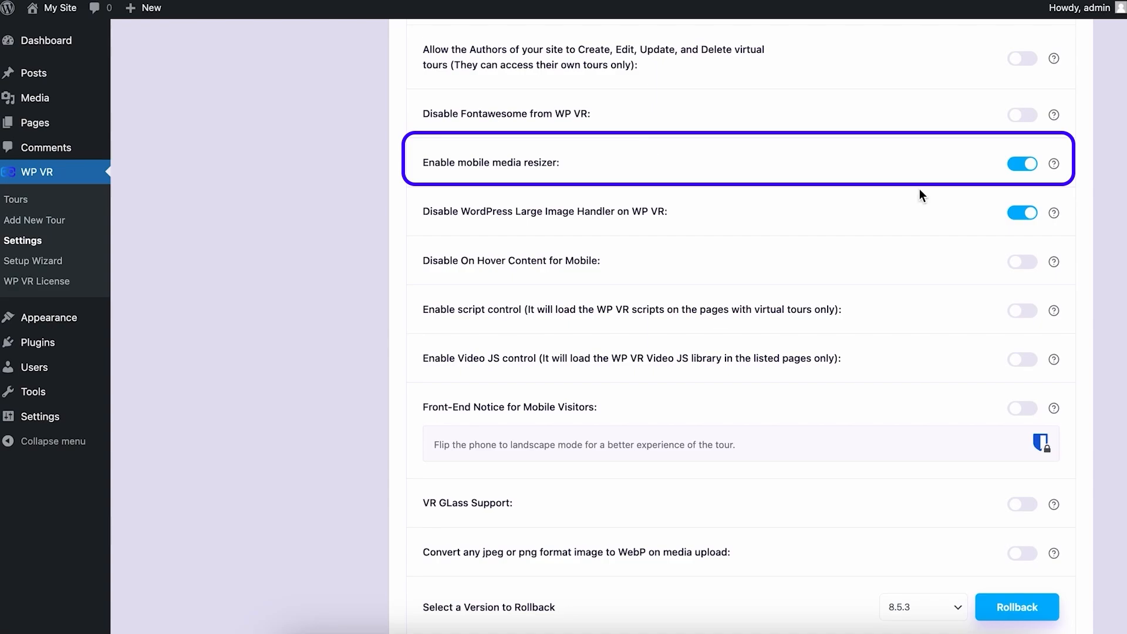
pyautogui.click(1024, 164)
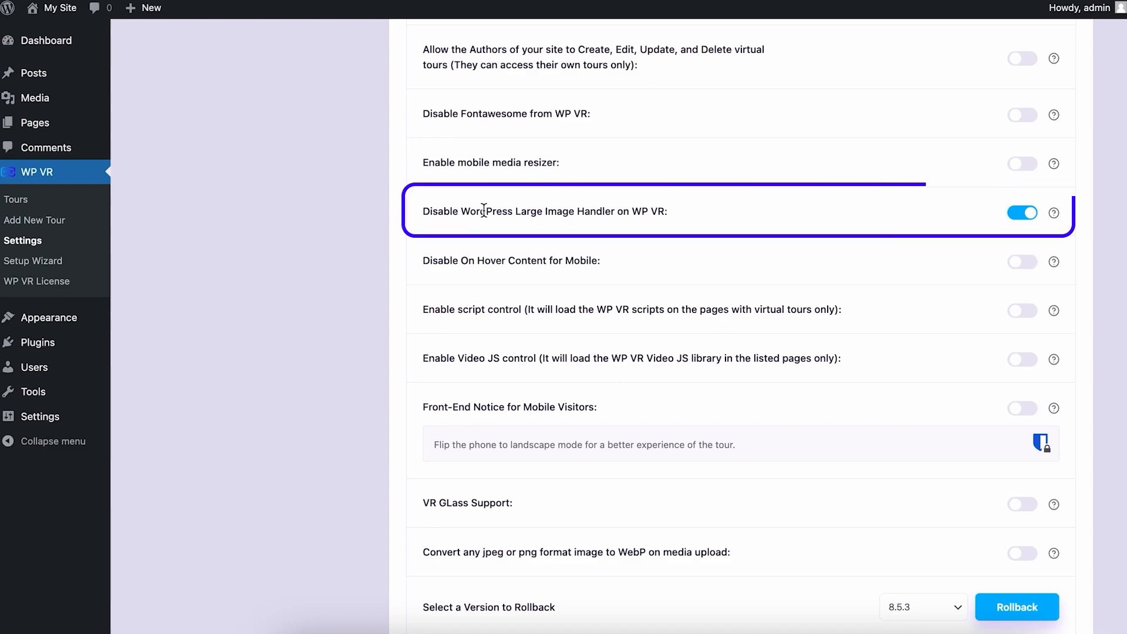
# - Review the WordPress Large Image Handler option and turn on Disable On Hover Content for Mobile
pyautogui.moveTo(423, 216); pyautogui.dragTo(684, 215)
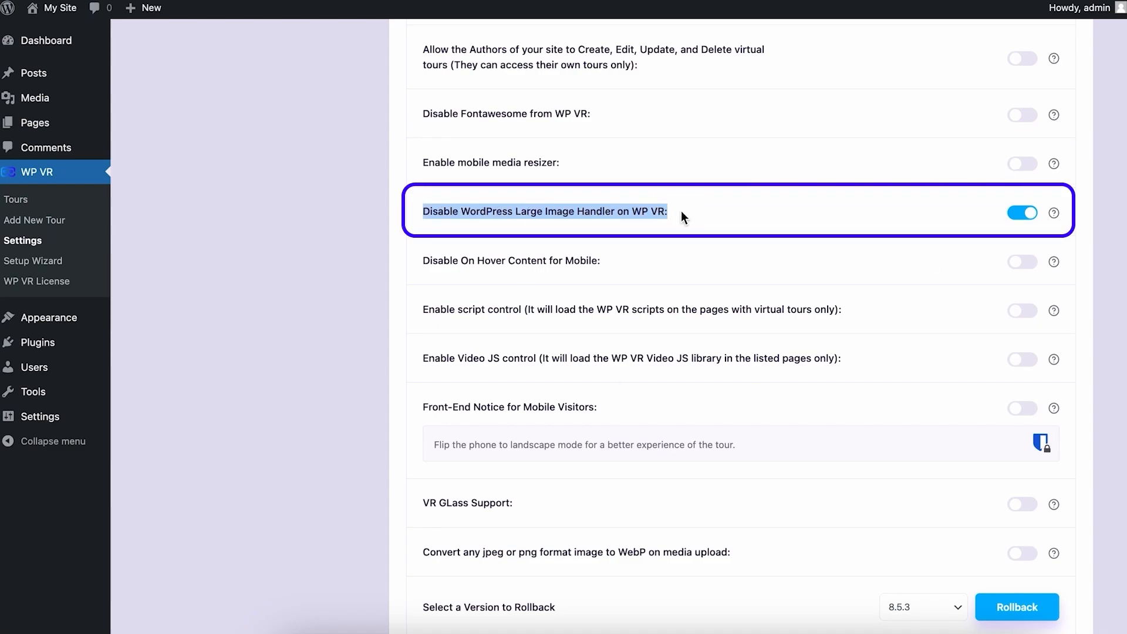
pyautogui.click(775, 206)
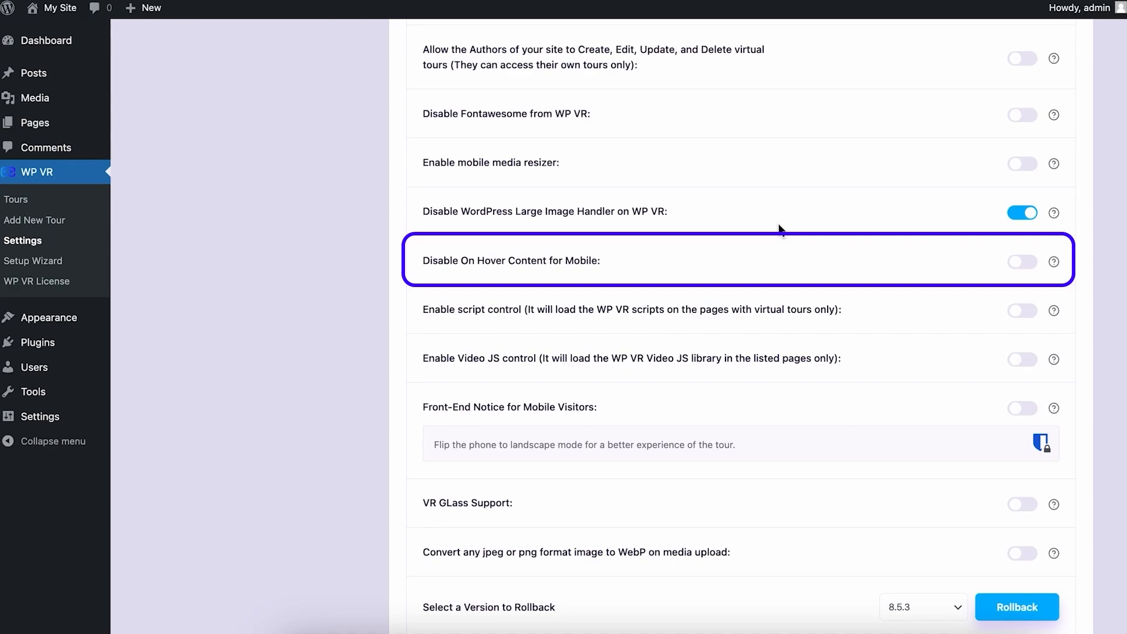
pyautogui.click(1027, 264)
# - Review the remaining setup options, including the front-end notice for mobile visitors and the version rollback
pyautogui.scroll(-3, 829, 297)
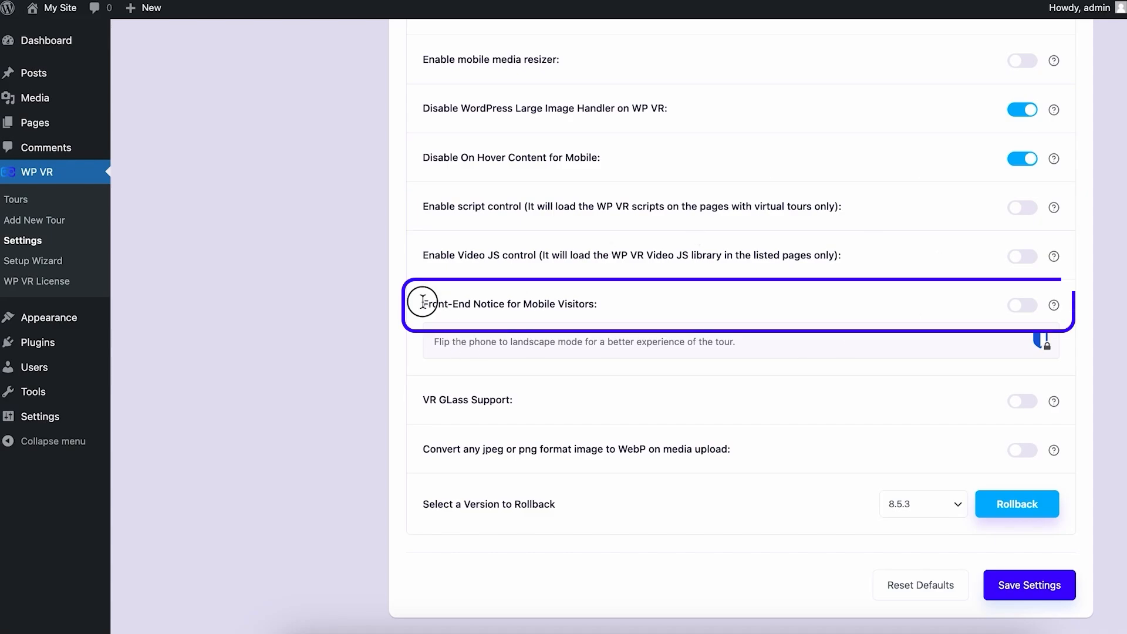
pyautogui.moveTo(418, 304); pyautogui.dragTo(624, 306)
pyautogui.click(690, 289)
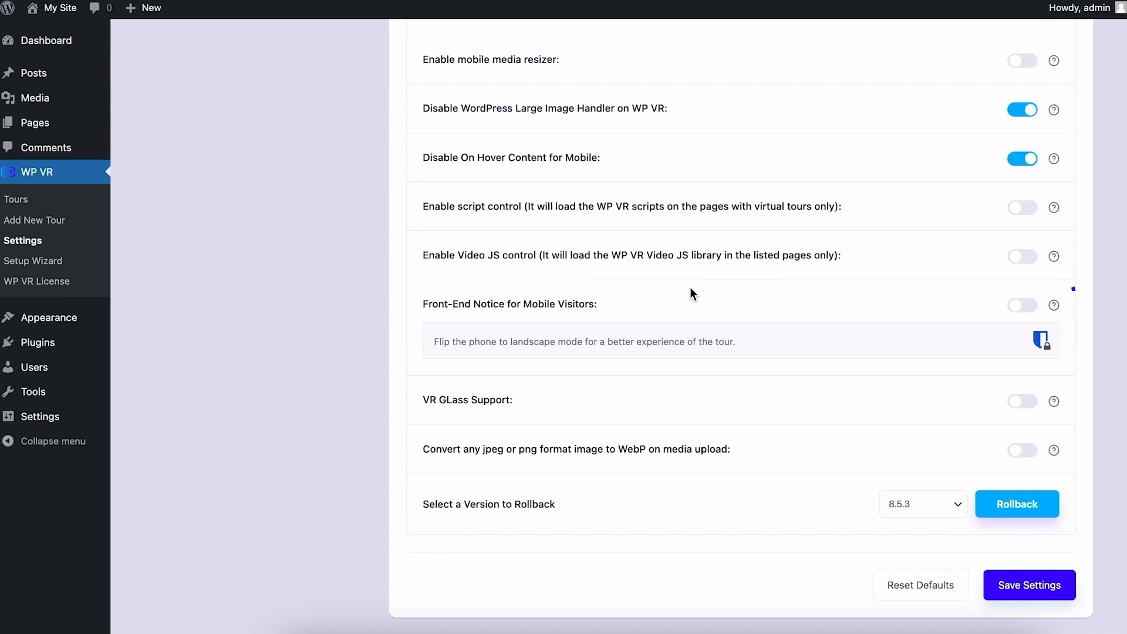
pyautogui.scroll(-1, 689, 287)
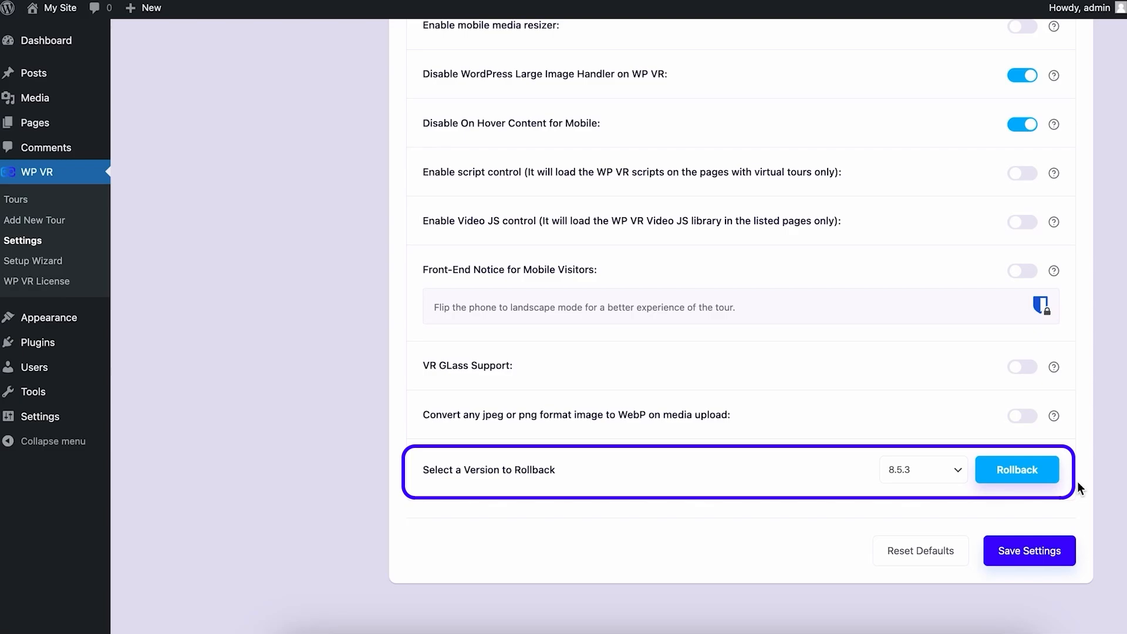
# - View the tour import settings and return to the list of tours
pyautogui.scroll(10, 860, 473)
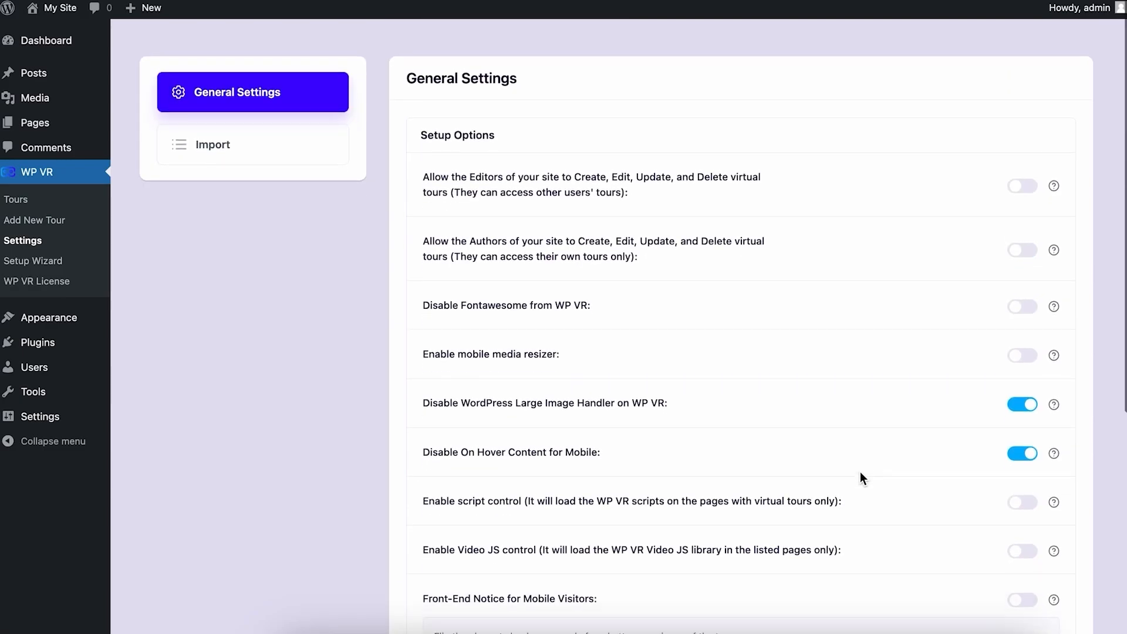
pyautogui.click(327, 144)
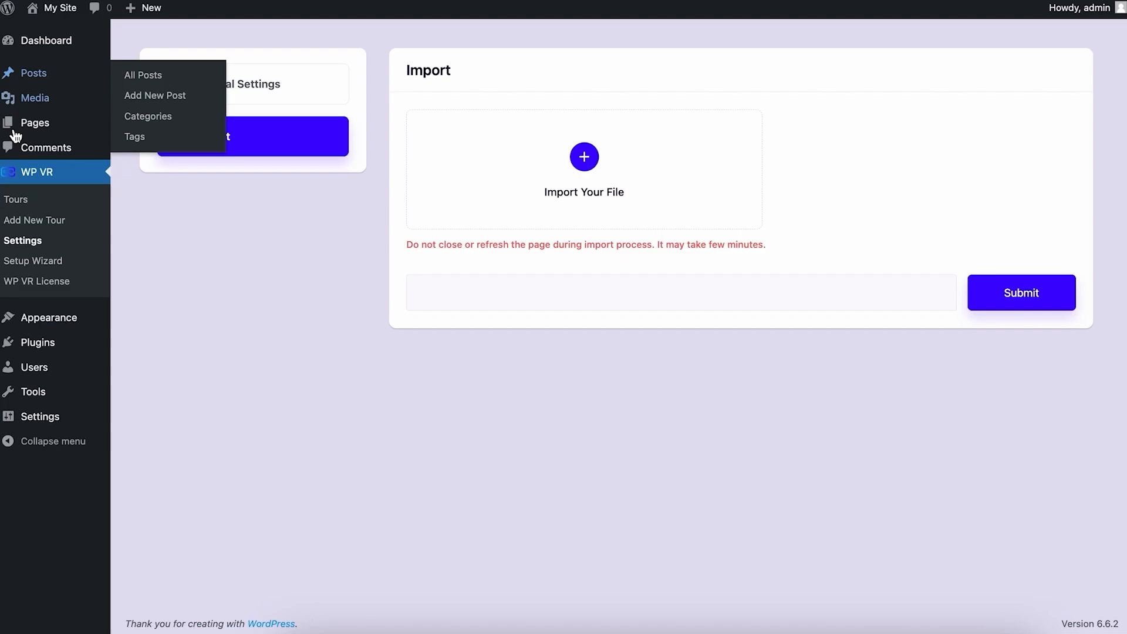
pyautogui.click(54, 206)
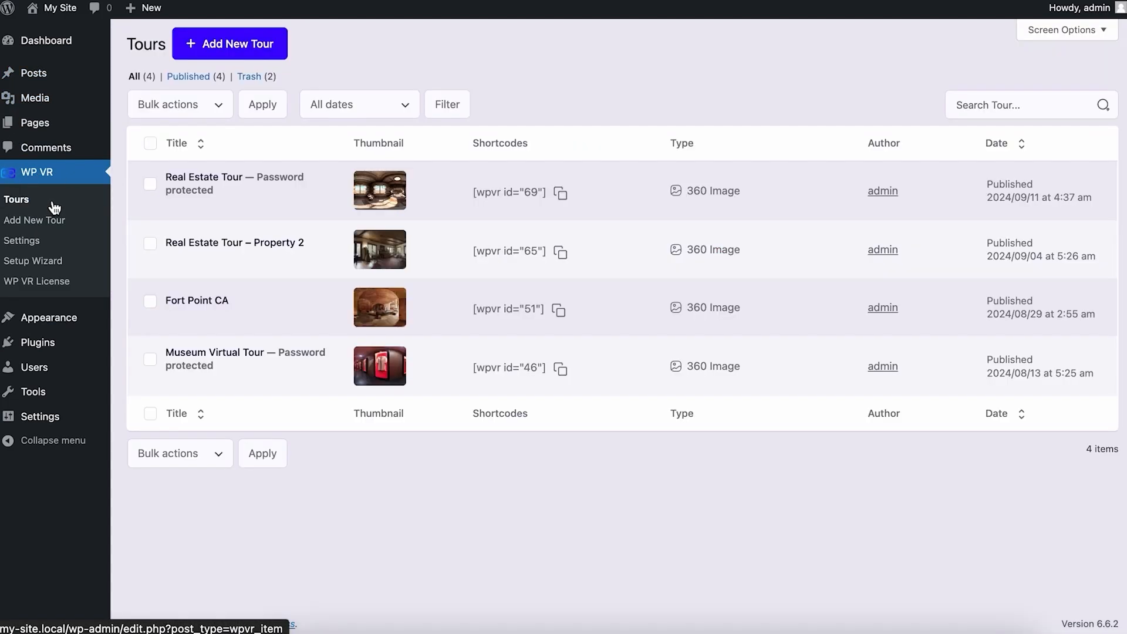